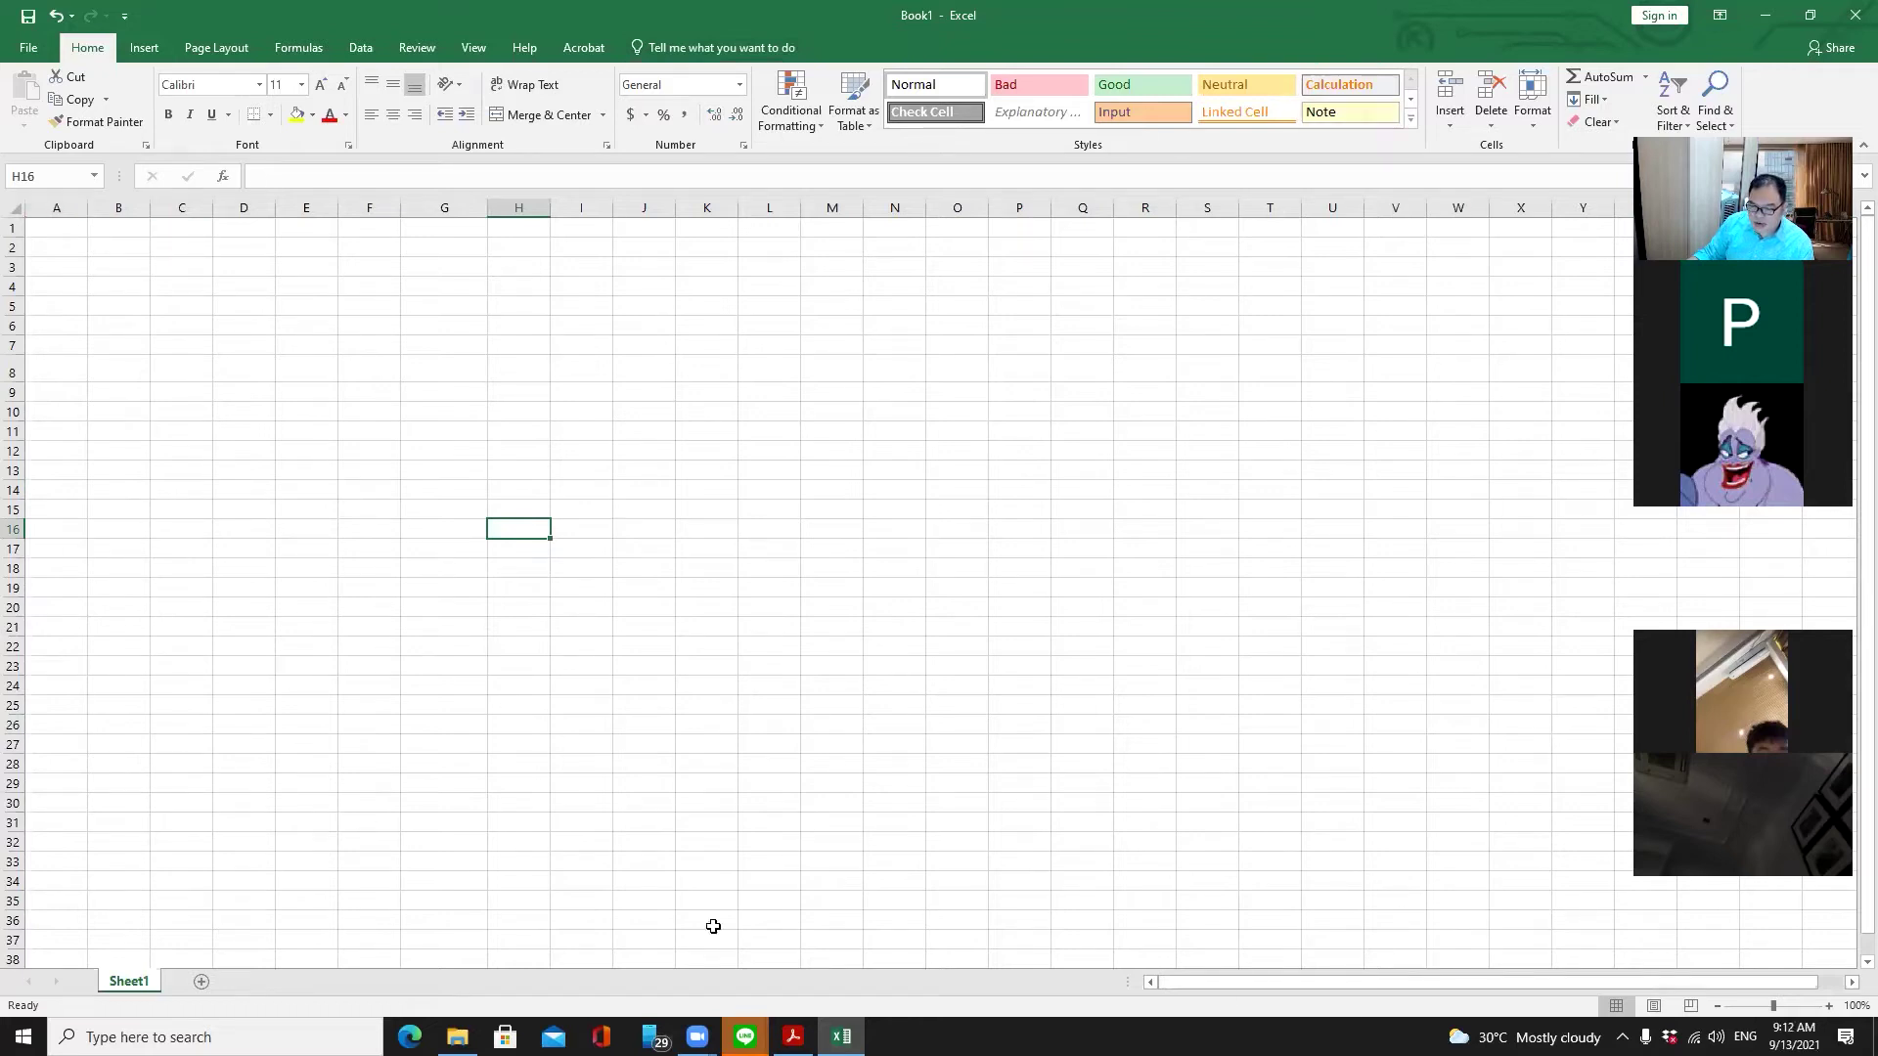
# Enter the word 'cell' in H8, zoom to 205%, and reselect H8
pyautogui.click(523, 368)
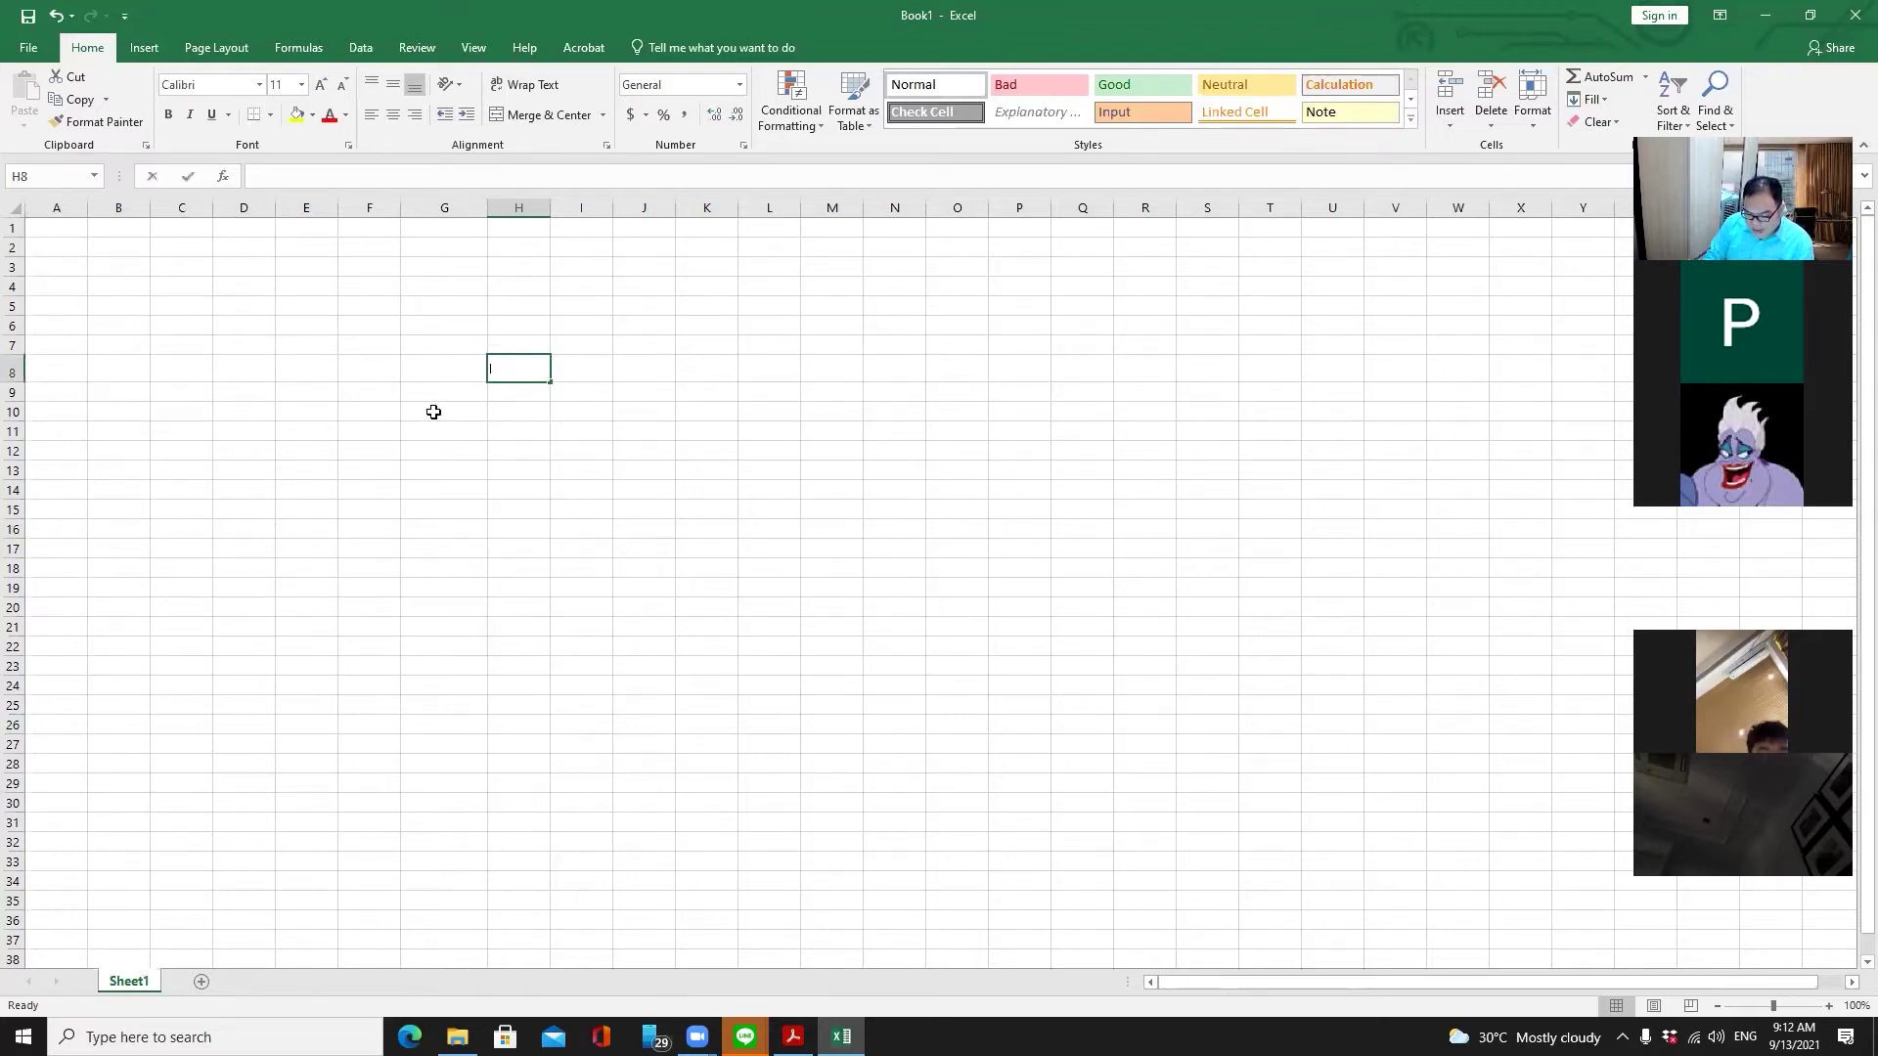
pyautogui.write('cell')
pyautogui.press('Return')
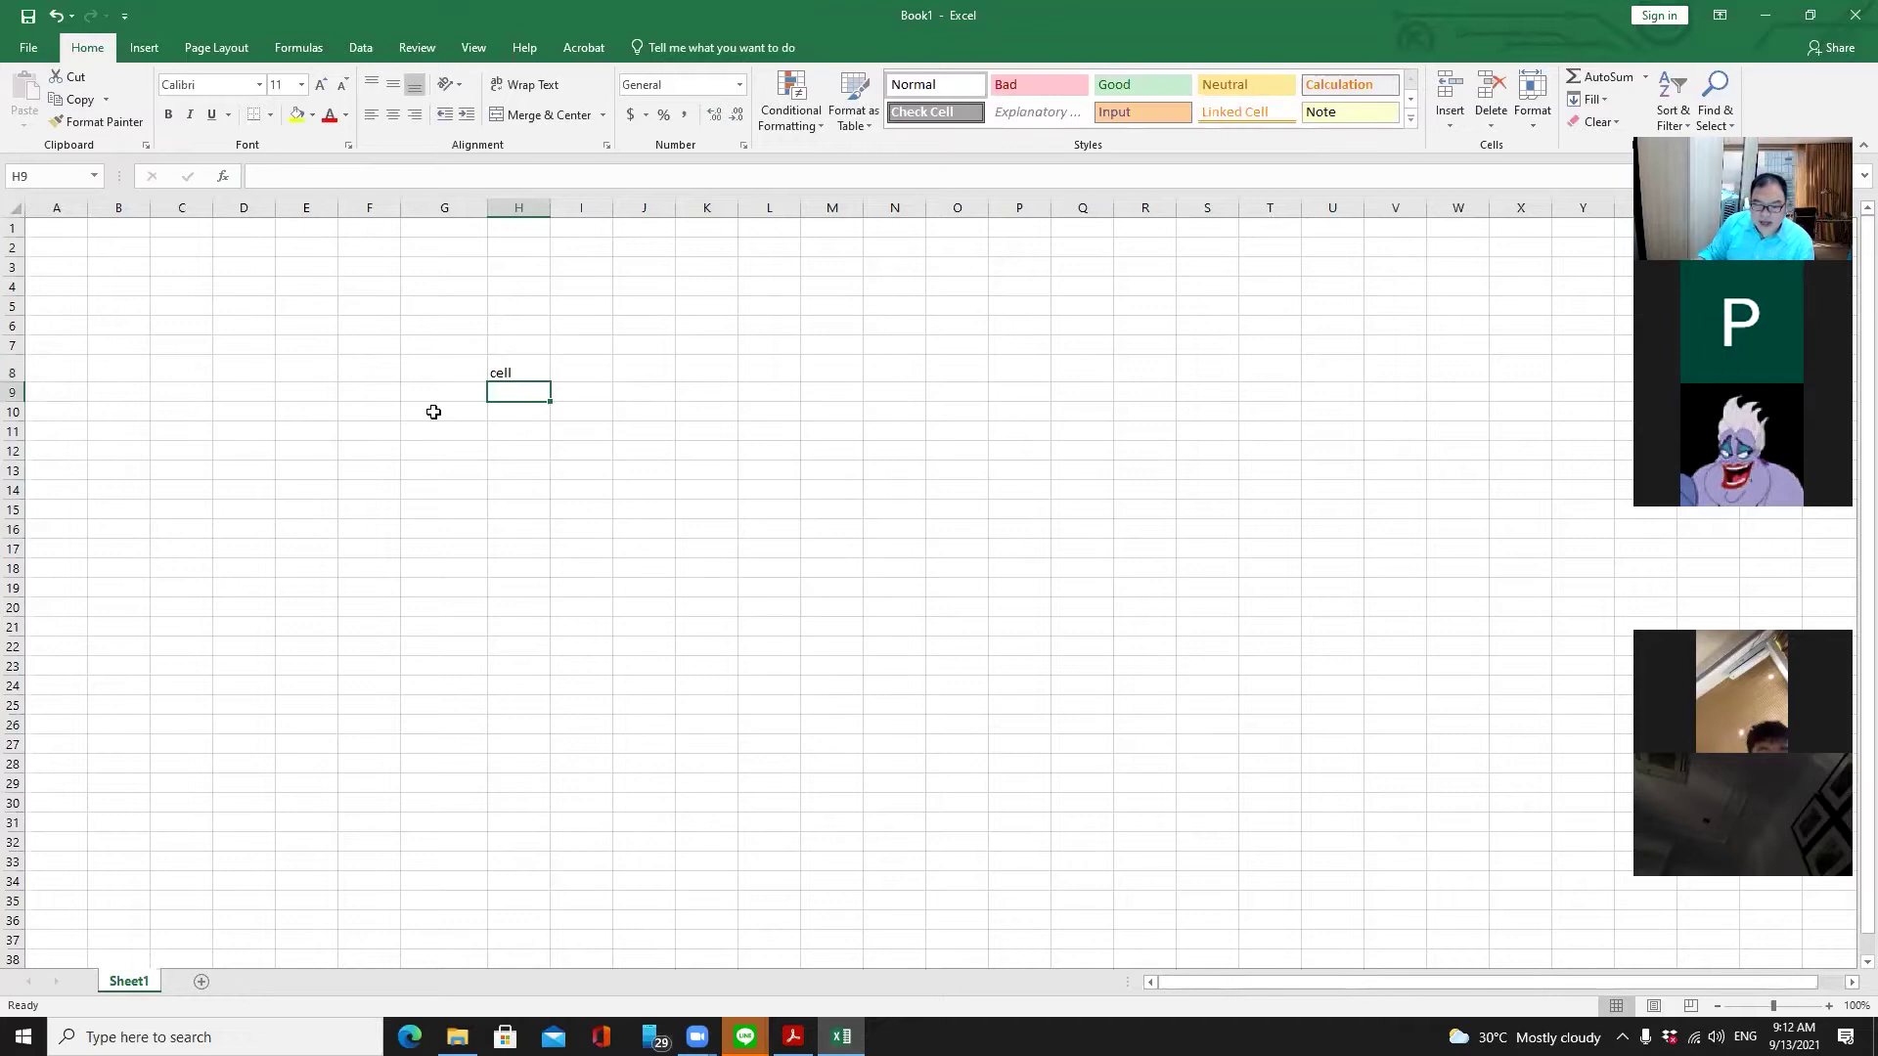
pyautogui.scroll(7, 431, 457)
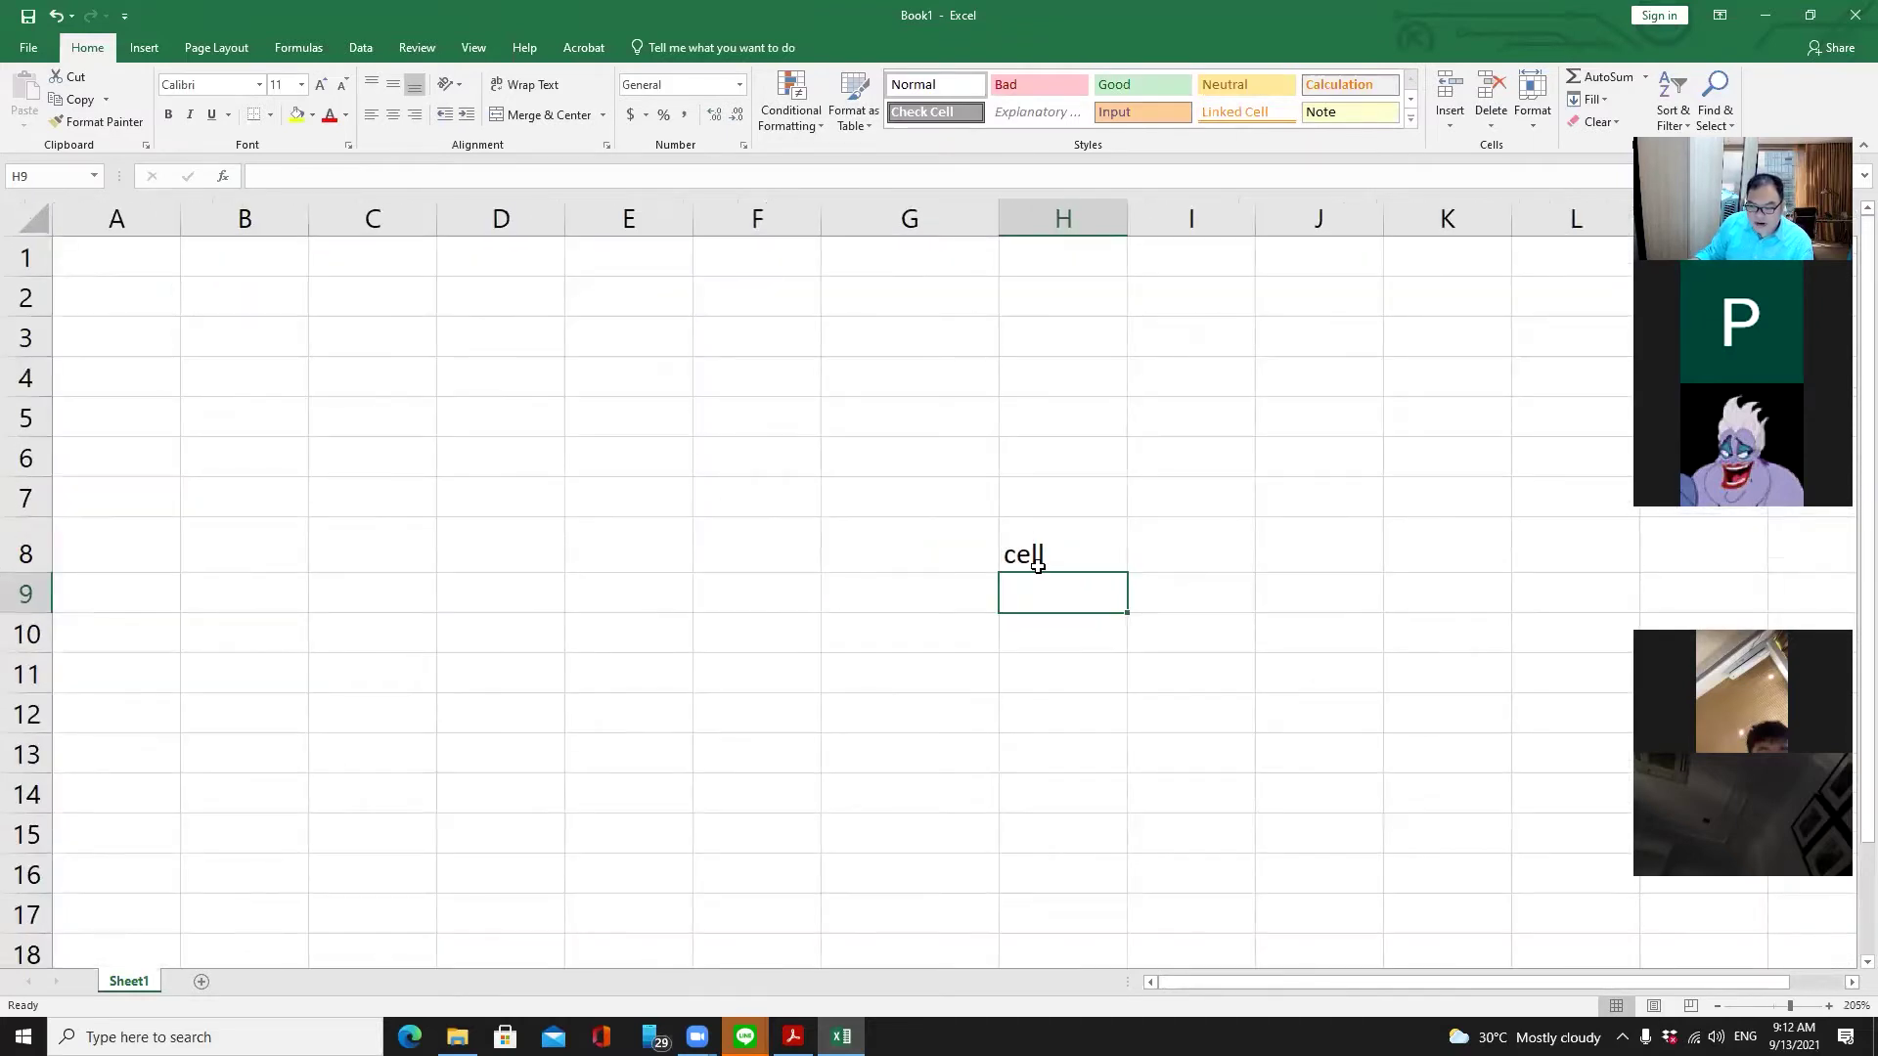
pyautogui.click(1038, 546)
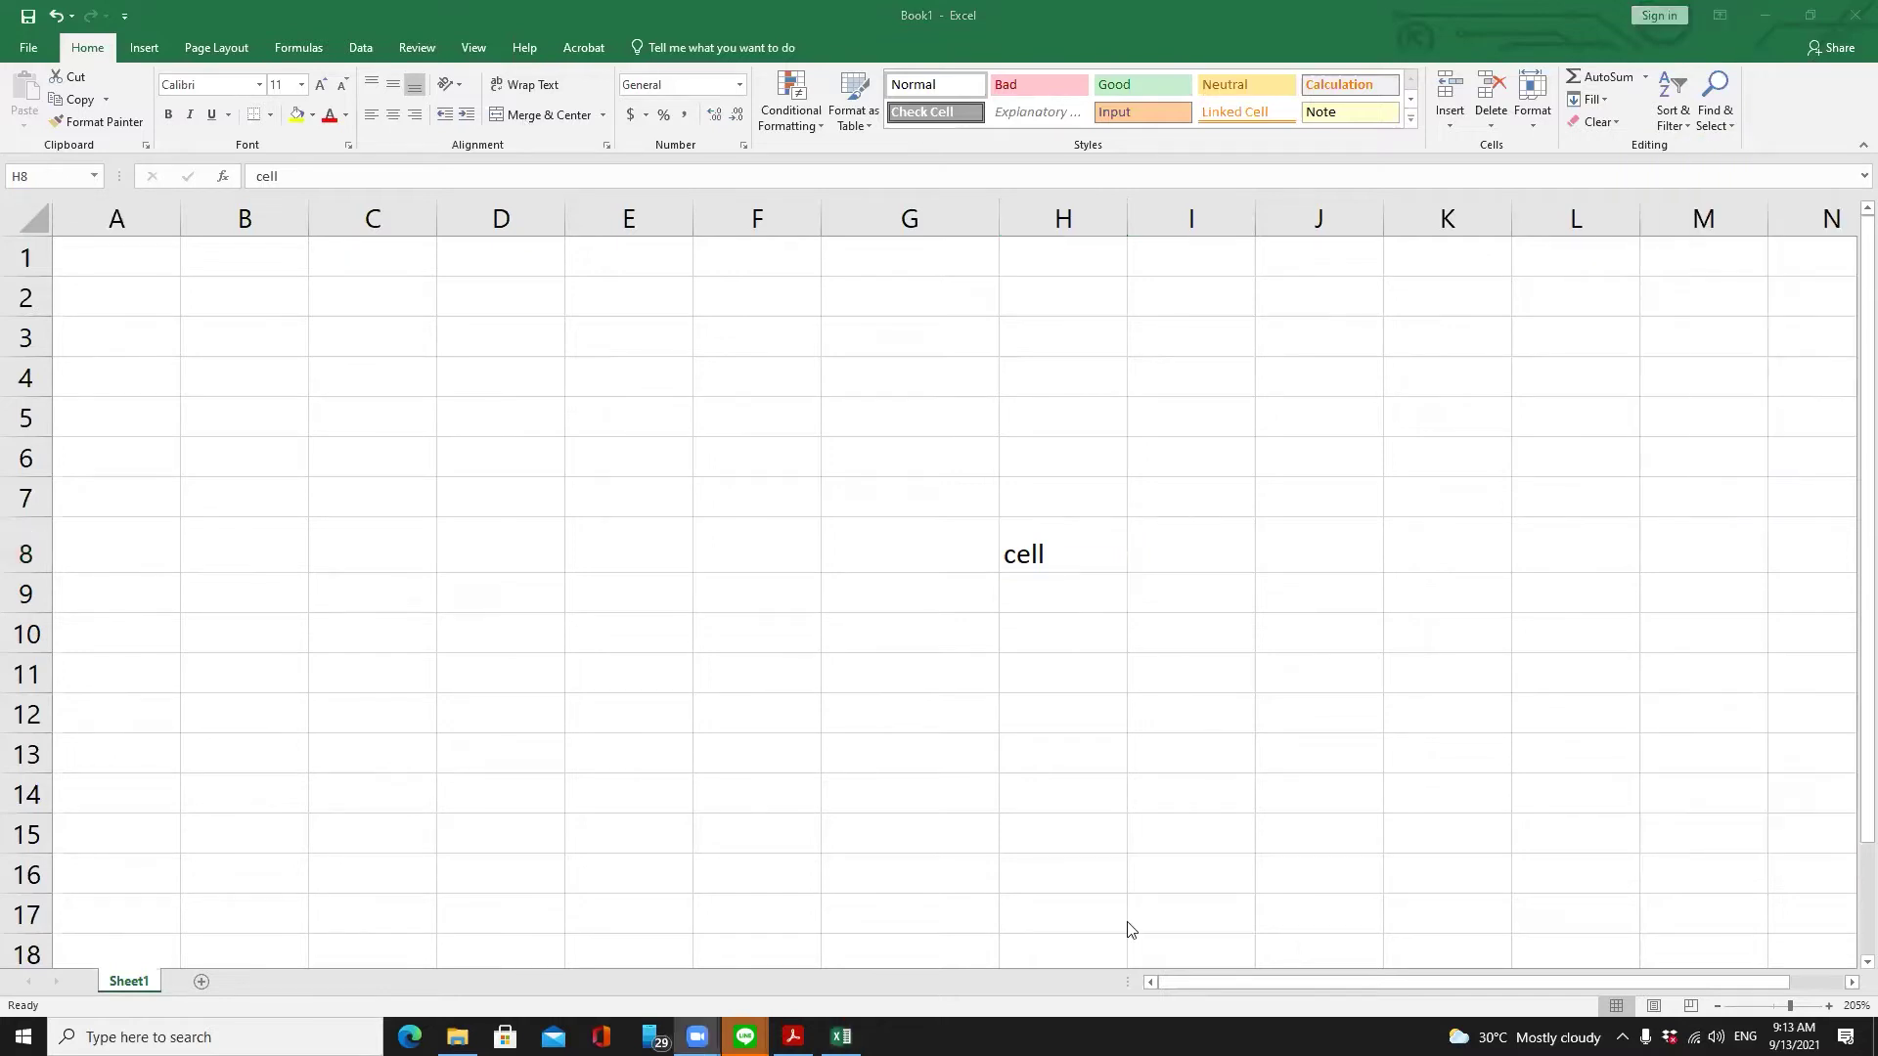
pyautogui.click(1065, 549)
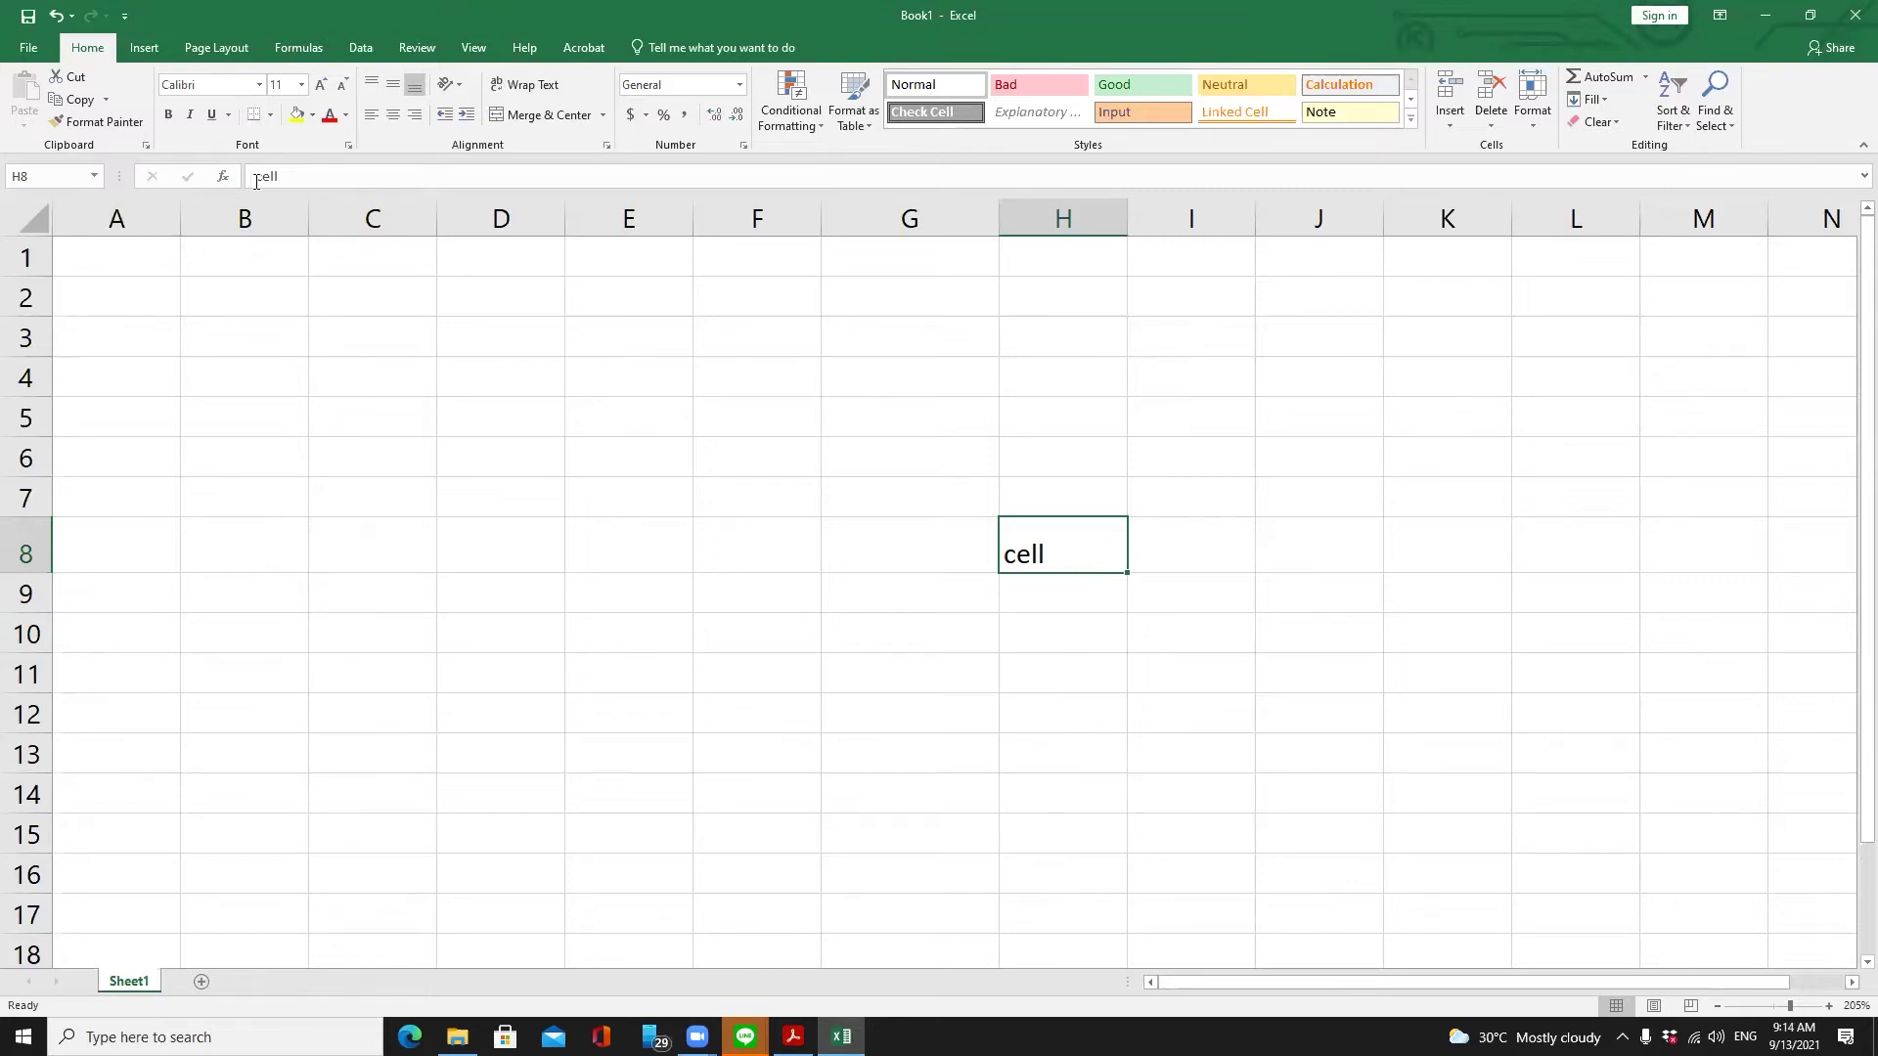
pyautogui.click(311, 177)
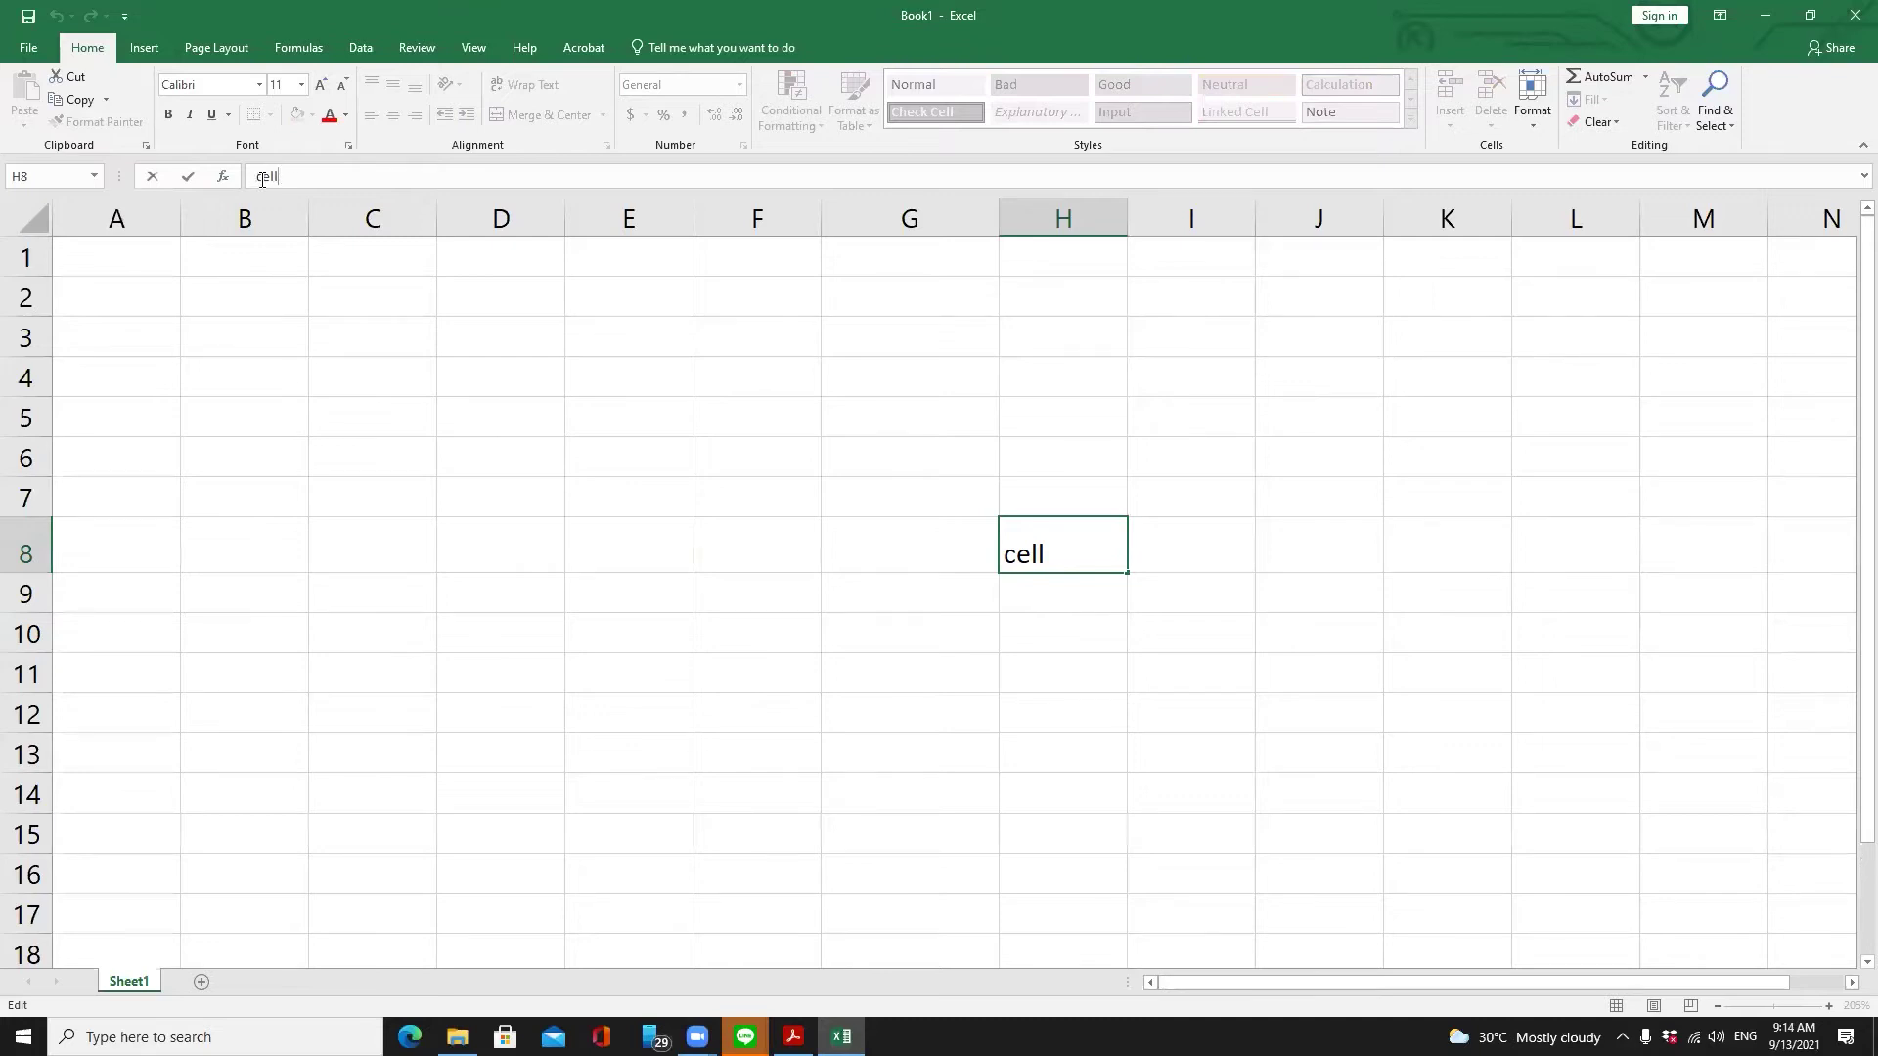
pyautogui.click(1166, 590)
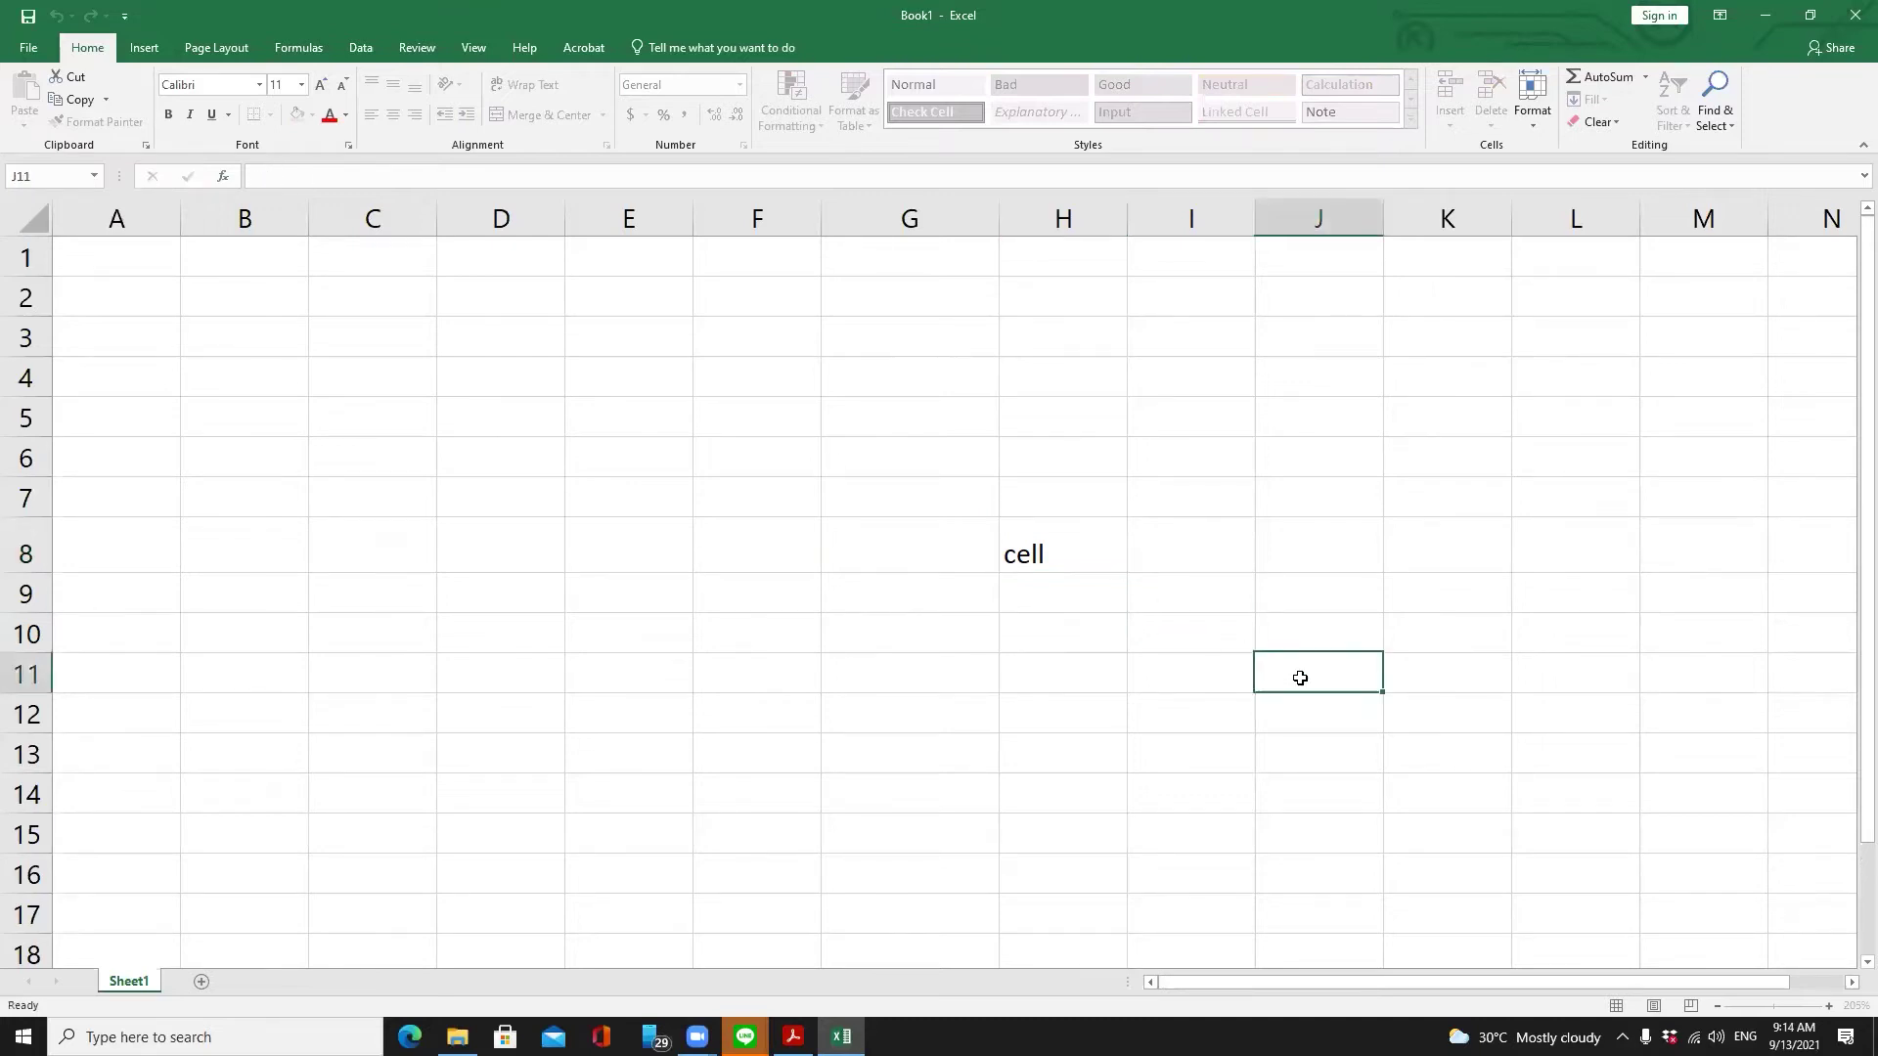
pyautogui.click(1299, 675)
pyautogui.click(1107, 561)
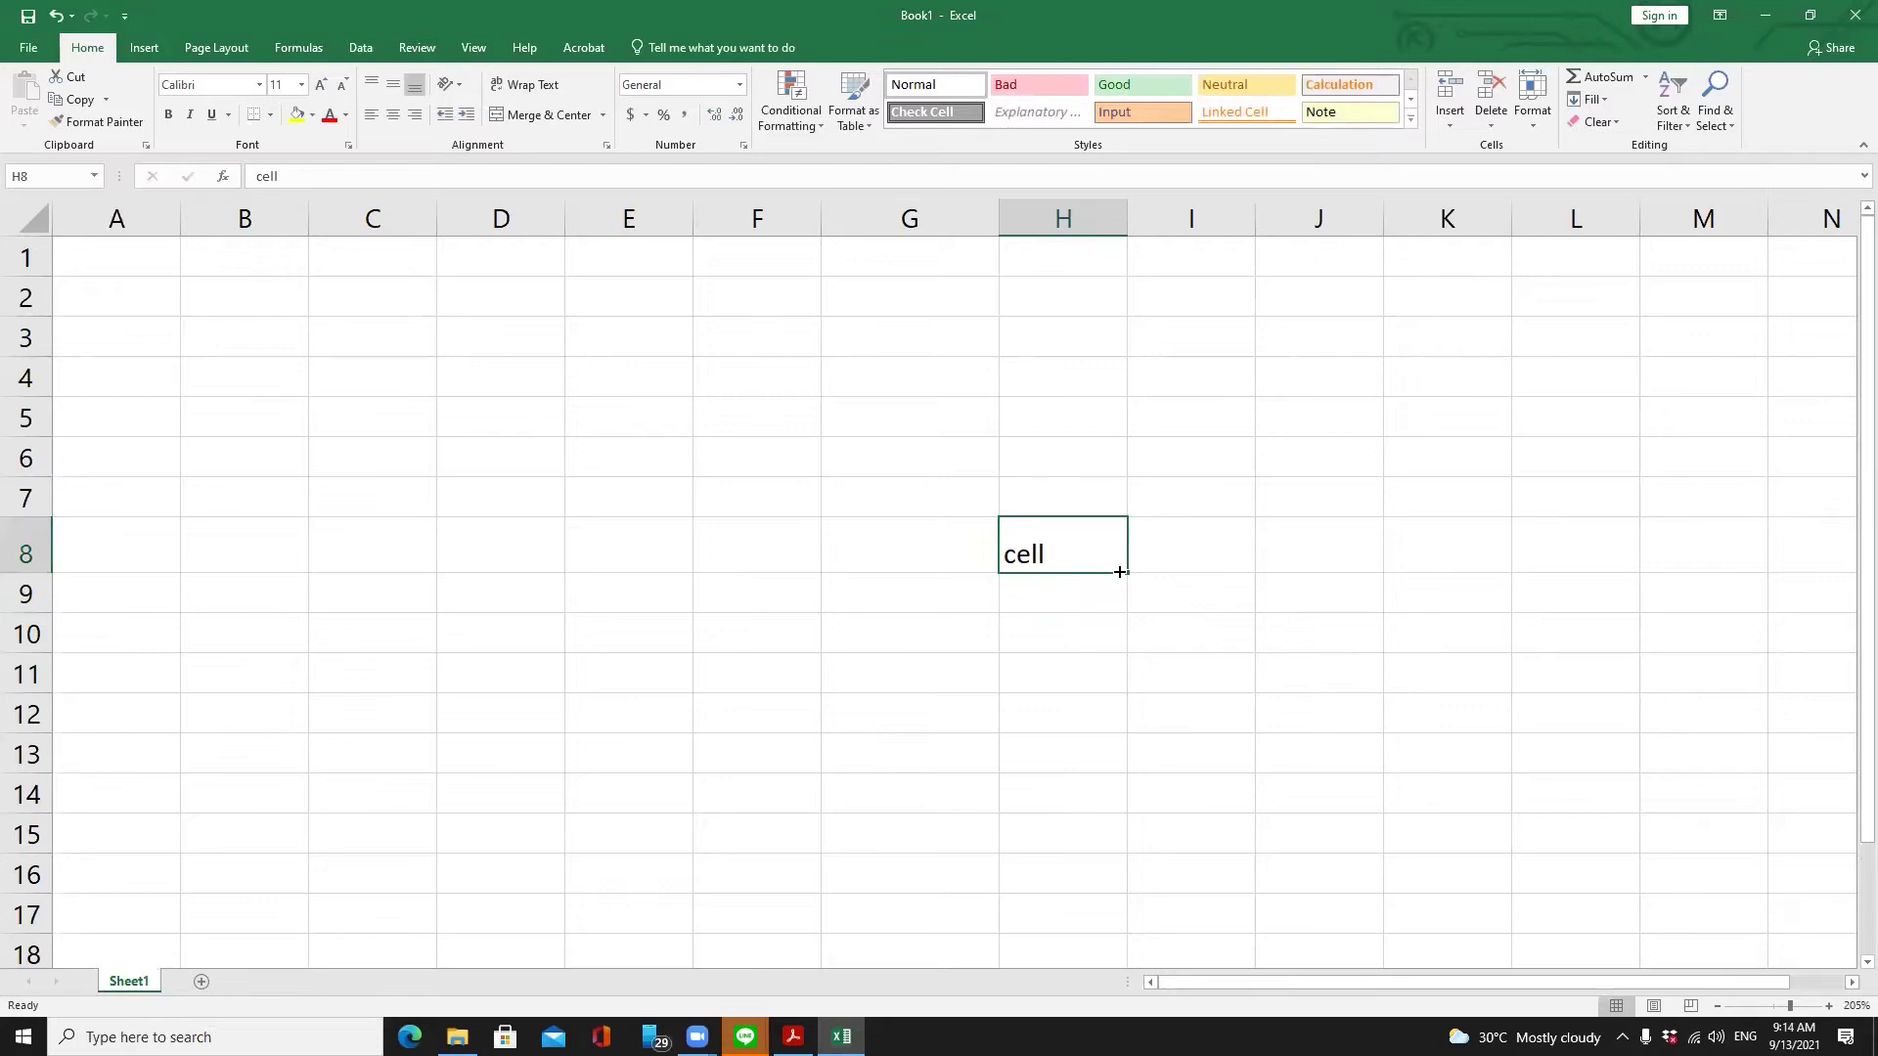
# Append 's' to H8's text so it reads 'cells', then reselect H8 in the formula bar
pyautogui.doubleClick(1069, 552)
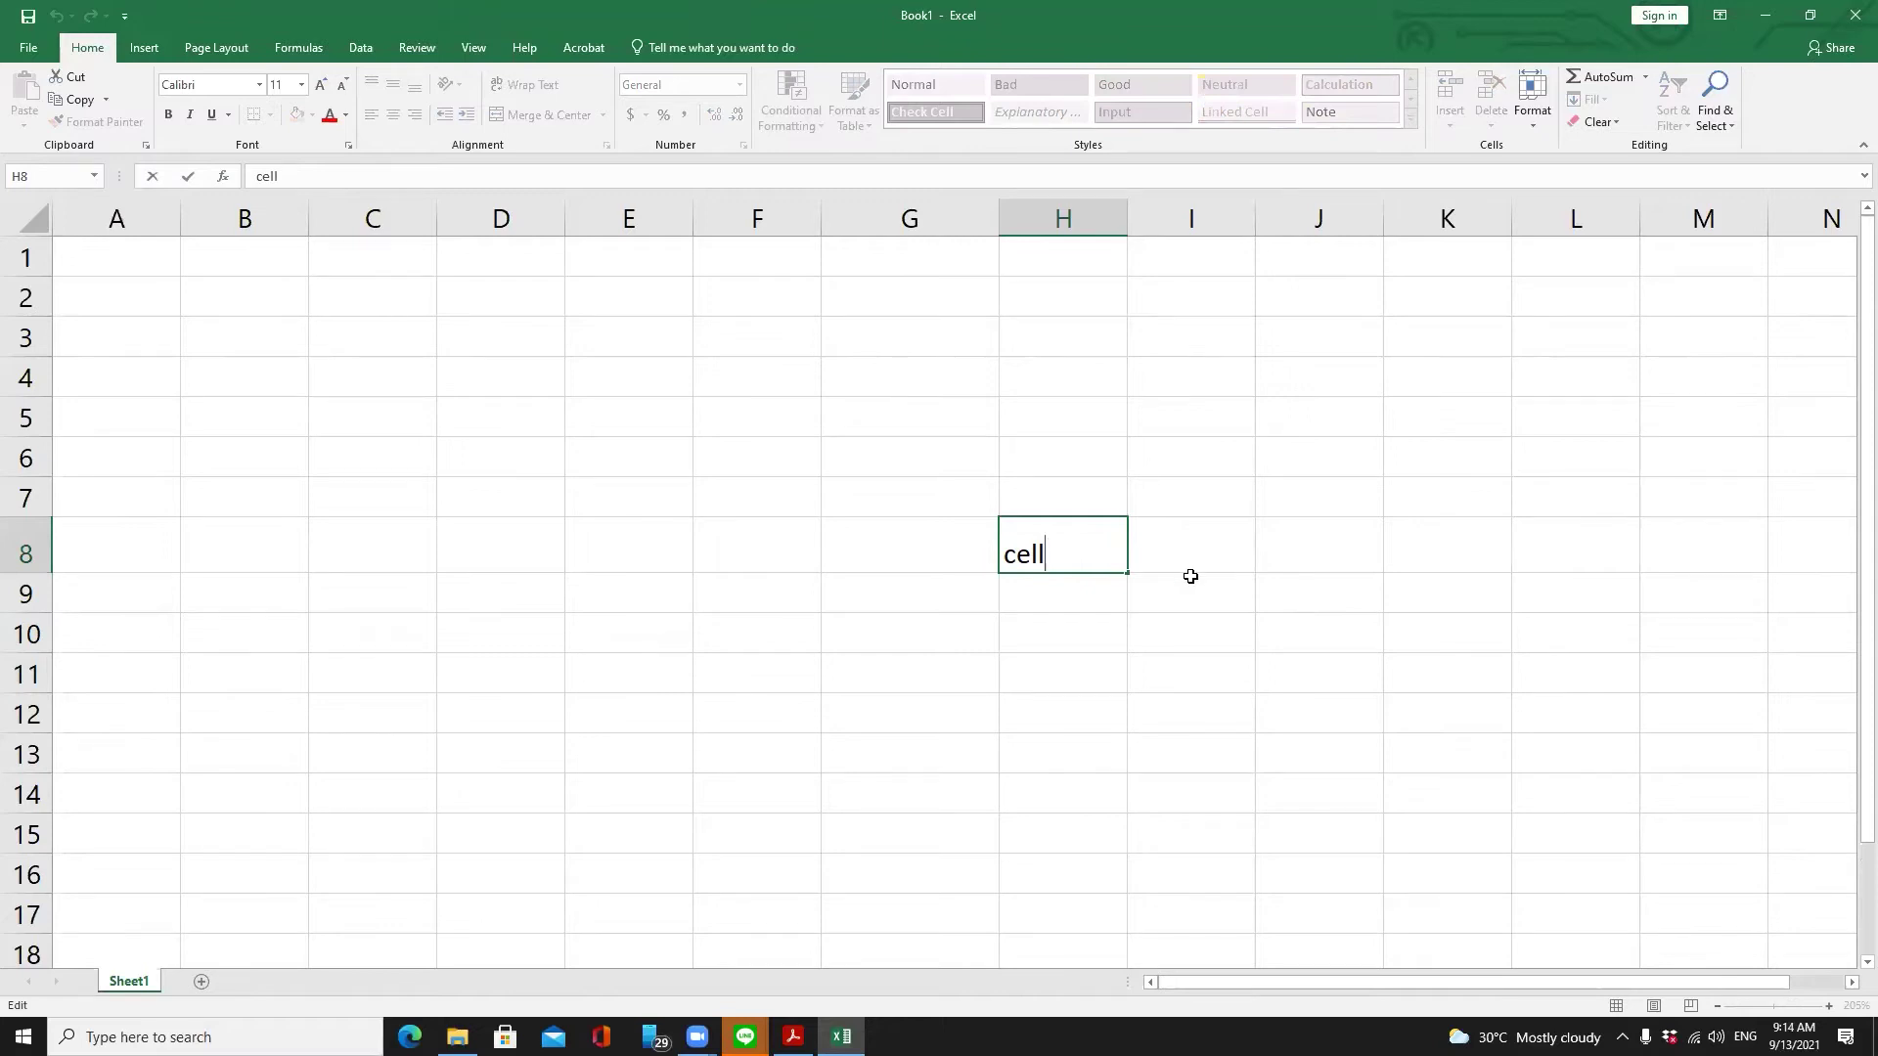
pyautogui.write('s')
pyautogui.press('Return')
pyautogui.press('Up')
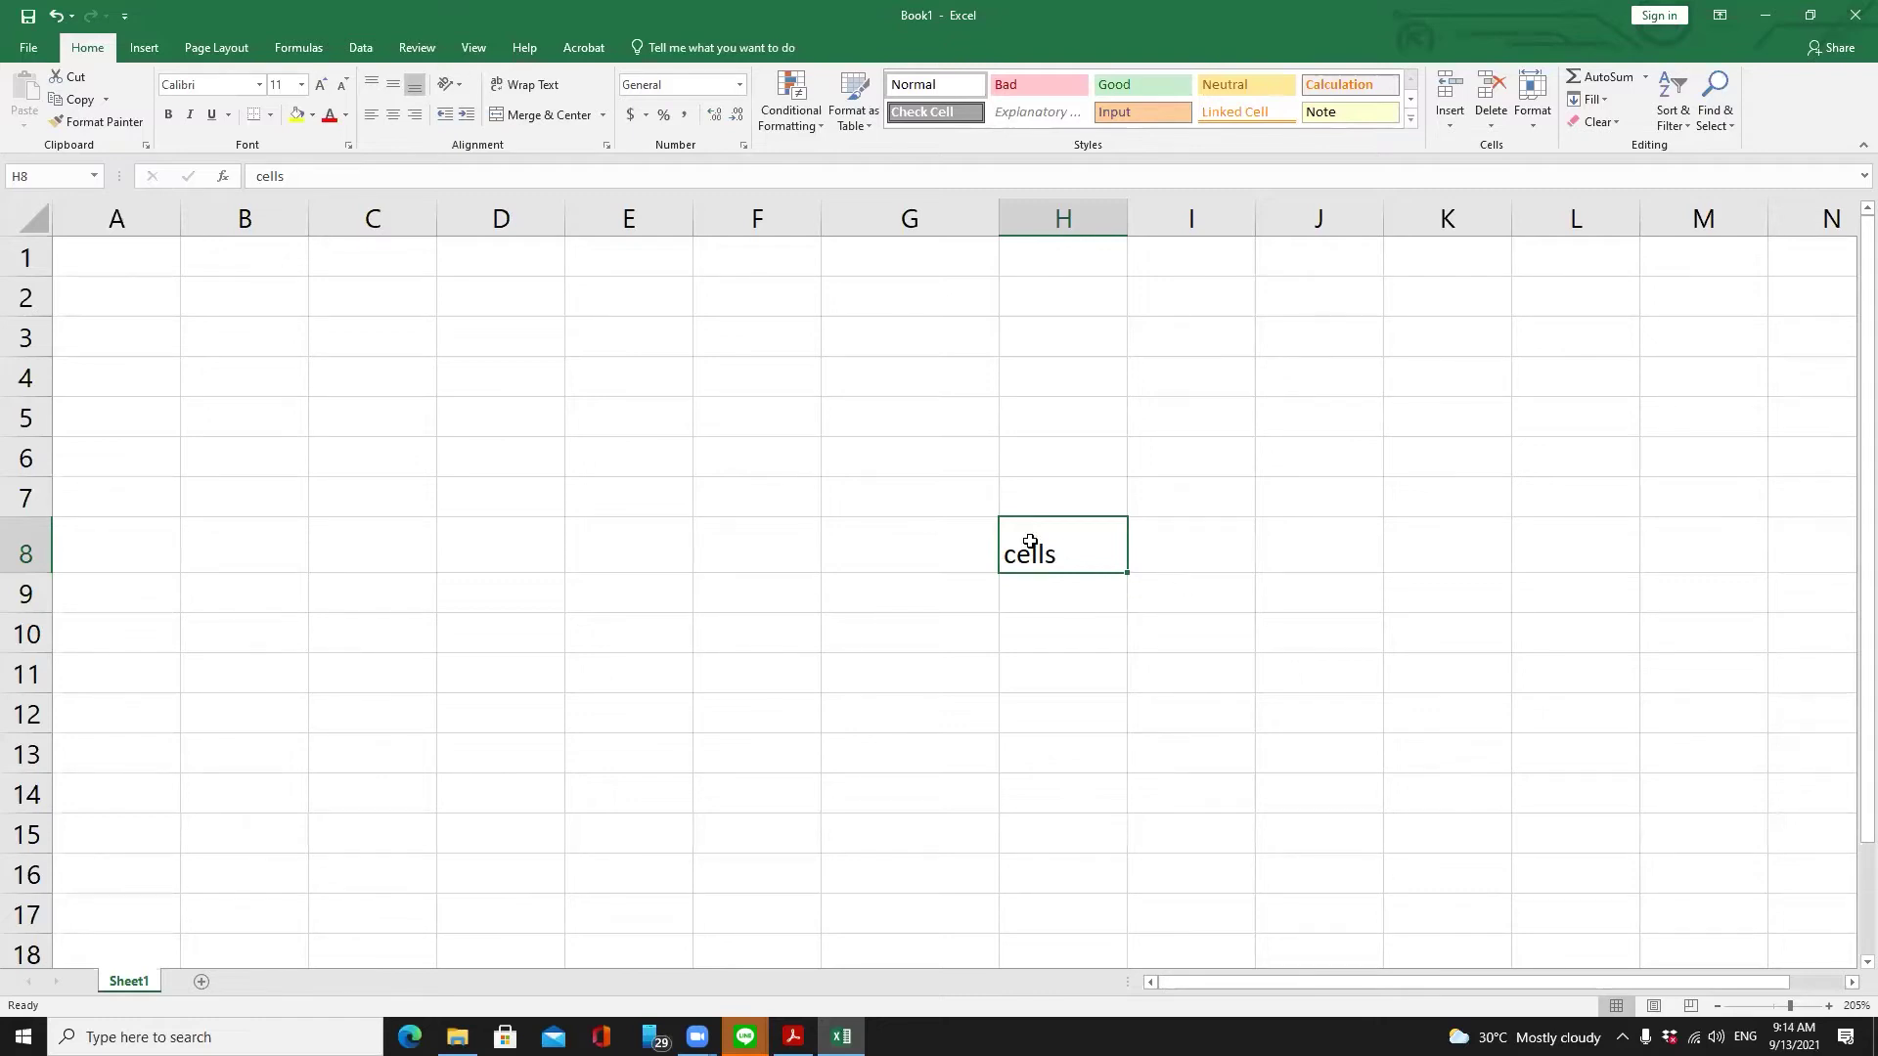
pyautogui.click(1056, 639)
pyautogui.click(1052, 550)
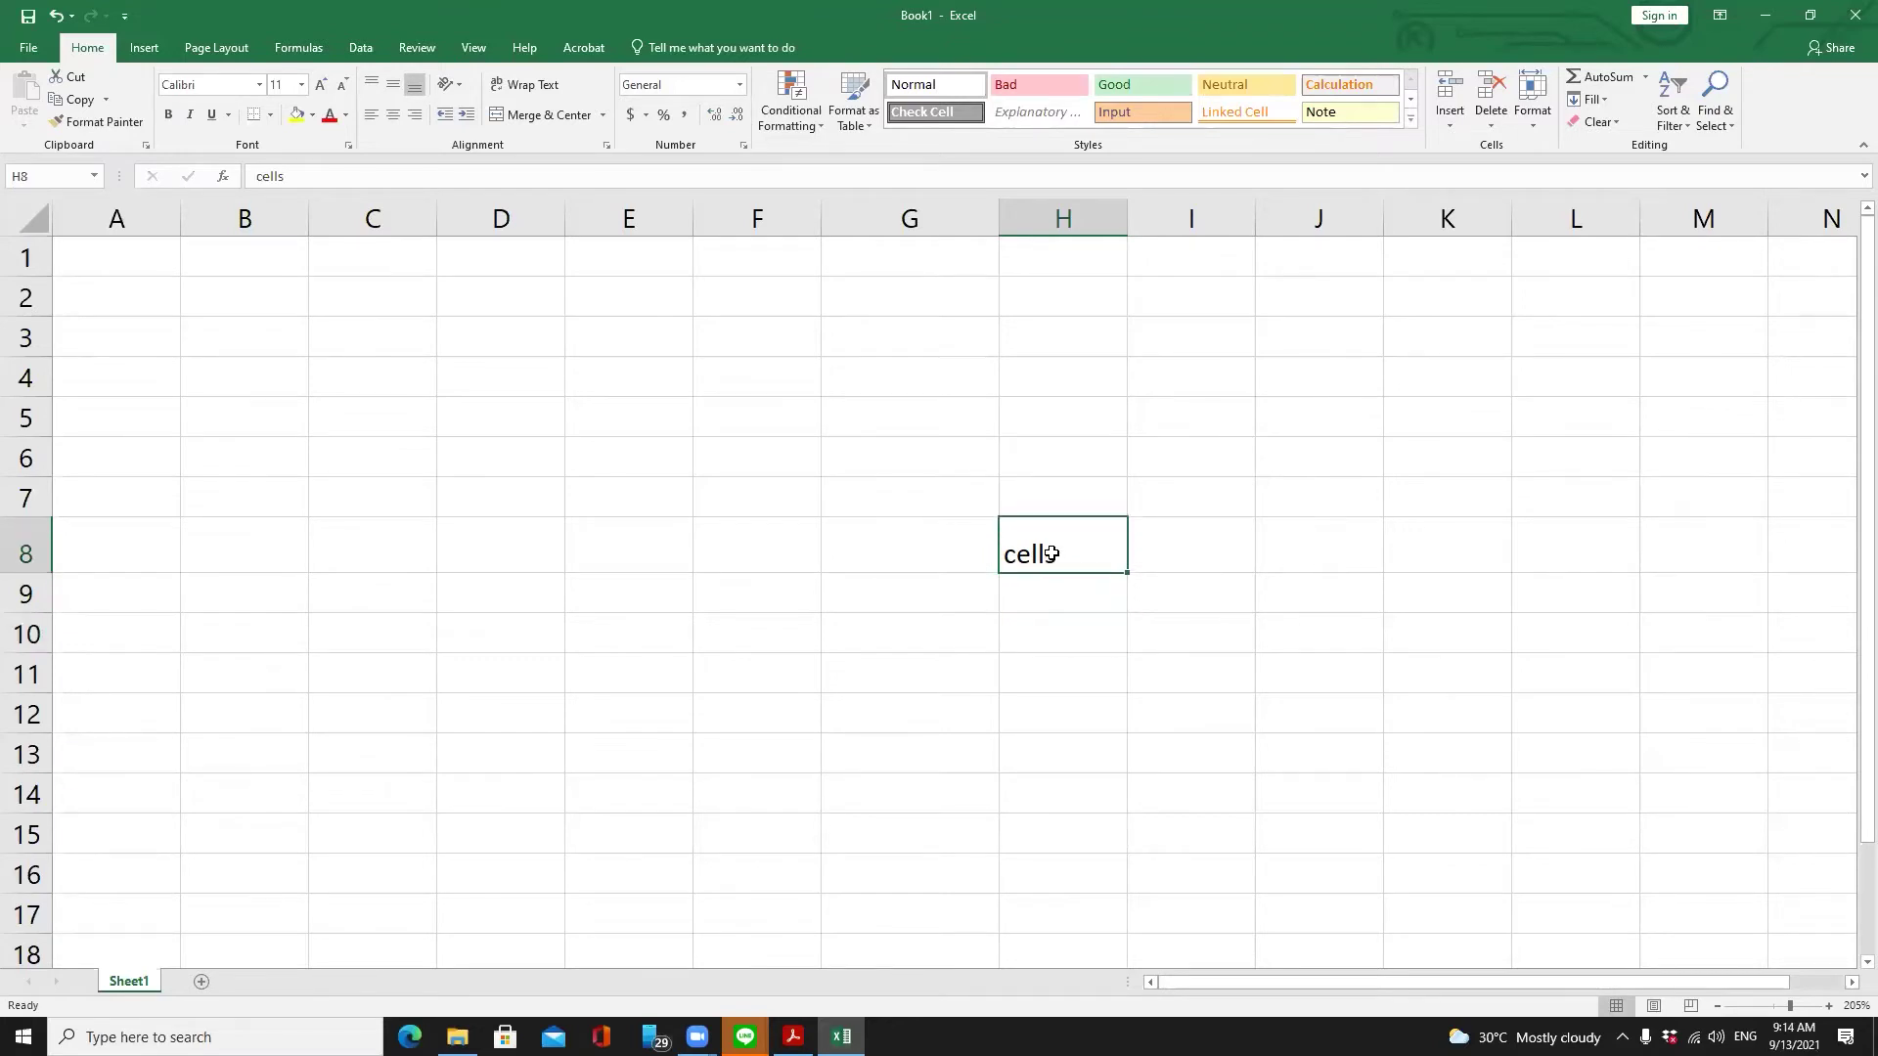
pyautogui.click(344, 175)
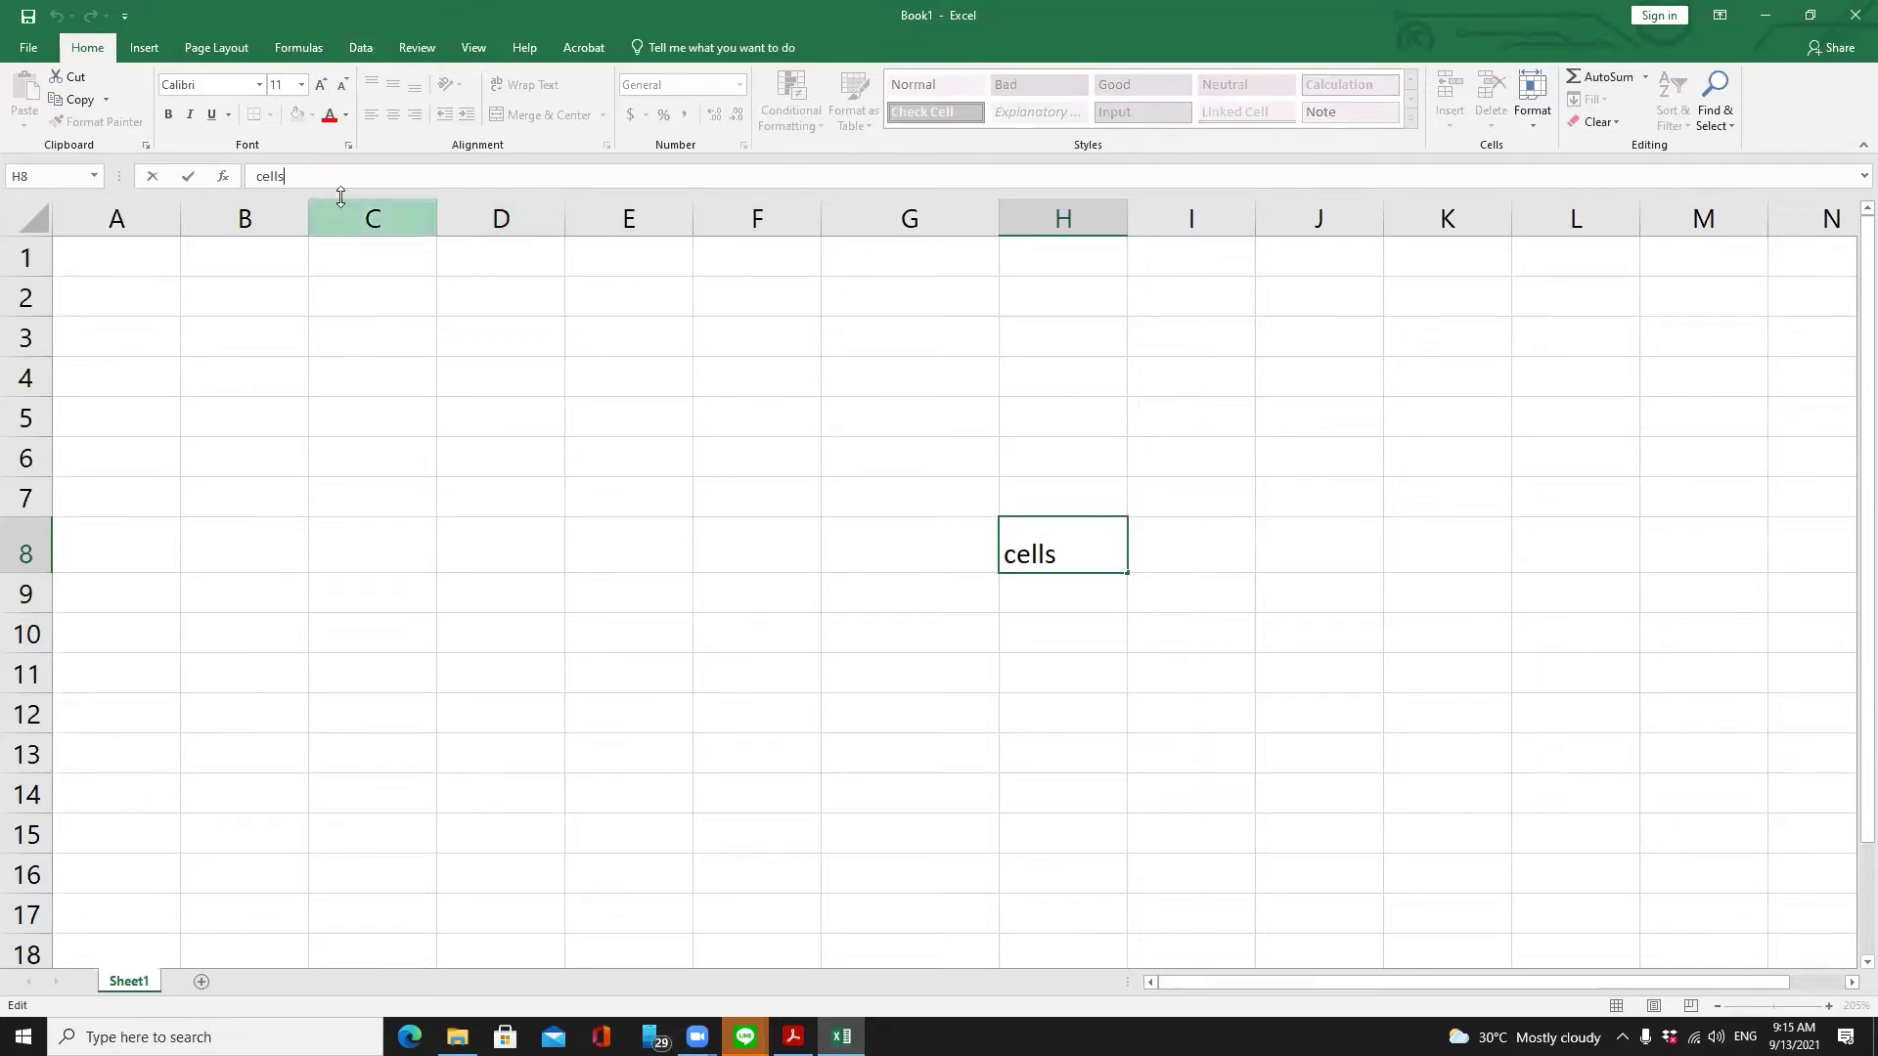
# Remove the trailing 's' so H8 reads 'cell', then select H9, H8 and J11
pyautogui.press('BackSpace')
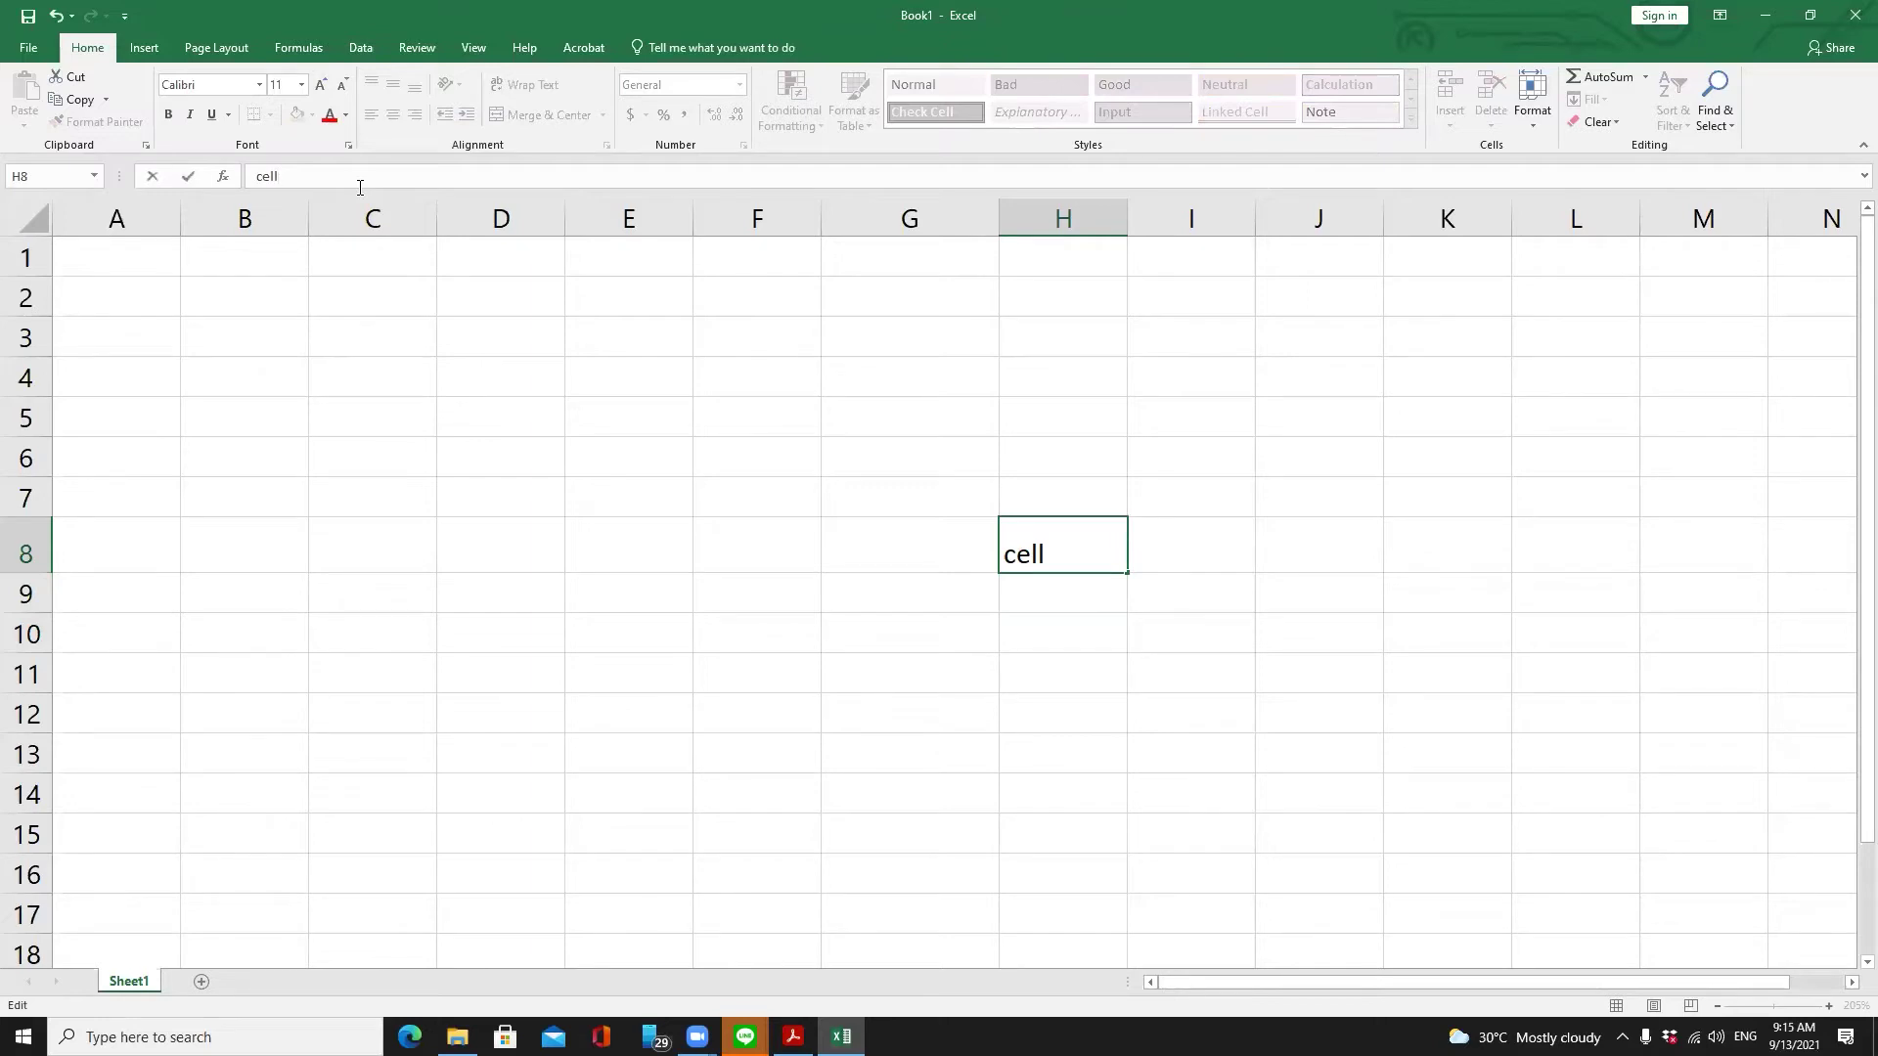
pyautogui.press('Return')
pyautogui.click(1077, 563)
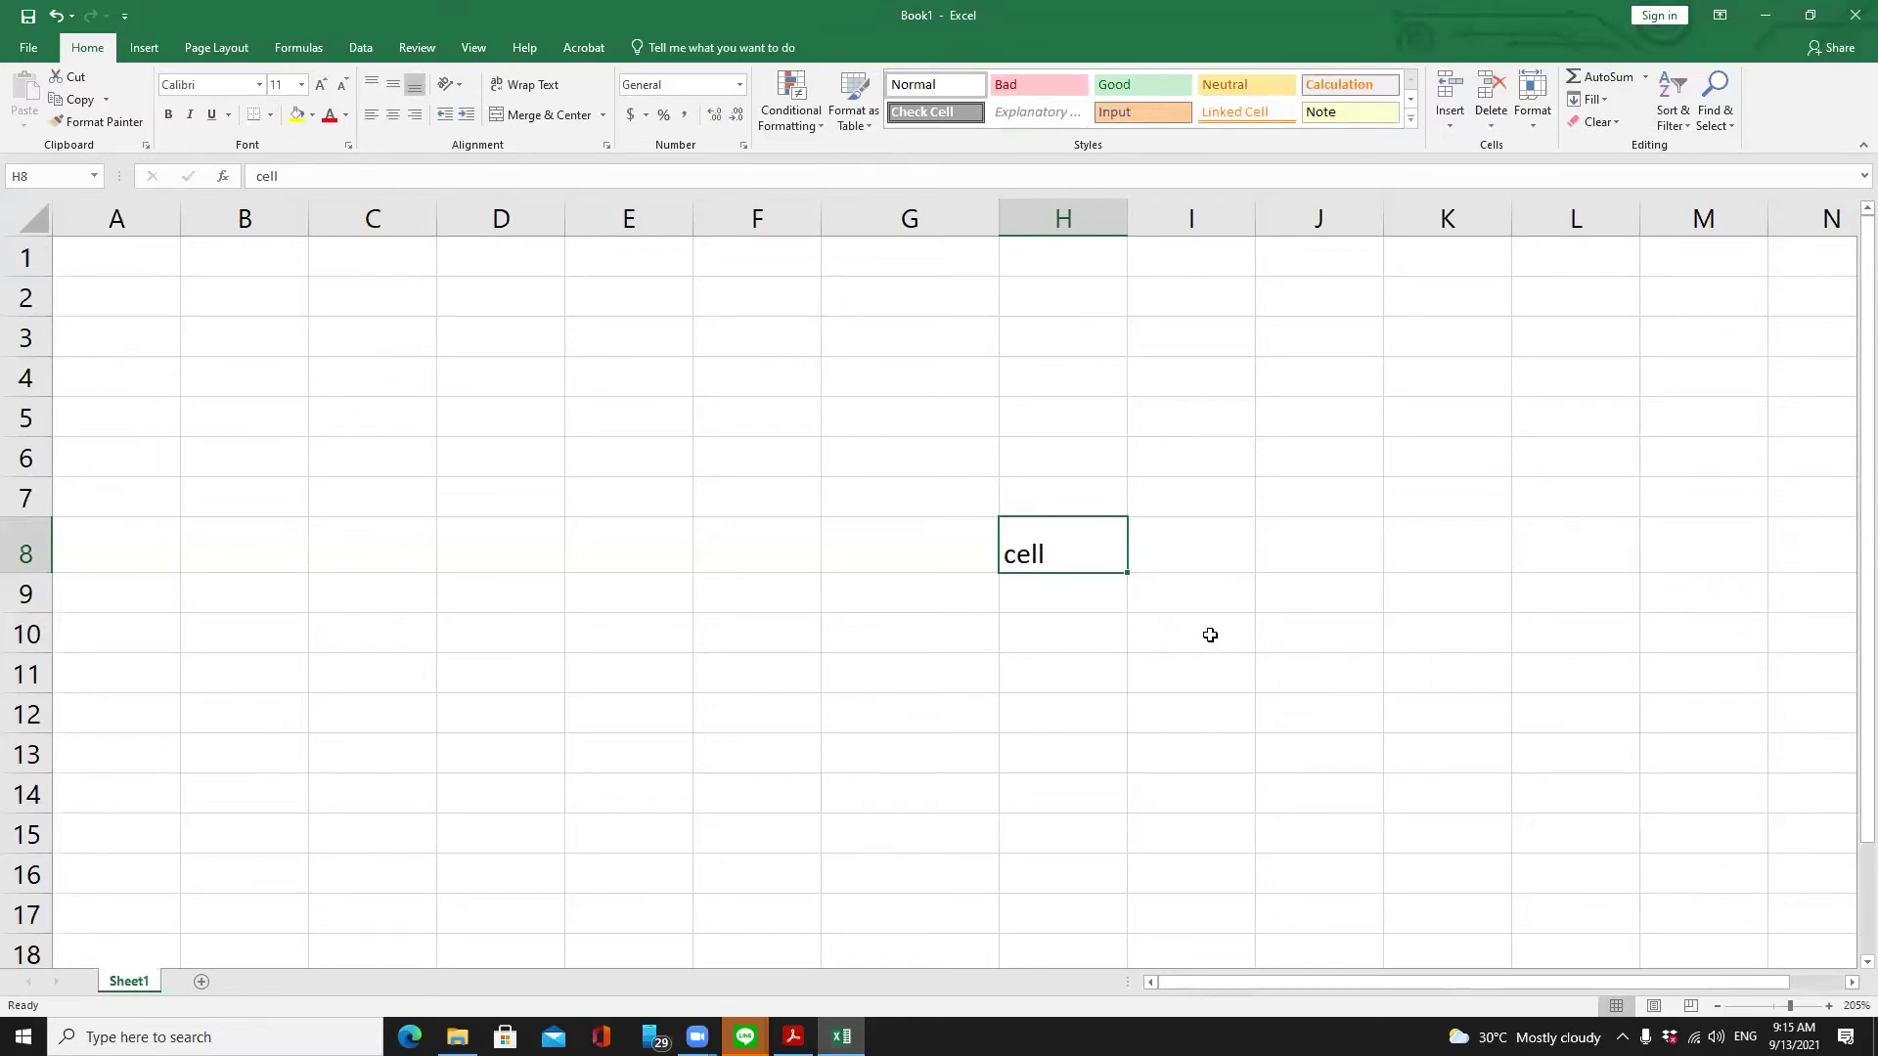
pyautogui.click(1090, 603)
pyautogui.click(1075, 557)
pyautogui.click(1263, 692)
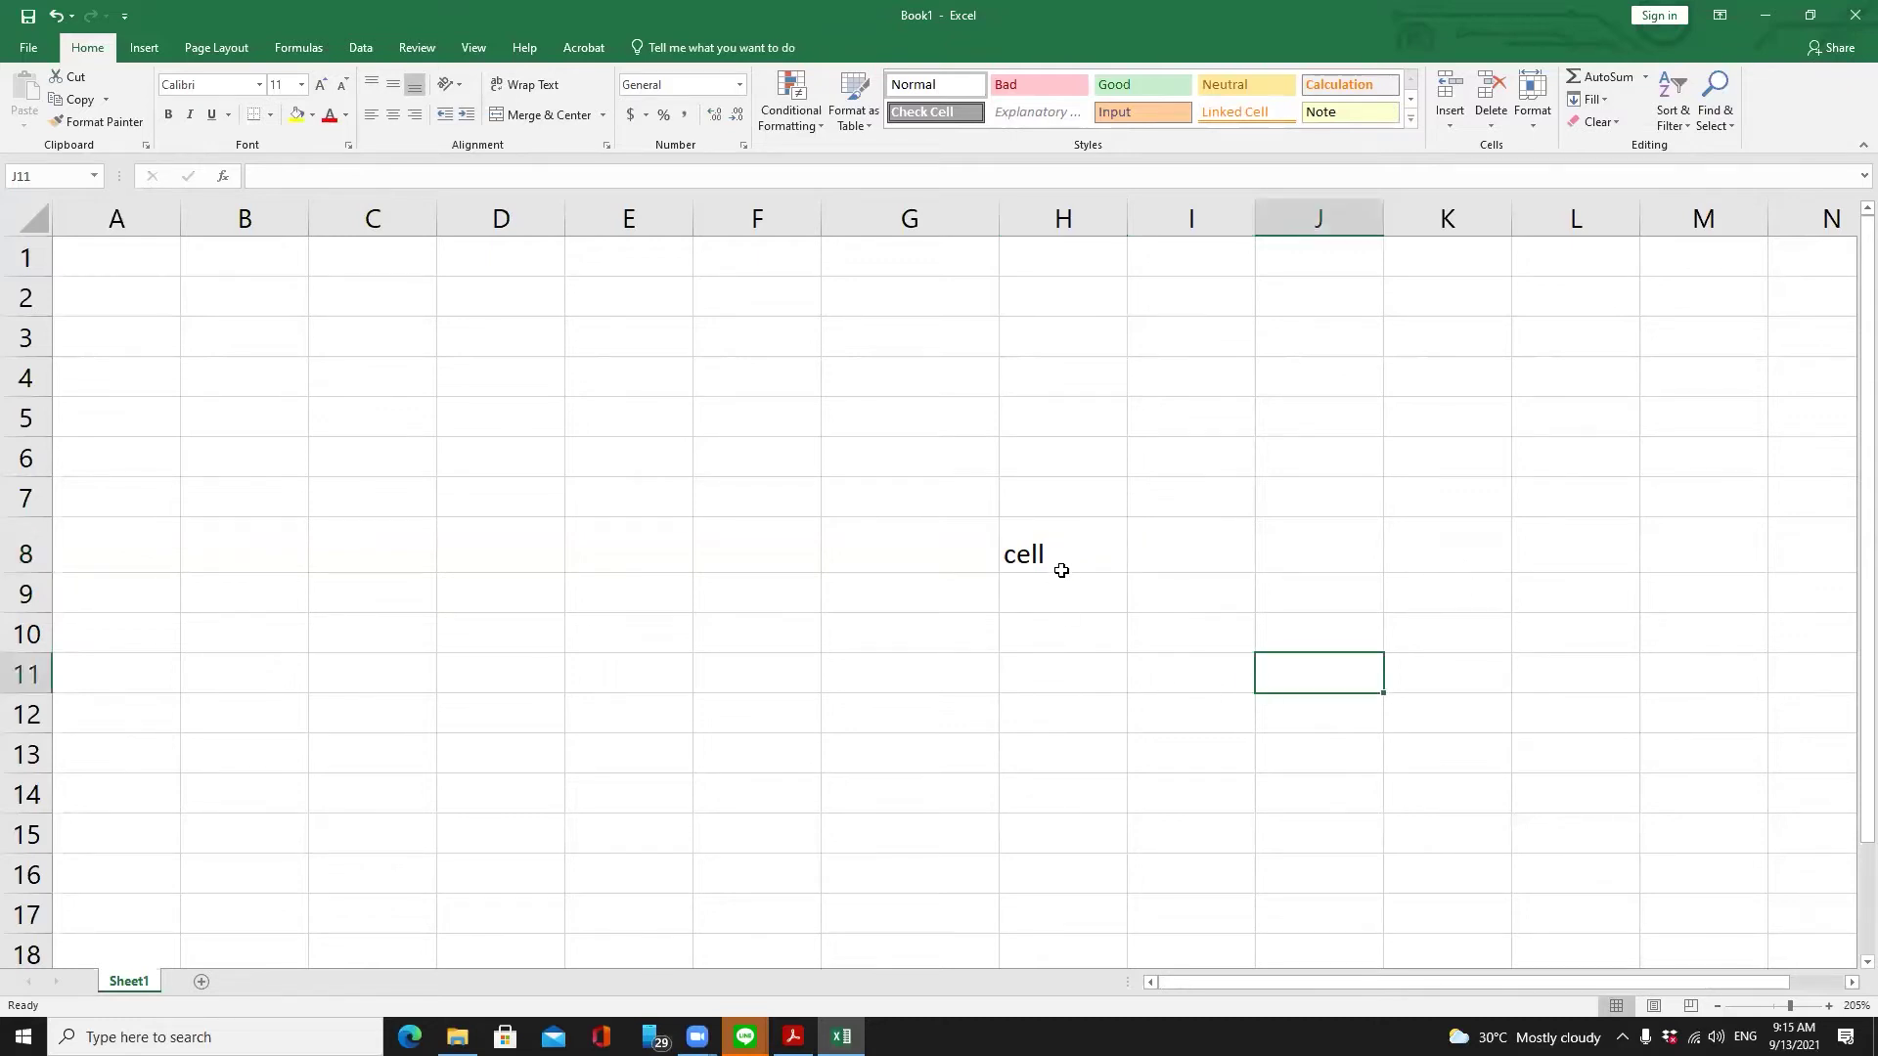
pyautogui.click(1052, 534)
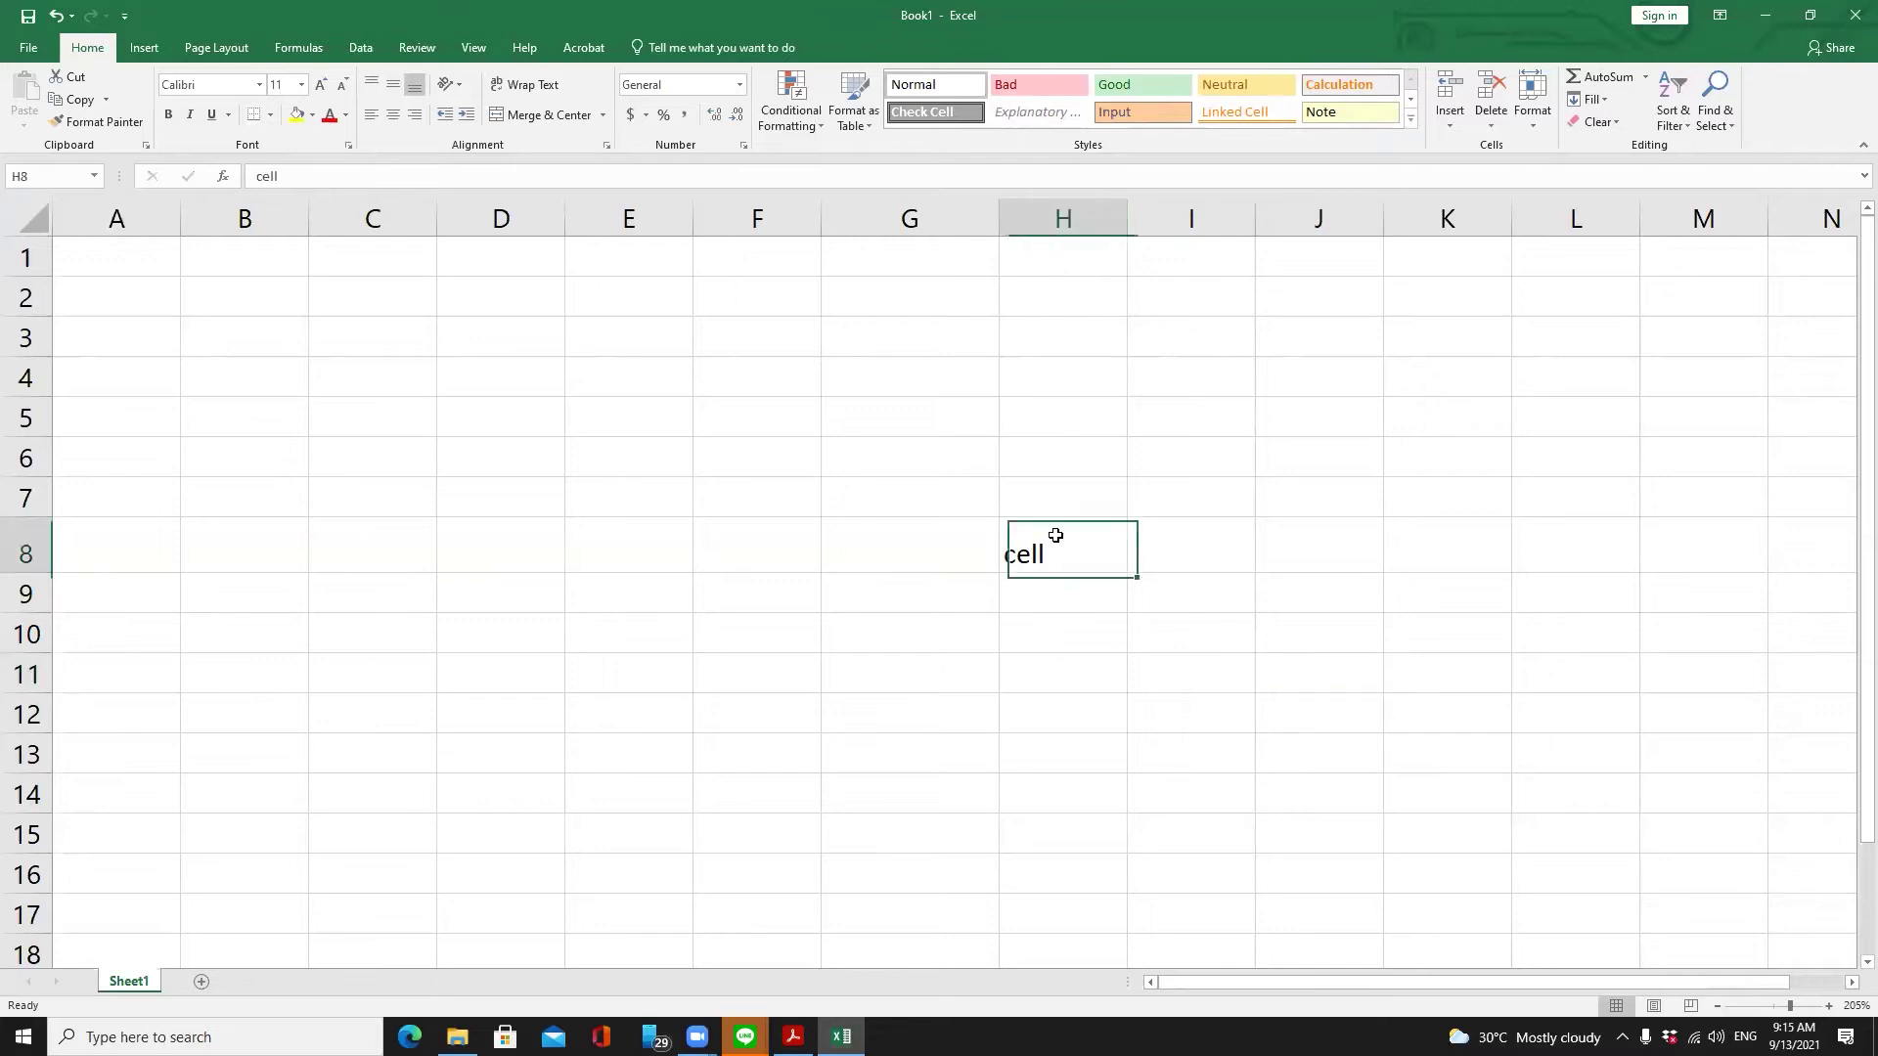
pyautogui.write('test')
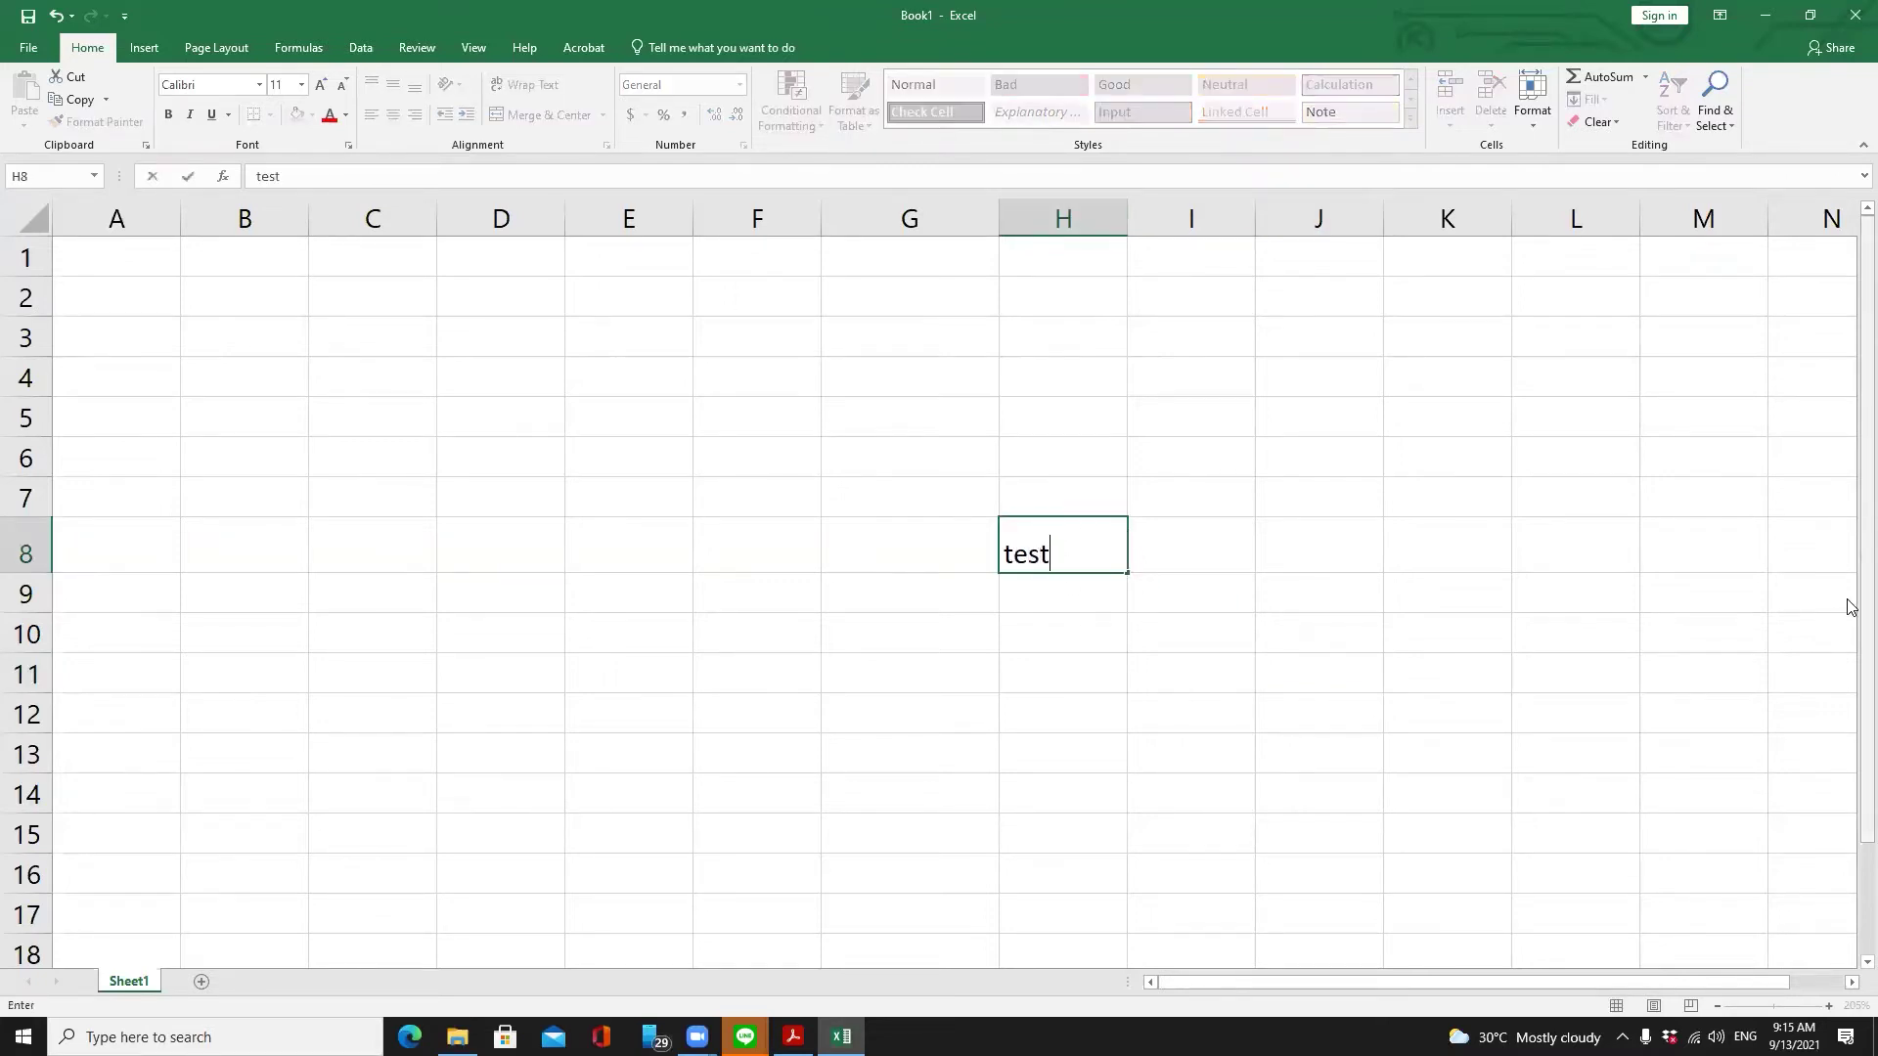
pyautogui.press('Return')
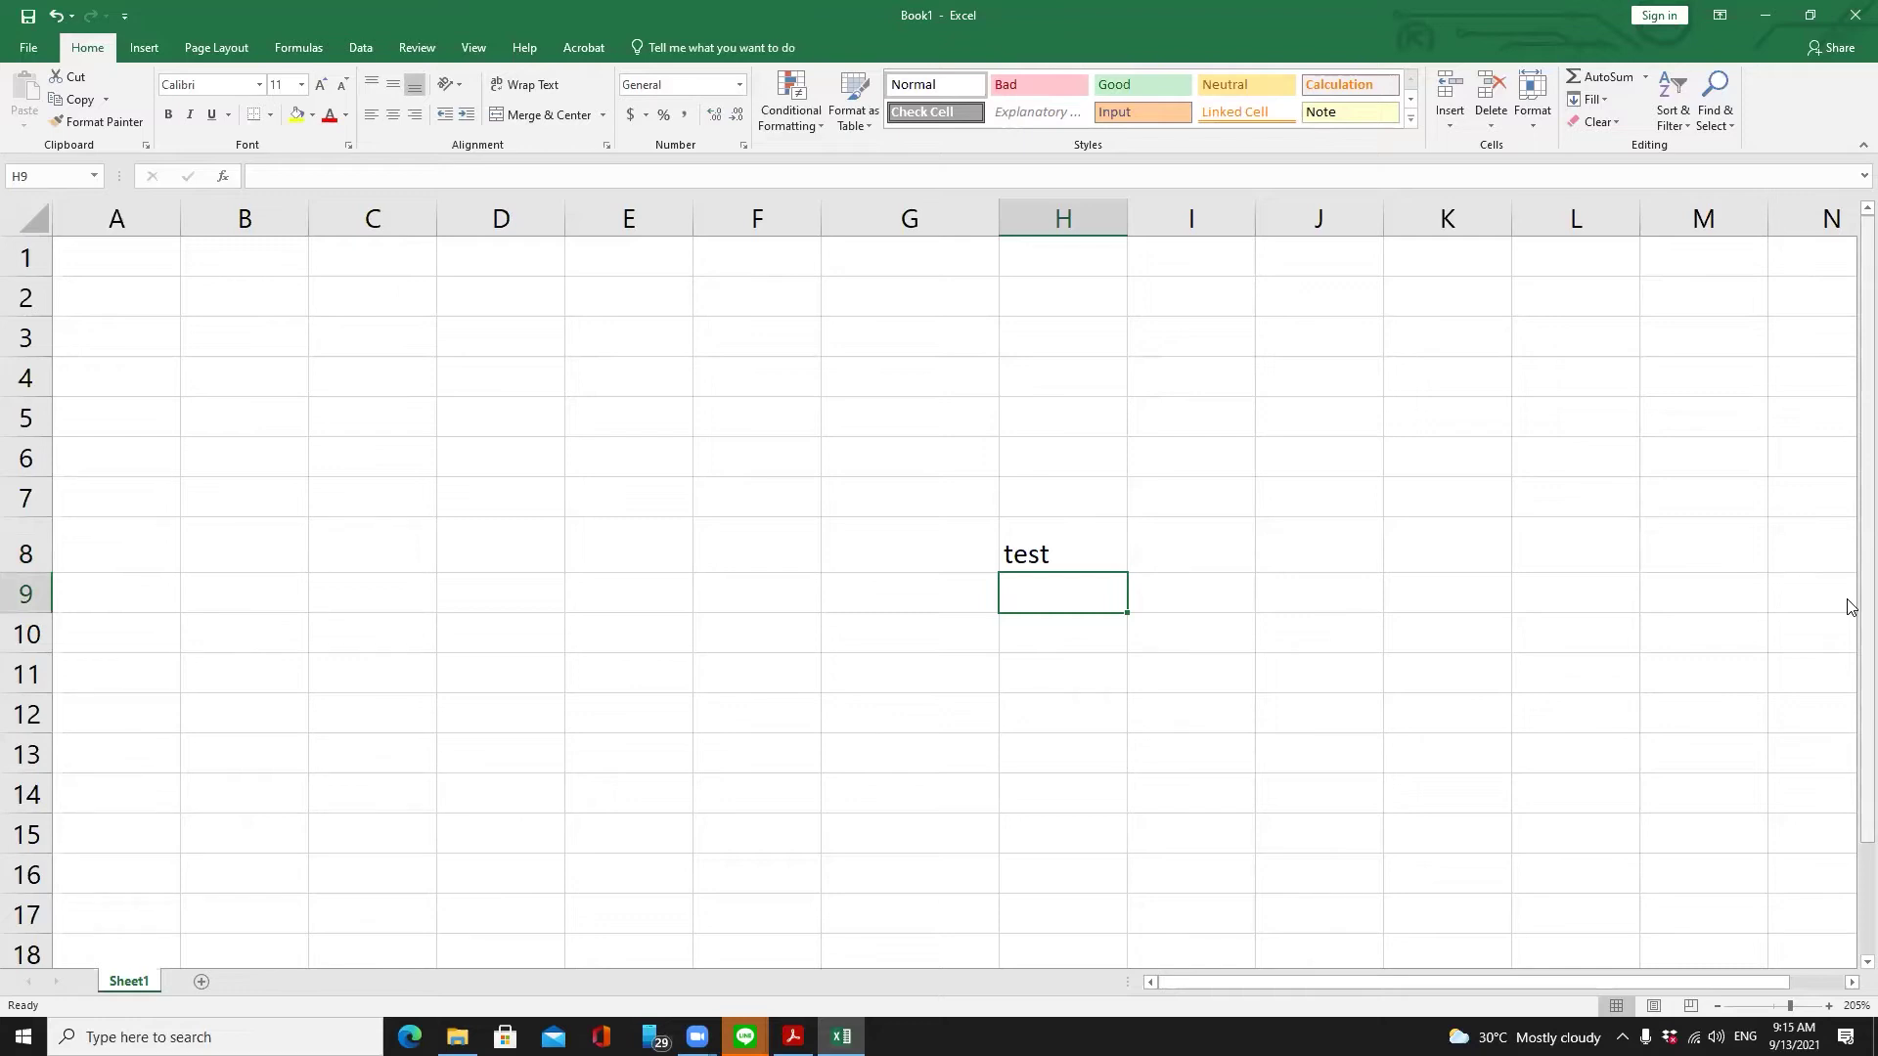
pyautogui.hotkey('ctrl', 'z')
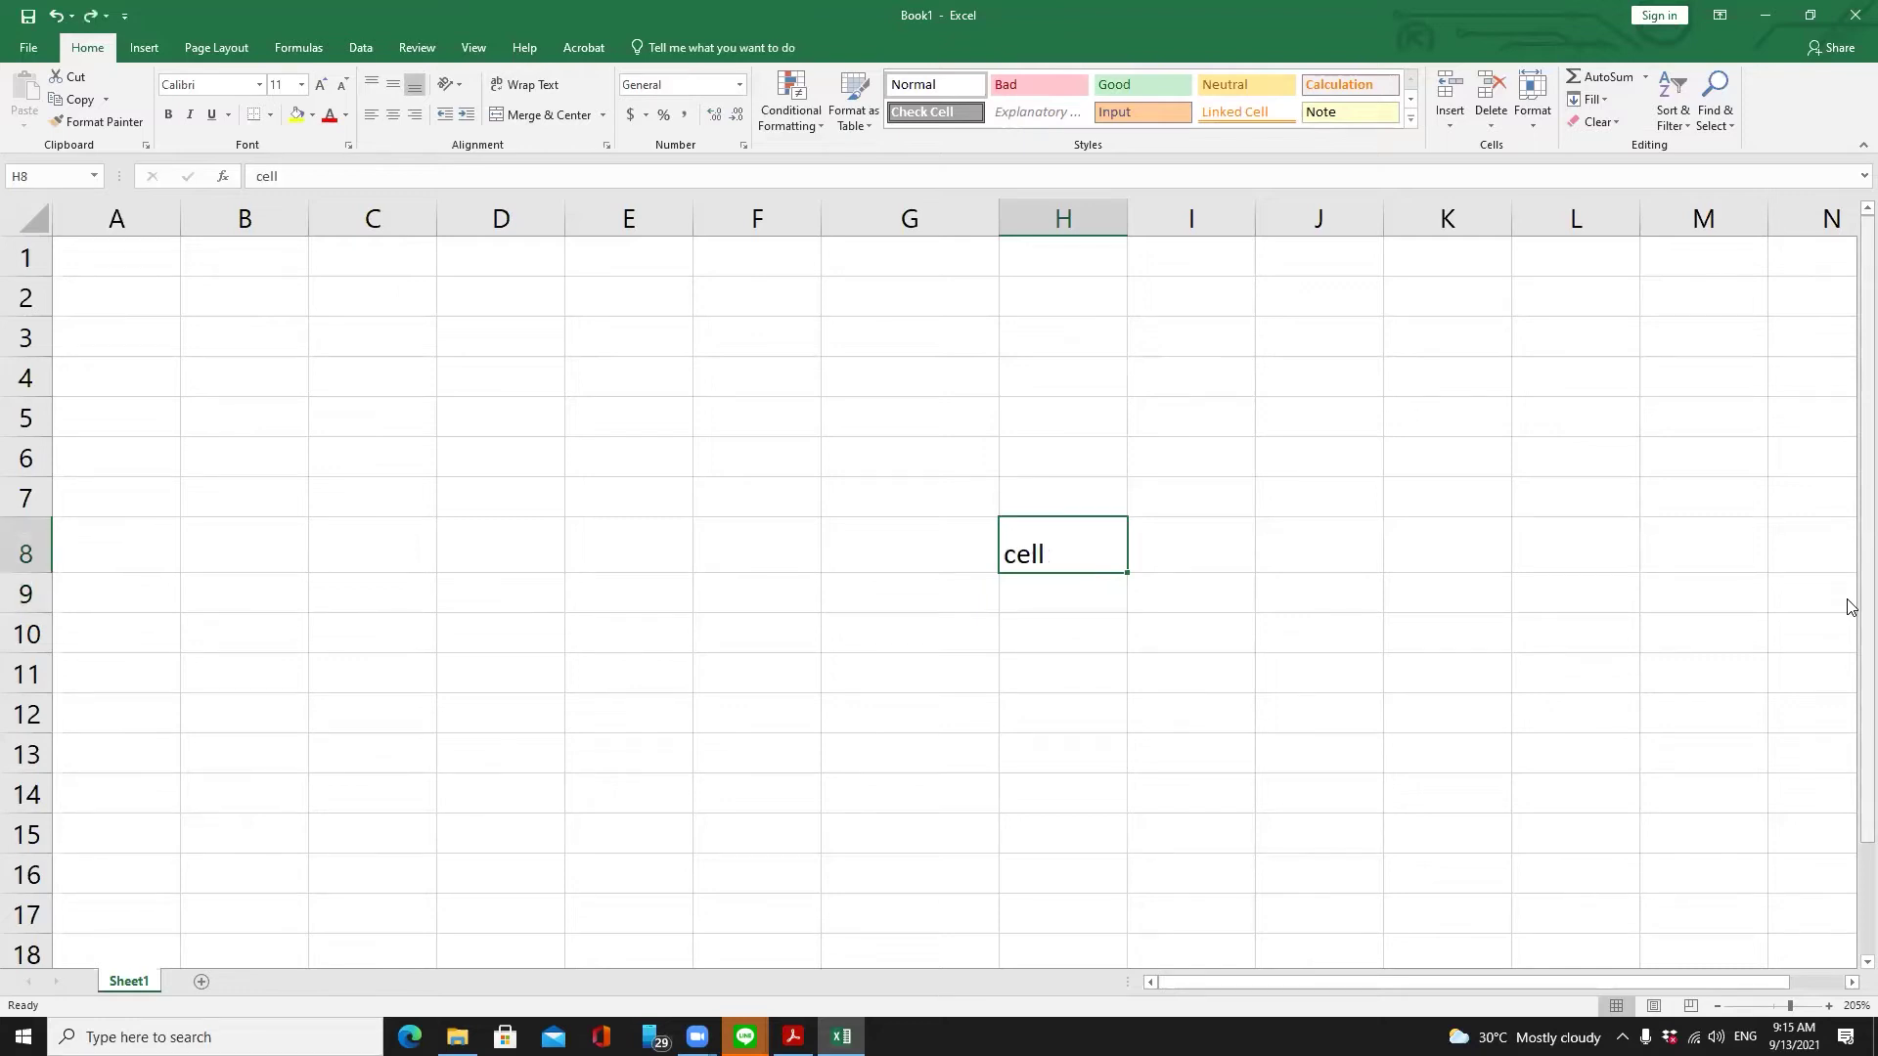
pyautogui.doubleClick(1071, 551)
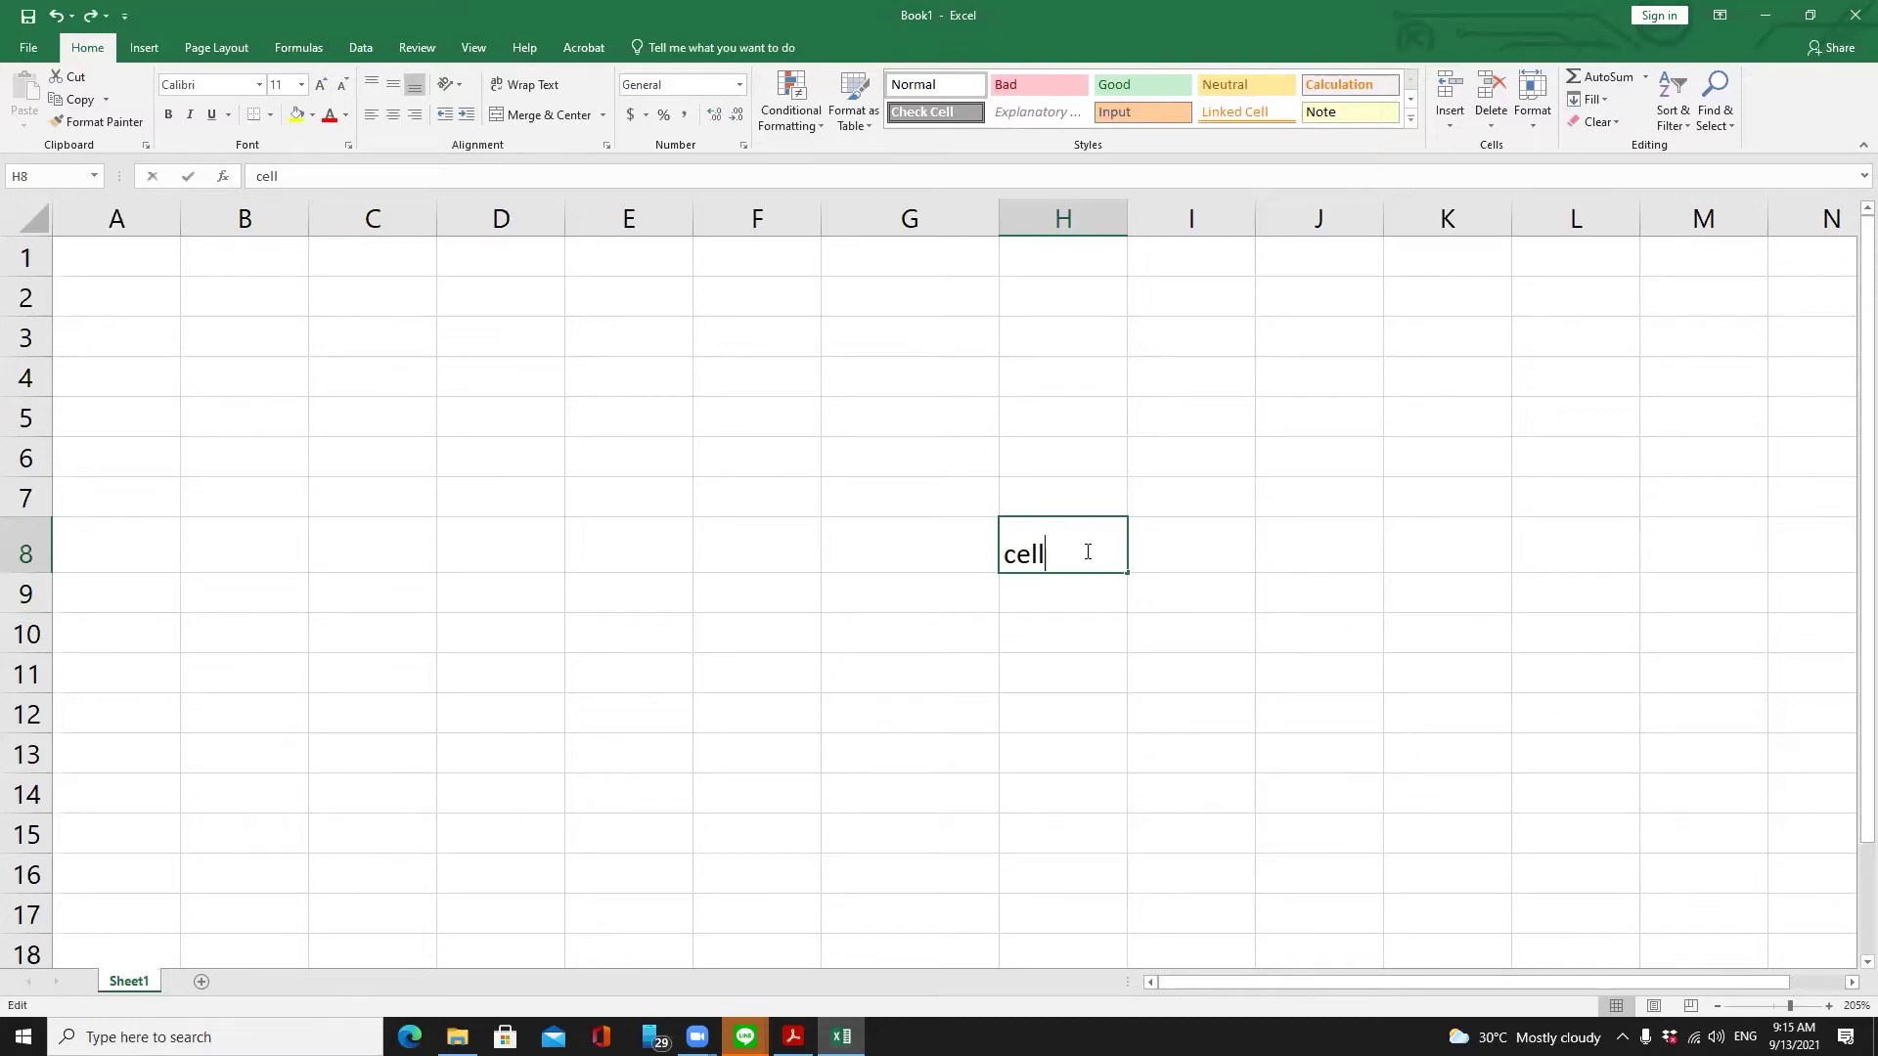
pyautogui.press('Escape')
# Clear H8 and move the selection with arrow keys to cell G1
pyautogui.press('Delete')
pyautogui.press('Left')
pyautogui.press('Left')
pyautogui.press('Left')
pyautogui.press('Left')
pyautogui.press('Left')
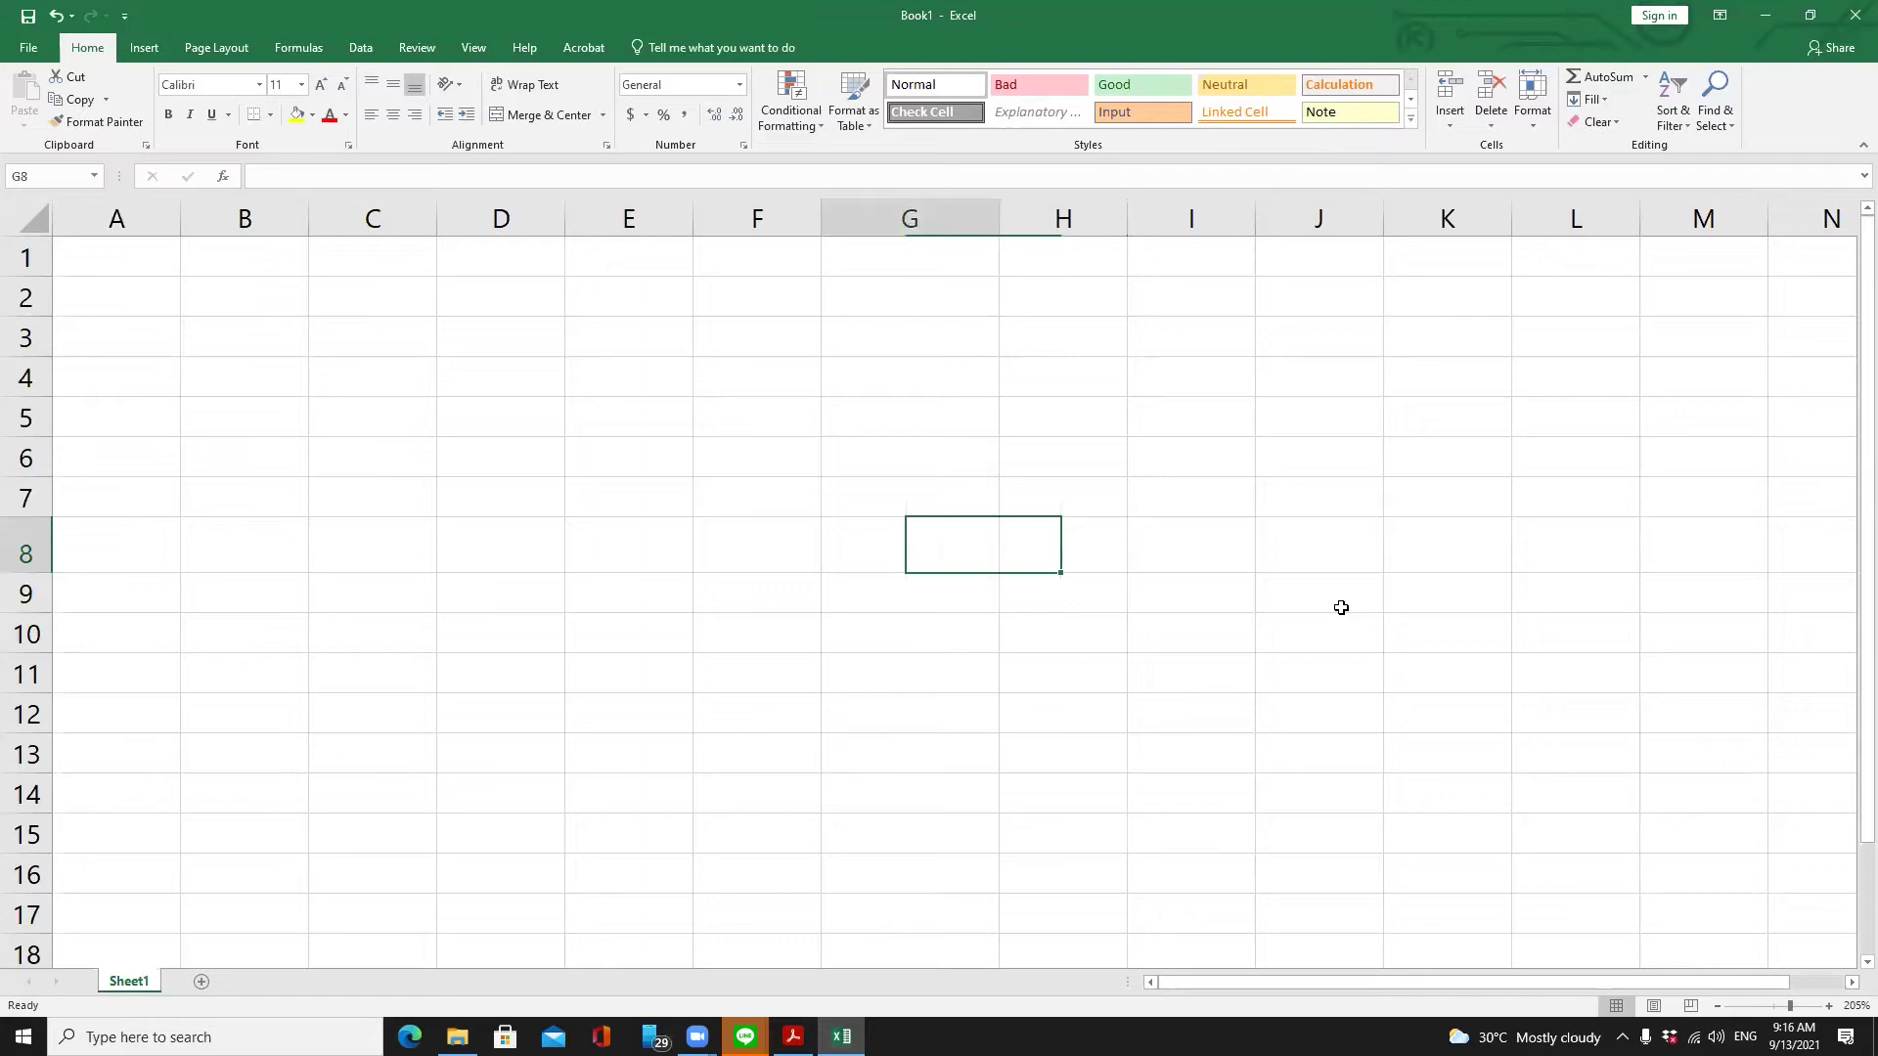
pyautogui.press('Left')
pyautogui.press('Left')
pyautogui.press('Right')
pyautogui.press('Right')
pyautogui.press('Right')
pyautogui.press('Right')
pyautogui.press('Right')
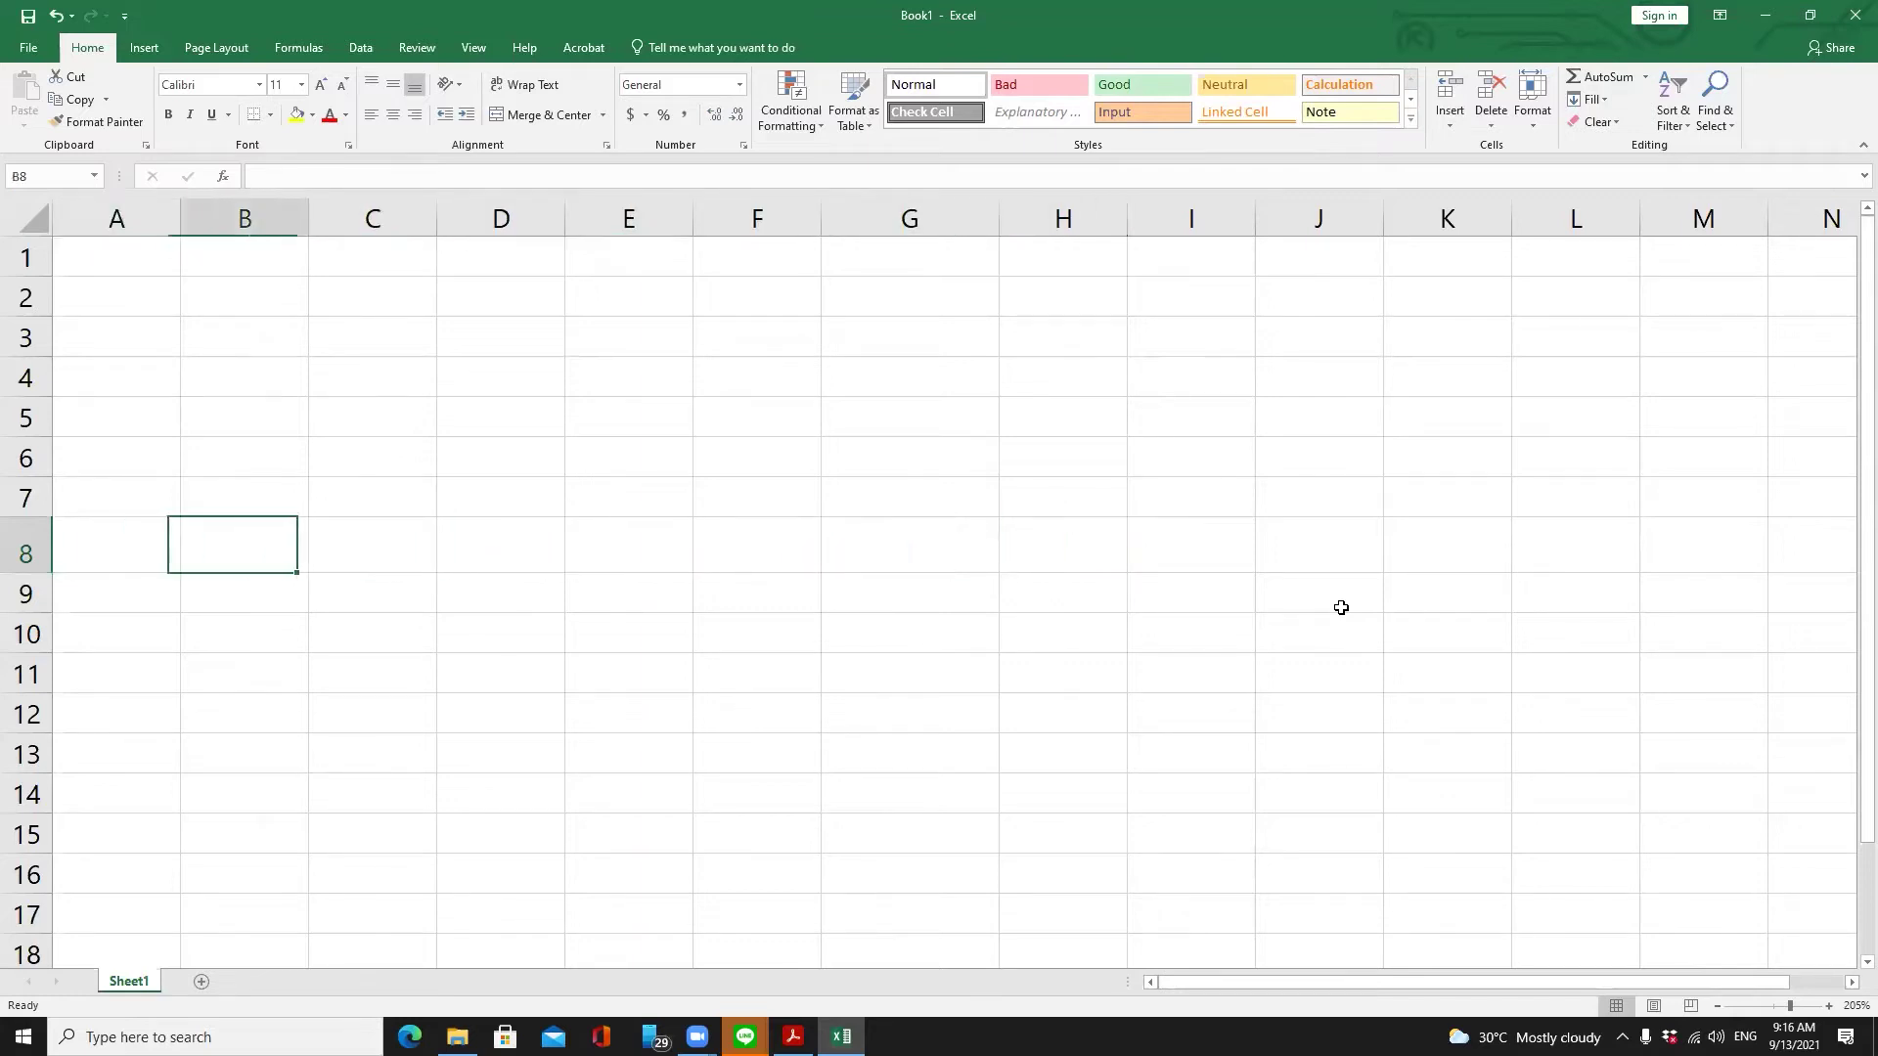
pyautogui.press('Right')
pyautogui.press('Up')
pyautogui.press('Up')
pyautogui.press('Up')
pyautogui.press('Up')
pyautogui.press('Up')
pyautogui.press('Up')
pyautogui.press('Up')
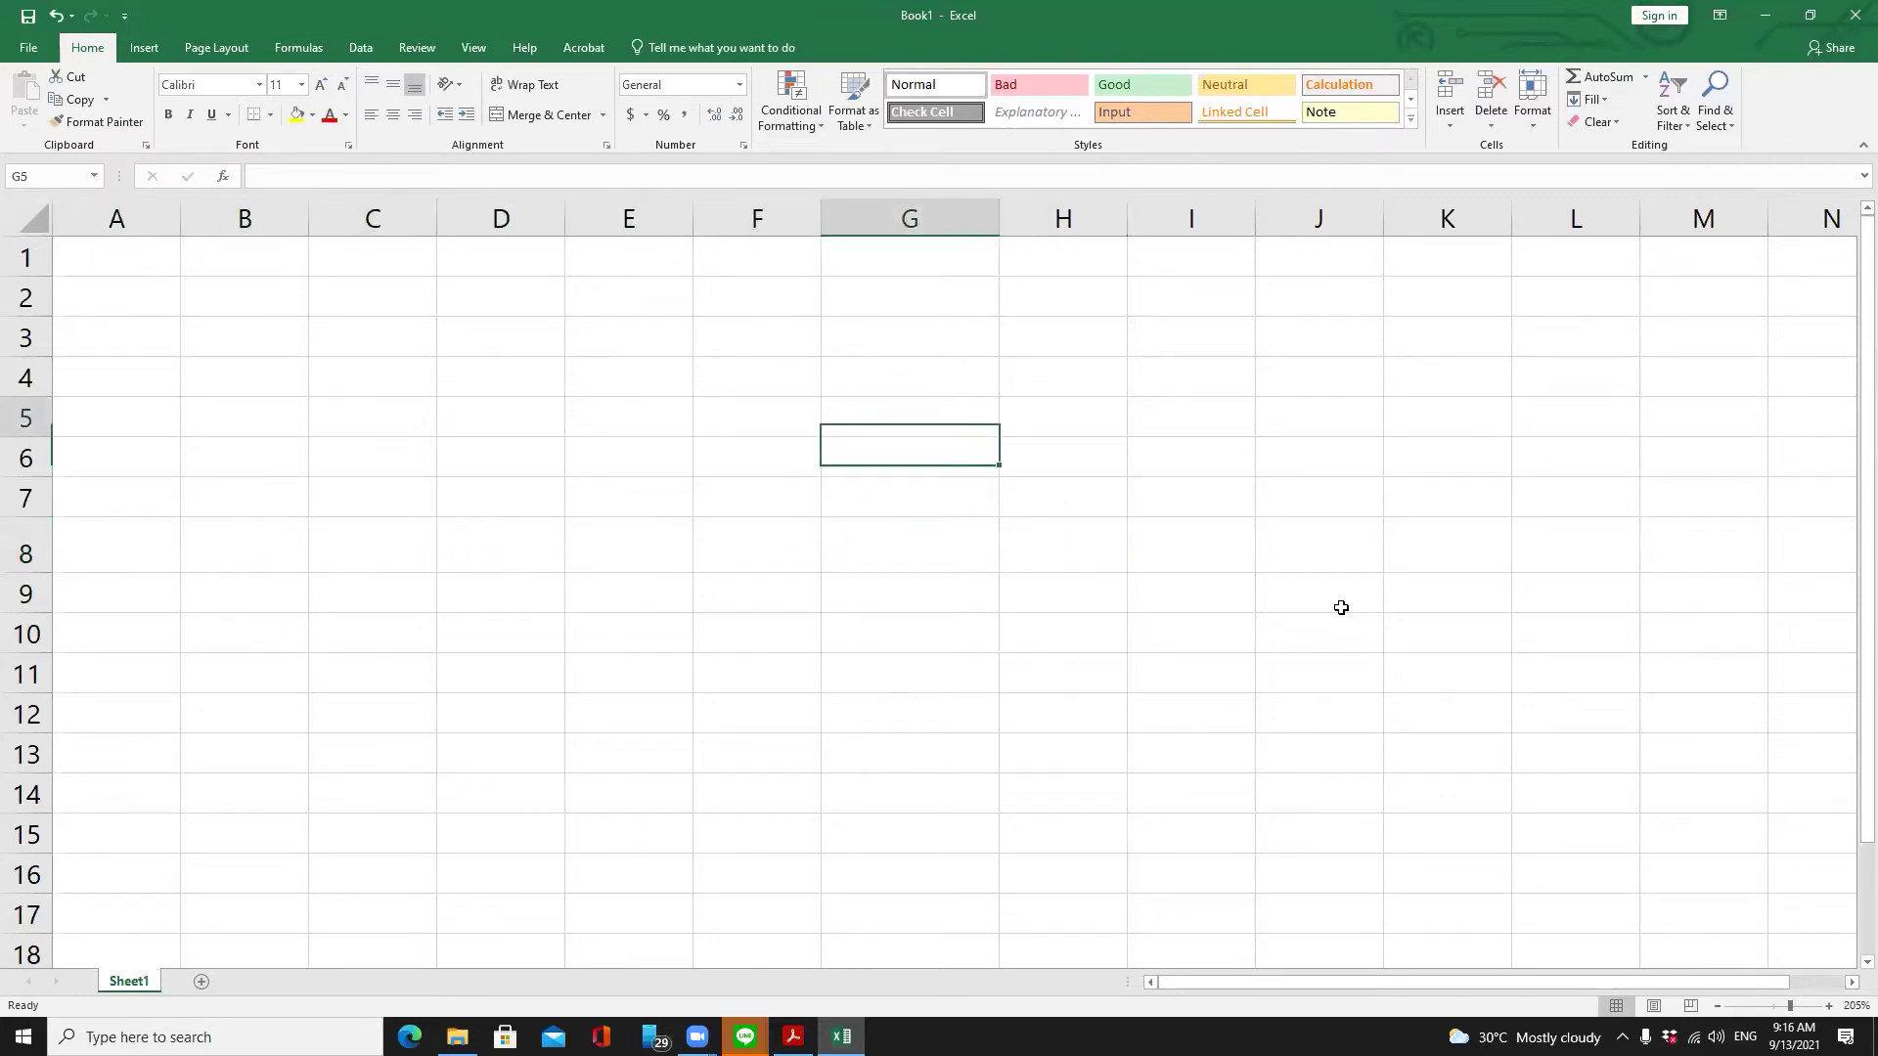
pyautogui.press('Left')
pyautogui.press('Right')
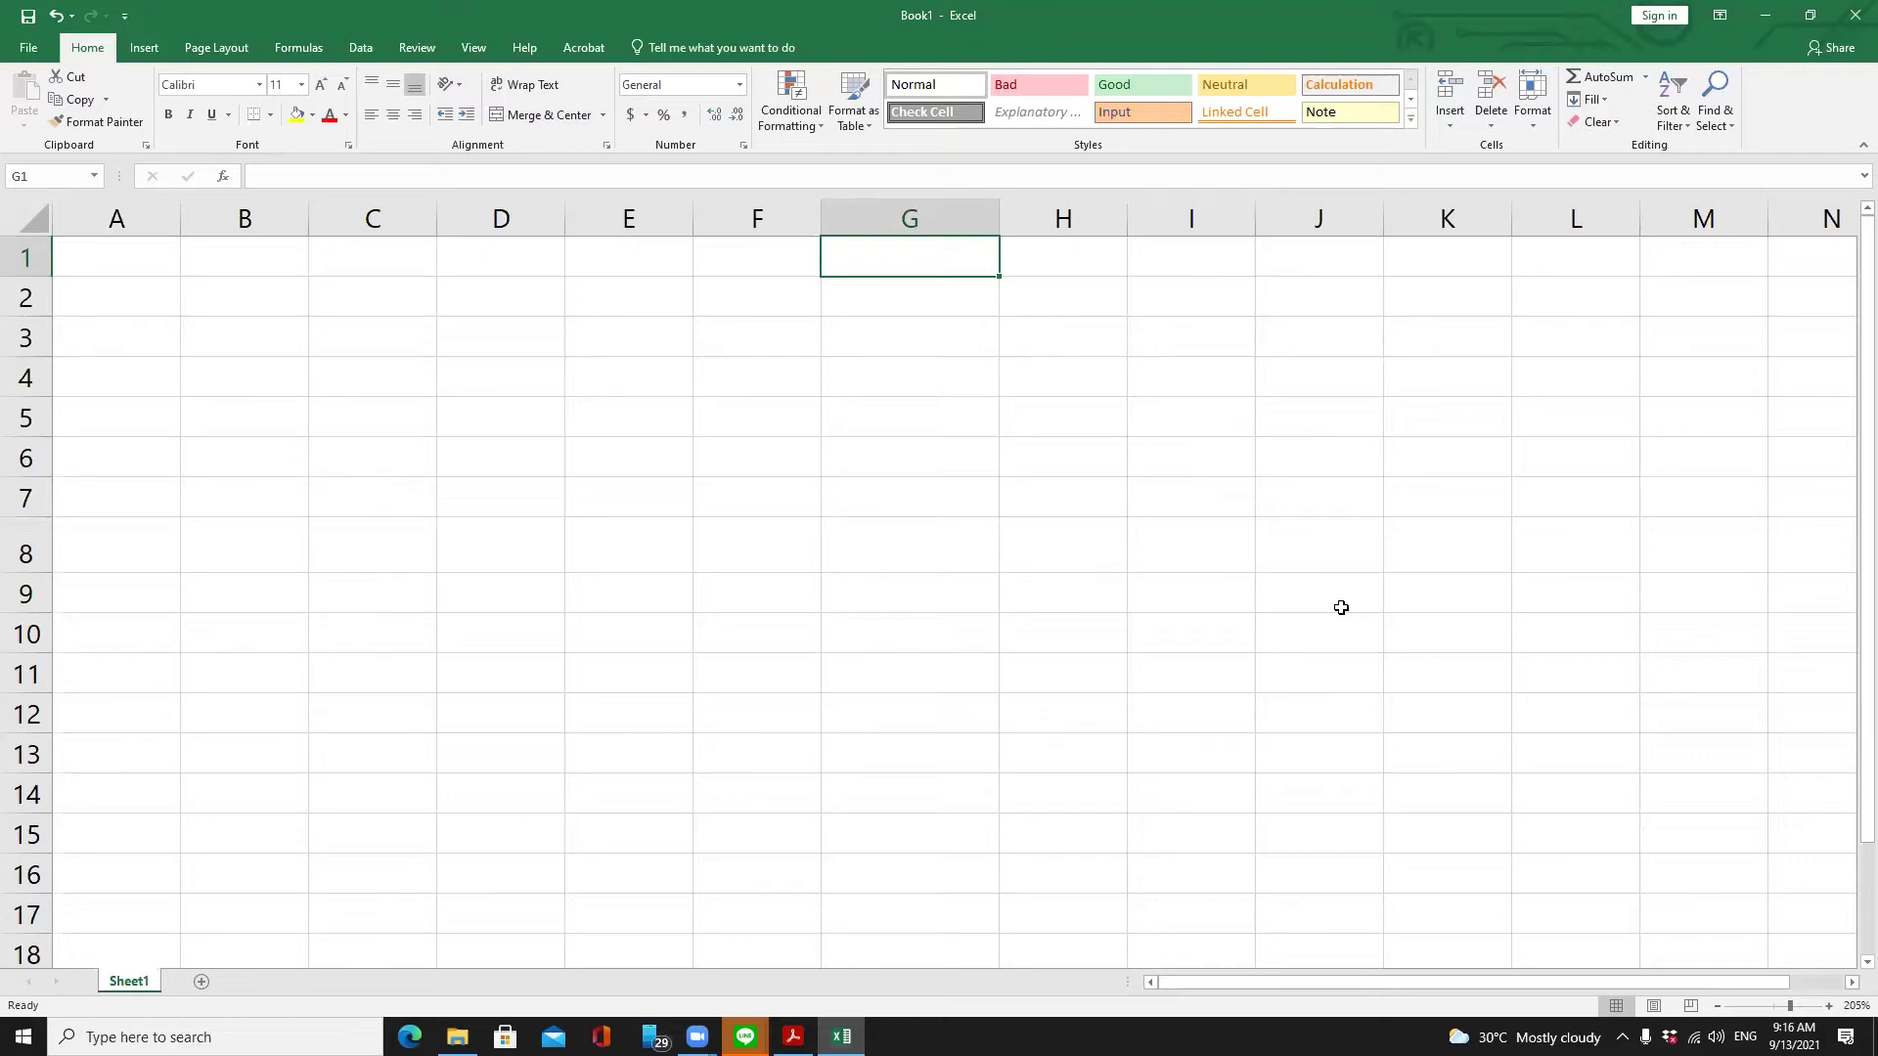
# Enter z500 in G1 and return the selection to G1
pyautogui.write('z')
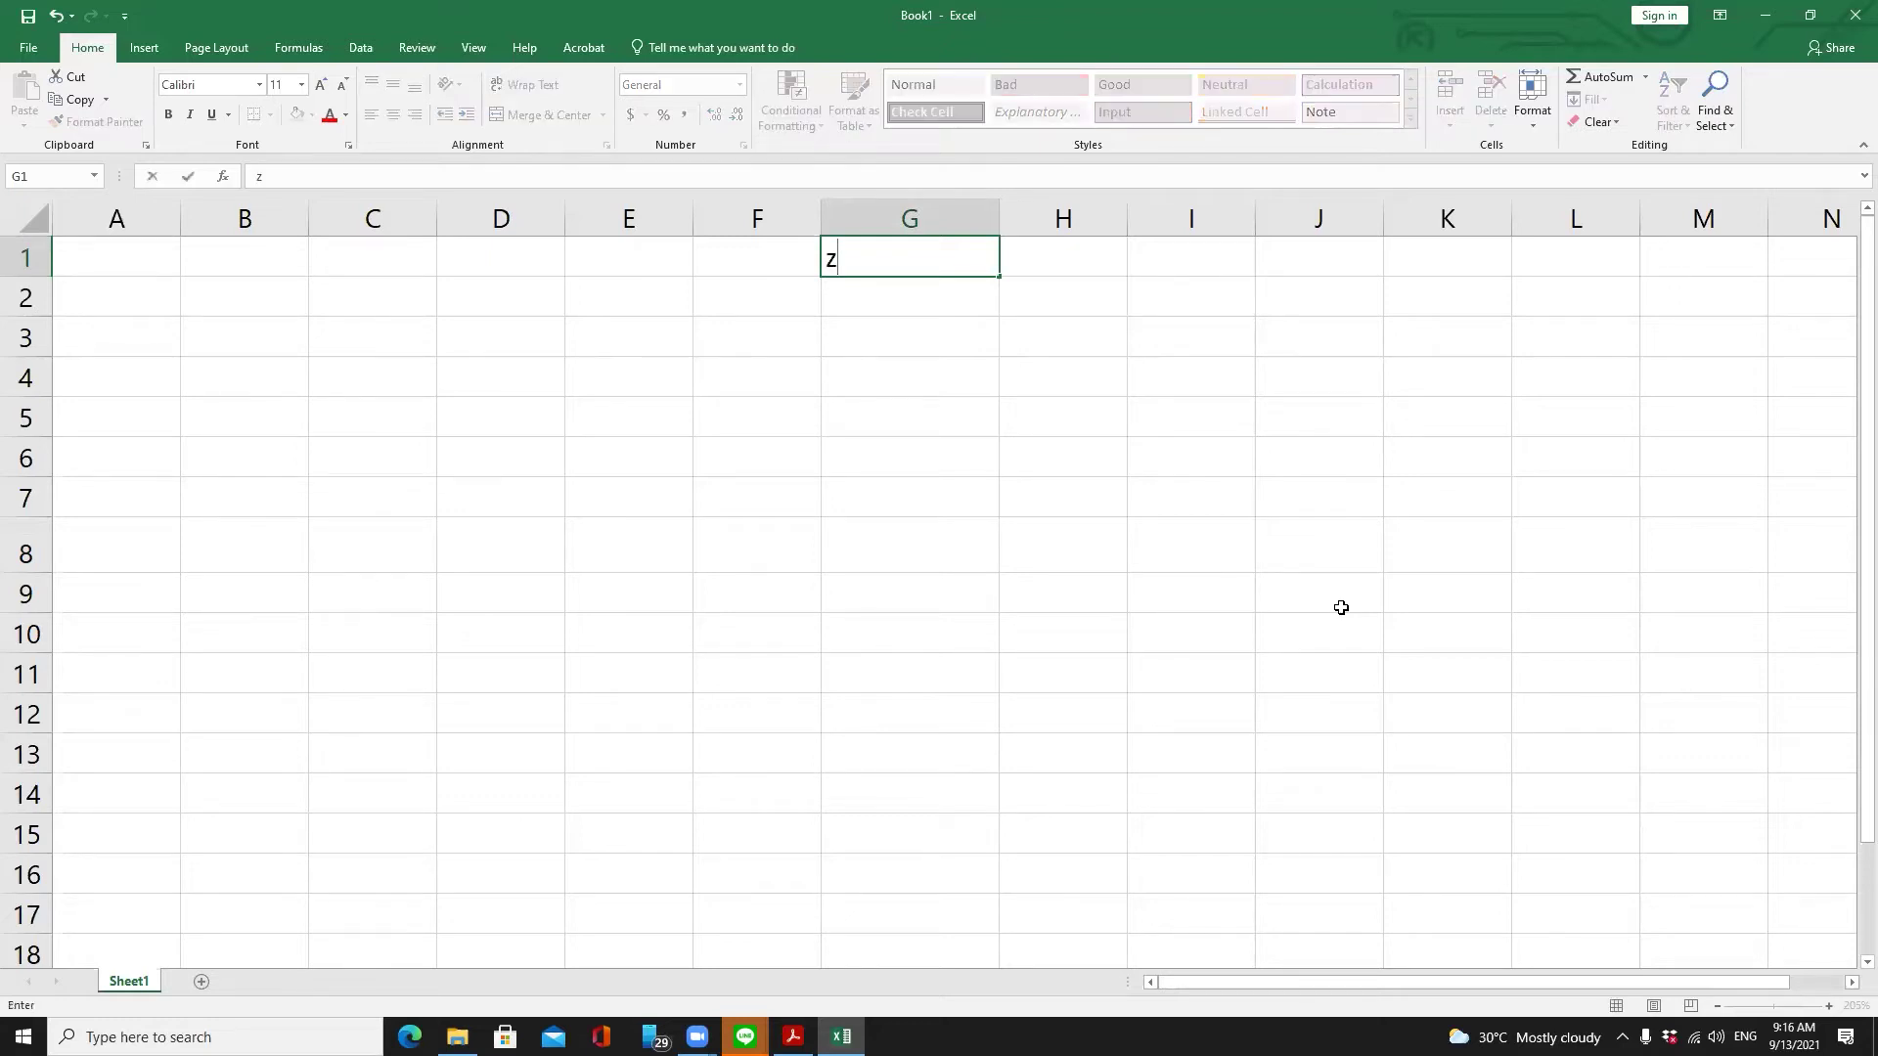
pyautogui.write('500')
pyautogui.press('Return')
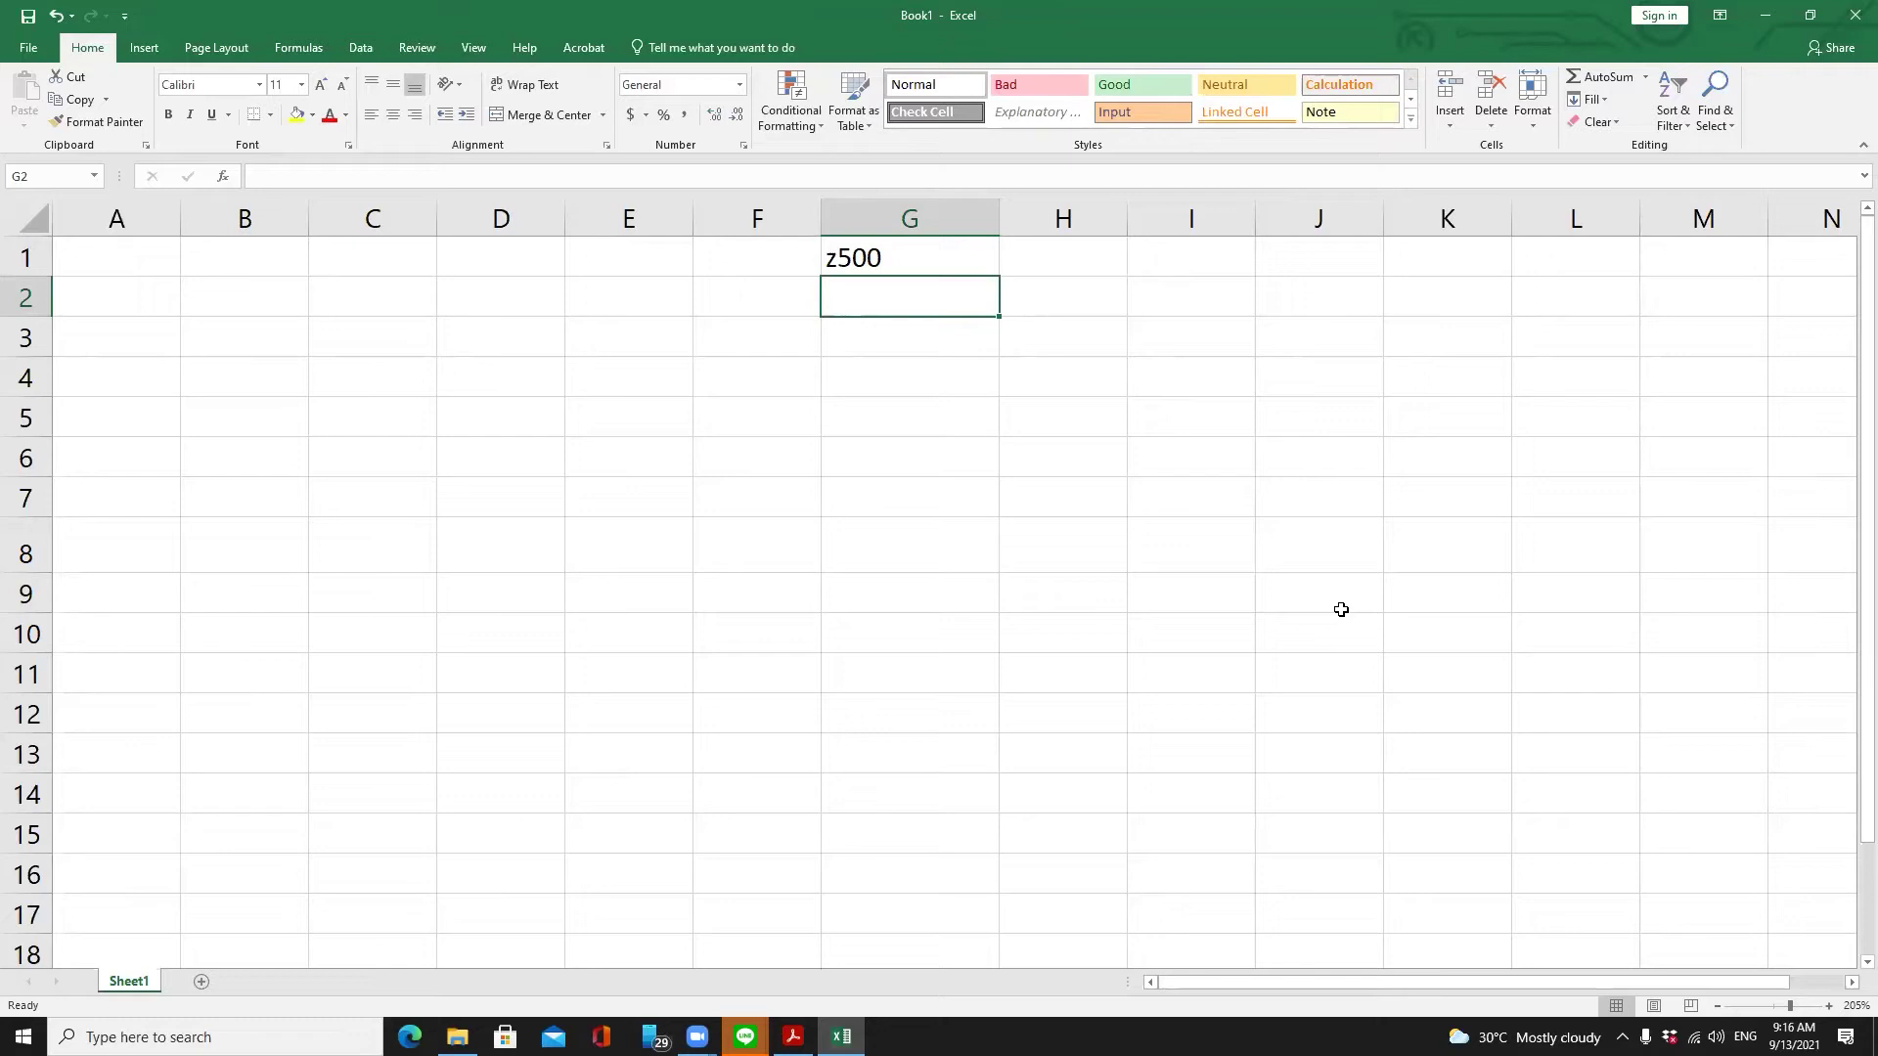
pyautogui.press('Up')
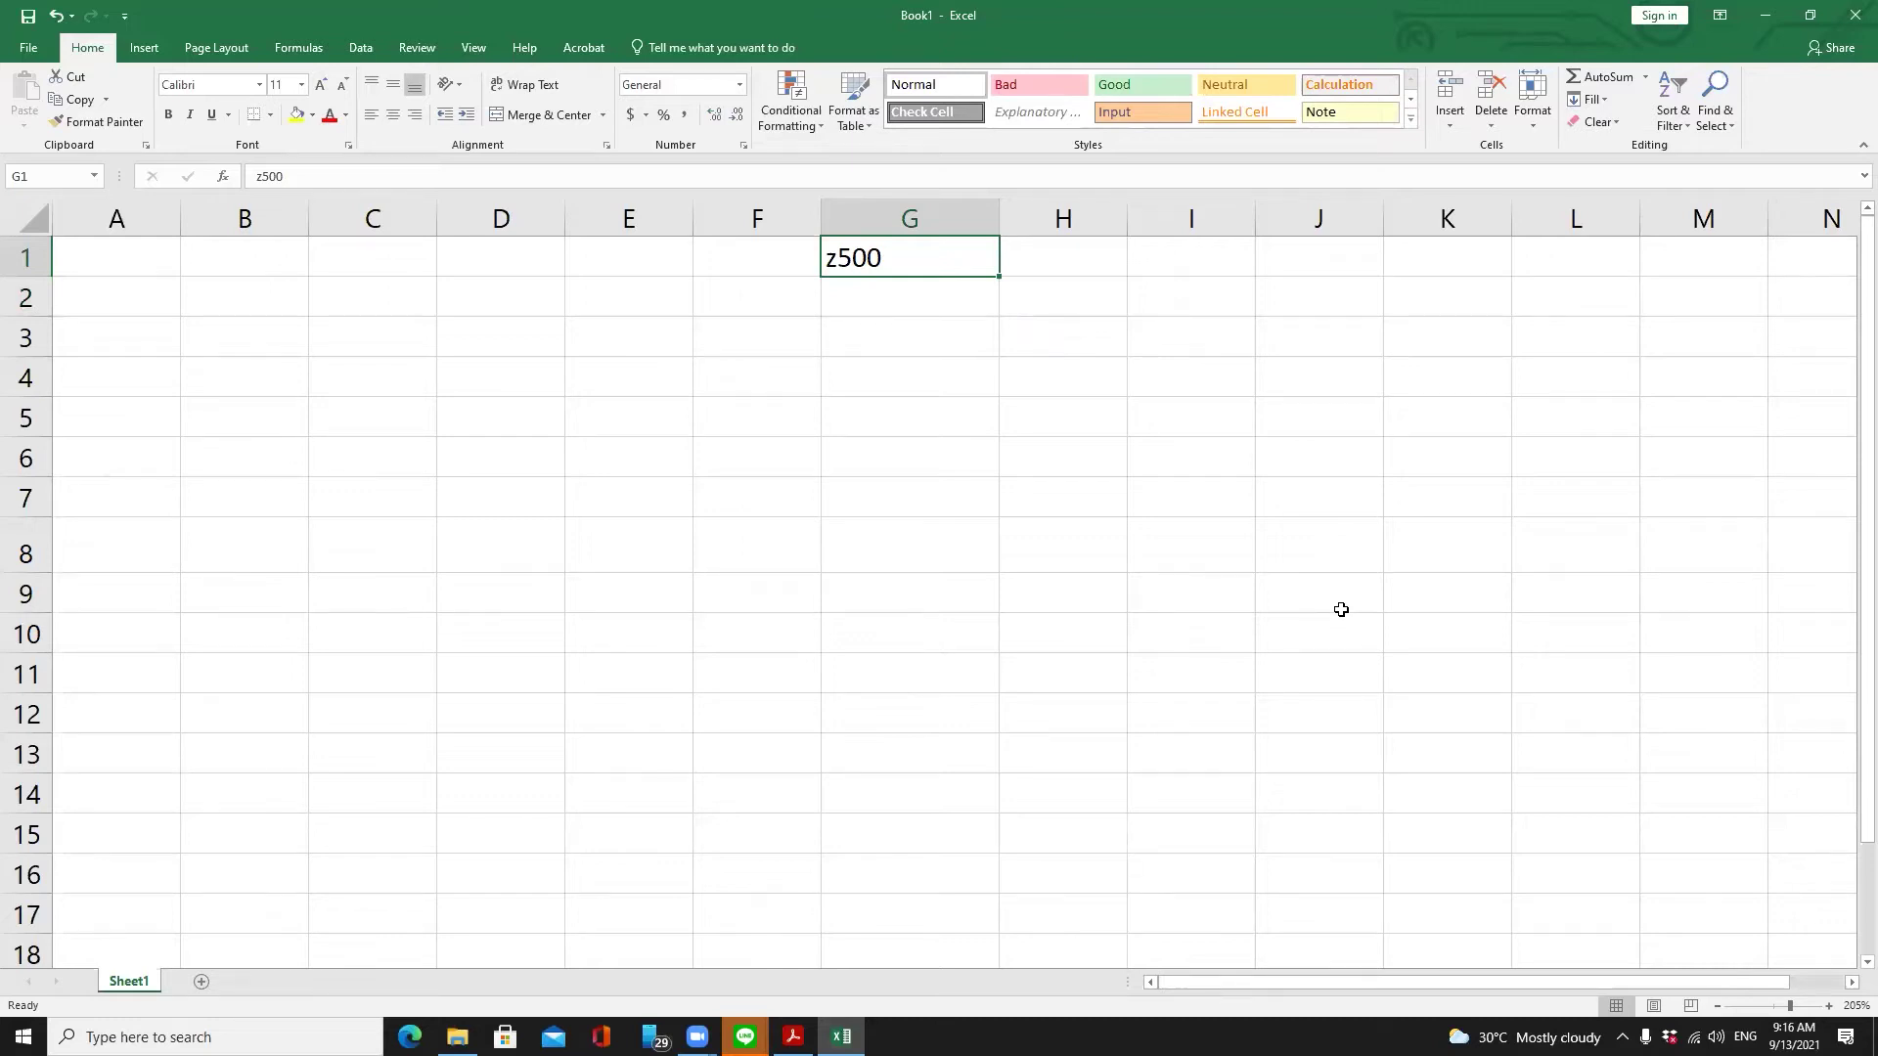
# Arrow from G1 right to column Z, then down to row 500
pyautogui.press('Right')
pyautogui.press('Right')
pyautogui.press('Right')
pyautogui.press('Right')
pyautogui.press('Right')
pyautogui.press('Right')
pyautogui.press('Right')
pyautogui.press('Right')
pyautogui.press('Right')
pyautogui.press('Right')
pyautogui.press('Right')
pyautogui.press('Right')
pyautogui.press('Right')
pyautogui.press('Right')
pyautogui.press('Right')
pyautogui.press('Right')
pyautogui.press('Right')
pyautogui.press('Right')
pyautogui.press('Right')
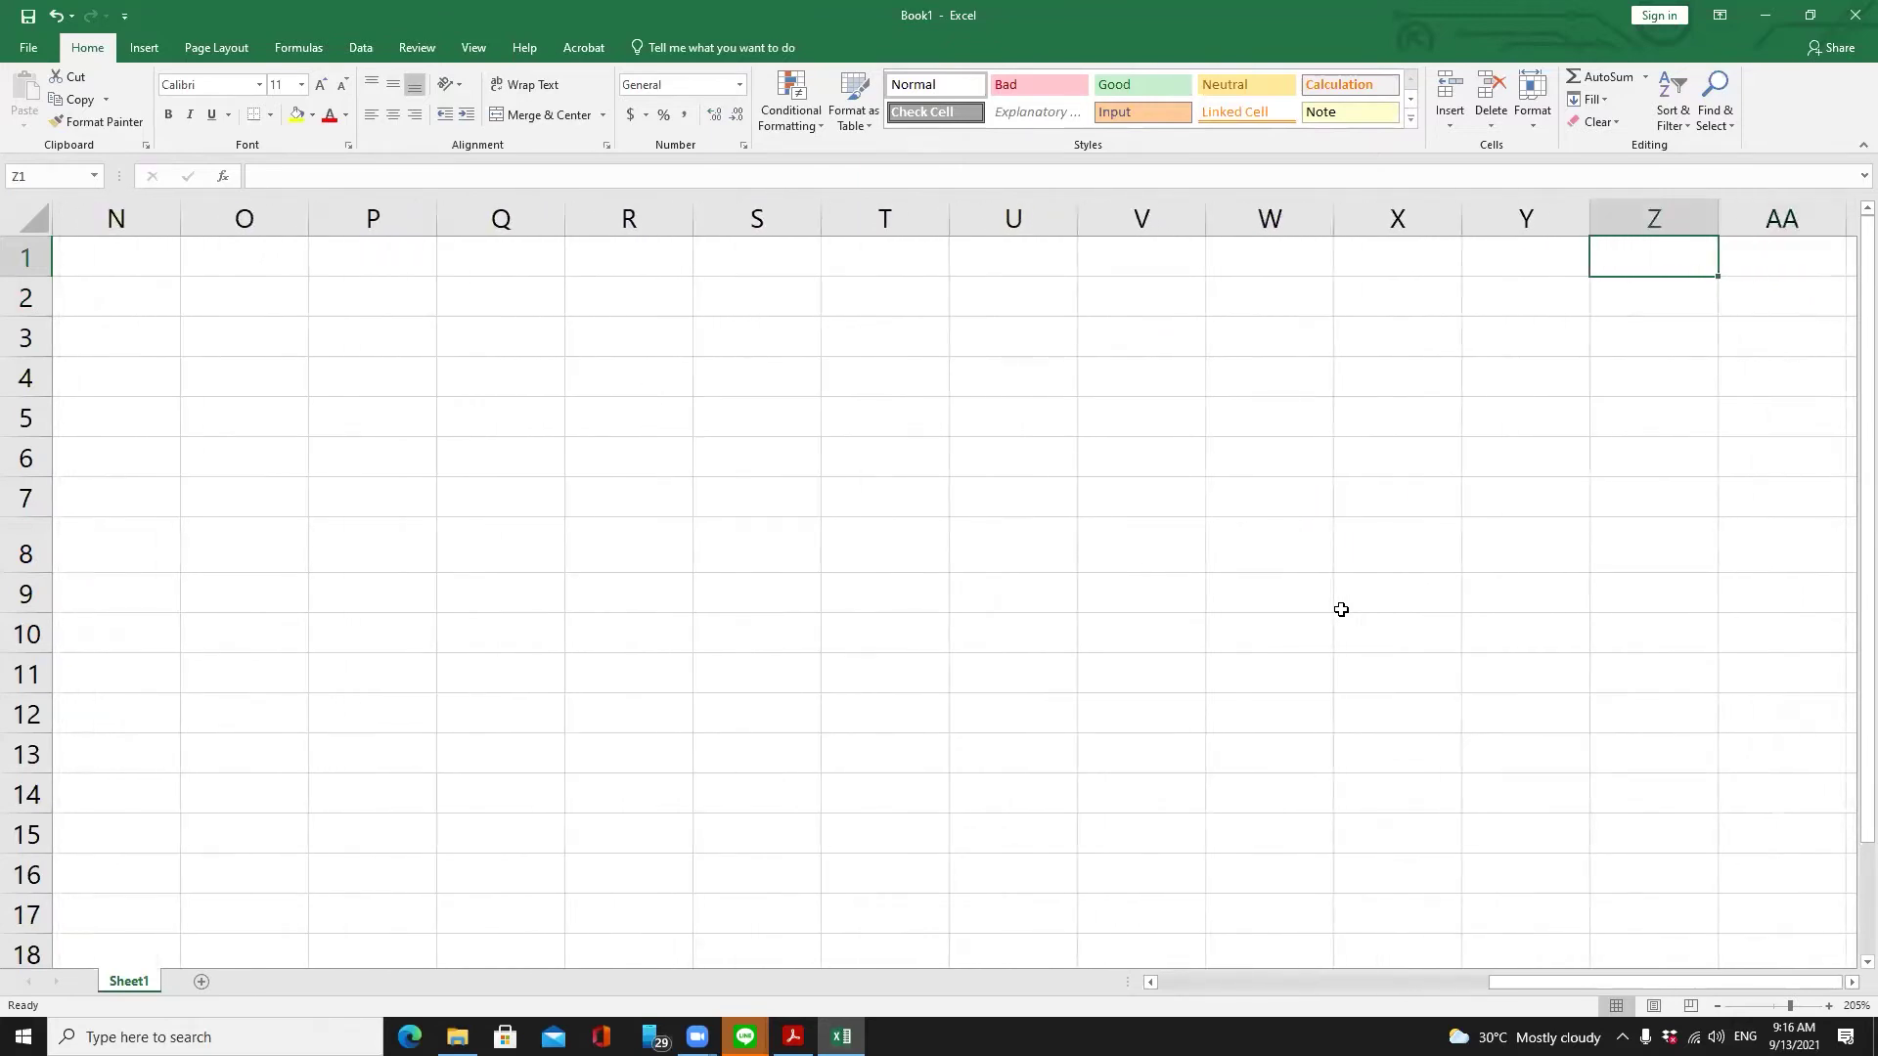
pyautogui.press('Down')
pyautogui.press('Down')
pyautogui.press('Down')
pyautogui.press('Down')
pyautogui.press('Down')
pyautogui.press('Down')
pyautogui.press('Down')
pyautogui.press('Down')
pyautogui.press('Down')
pyautogui.press('Down')
pyautogui.press('Down')
pyautogui.press('Down')
pyautogui.press('Down')
pyautogui.press('Down')
pyautogui.press('Down')
pyautogui.press('Down')
pyautogui.press('Down')
pyautogui.press('Down')
pyautogui.press('Down')
pyautogui.press('Down')
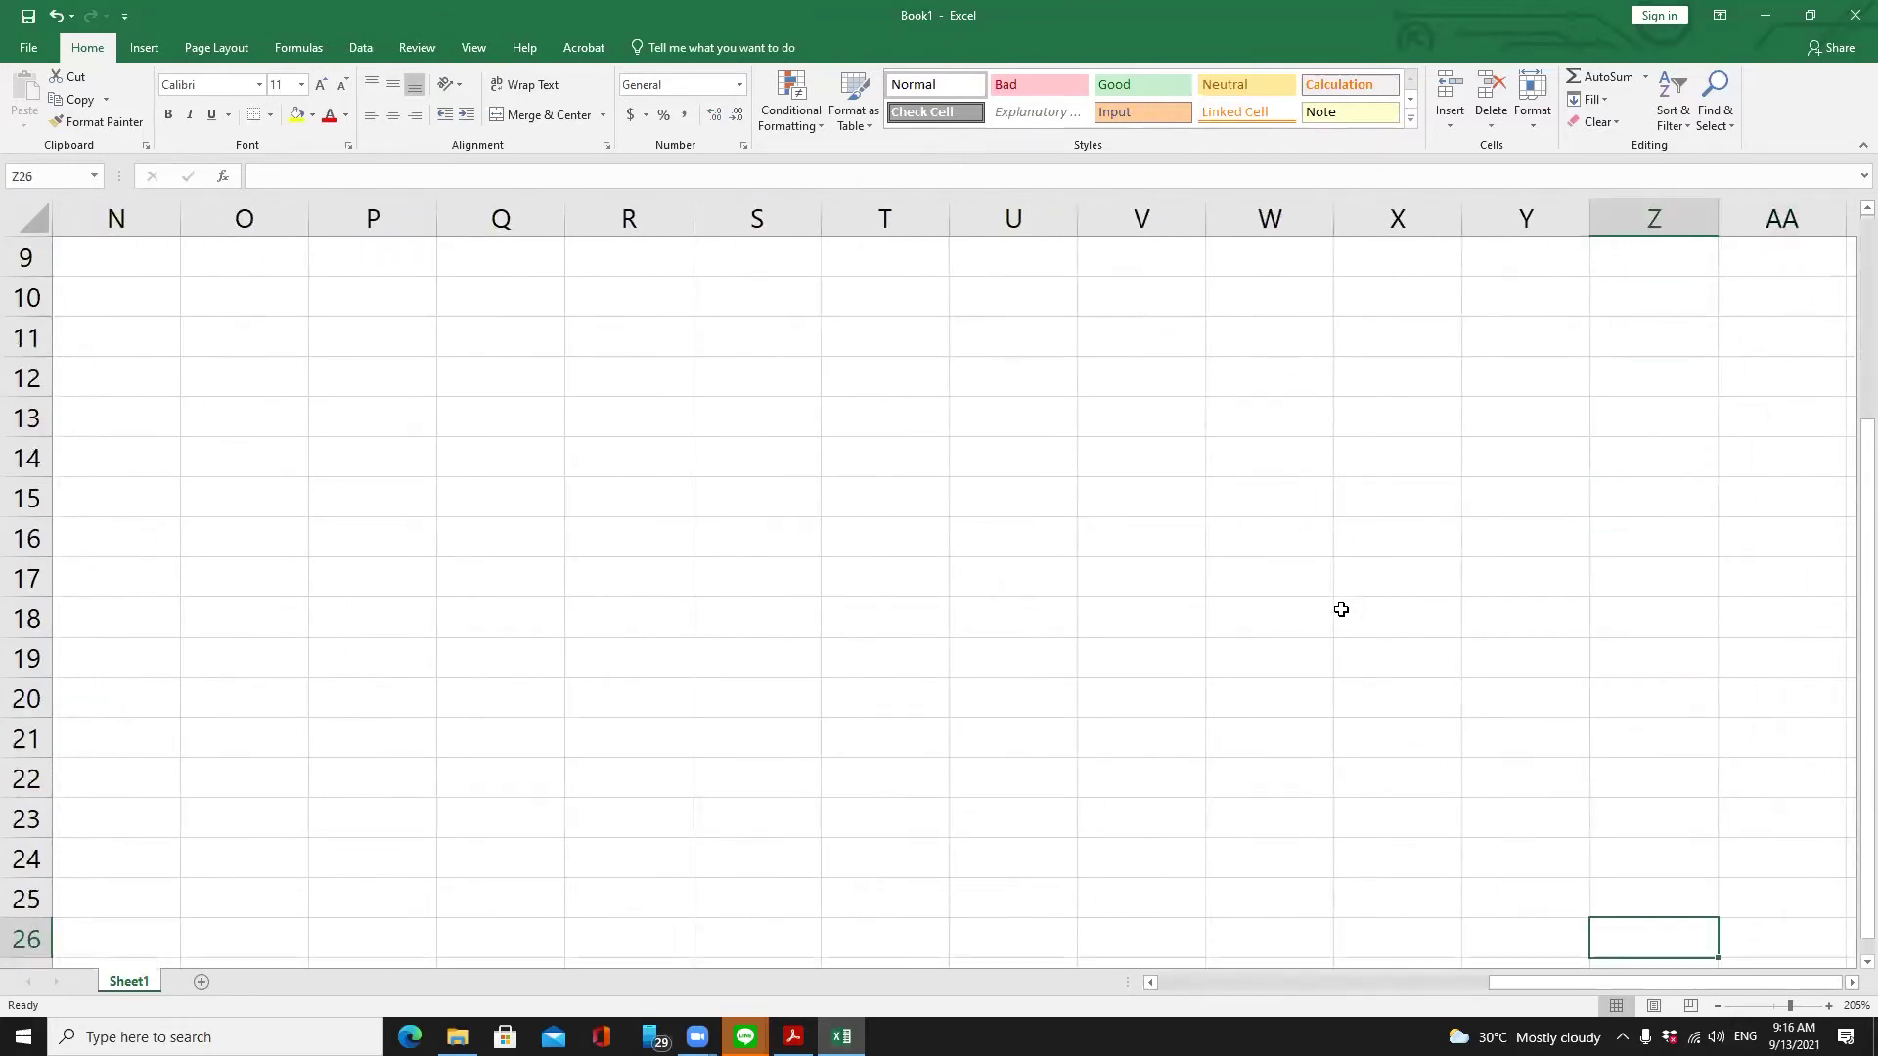
pyautogui.press('Down')
pyautogui.press('Down')
pyautogui.press('Down')
pyautogui.press('Down')
pyautogui.press('Down')
pyautogui.press('Down')
pyautogui.press('Down')
pyautogui.press('Down')
pyautogui.press('Down')
pyautogui.press('Down')
pyautogui.press('Down')
pyautogui.press('Down')
pyautogui.press('Down')
pyautogui.press('Down')
pyautogui.press('Down')
pyautogui.press('Down')
pyautogui.press('Down')
pyautogui.press('Down')
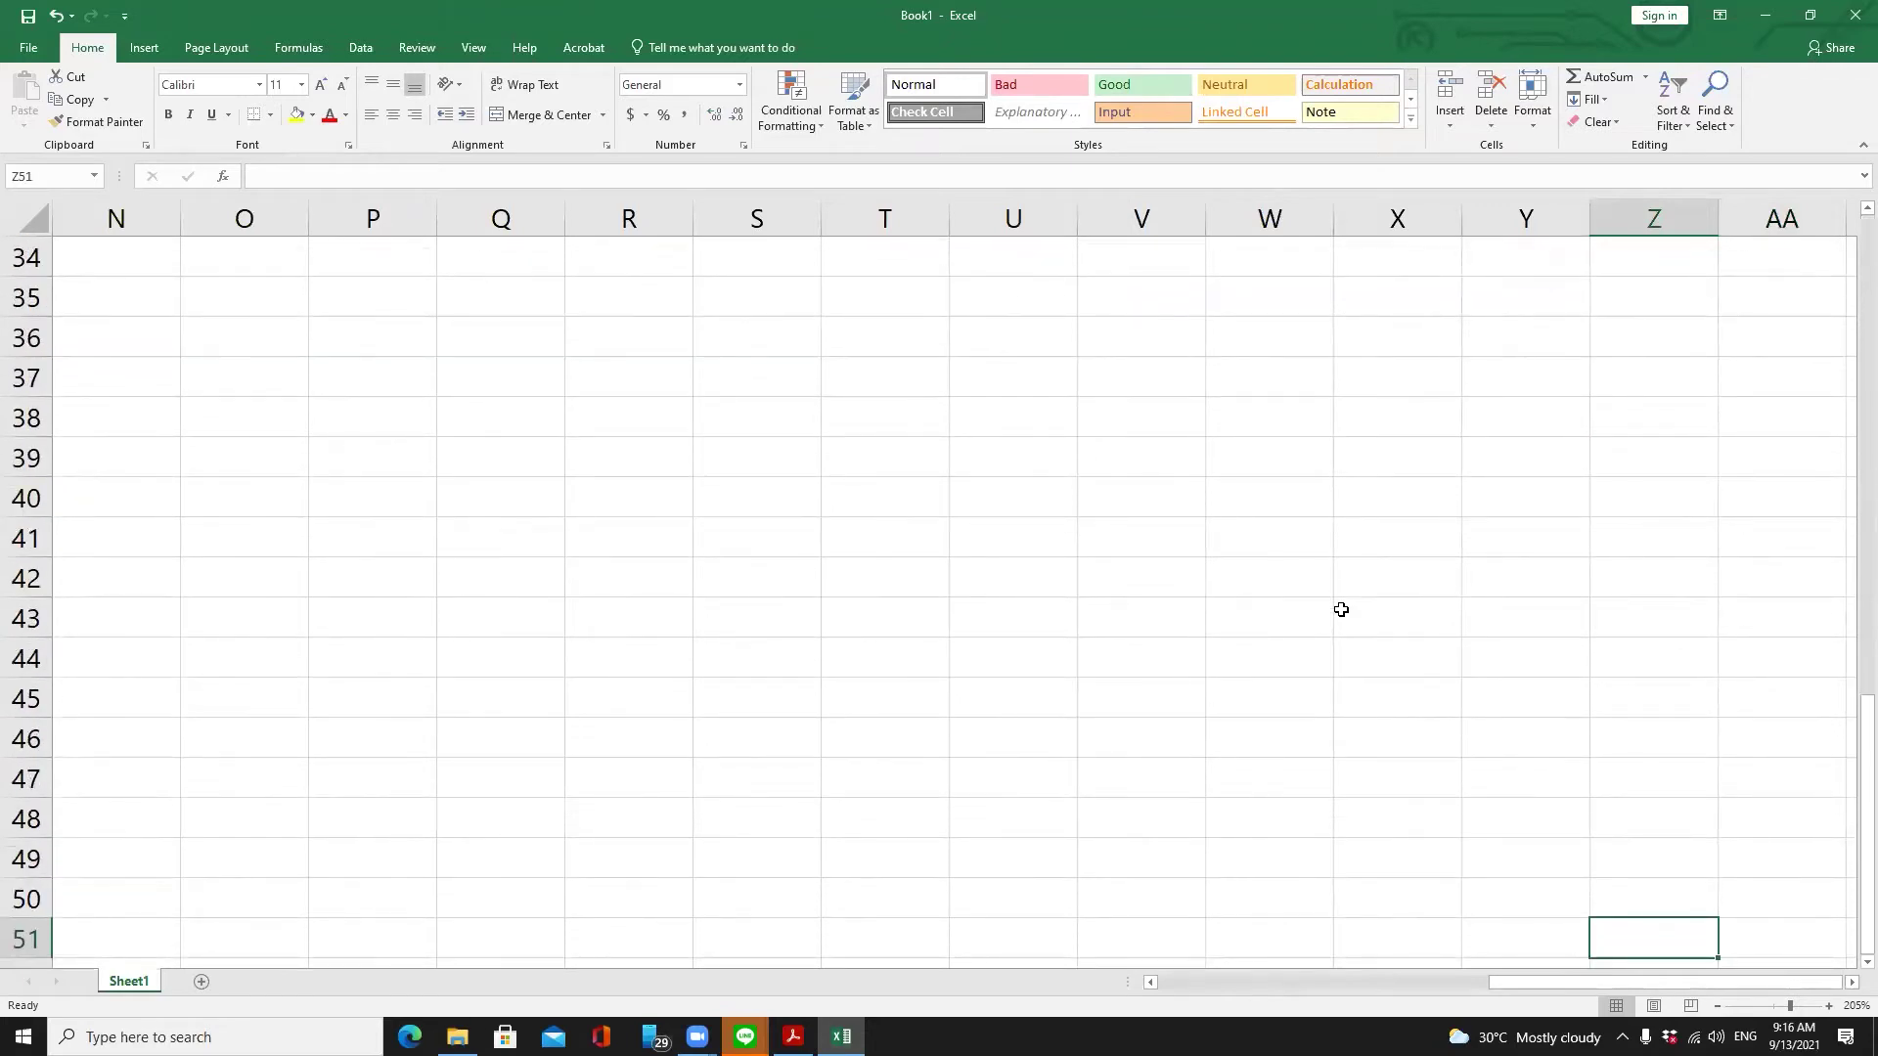
pyautogui.press('Down')
pyautogui.press('Down')
pyautogui.press('Down')
pyautogui.press('Down')
pyautogui.press('Down')
pyautogui.press('Down')
pyautogui.press('Down')
pyautogui.press('Down')
pyautogui.press('Down')
pyautogui.press('Down')
pyautogui.press('Down')
pyautogui.press('Down')
pyautogui.press('Down')
pyautogui.press('Down')
pyautogui.press('Down')
pyautogui.press('Down')
pyautogui.press('Down')
pyautogui.press('Down')
pyautogui.press('Down')
pyautogui.press('Down')
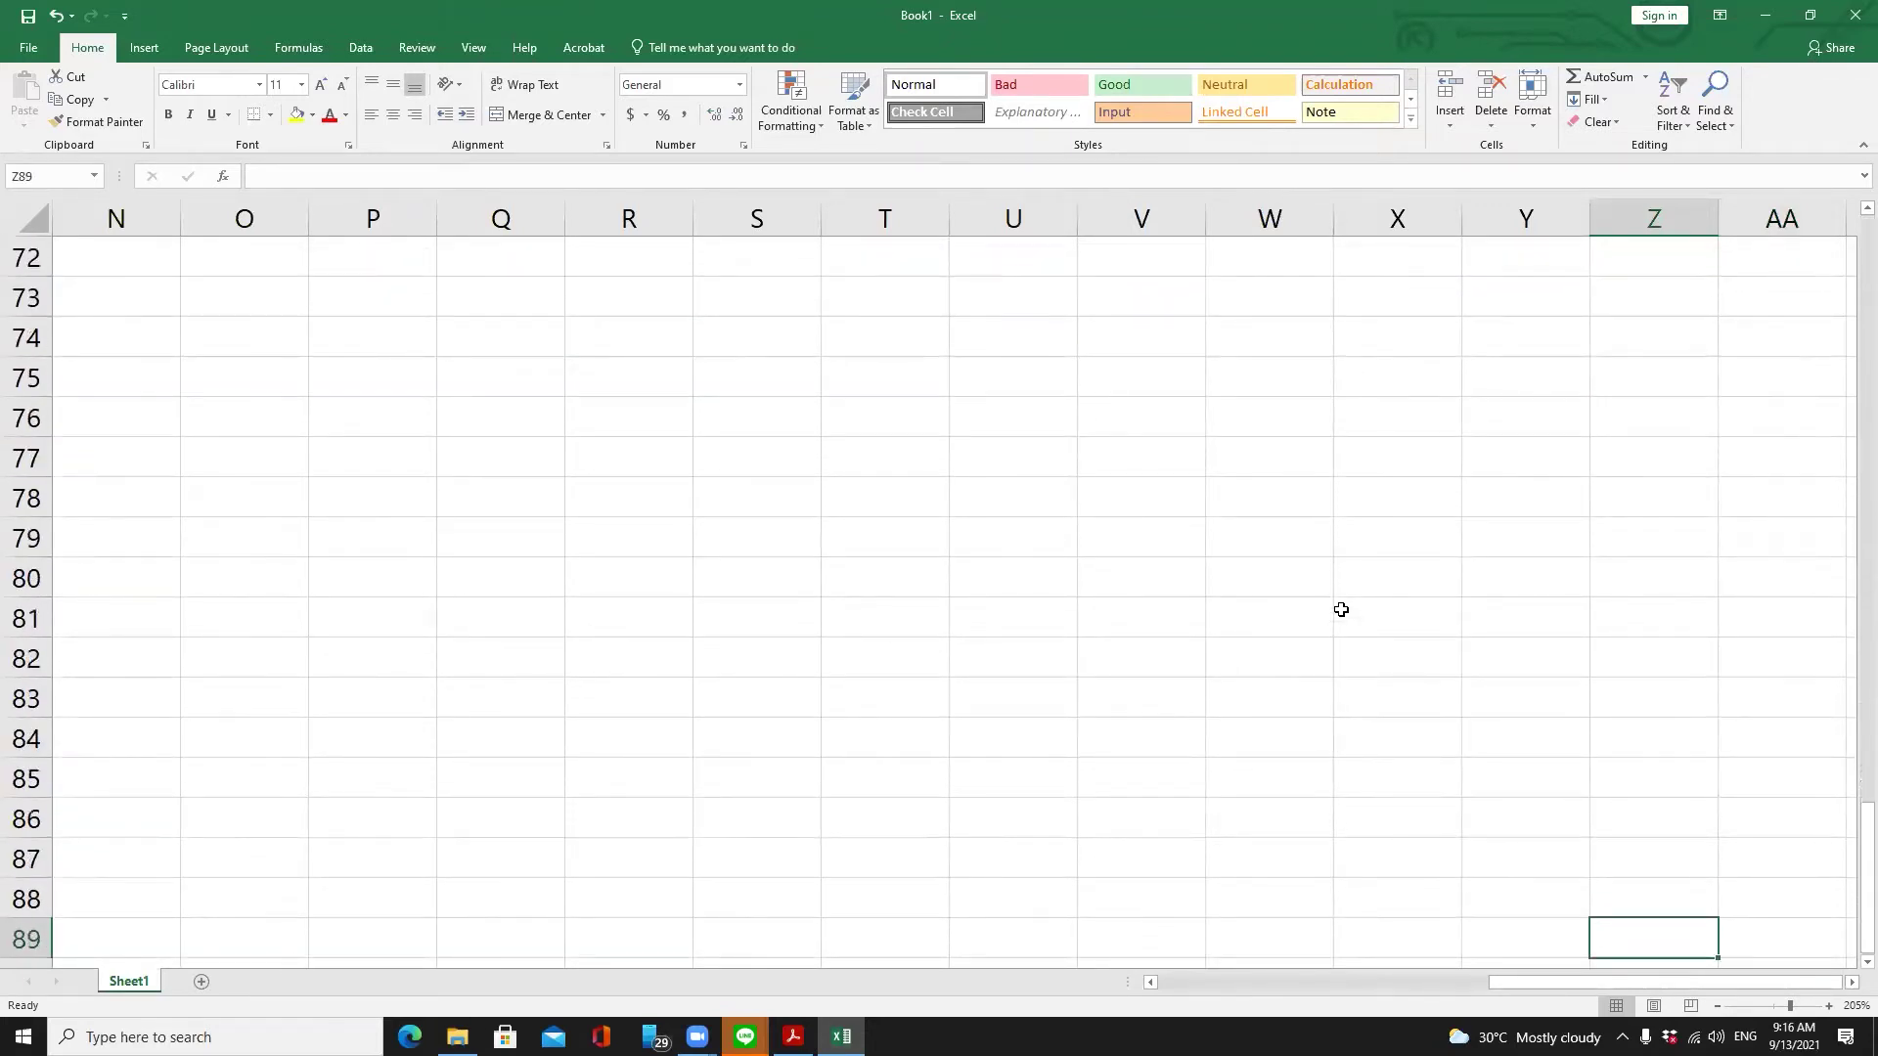
pyautogui.press('Down')
pyautogui.press('Down')
pyautogui.press('Down')
pyautogui.press('Down')
pyautogui.press('Down')
pyautogui.press('Down')
pyautogui.press('Down')
pyautogui.press('Down')
pyautogui.press('Down')
pyautogui.press('Down')
pyautogui.press('Down')
pyautogui.press('Down')
pyautogui.press('Down')
pyautogui.press('Down')
pyautogui.press('Down')
pyautogui.press('Down')
pyautogui.press('Down')
pyautogui.press('Down')
pyautogui.press('Down')
pyautogui.press('Down')
pyautogui.press('Down')
pyautogui.press('Down')
pyautogui.press('Down')
pyautogui.press('Down')
pyautogui.press('Down')
pyautogui.press('Down')
pyautogui.press('Down')
pyautogui.press('Down')
pyautogui.press('Down')
pyautogui.press('Down')
pyautogui.press('Down')
pyautogui.press('Down')
pyautogui.press('Down')
pyautogui.press('Down')
pyautogui.press('Down')
pyautogui.press('Down')
pyautogui.press('Down')
pyautogui.press('Down')
pyautogui.press('Down')
pyautogui.press('Down')
pyautogui.press('Down')
pyautogui.press('Down')
pyautogui.press('Down')
pyautogui.press('Down')
pyautogui.press('Down')
pyautogui.press('Down')
pyautogui.press('Down')
pyautogui.press('Down')
pyautogui.press('Down')
pyautogui.press('Down')
pyautogui.press('Down')
pyautogui.press('Down')
pyautogui.press('Down')
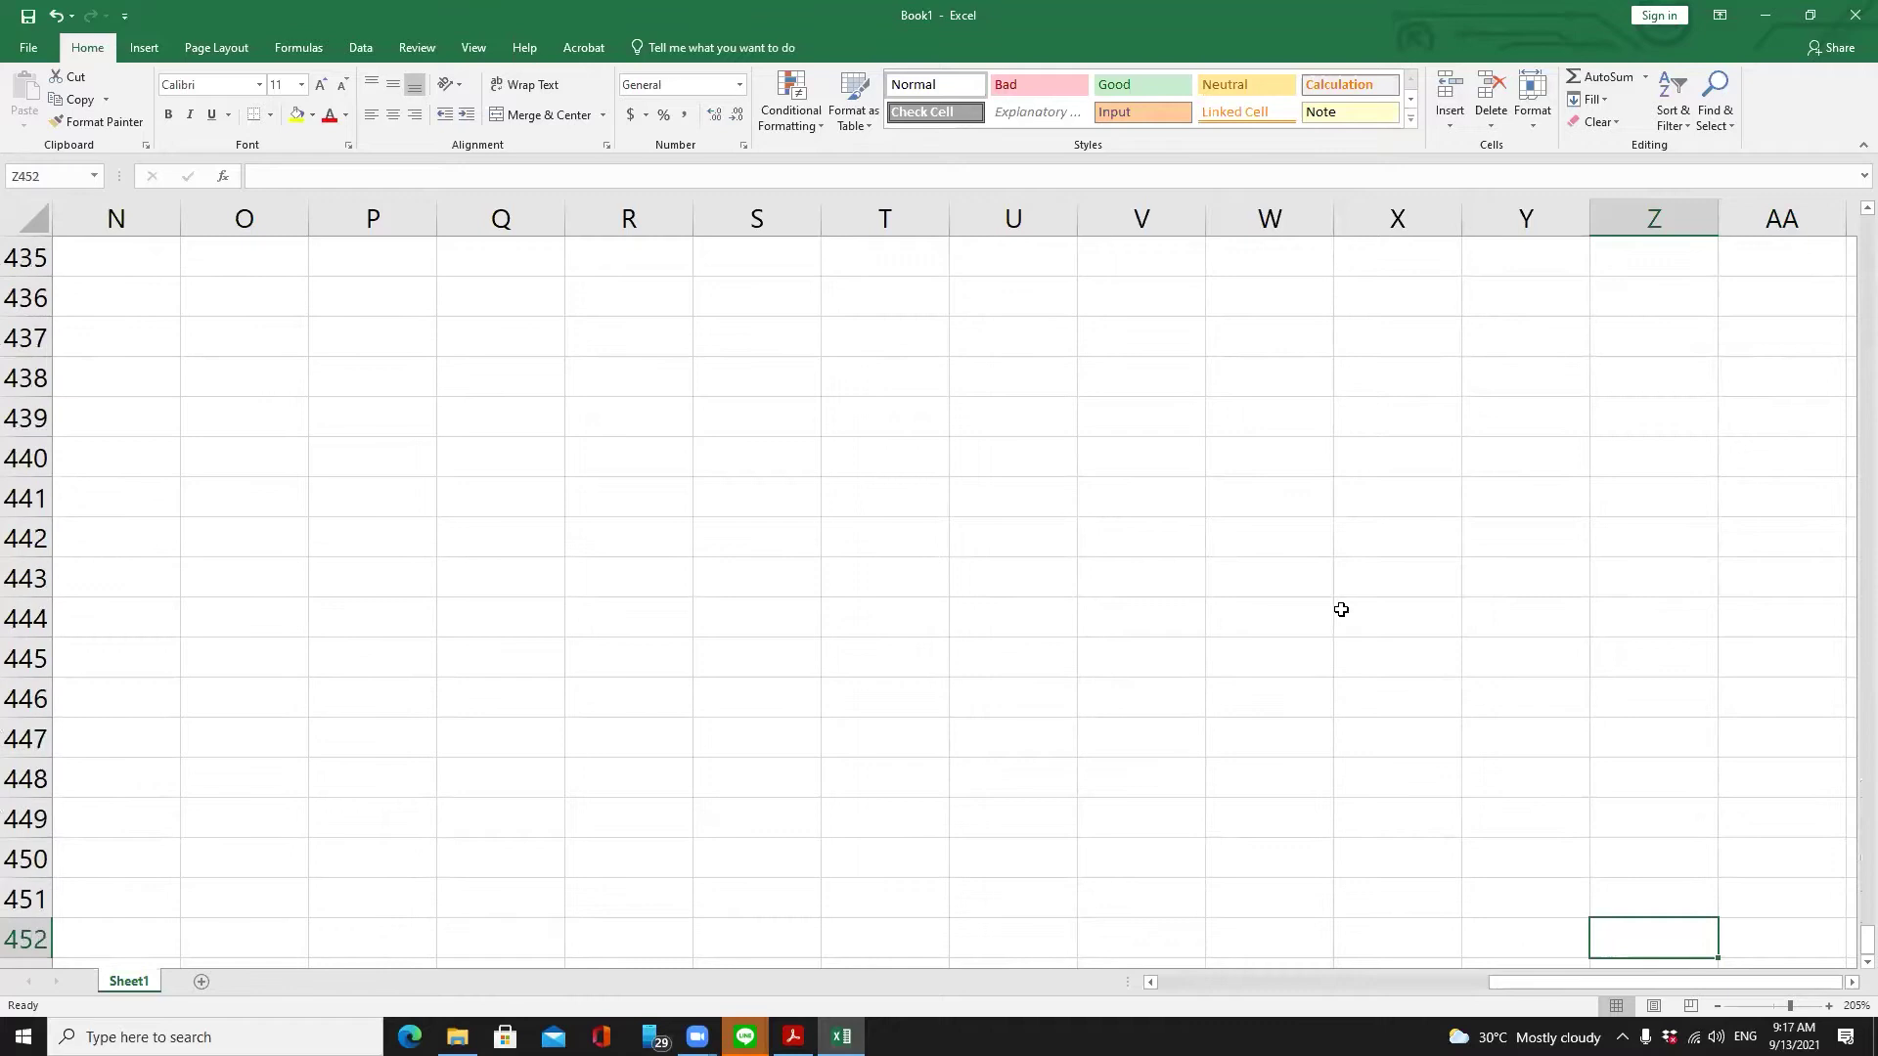
pyautogui.press('Down')
pyautogui.press('Up')
pyautogui.press('Up')
pyautogui.press('Up')
pyautogui.press('Up')
pyautogui.press('Up')
pyautogui.press('Up')
pyautogui.press('Up')
pyautogui.press('Up')
pyautogui.press('Up')
pyautogui.press('Up')
pyautogui.press('Up')
pyautogui.press('Up')
pyautogui.press('Up')
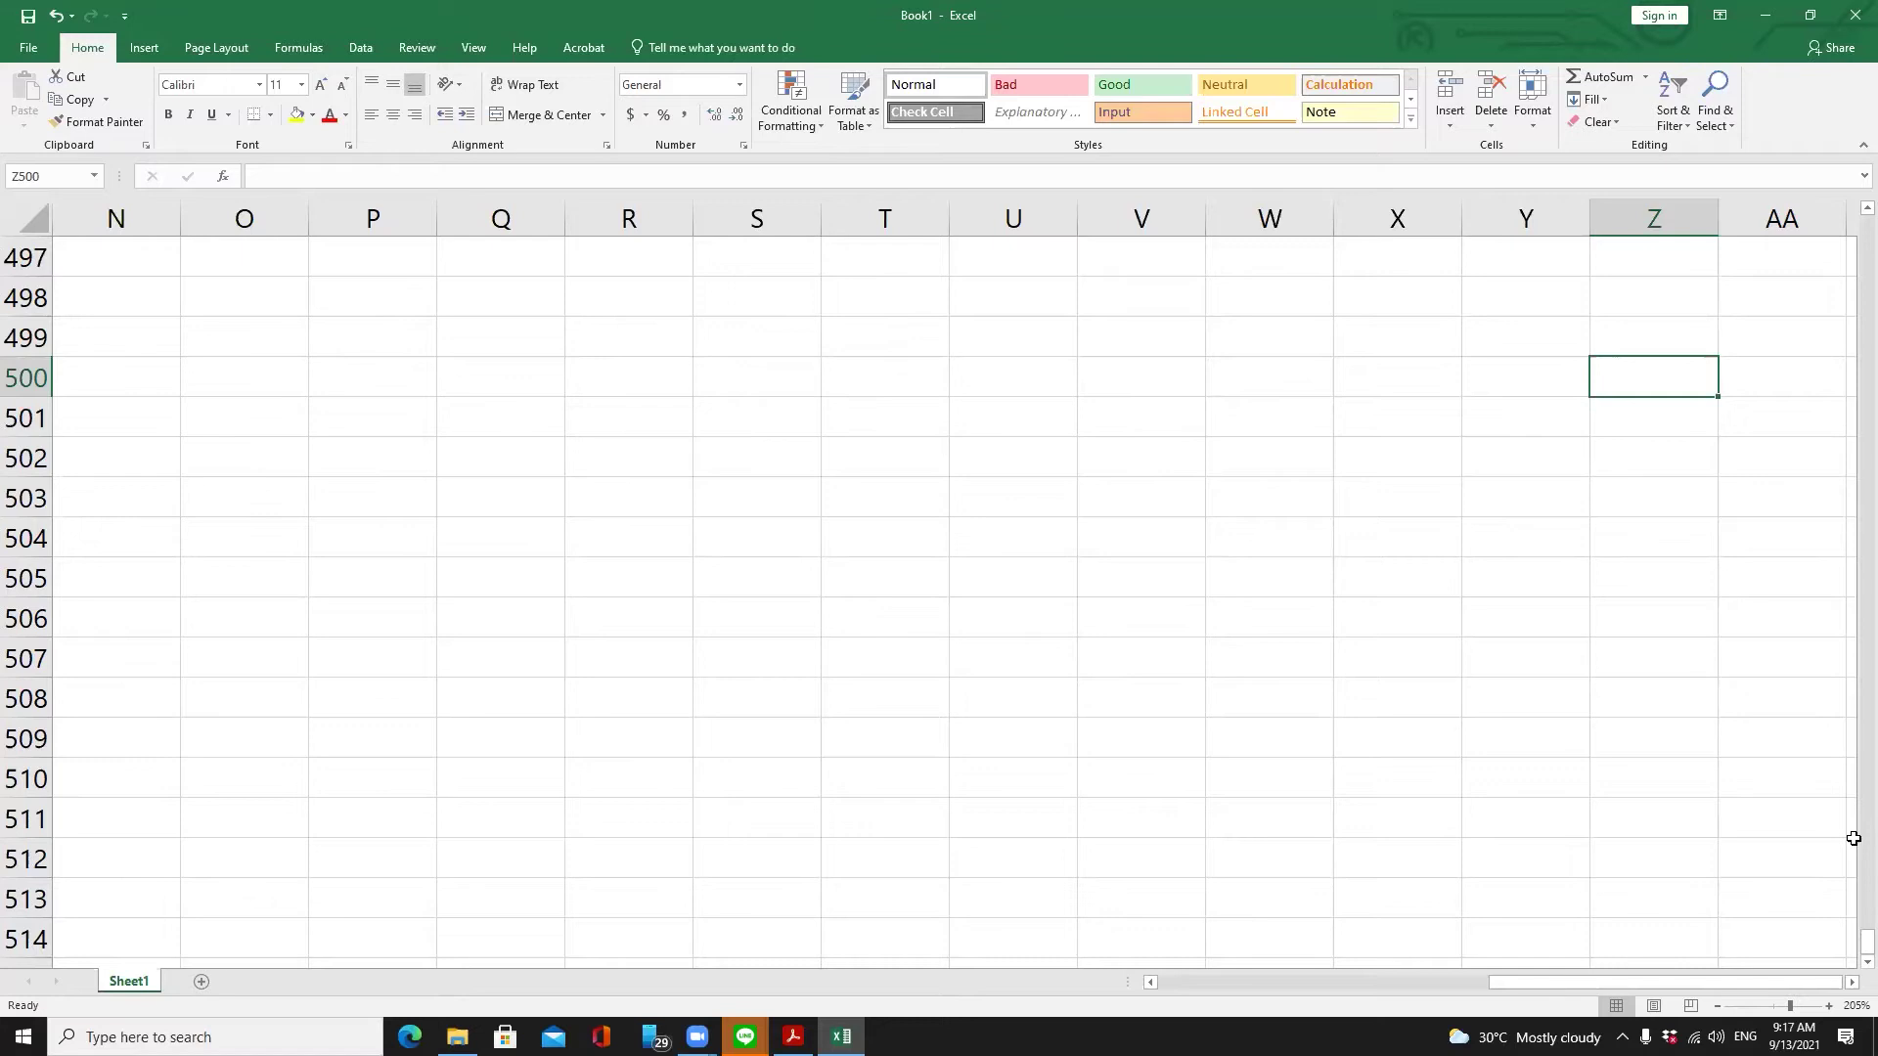
# Enter 'A1' in Z500, then jump back to A1 with Ctrl+Home
pyautogui.write('A1')
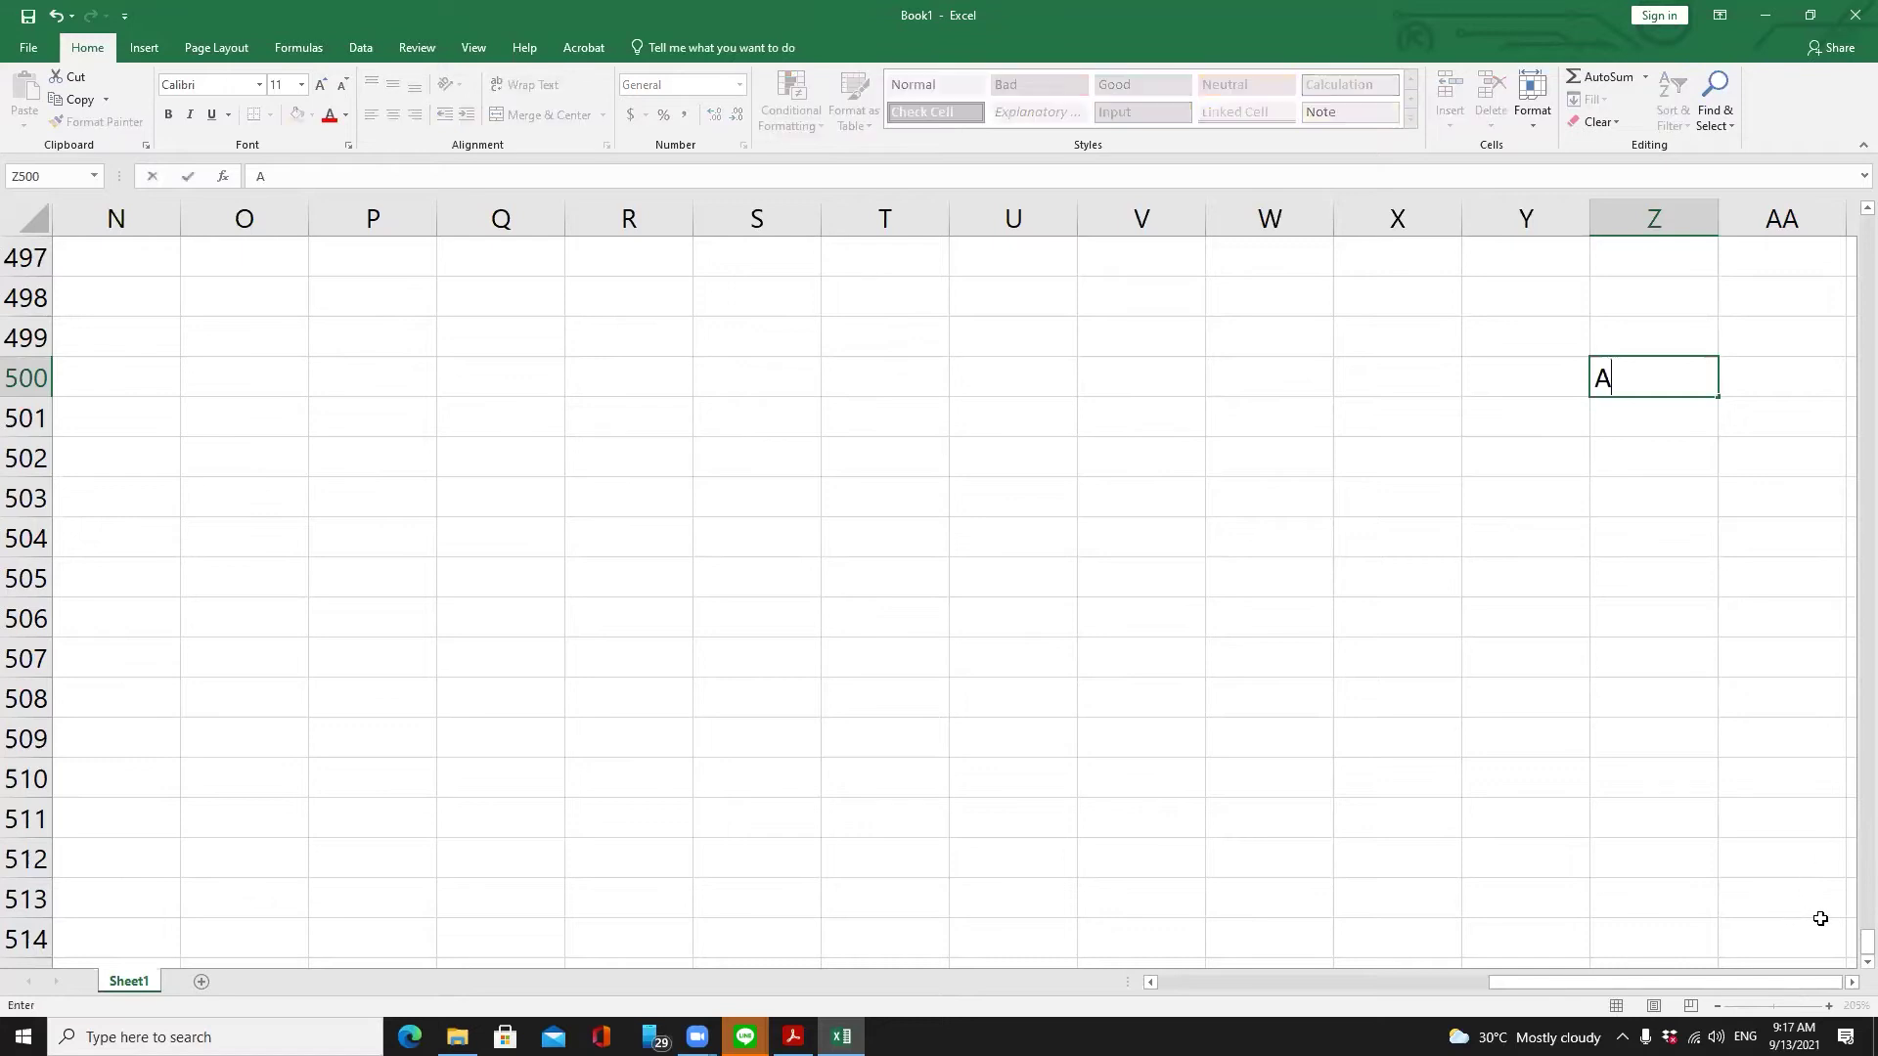
pyautogui.press('Return')
pyautogui.press('Up')
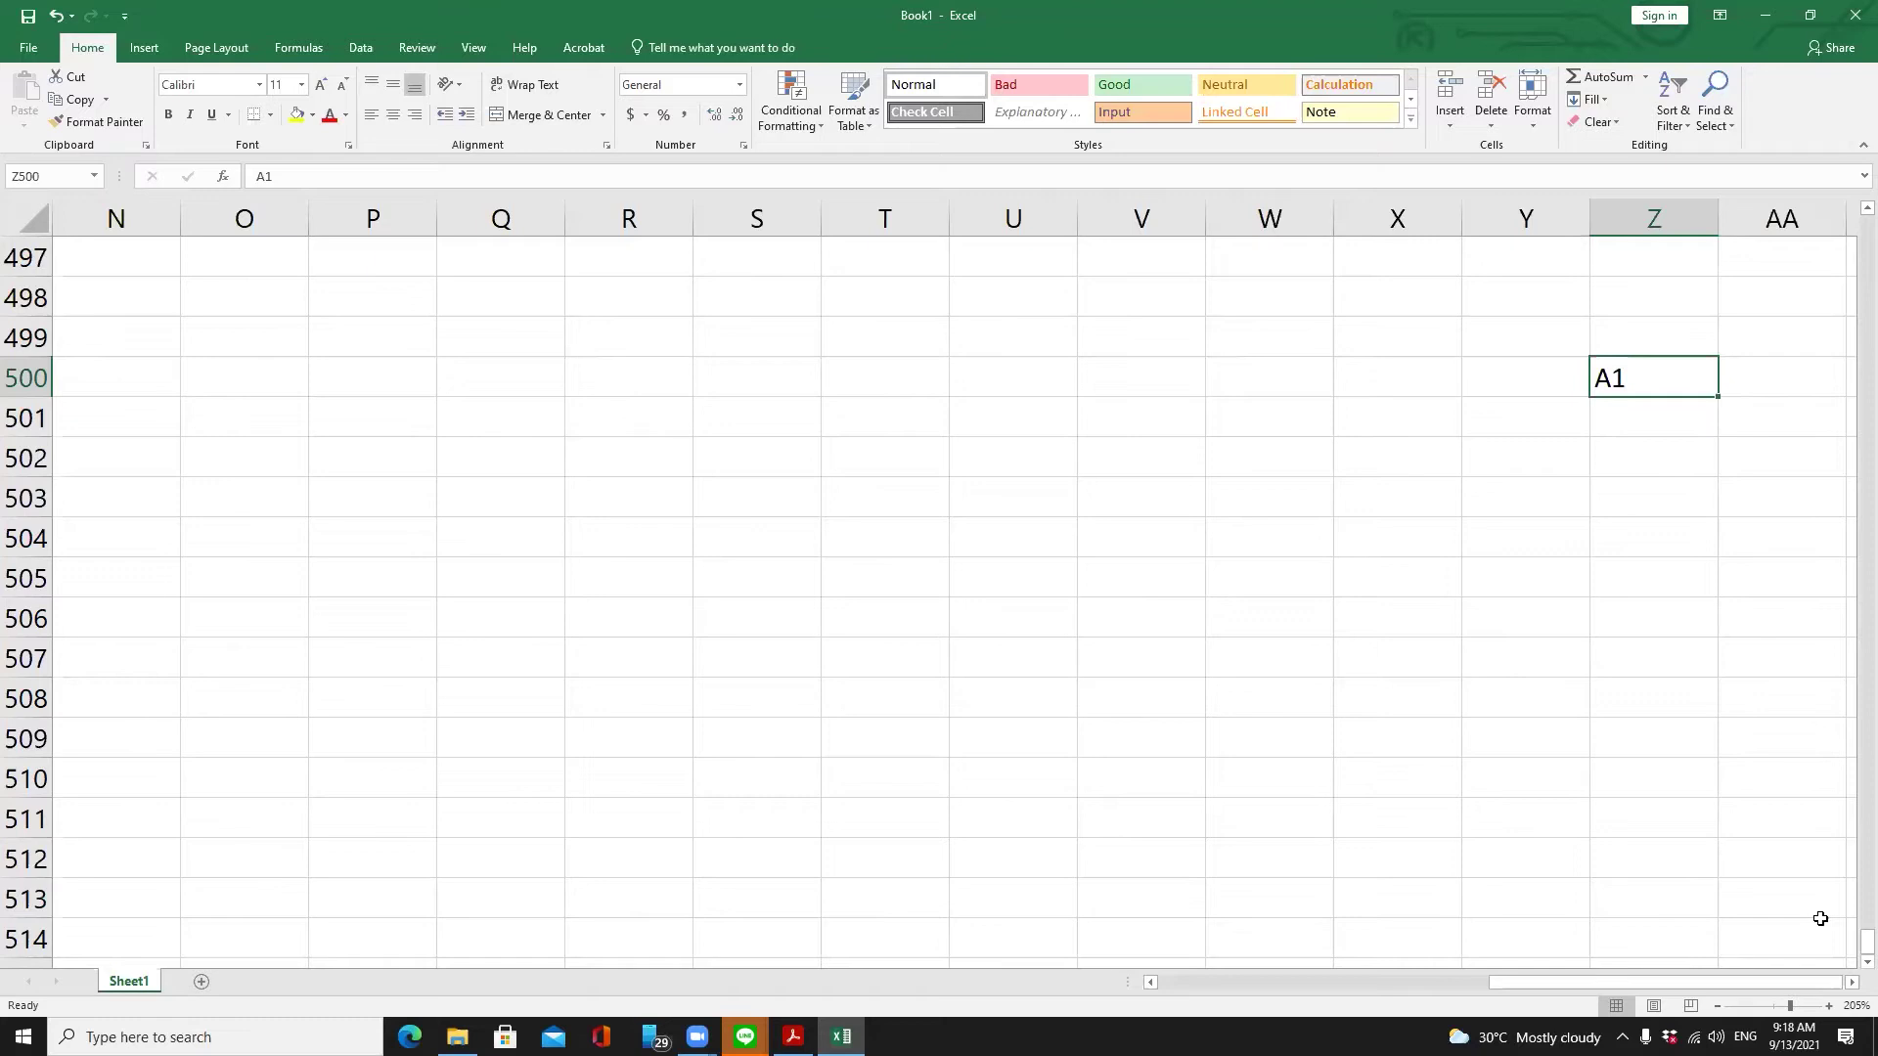
pyautogui.hotkey('ctrl', 'Home')
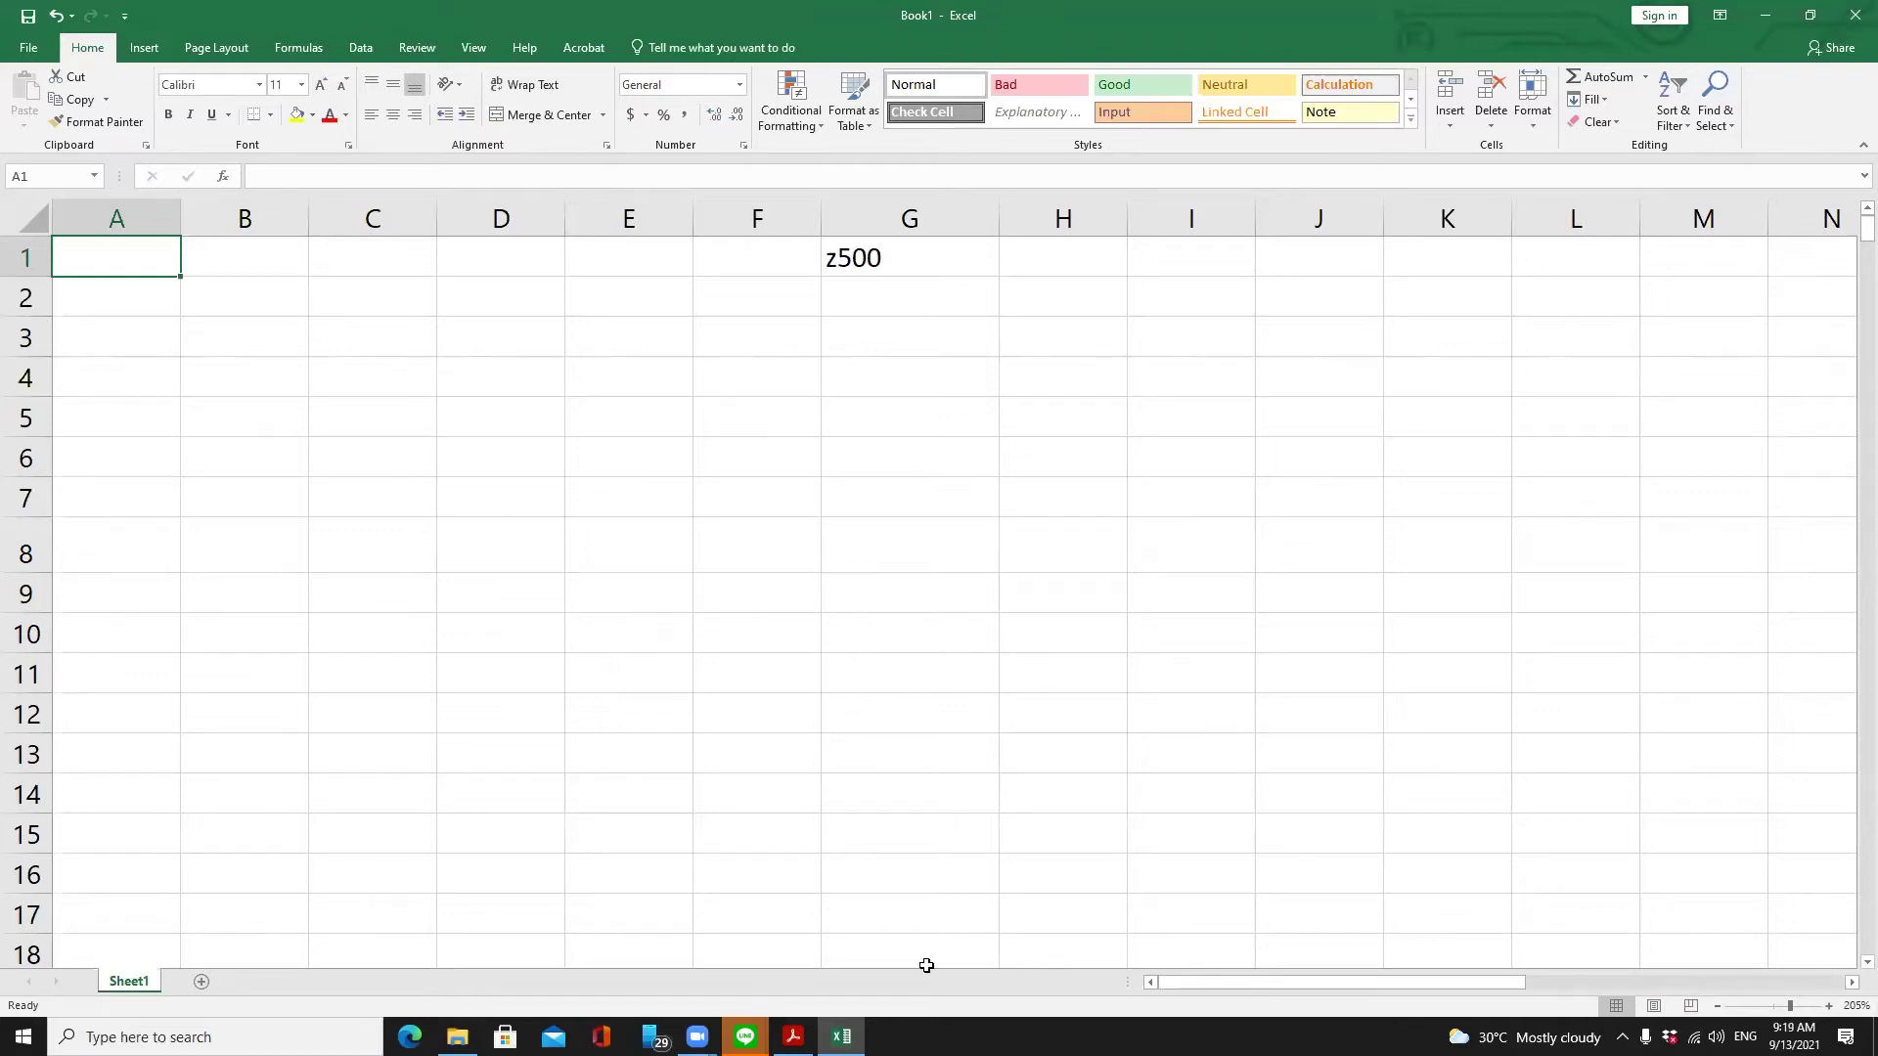
# Jump to Z500 through the Name Box and delete its 'A1' entry
pyautogui.click(39, 177)
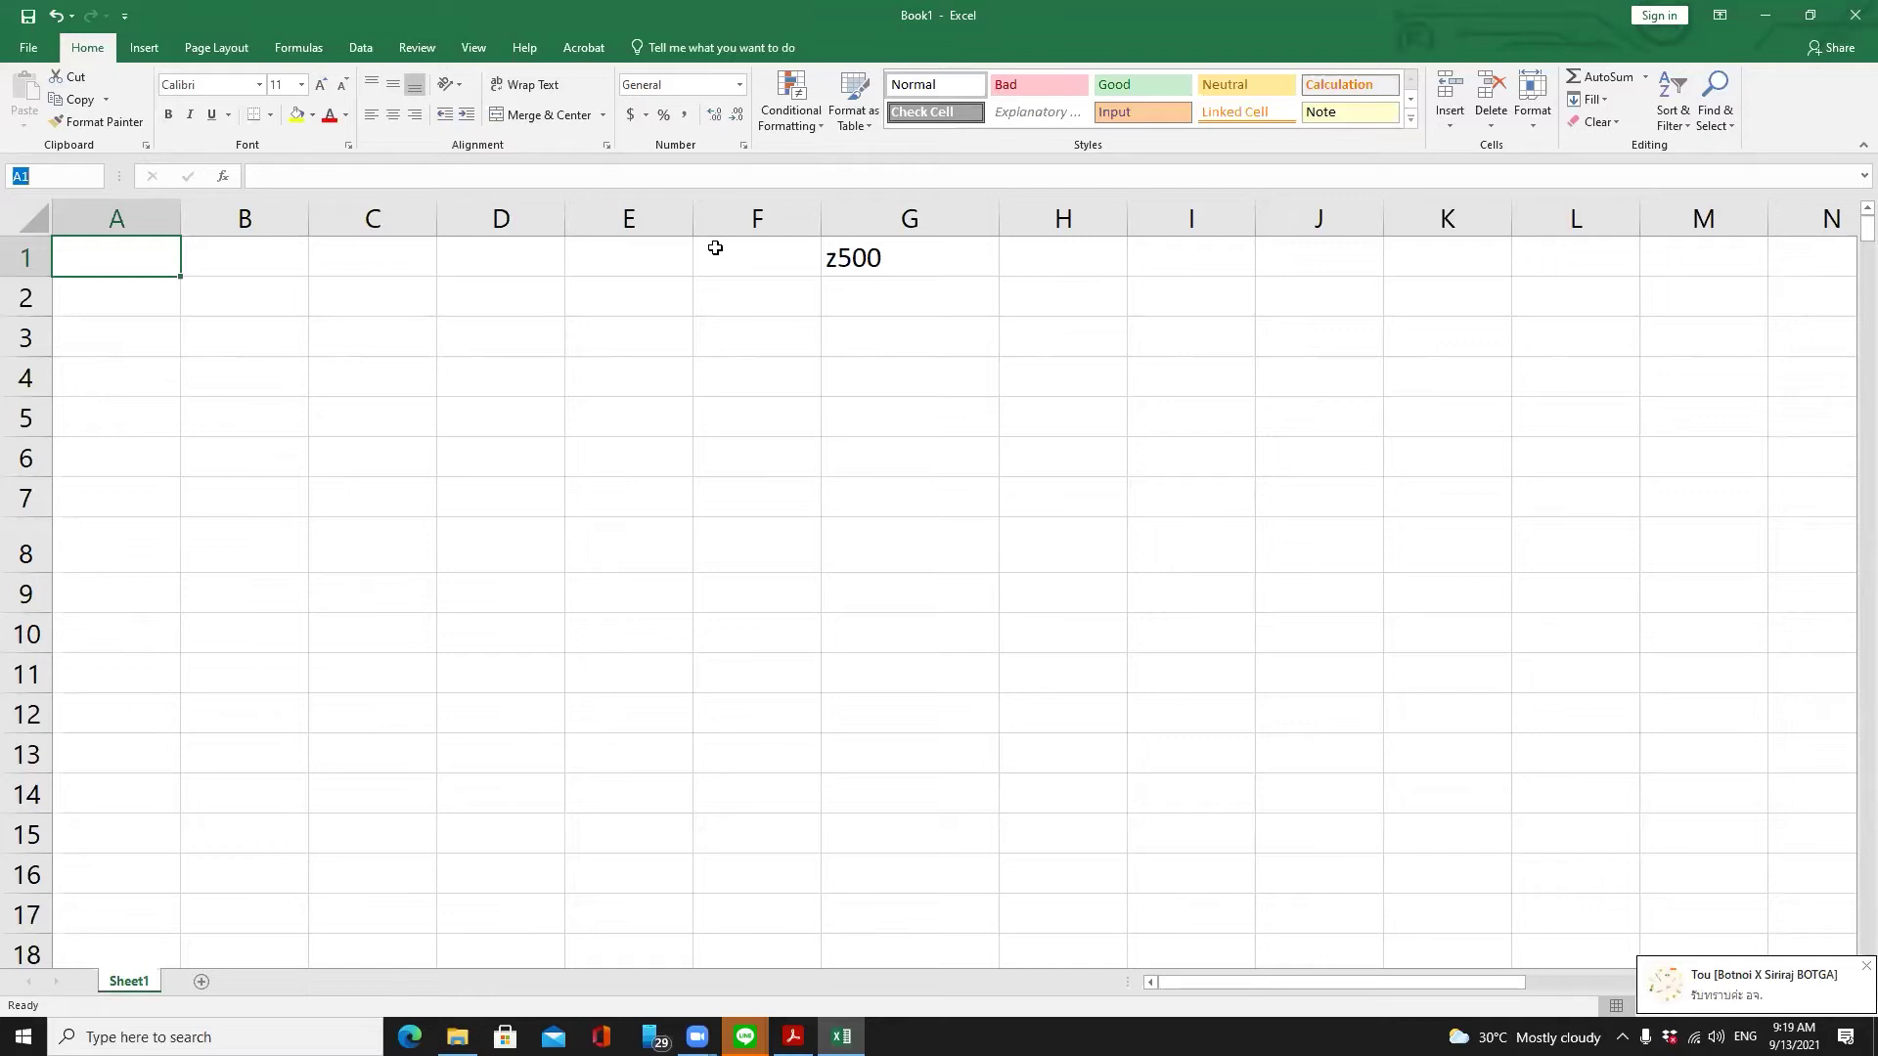
pyautogui.write('z500')
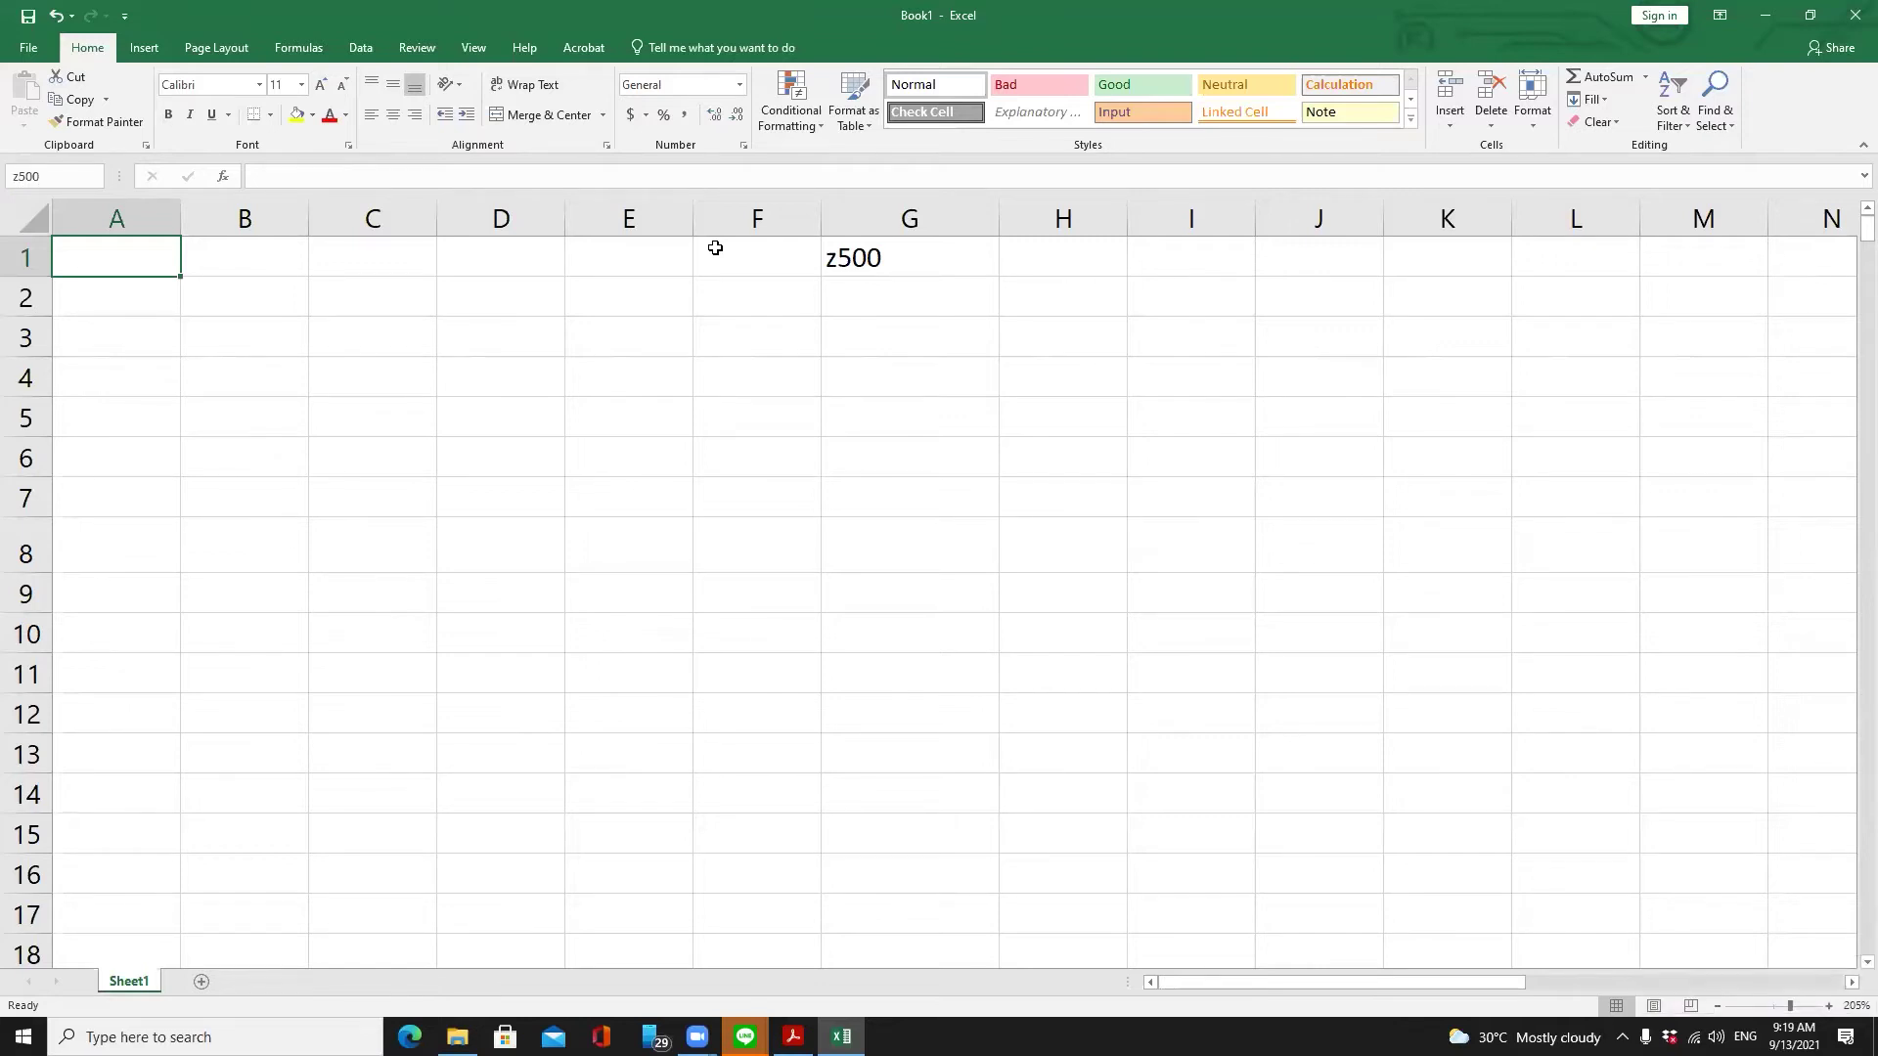
pyautogui.press('Return')
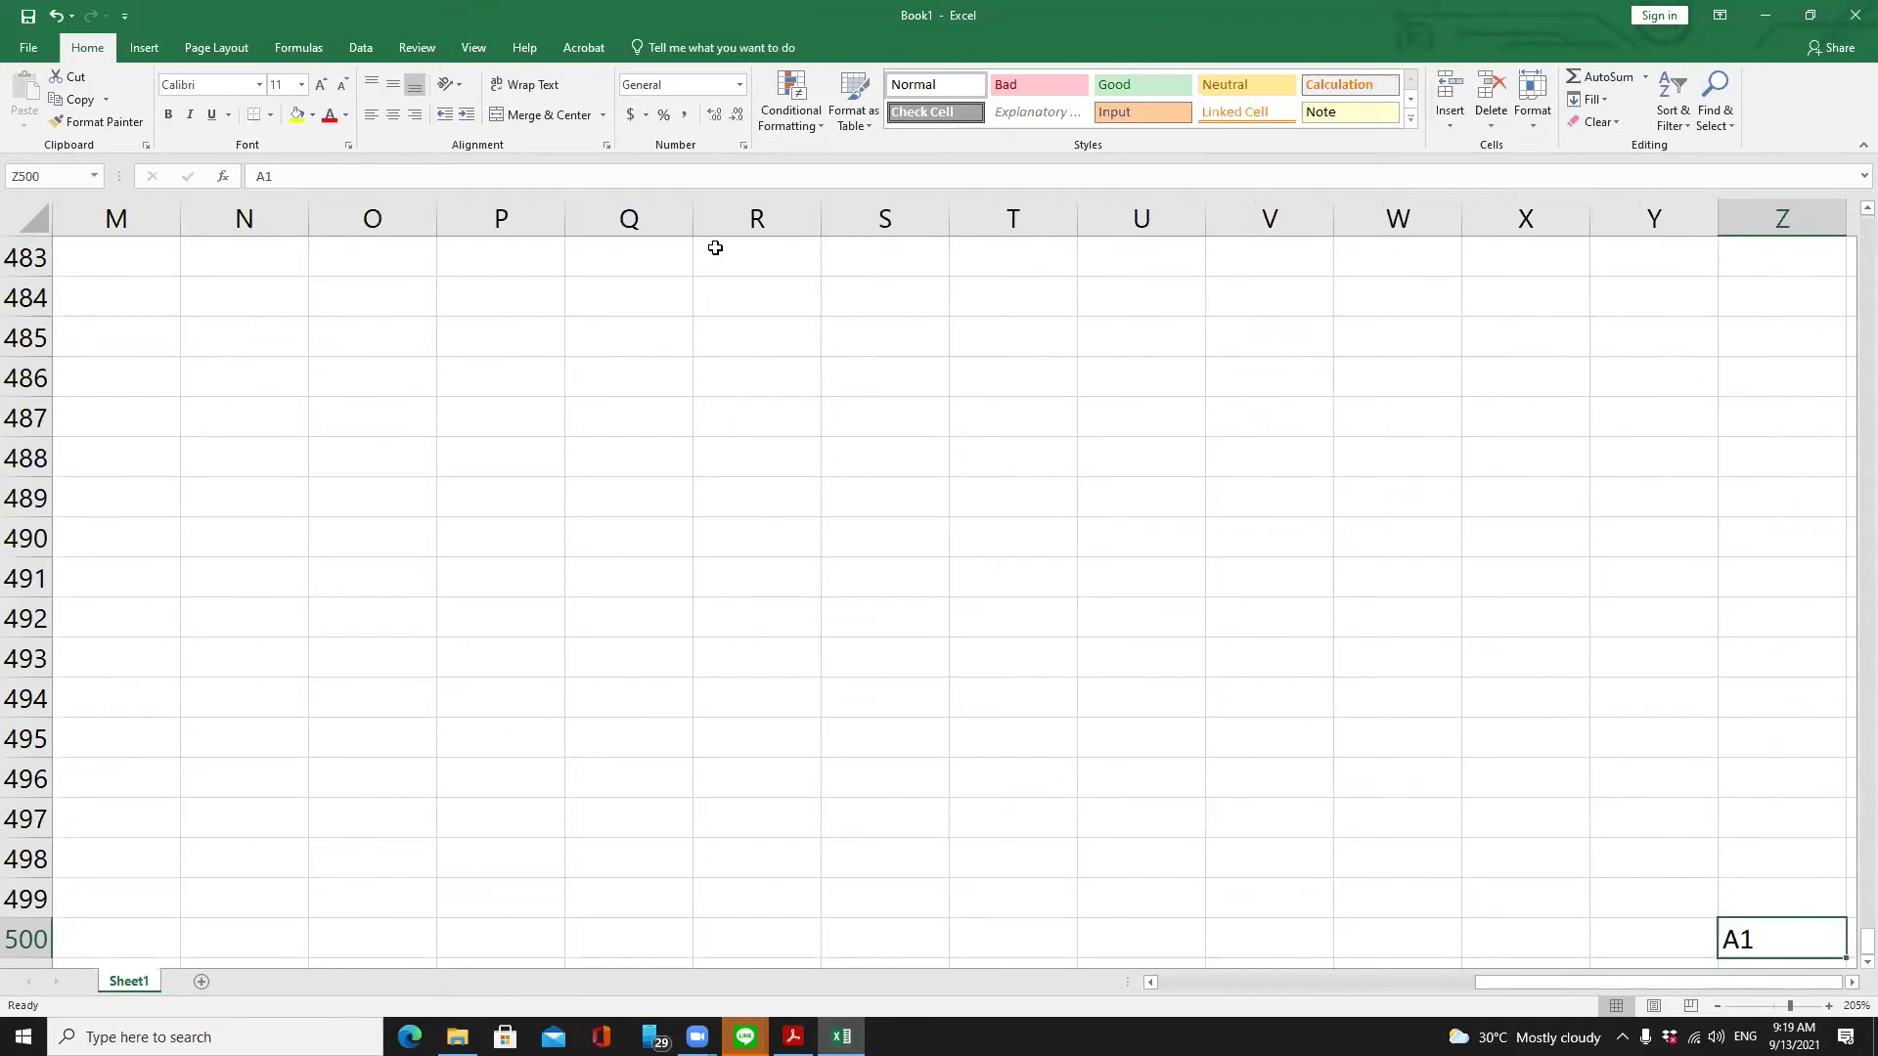
pyautogui.hscroll(1, 715, 247)
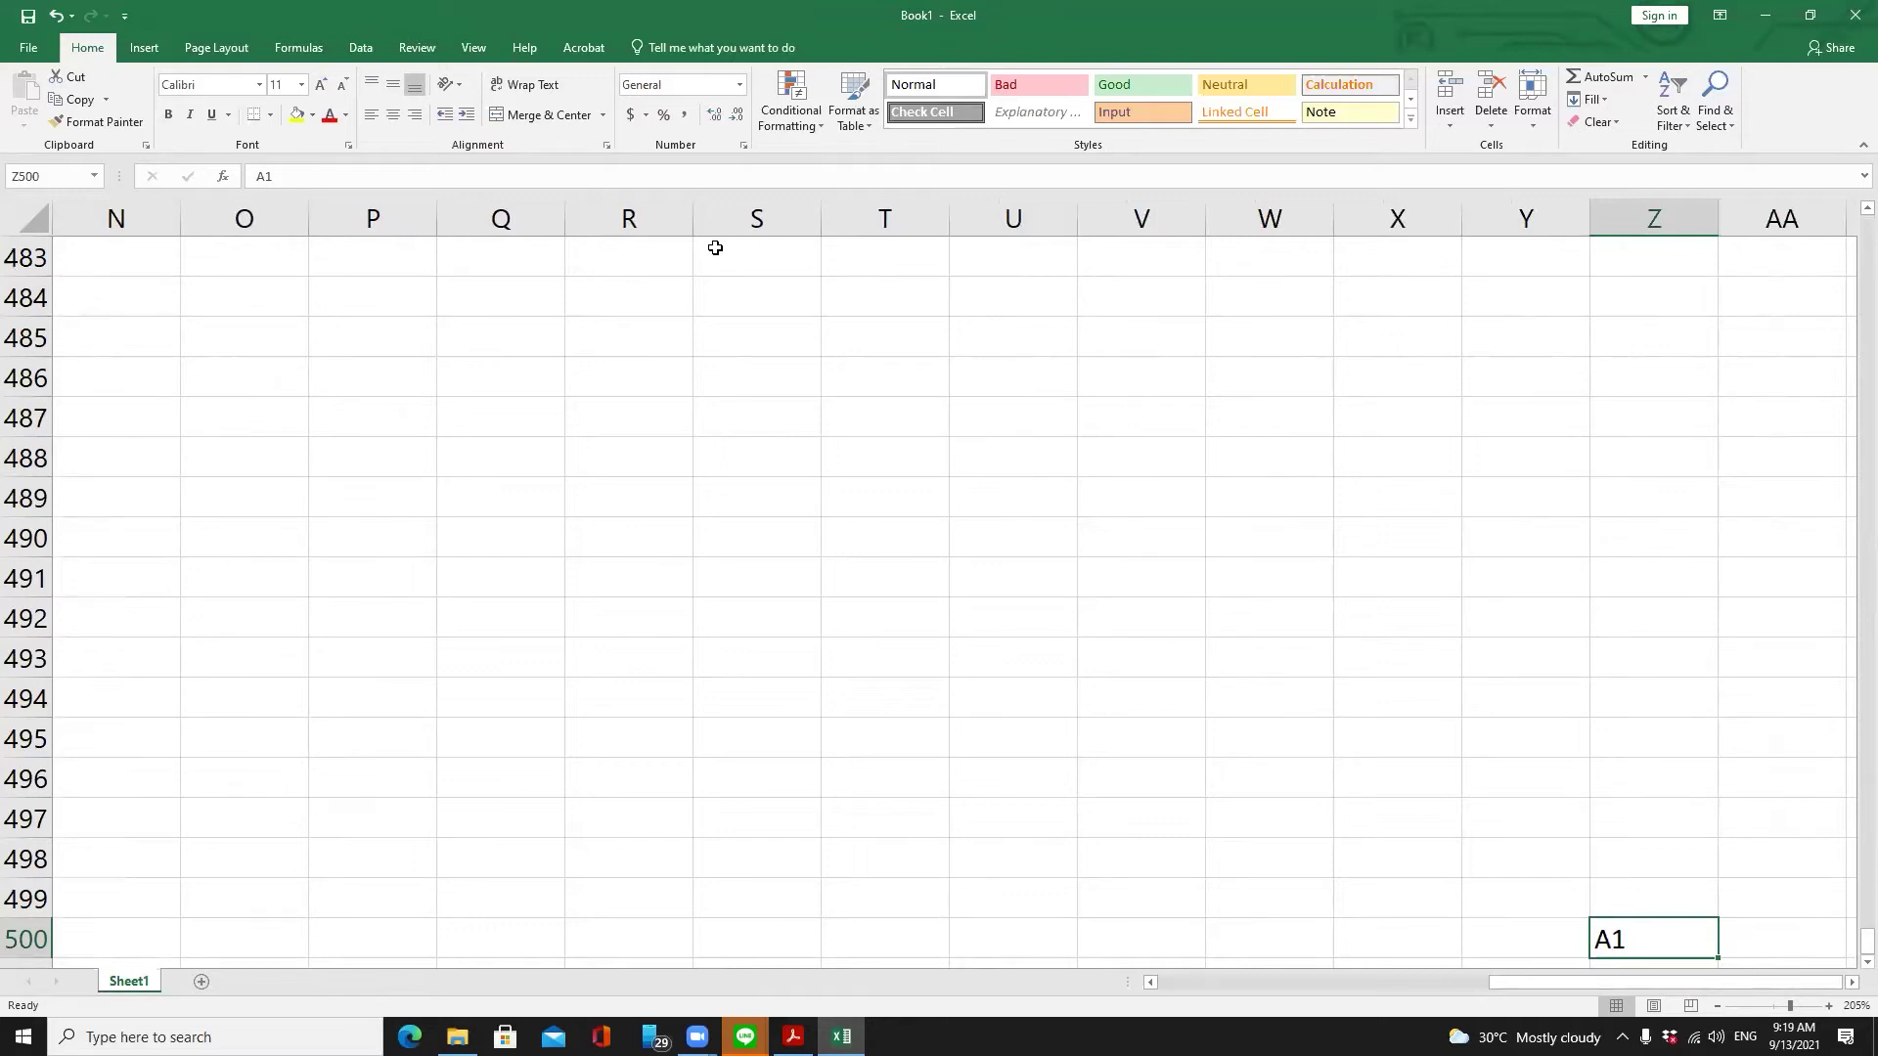
pyautogui.press('Delete')
# Jump to A1 through the Name Box, move right to G1, and delete 'z500'
pyautogui.click(47, 176)
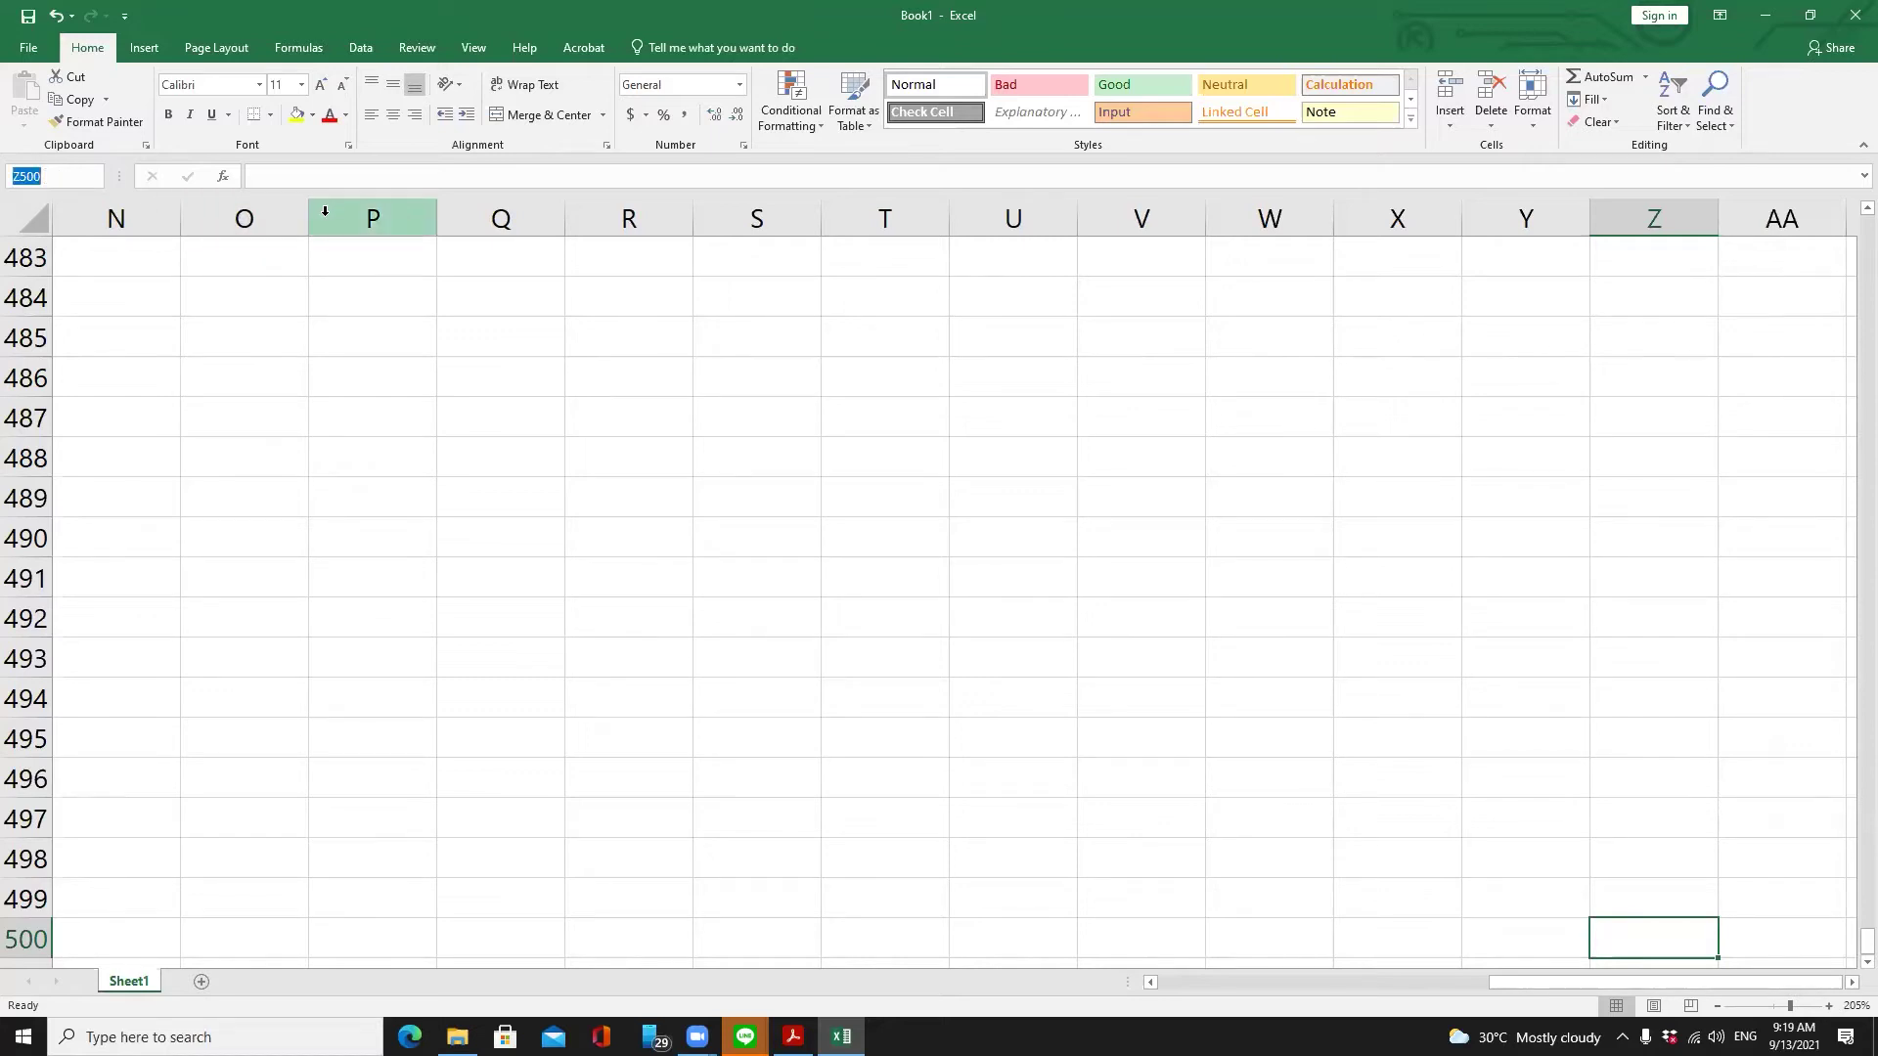
pyautogui.write('a1')
pyautogui.press('Return')
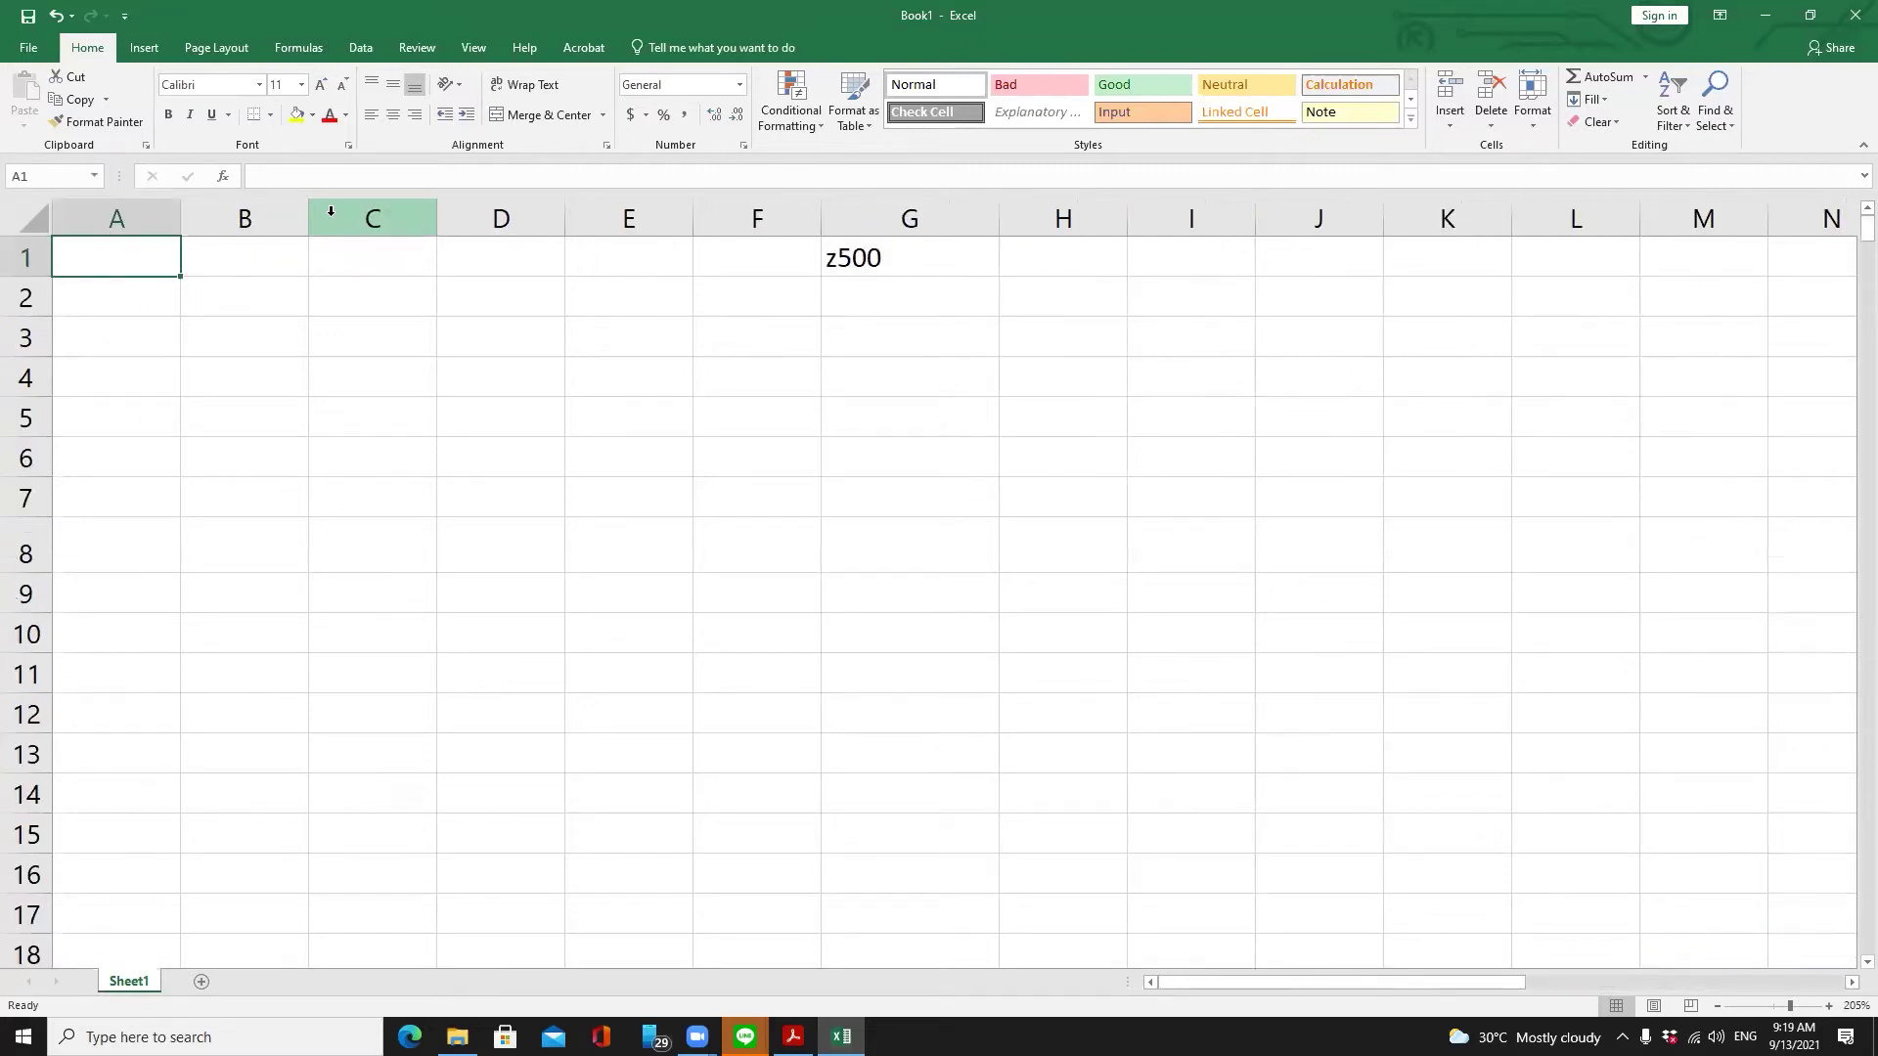
pyautogui.press('Right')
pyautogui.press('Right')
pyautogui.press('Right')
pyautogui.press('Right')
pyautogui.press('Right')
pyautogui.press('Right')
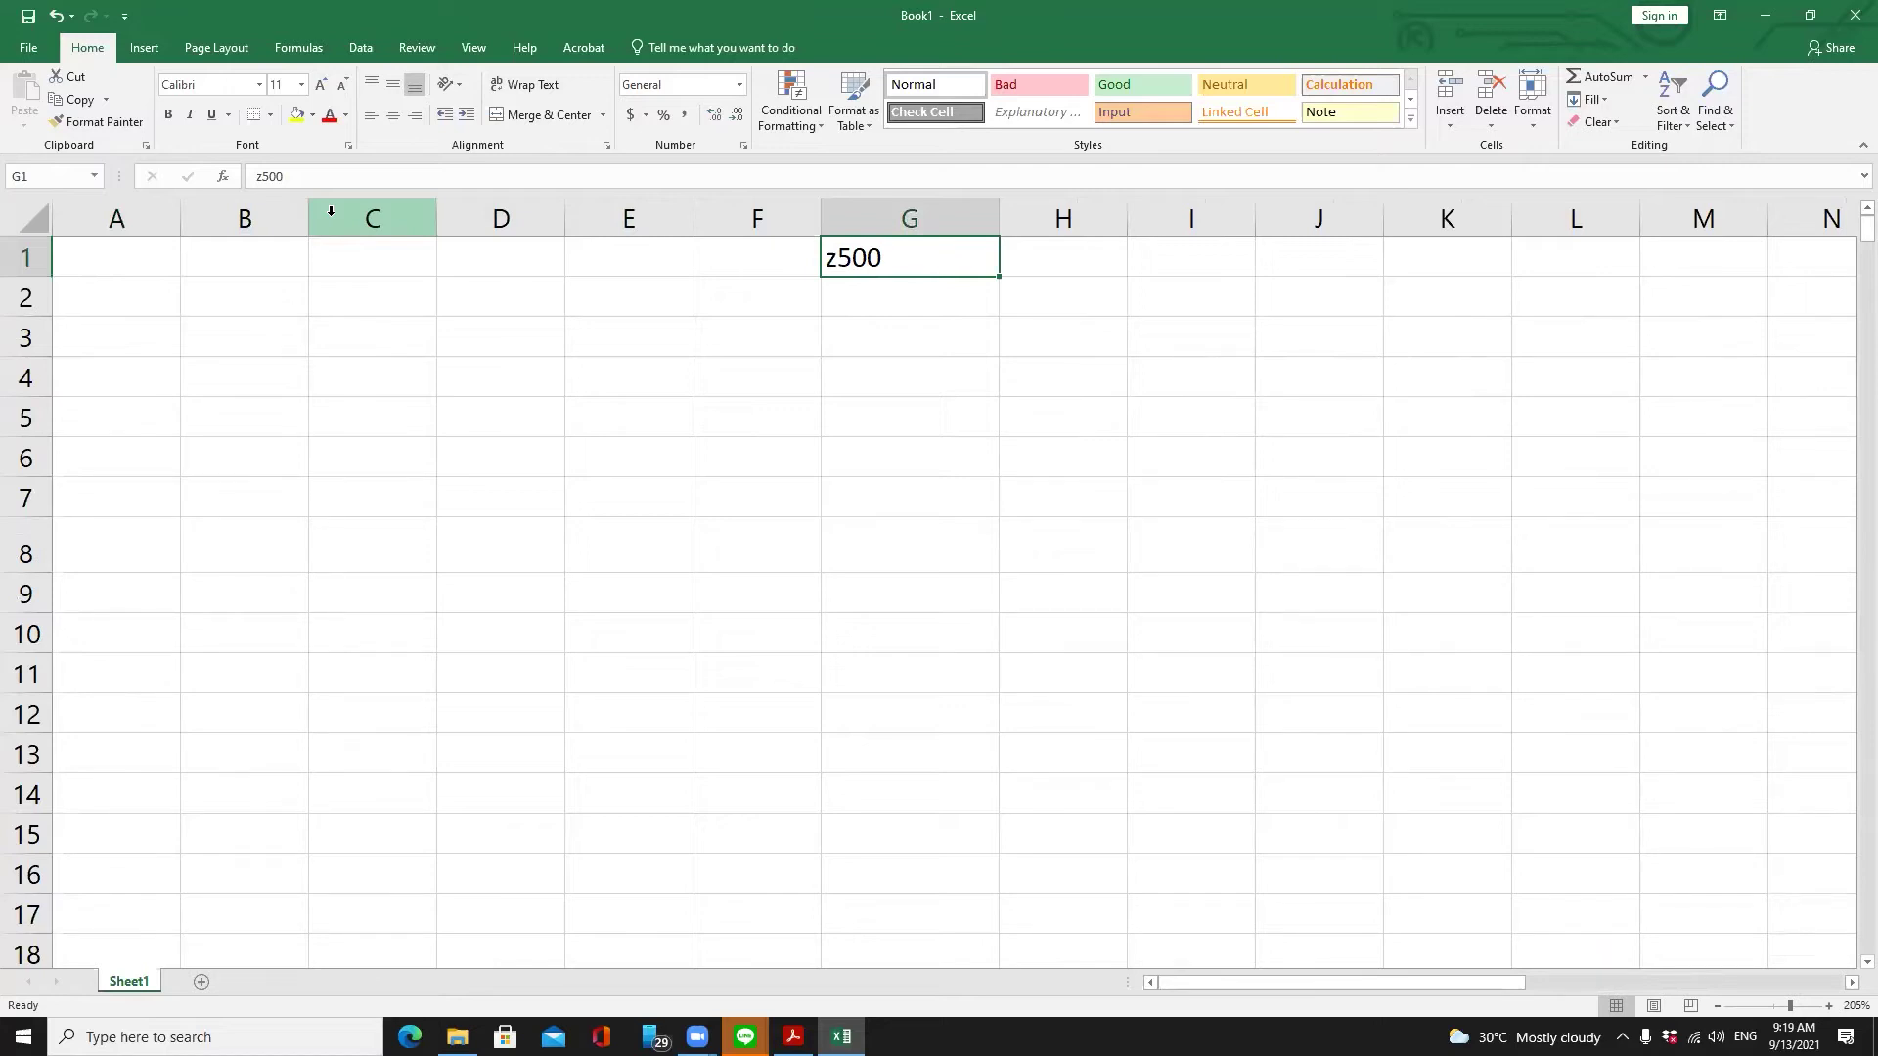
pyautogui.press('Delete')
# Arrow right along row 1 from G1 out to cell BR1
pyautogui.press('Right')
pyautogui.press('Right')
pyautogui.press('Right')
pyautogui.press('Right')
pyautogui.press('Right')
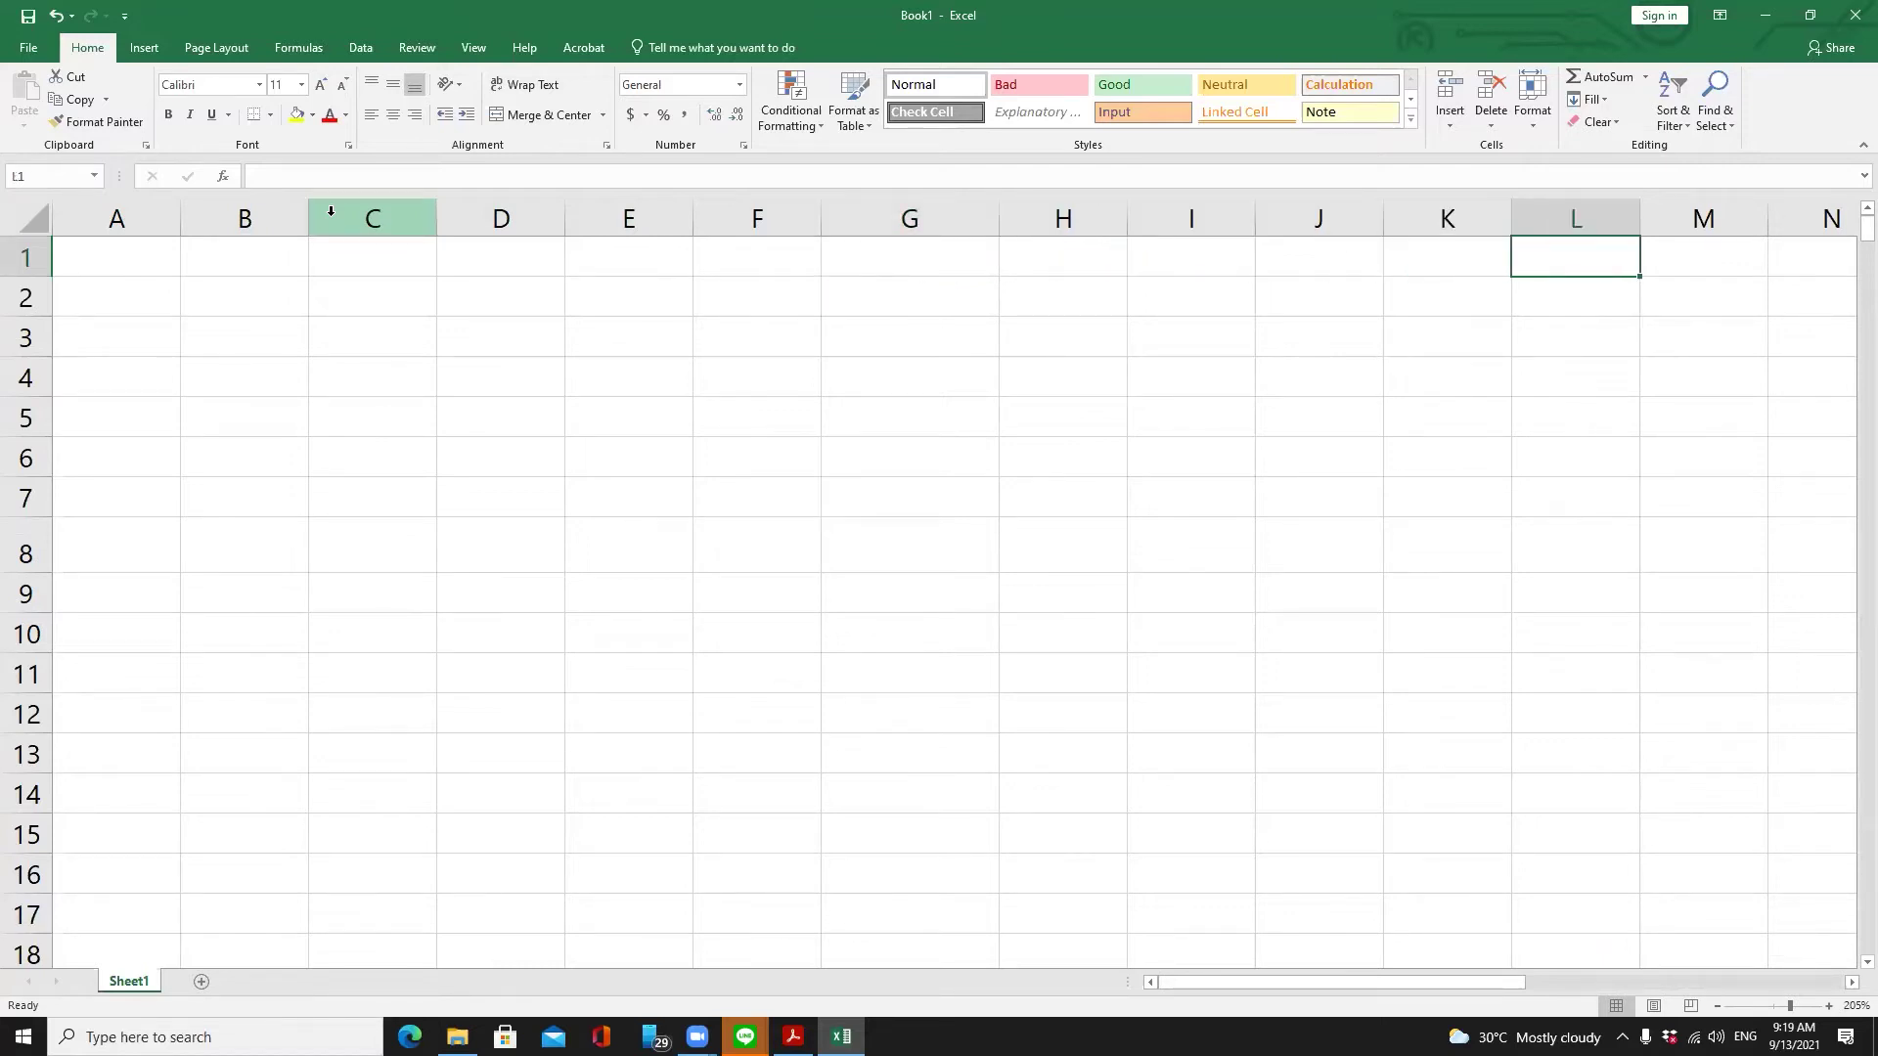
pyautogui.press('Right')
pyautogui.press('Right')
pyautogui.press('Right')
pyautogui.press('Right')
pyautogui.press('Right')
pyautogui.press('Right')
pyautogui.press('Right')
pyautogui.press('Right')
pyautogui.press('Right')
pyautogui.press('Right')
pyautogui.press('Right')
pyautogui.press('Right')
pyautogui.press('Right')
pyautogui.press('Right')
pyautogui.press('Right')
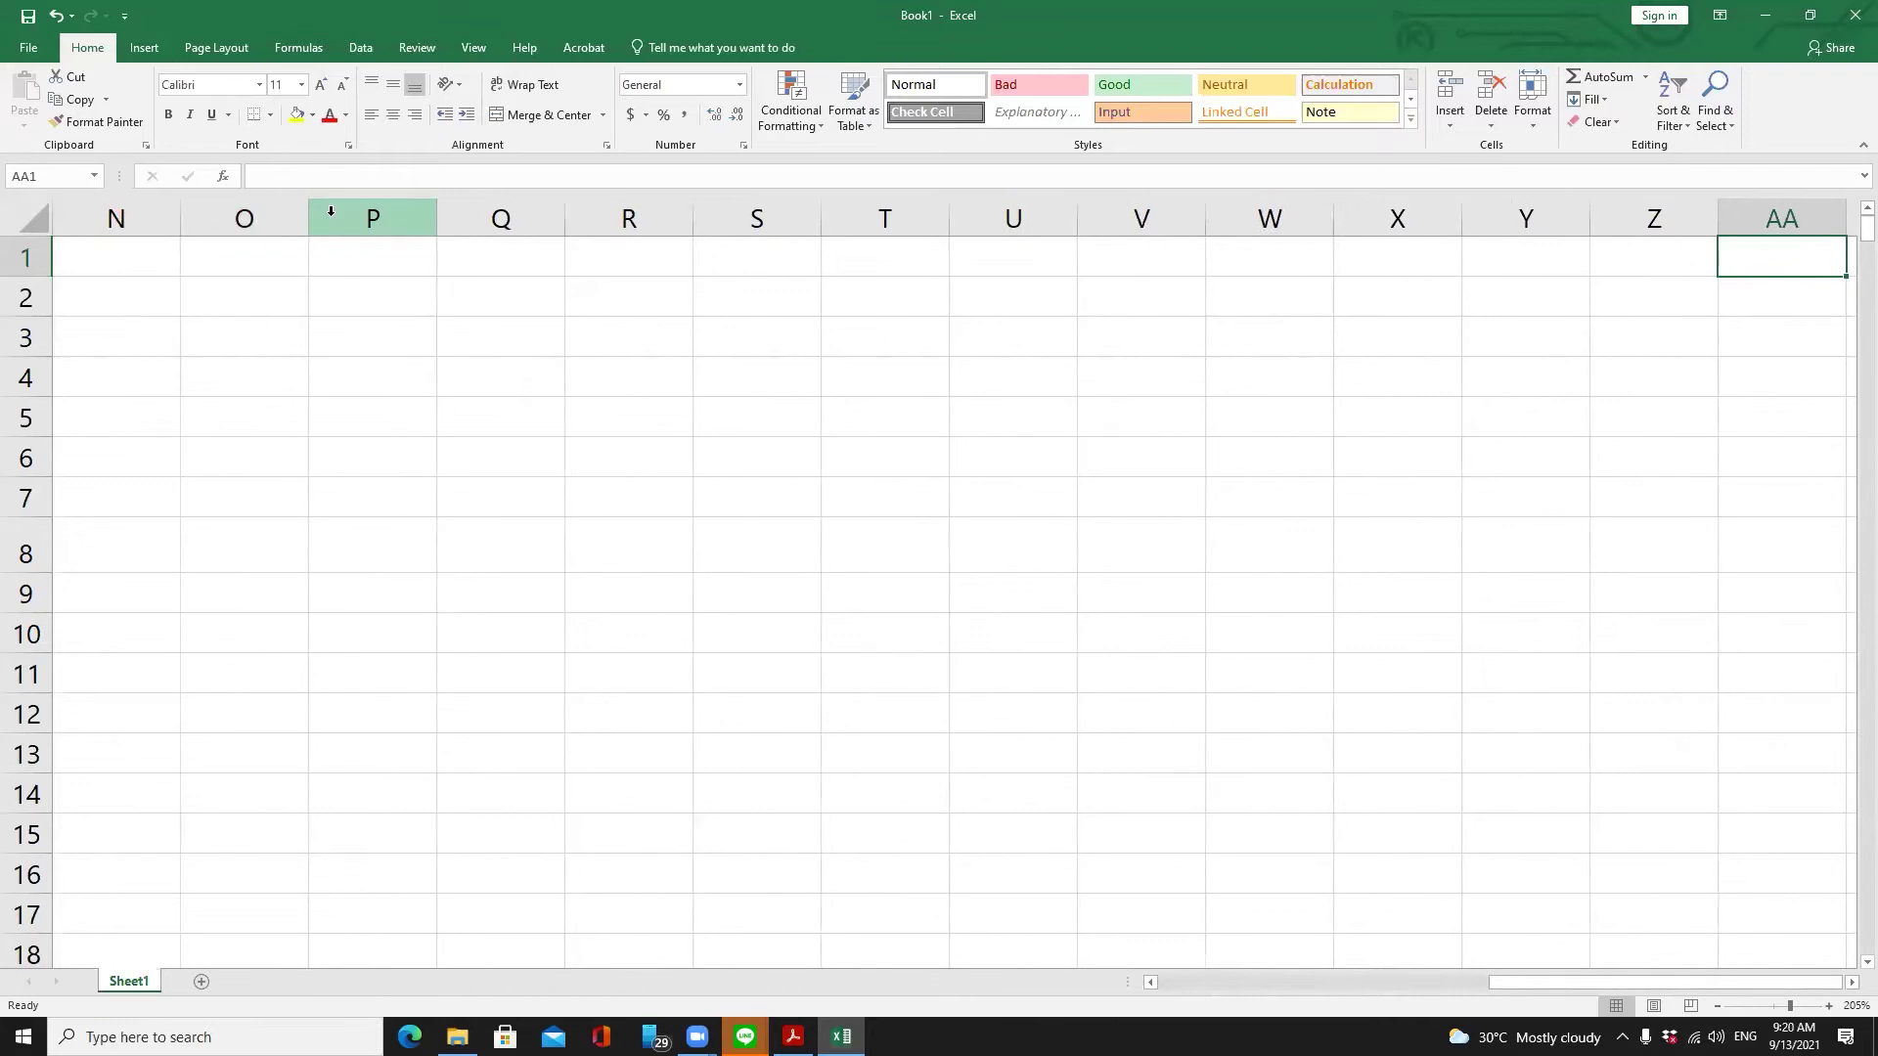
pyautogui.hscroll(1, 331, 211)
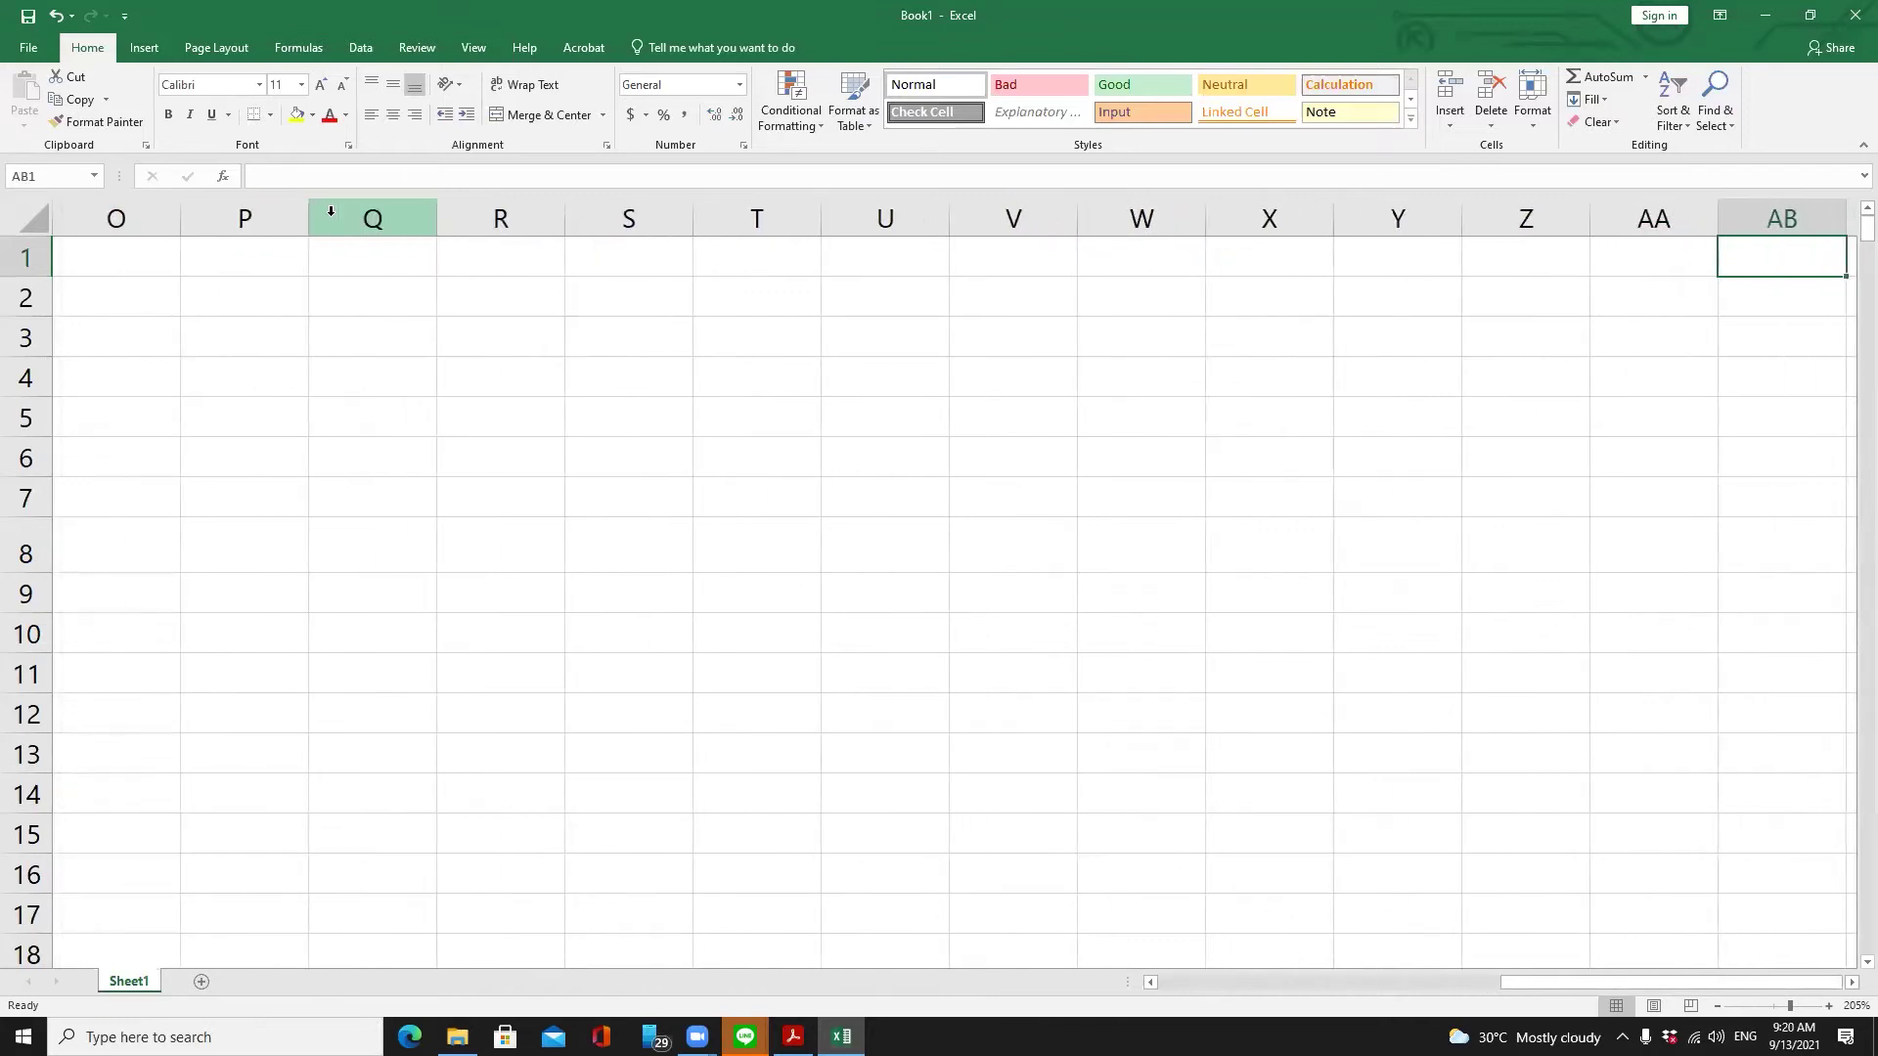
pyautogui.press('Right')
pyautogui.press('Right')
pyautogui.press('Right')
pyautogui.press('Right')
pyautogui.press('Right')
pyautogui.press('Right')
pyautogui.press('Right')
pyautogui.press('Right')
pyautogui.press('Right')
pyautogui.press('Right')
pyautogui.press('Right')
pyautogui.press('Right')
pyautogui.press('Right')
pyautogui.press('Right')
pyautogui.press('Right')
pyautogui.press('Right')
pyautogui.press('Right')
pyautogui.press('Right')
pyautogui.press('Right')
pyautogui.press('Right')
pyautogui.press('Right')
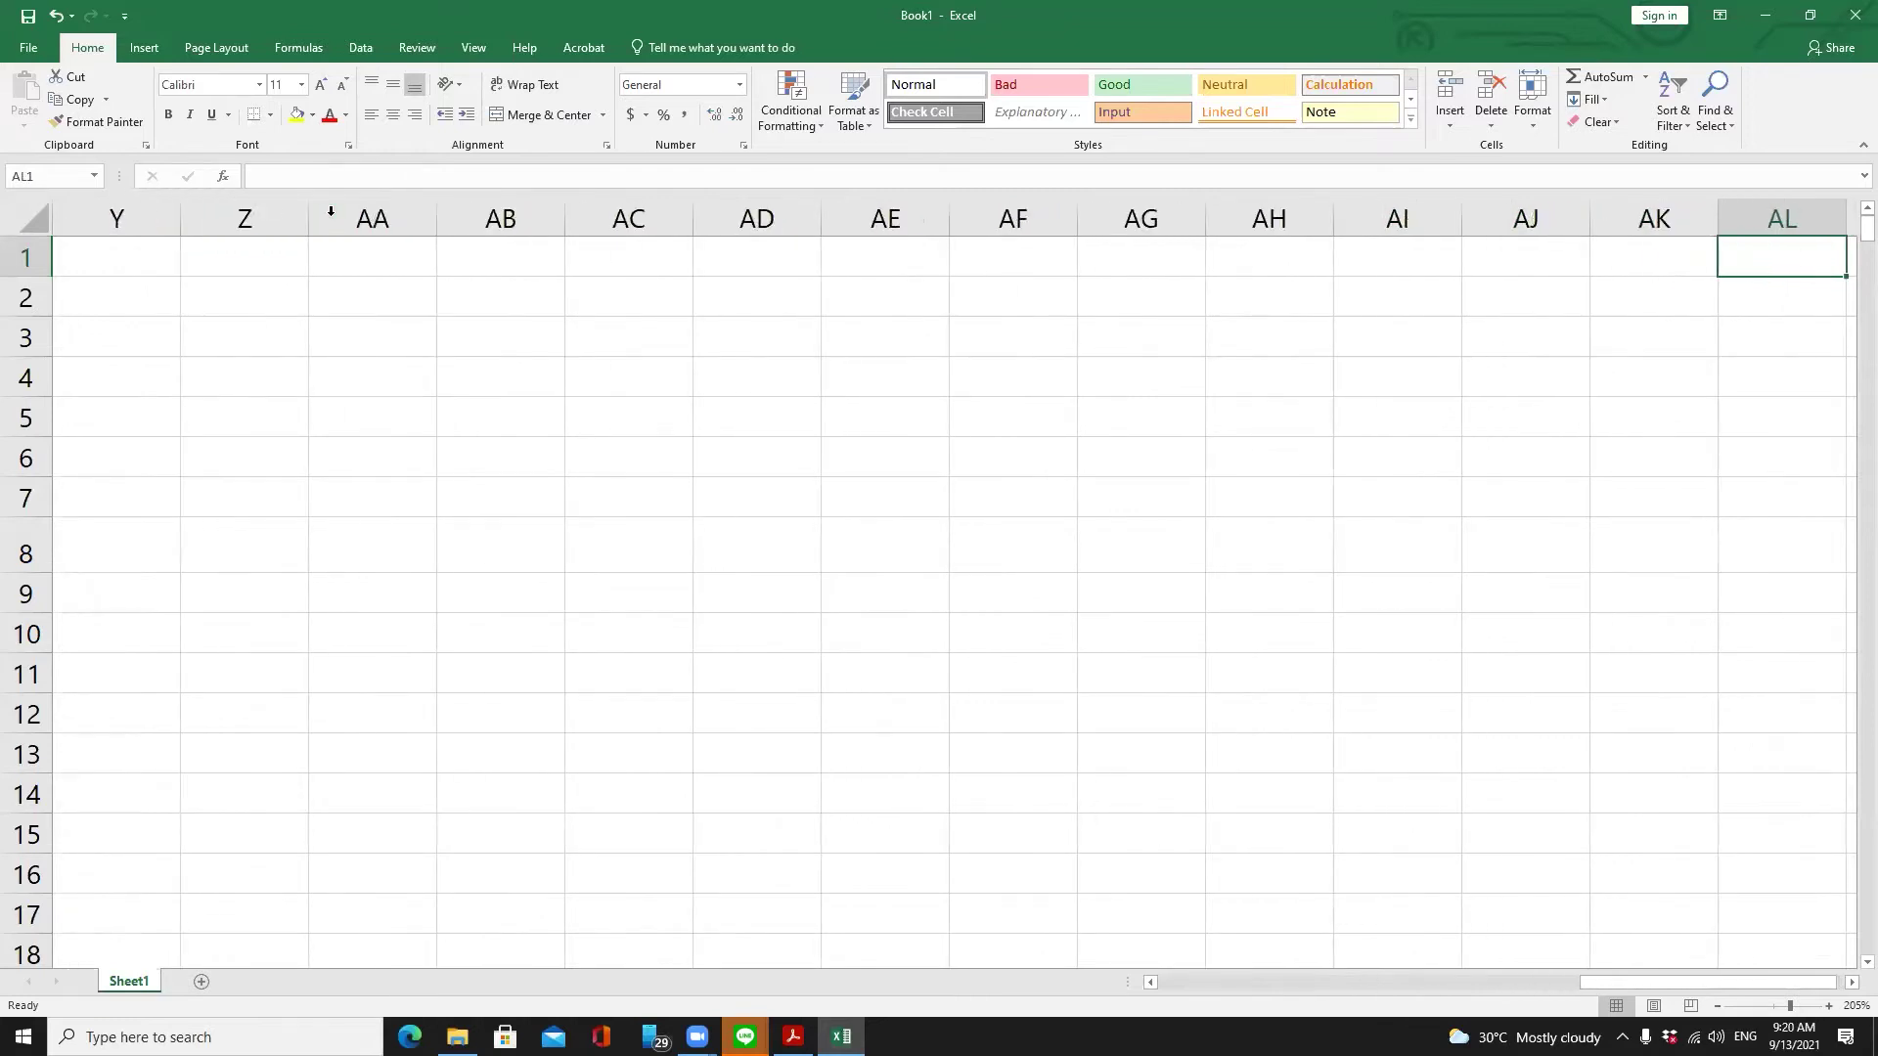
pyautogui.press('Left')
pyautogui.press('Left')
pyautogui.press('Right')
pyautogui.press('Right')
pyautogui.press('Right')
pyautogui.press('Right')
pyautogui.press('Right')
pyautogui.press('Right')
pyautogui.press('Right')
pyautogui.press('Right')
pyautogui.press('Right')
pyautogui.press('Right')
pyautogui.press('Right')
pyautogui.press('Right')
pyautogui.press('Right')
pyautogui.press('Right')
pyautogui.press('Right')
pyautogui.press('Right')
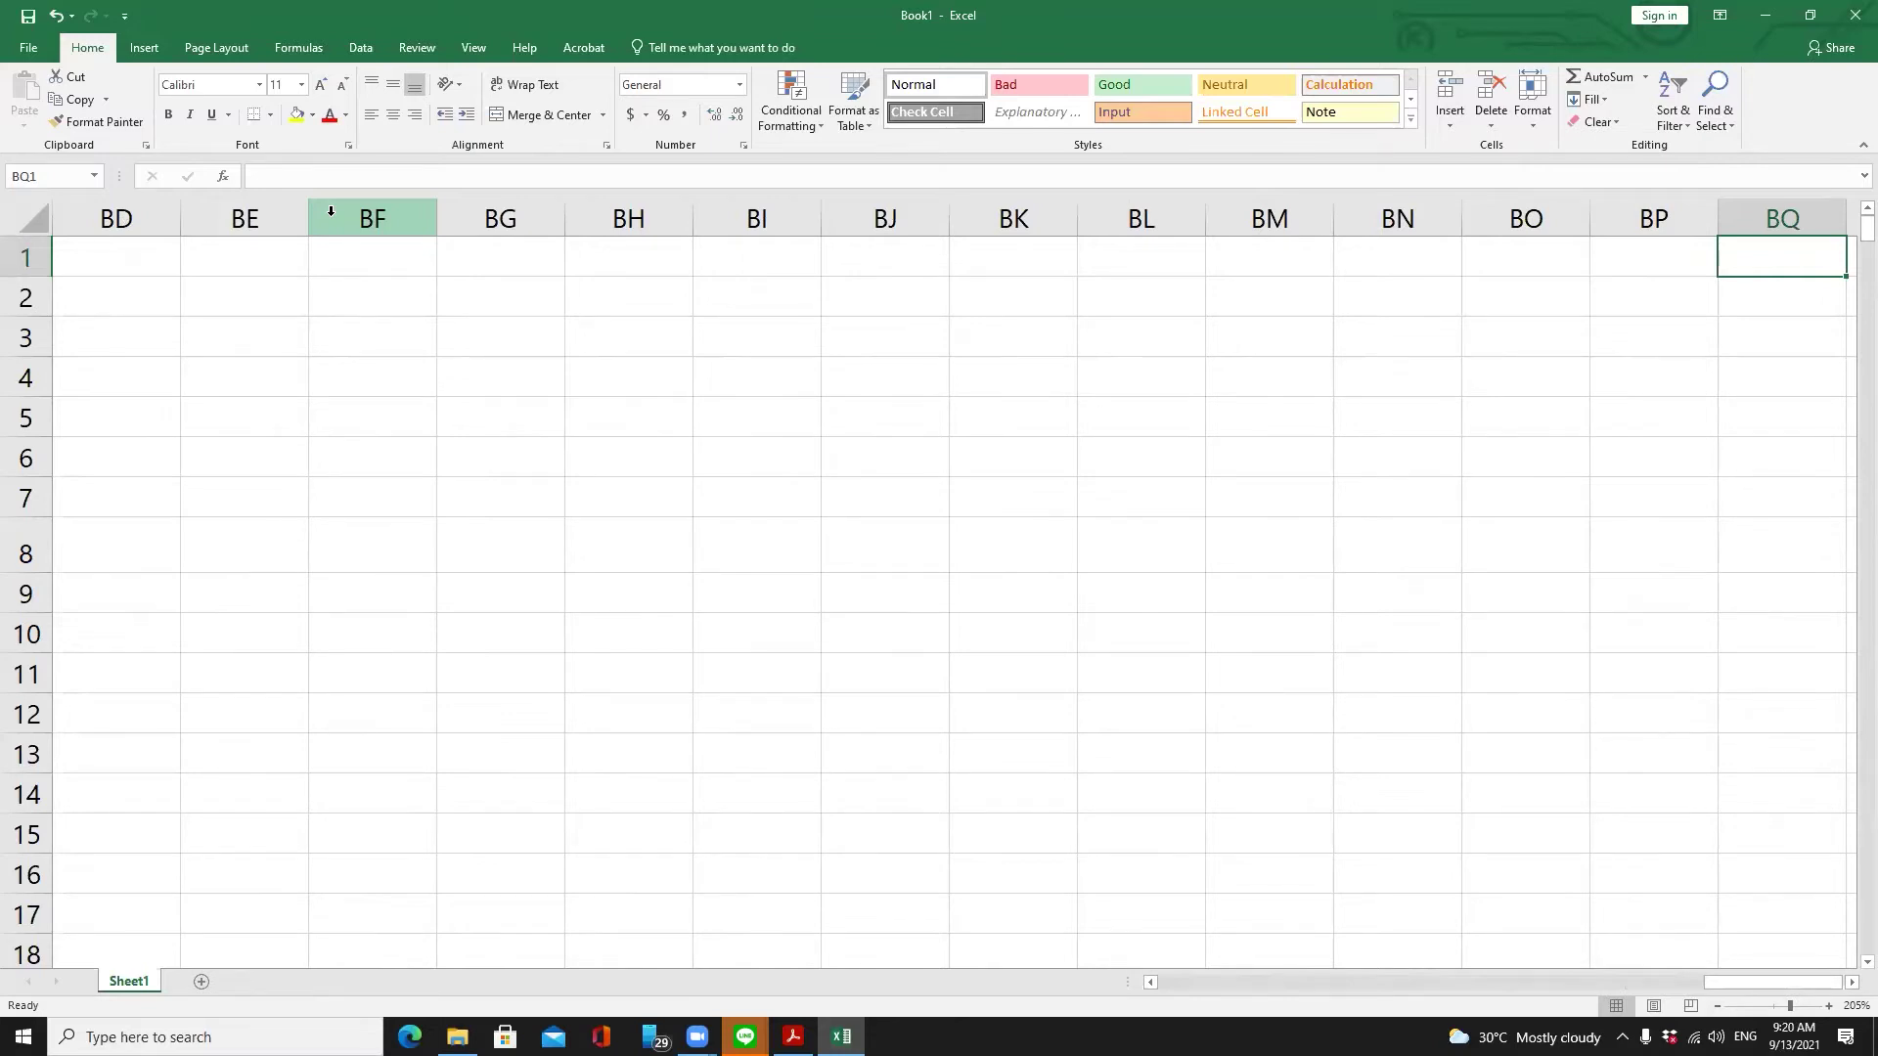
pyautogui.press('Right')
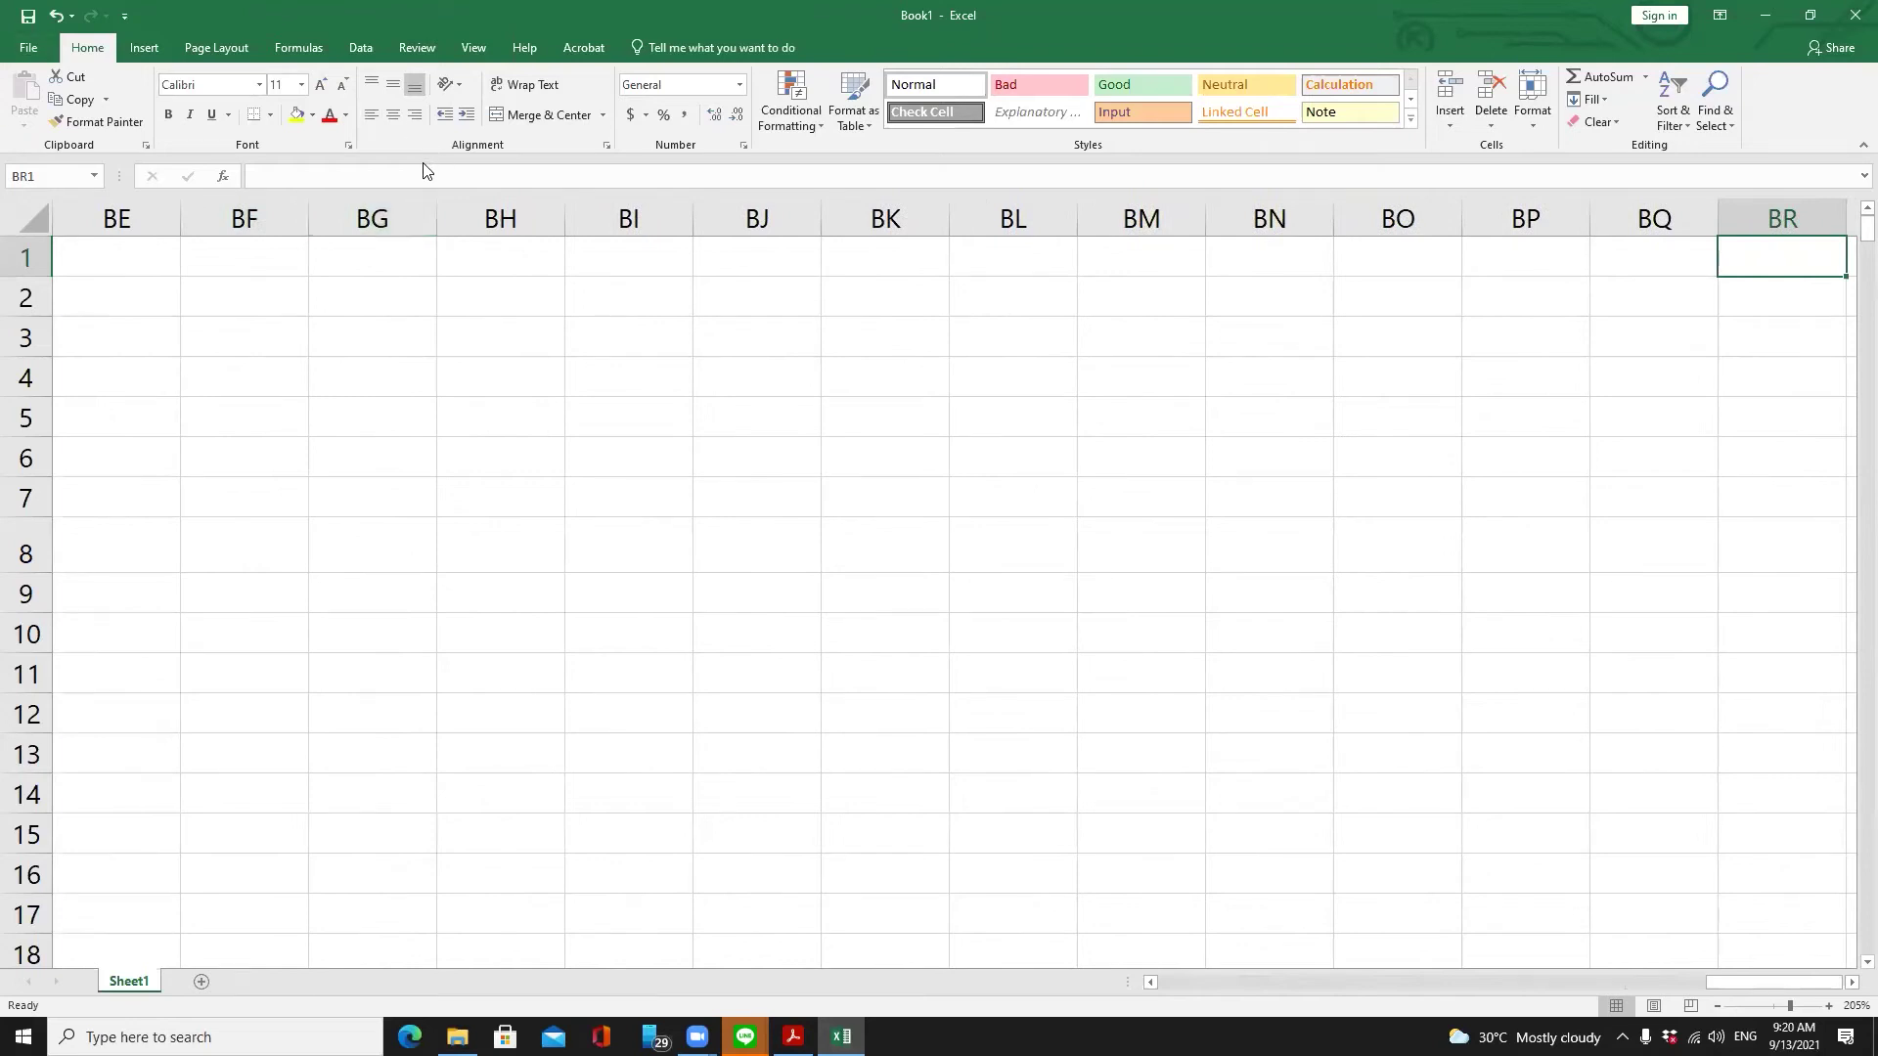
# Select cell BG2 and highlight its address in the Name Box
pyautogui.click(426, 187)
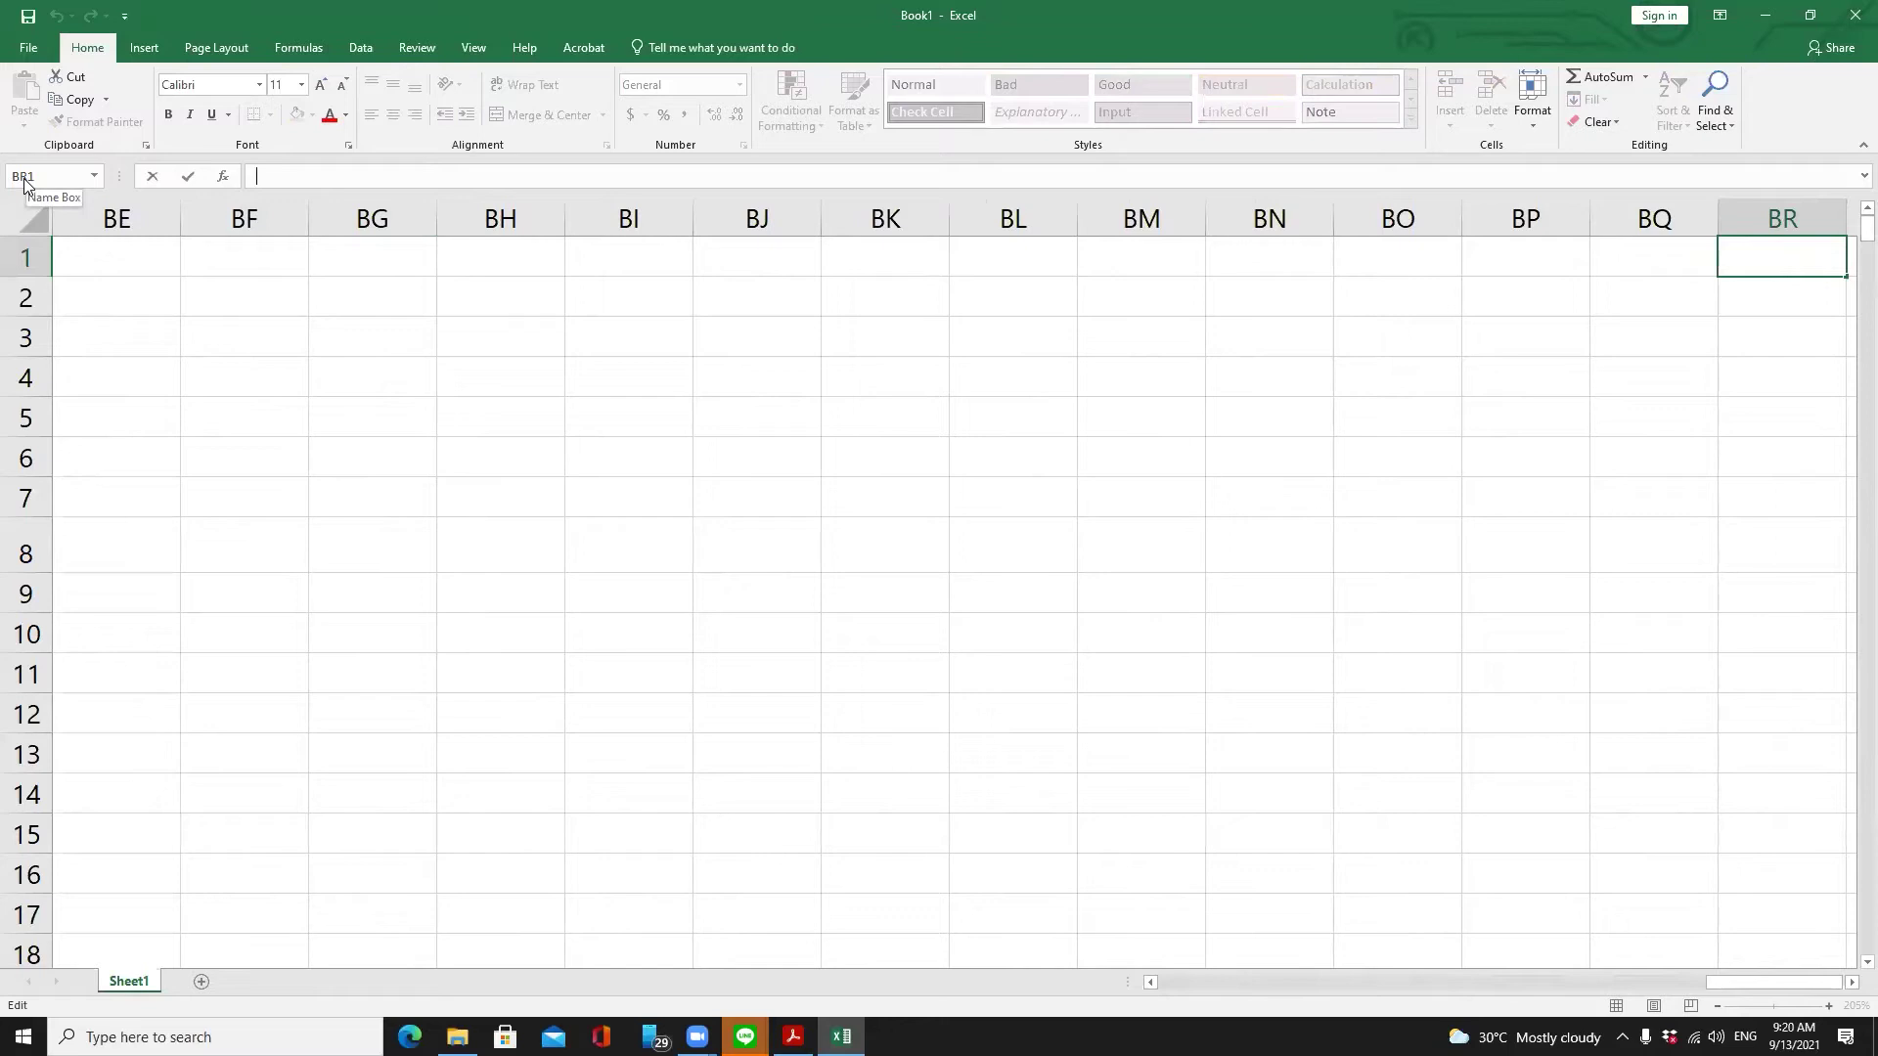
pyautogui.click(311, 295)
pyautogui.click(43, 179)
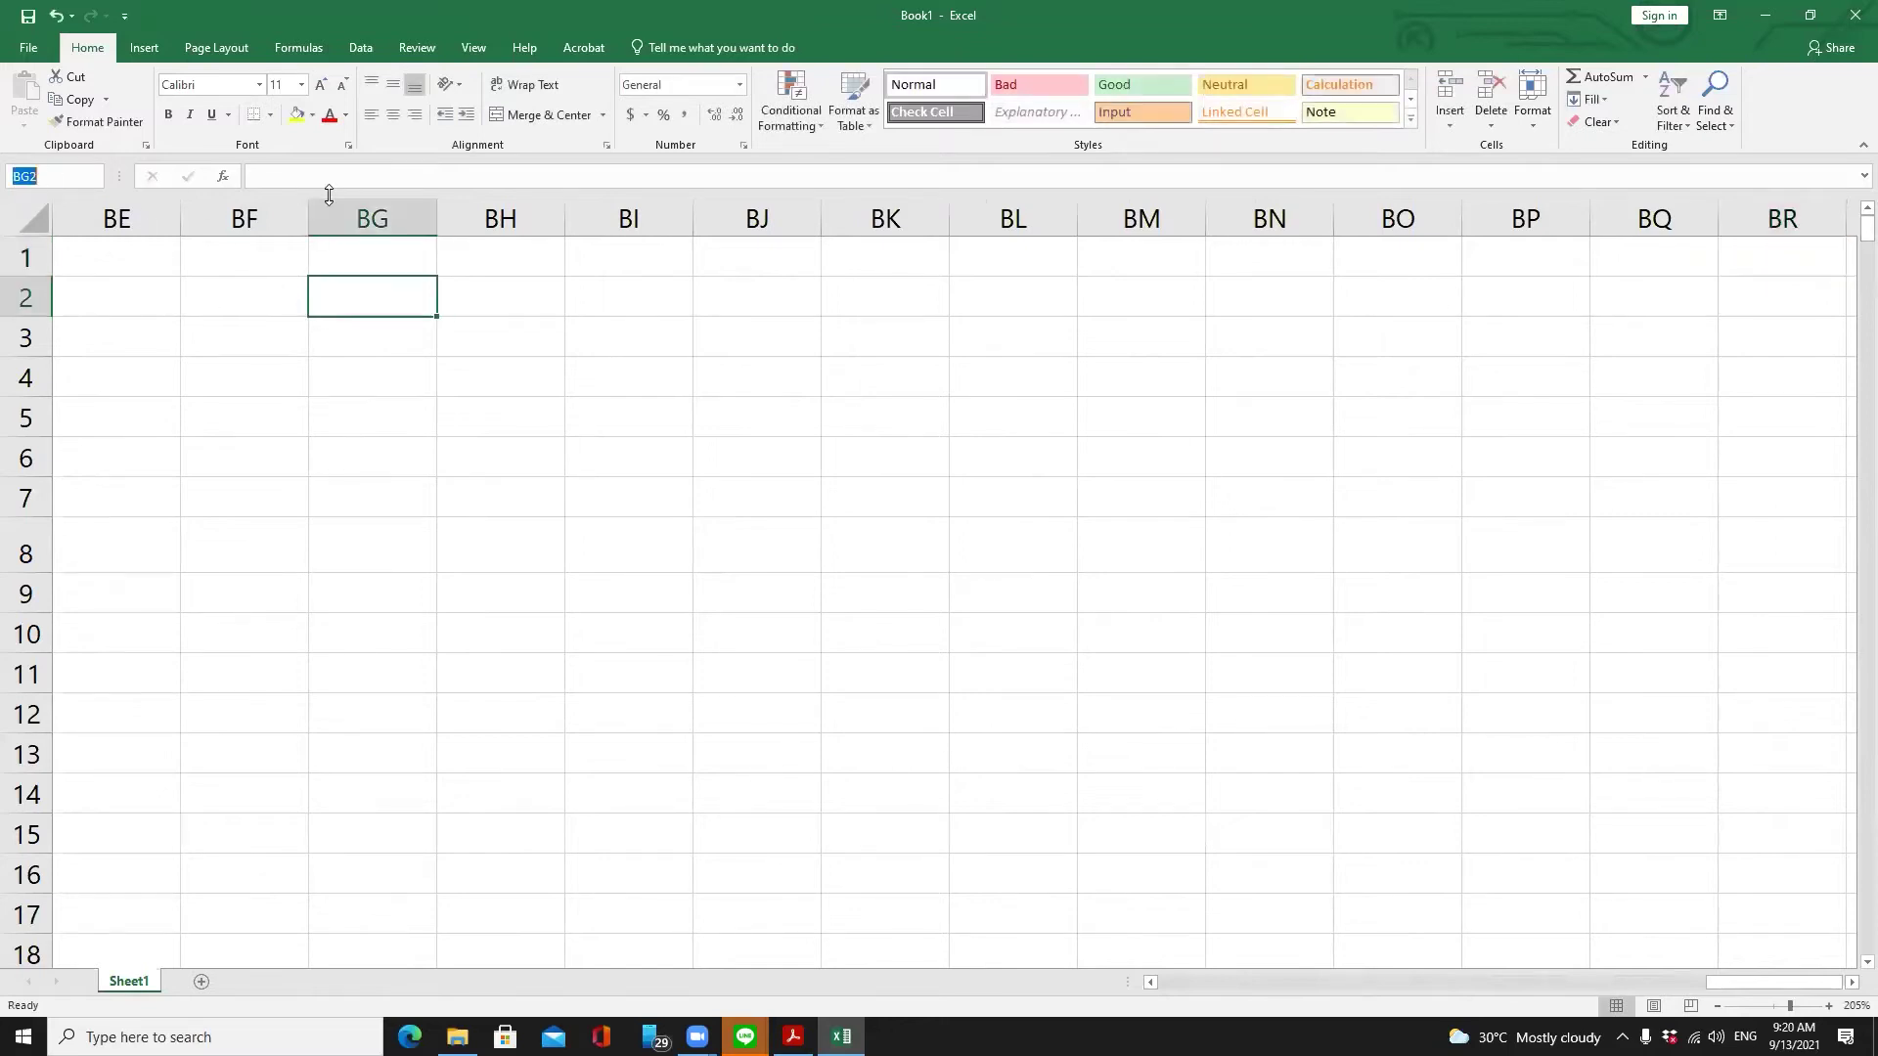
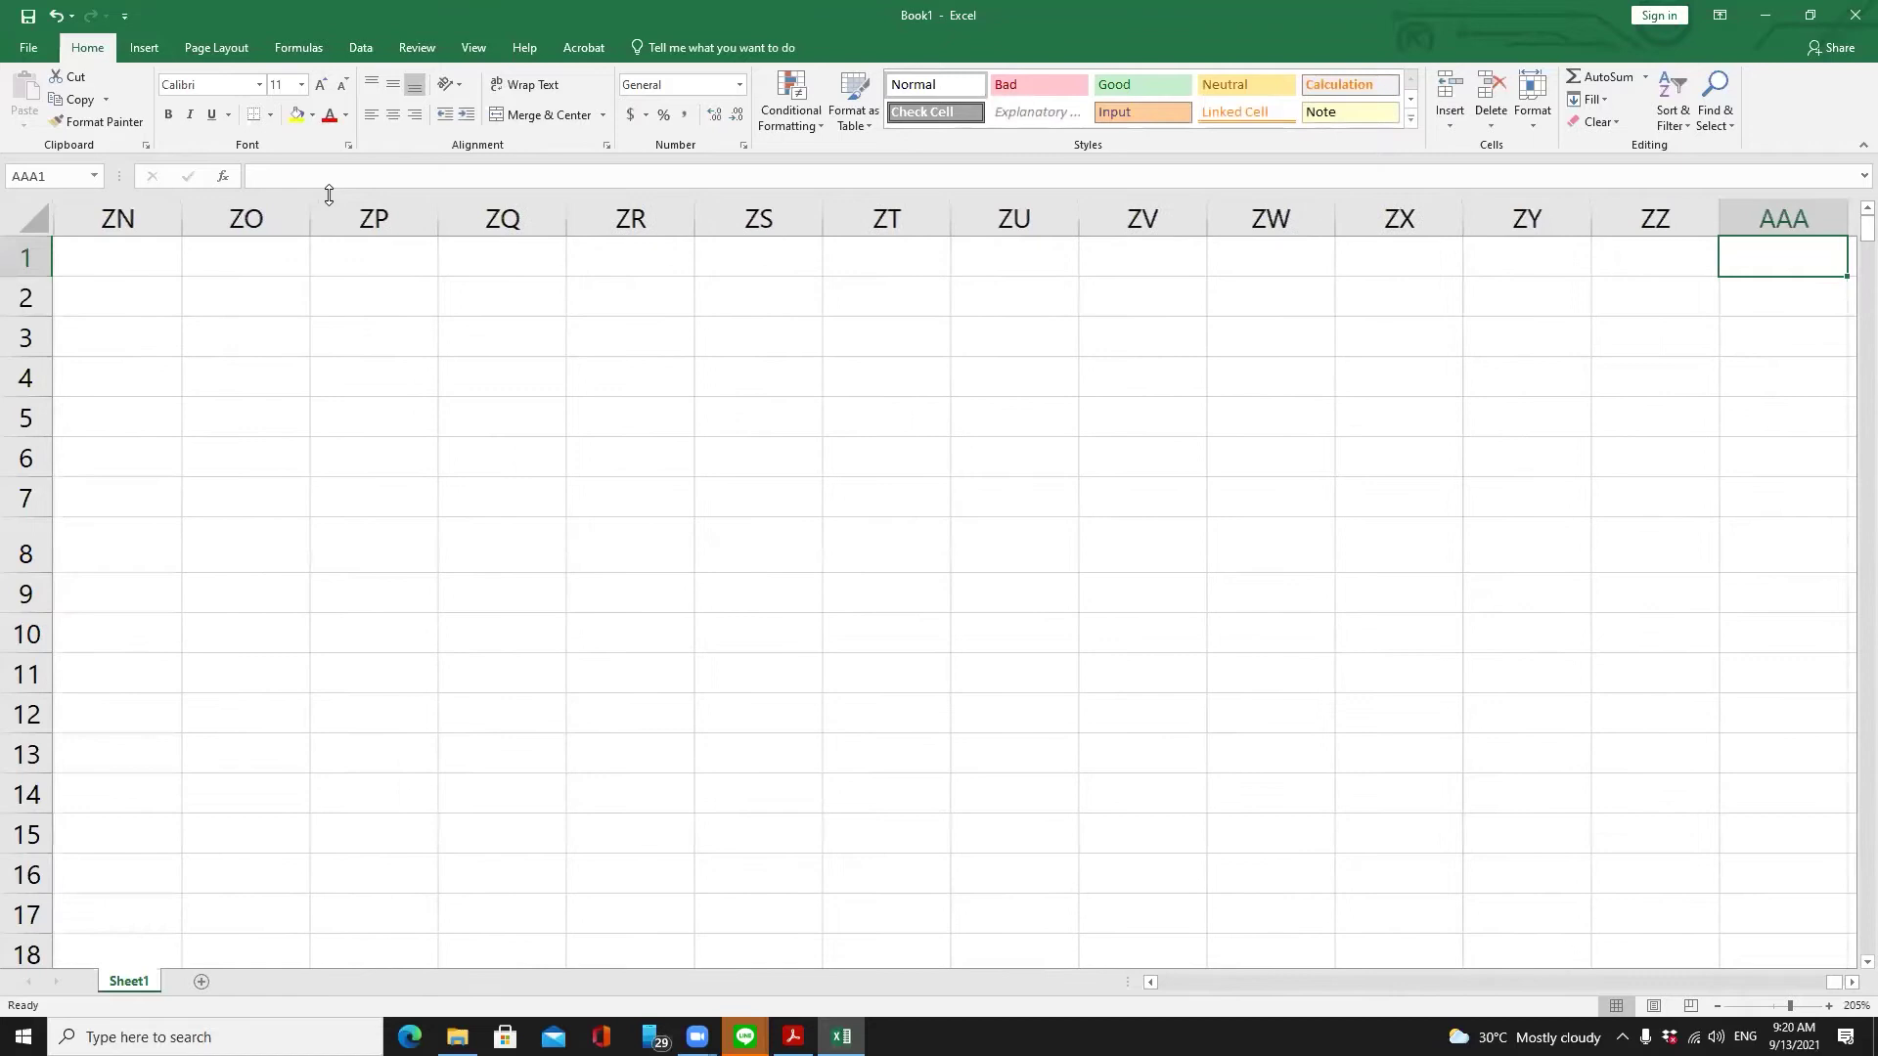
# Step left and right through the far columns around ZZ, then jump back to cell A1
pyautogui.press('Left')
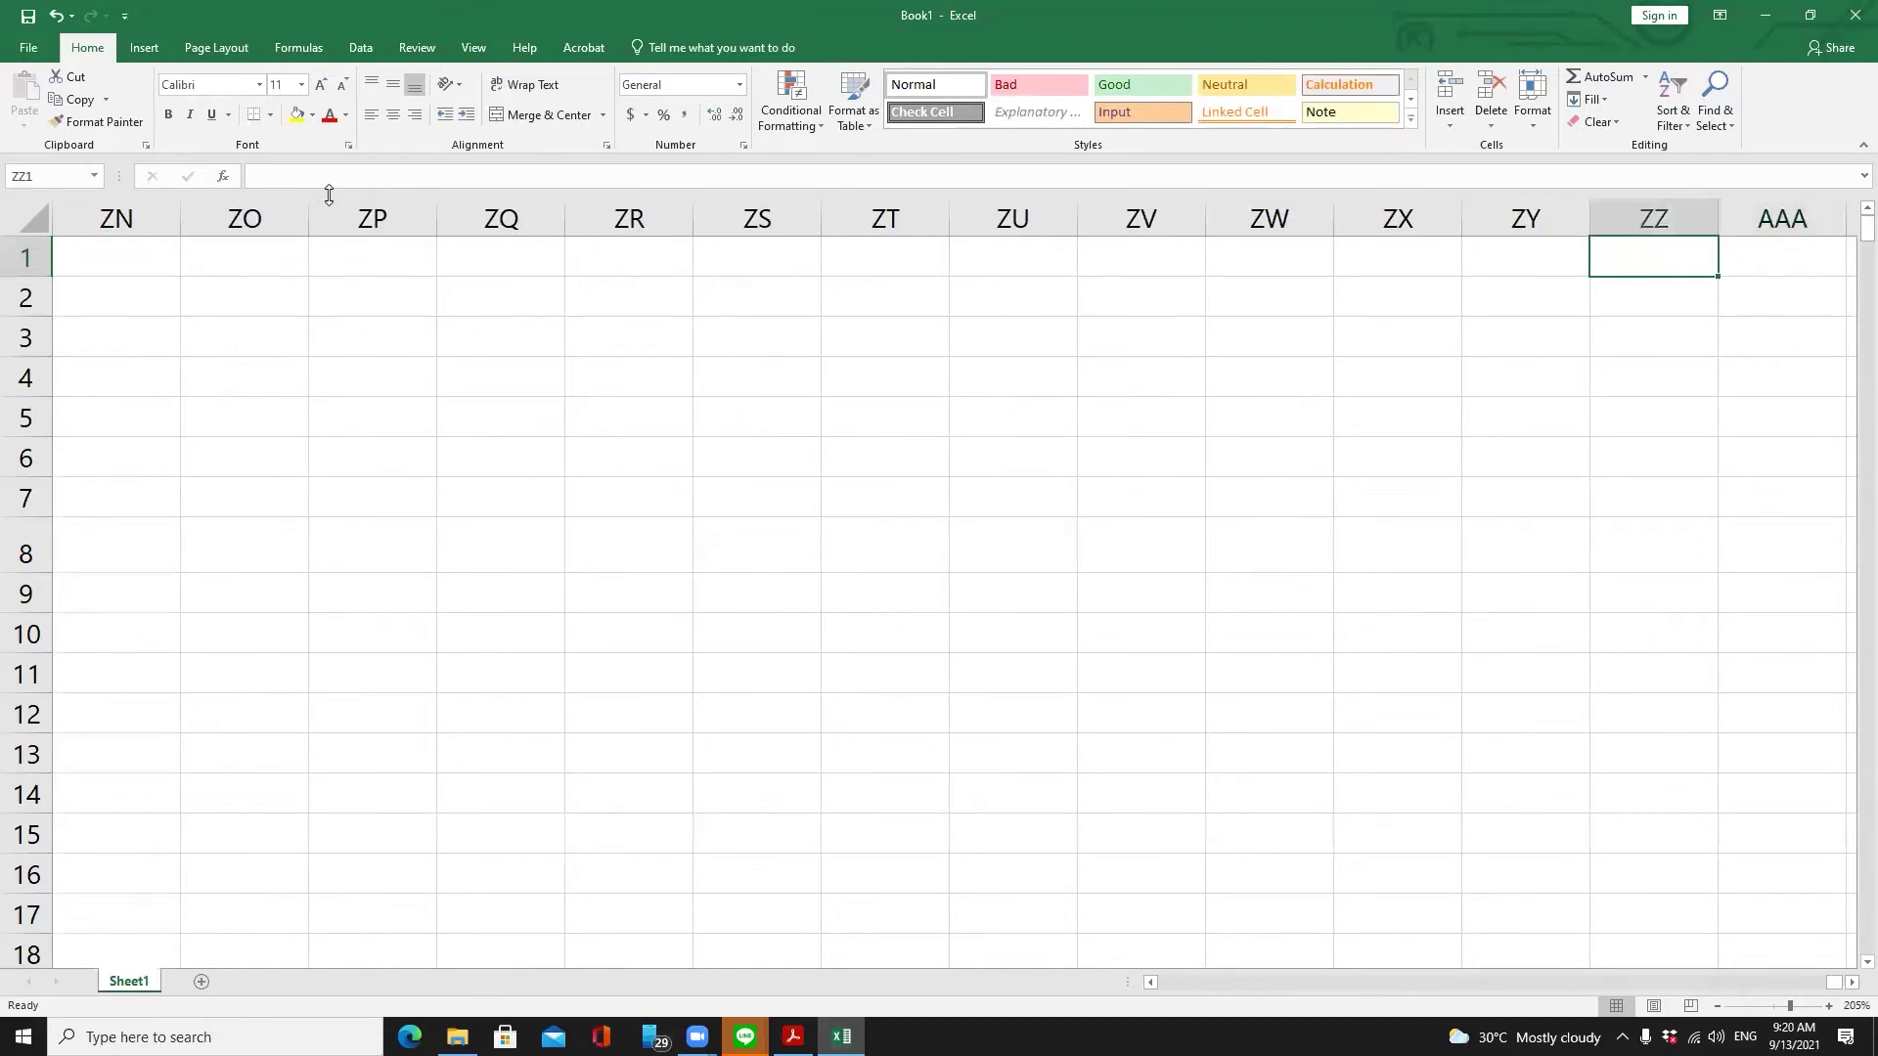
pyautogui.press('Right')
pyautogui.press('Right')
pyautogui.press('Right')
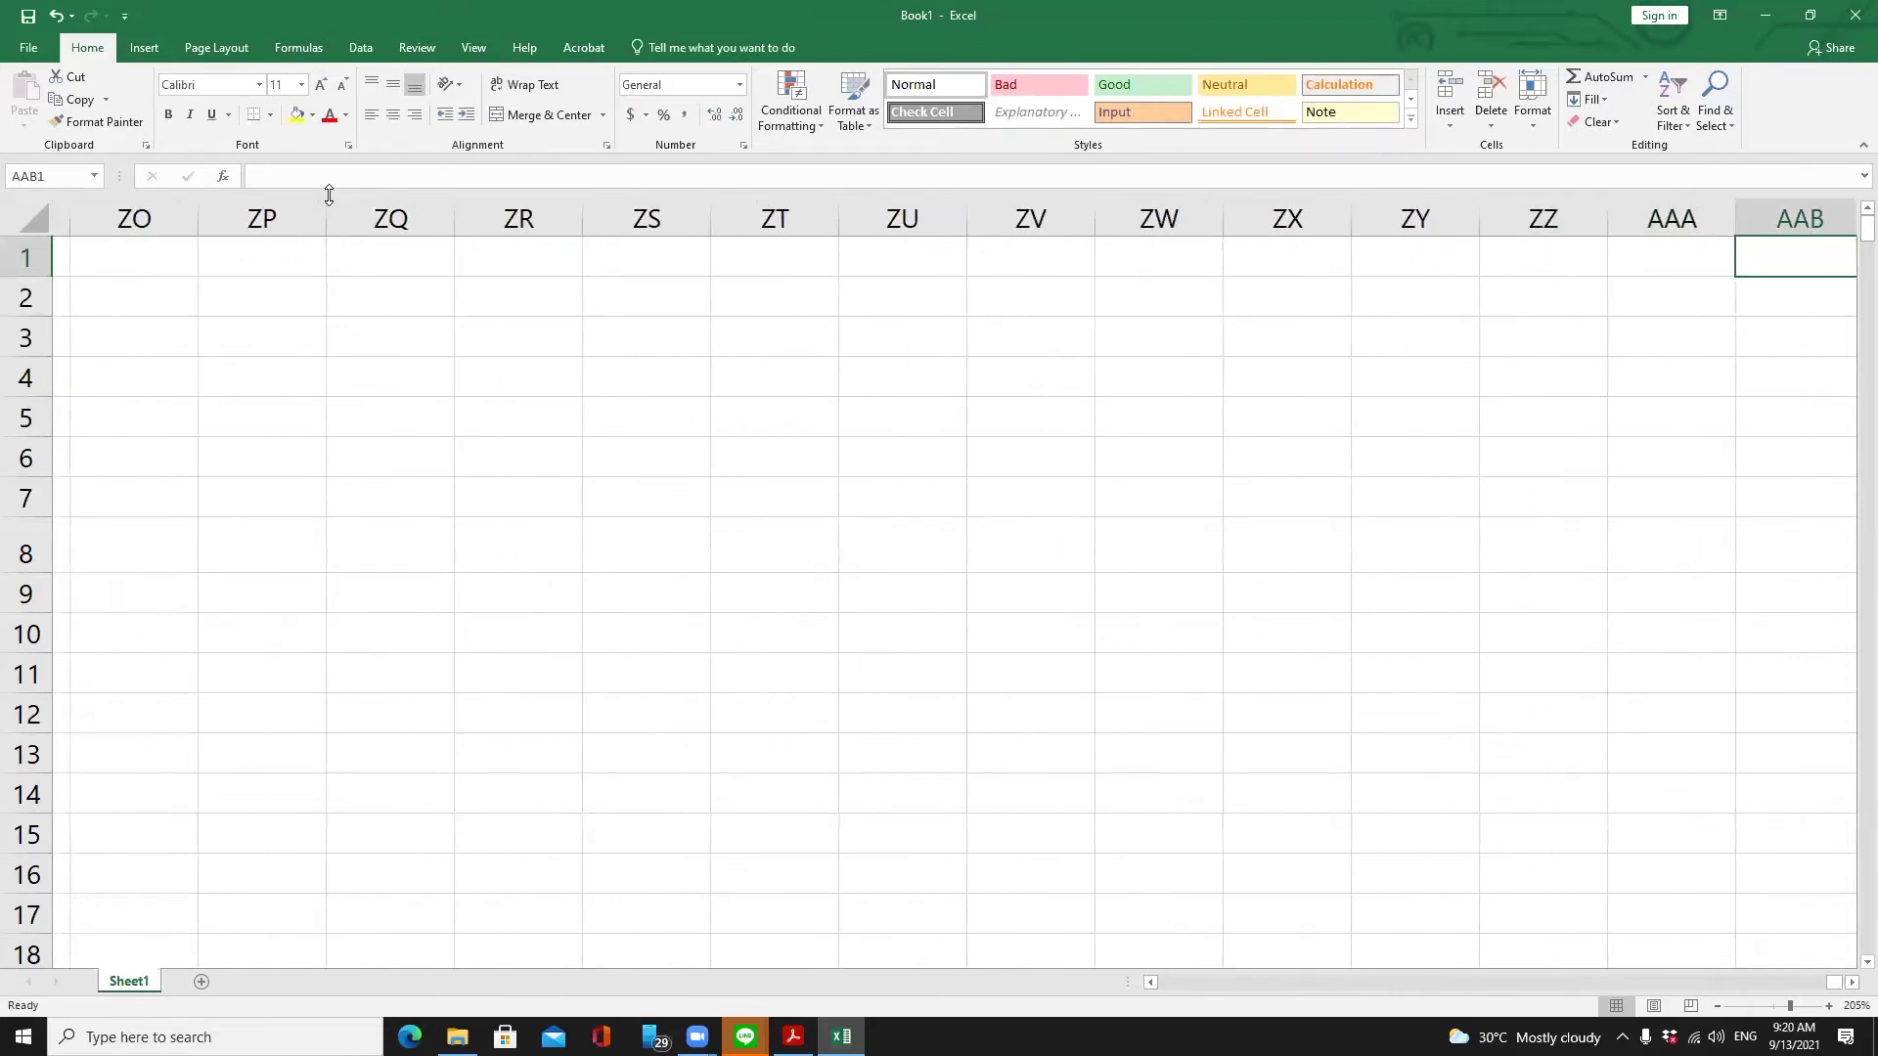
pyautogui.press('Left')
pyautogui.press('Left')
pyautogui.press('Left')
pyautogui.press('Left')
pyautogui.press('Left')
pyautogui.press('Left')
pyautogui.press('Left')
pyautogui.press('Left')
pyautogui.press('Left')
pyautogui.press('Left')
pyautogui.press('Left')
pyautogui.press('Left')
pyautogui.press('Left')
pyautogui.press('Left')
pyautogui.press('Left')
pyautogui.press('Left')
pyautogui.press('Left')
pyautogui.press('Left')
pyautogui.press('Left')
pyautogui.press('Left')
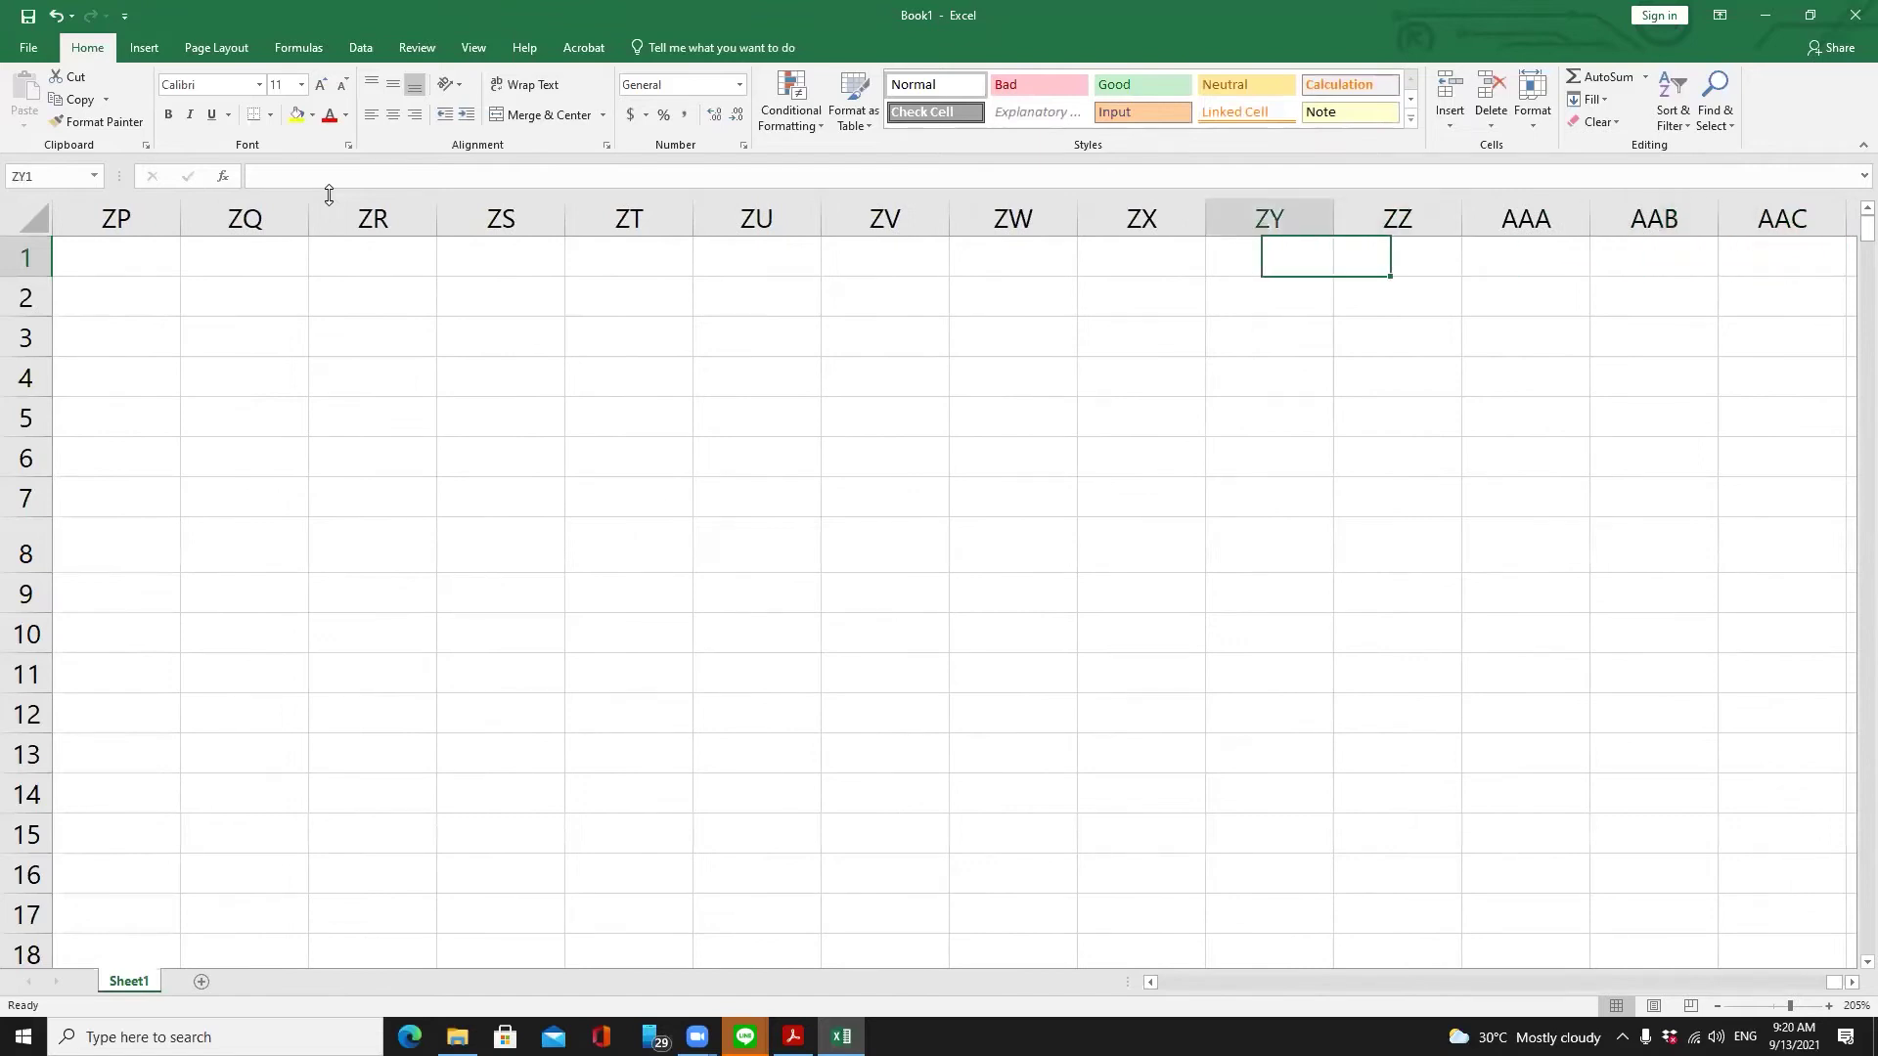
pyautogui.press('Left')
pyautogui.press('Left')
pyautogui.press('Left')
pyautogui.press('Left')
pyautogui.press('Left')
pyautogui.press('Left')
pyautogui.press('Left')
pyautogui.press('Left')
pyautogui.press('Left')
pyautogui.press('Left')
pyautogui.press('Left')
pyautogui.press('Left')
pyautogui.press('Left')
pyautogui.press('Left')
pyautogui.press('Left')
pyautogui.press('Left')
pyautogui.press('Left')
pyautogui.press('Left')
pyautogui.press('Left')
pyautogui.press('Left')
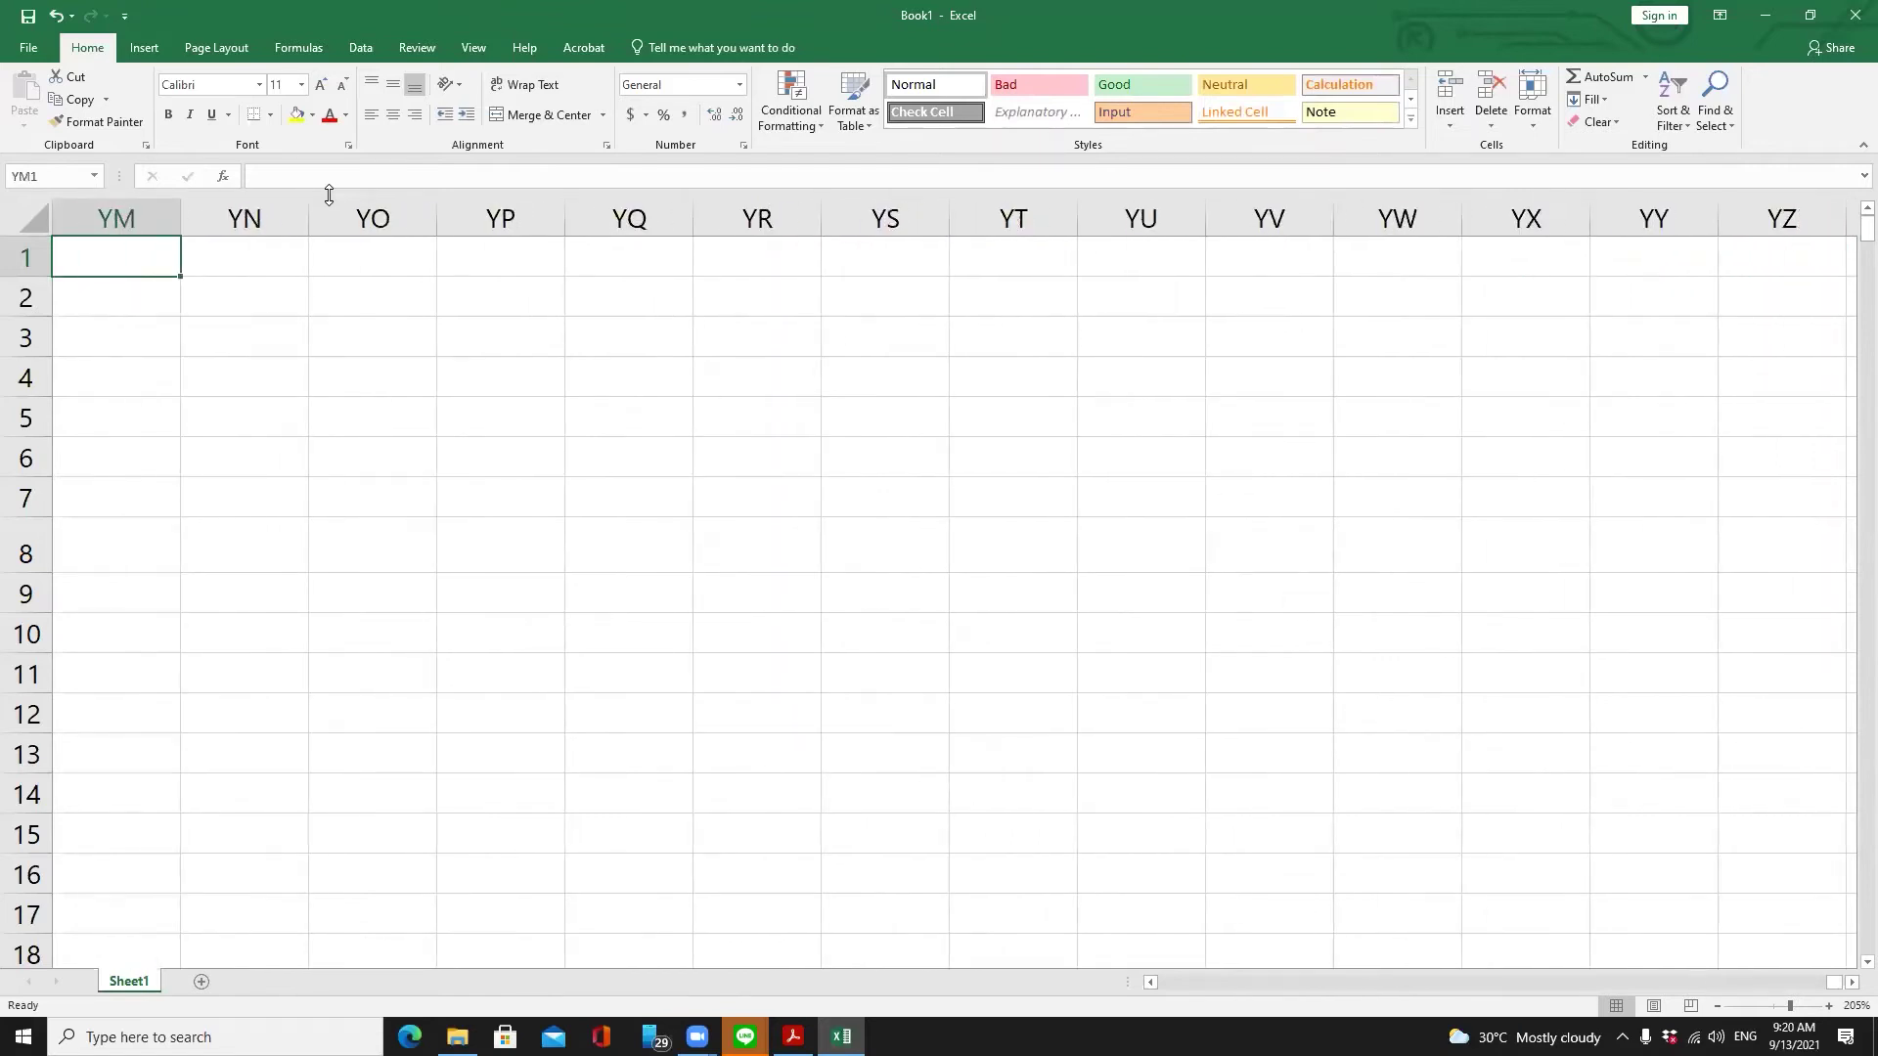
pyautogui.press('Left')
pyautogui.press('Left')
pyautogui.press('Left')
pyautogui.press('Left')
pyautogui.press('Left')
pyautogui.press('Left')
pyautogui.press('Left')
pyautogui.press('Left')
pyautogui.press('Left')
pyautogui.press('Left')
pyautogui.press('Left')
pyautogui.press('Left')
pyautogui.press('Left')
pyautogui.press('Left')
pyautogui.press('Left')
pyautogui.press('Left')
pyautogui.press('Left')
pyautogui.press('Left')
pyautogui.press('Left')
pyautogui.press('Left')
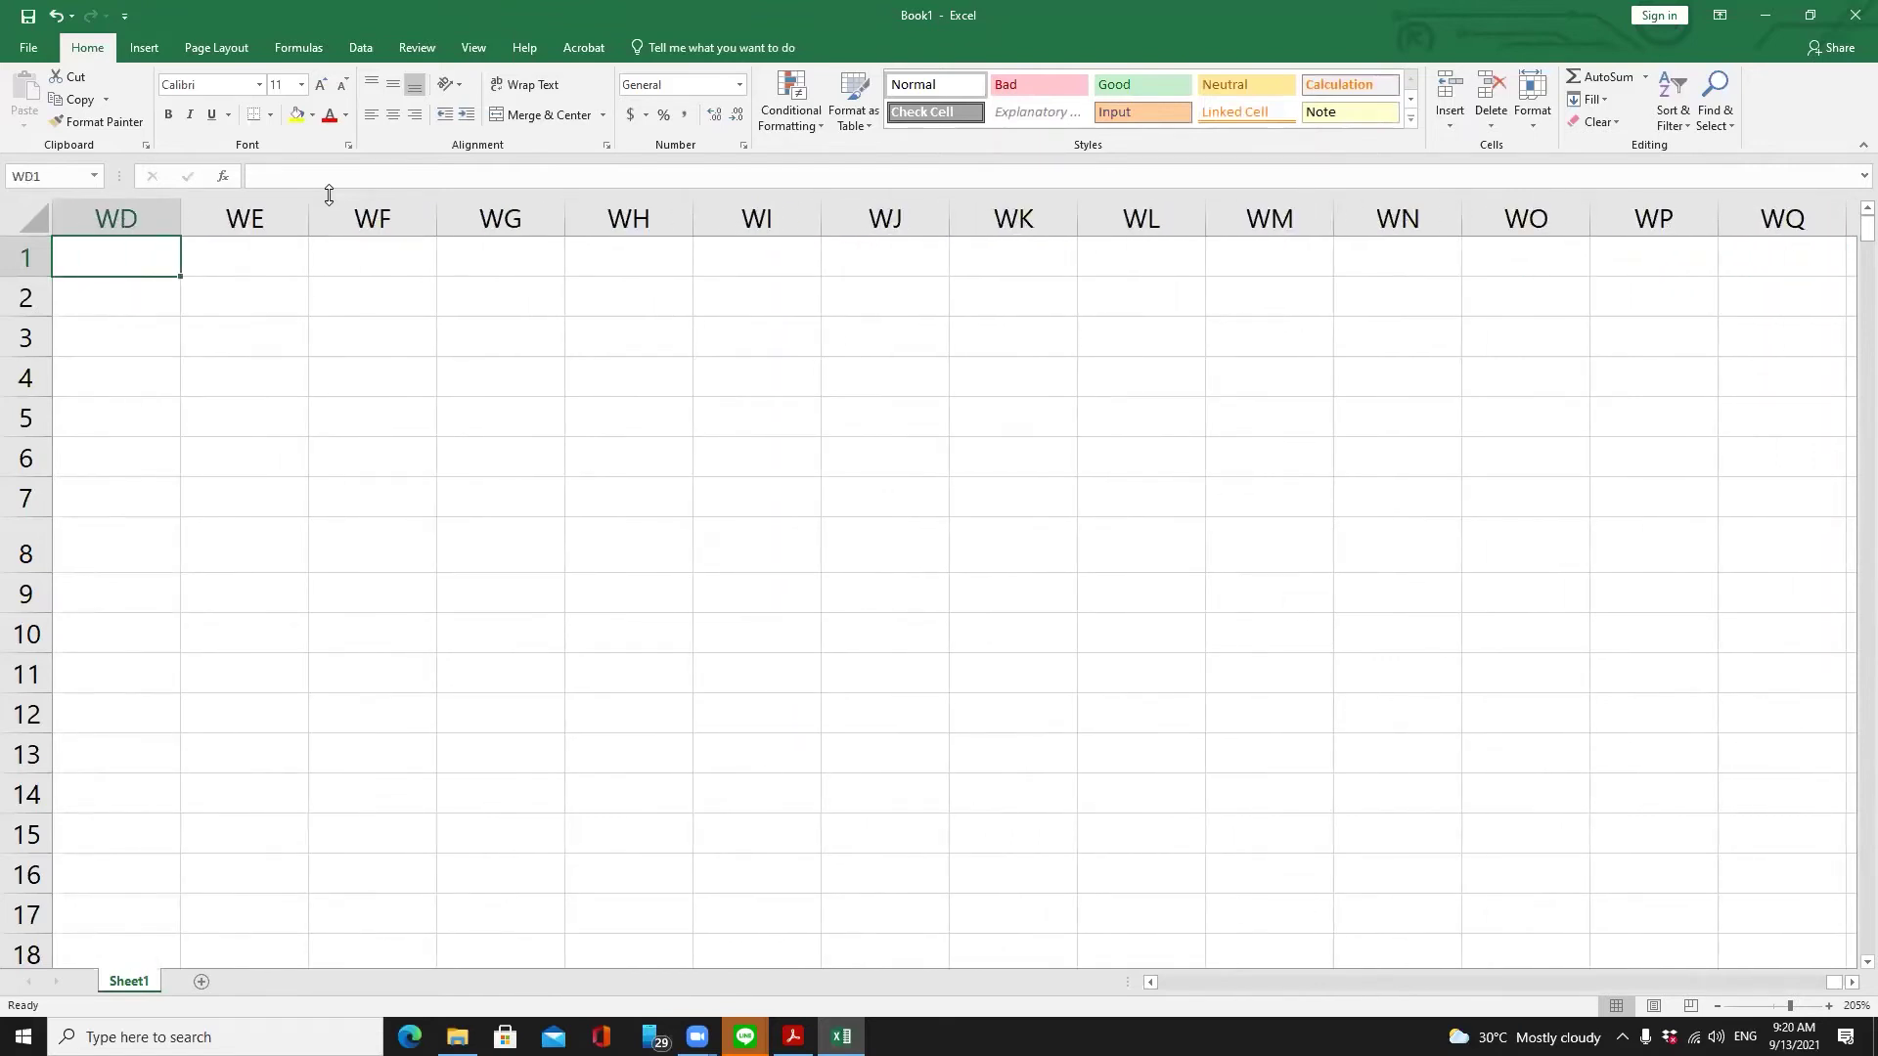
pyautogui.press('Home')
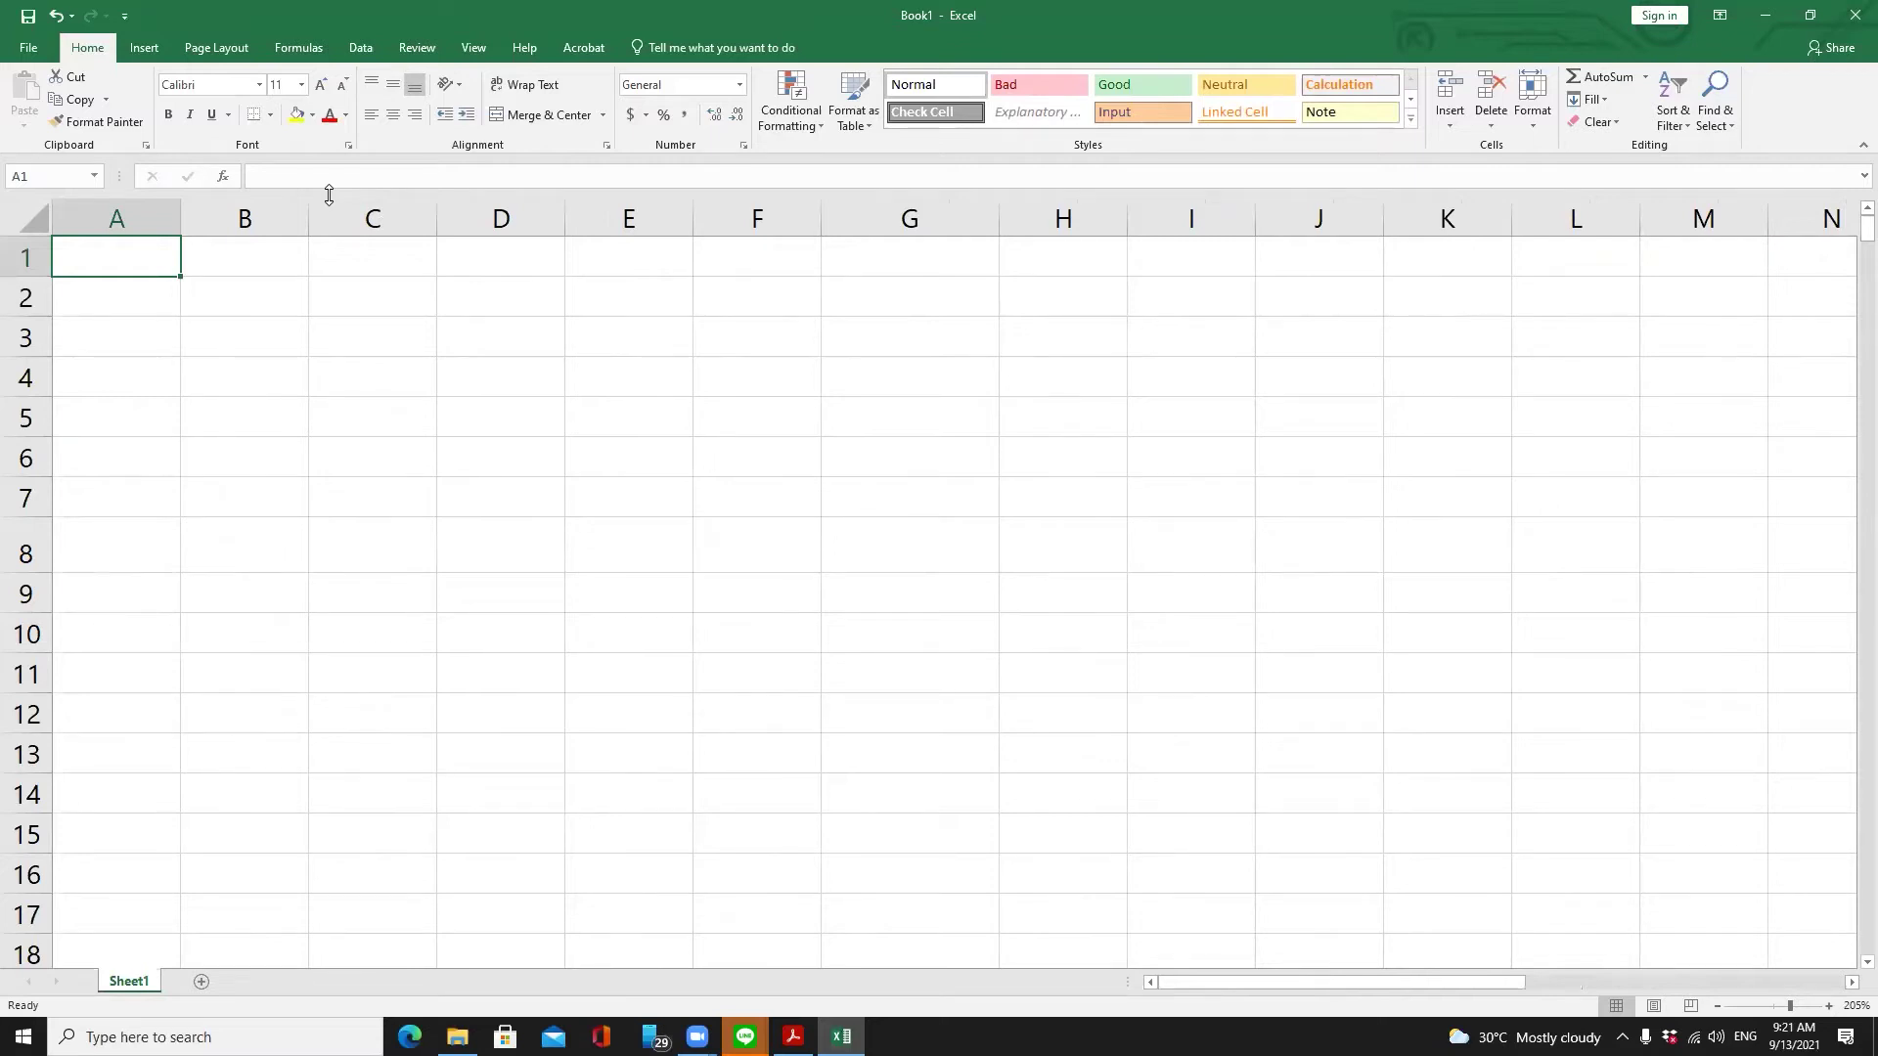
pyautogui.hotkey('ctrl', 'Down')
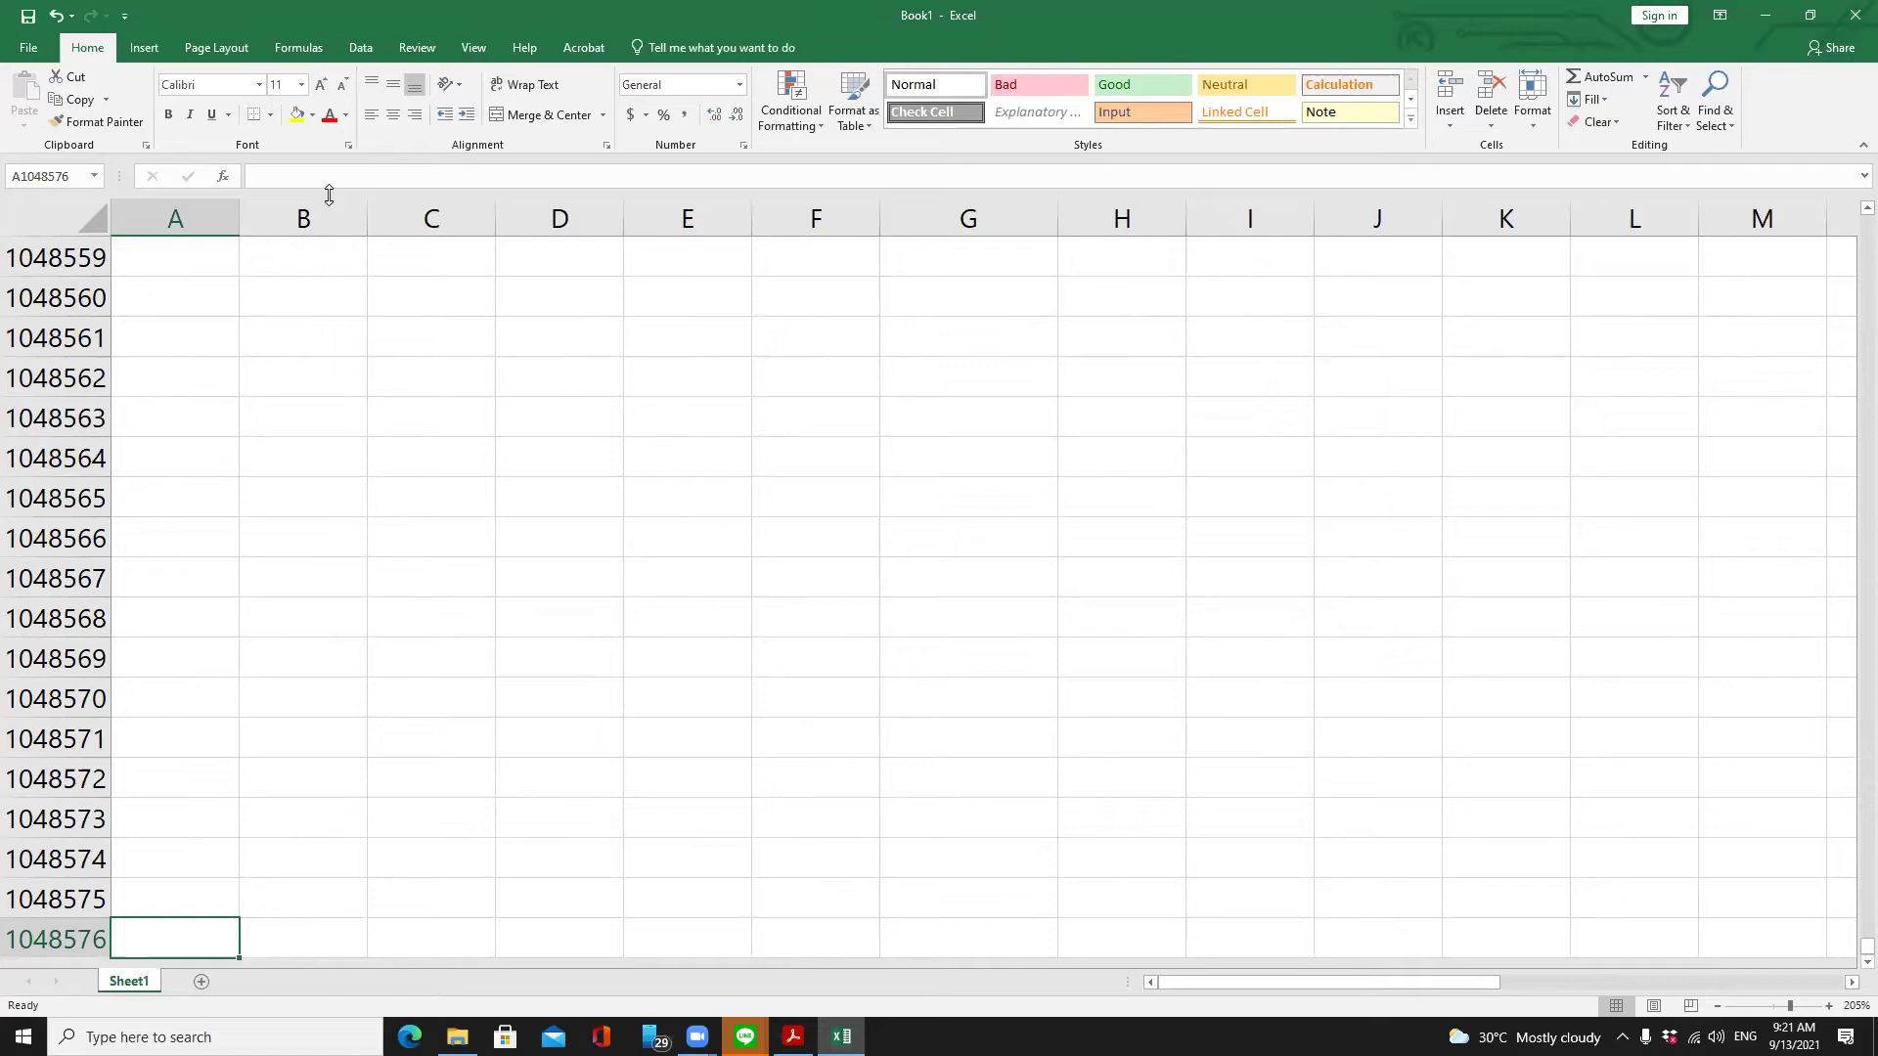
pyautogui.hotkey('ctrl', 'Right')
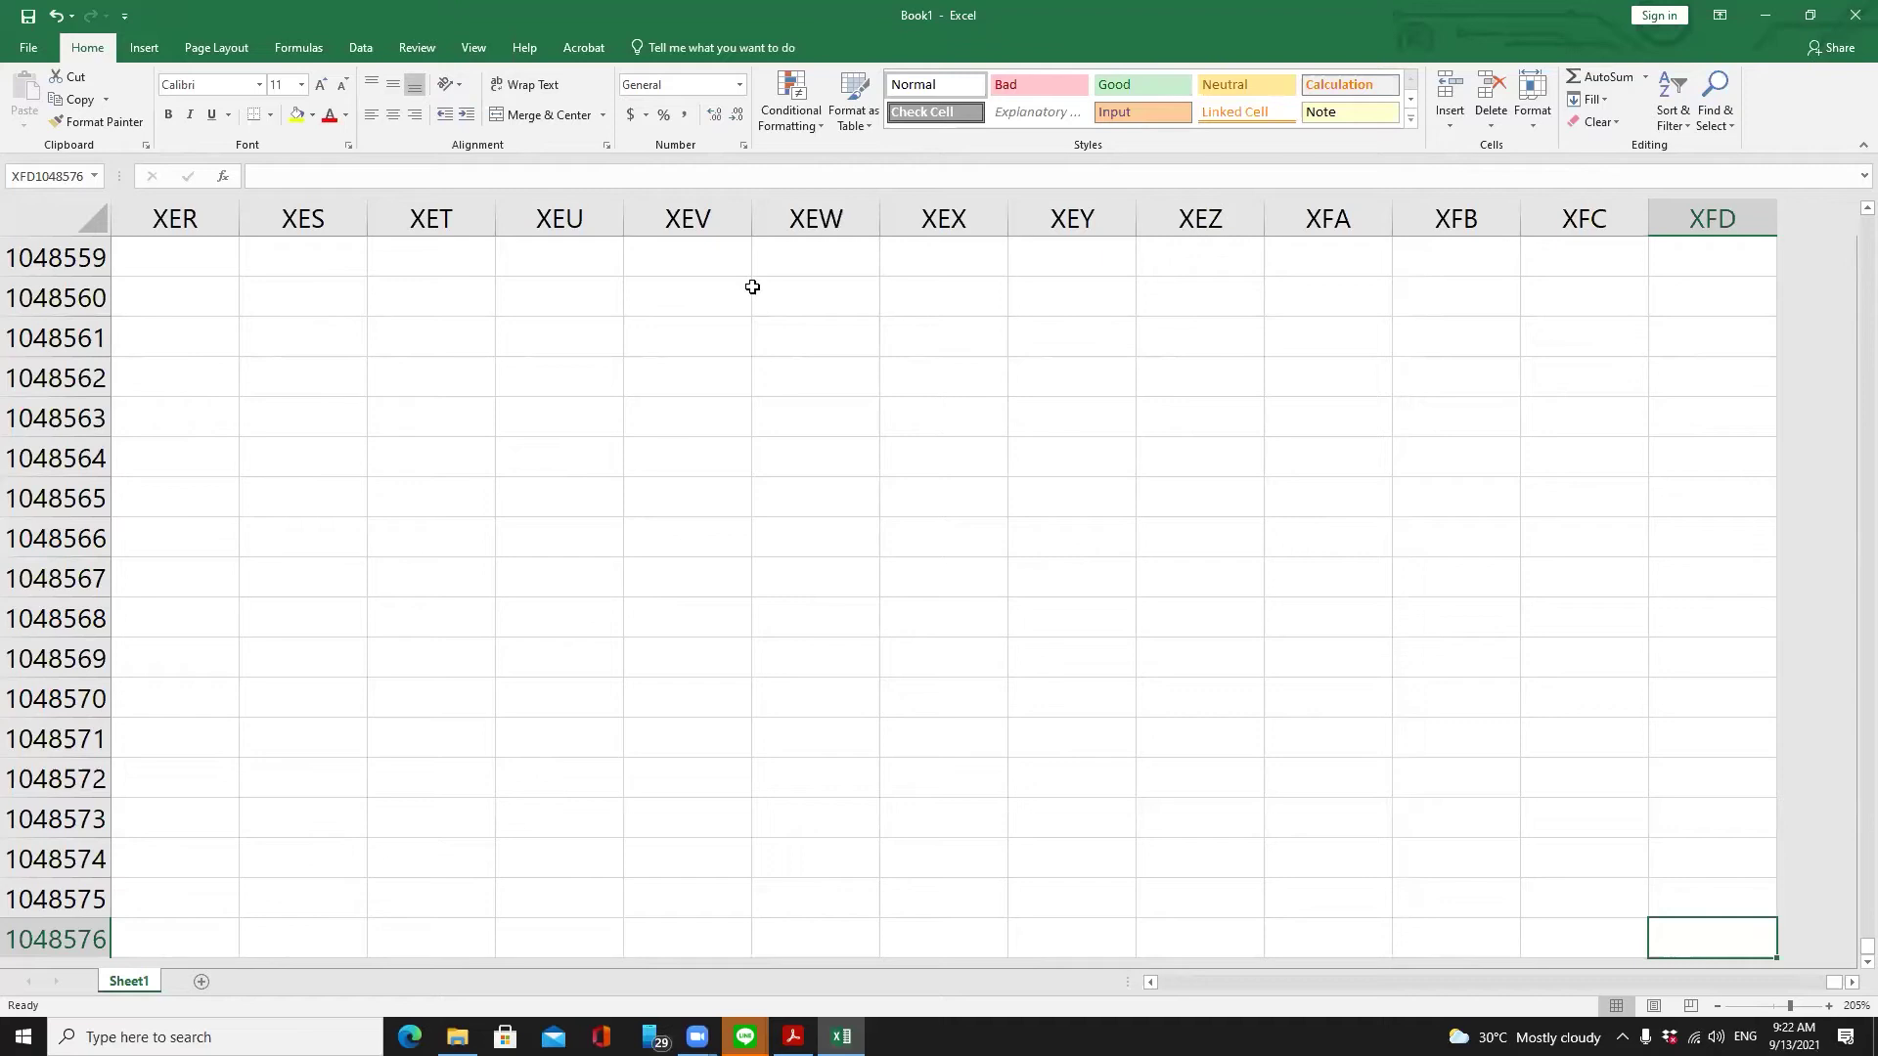
pyautogui.hotkey('ctrl', 'Home')
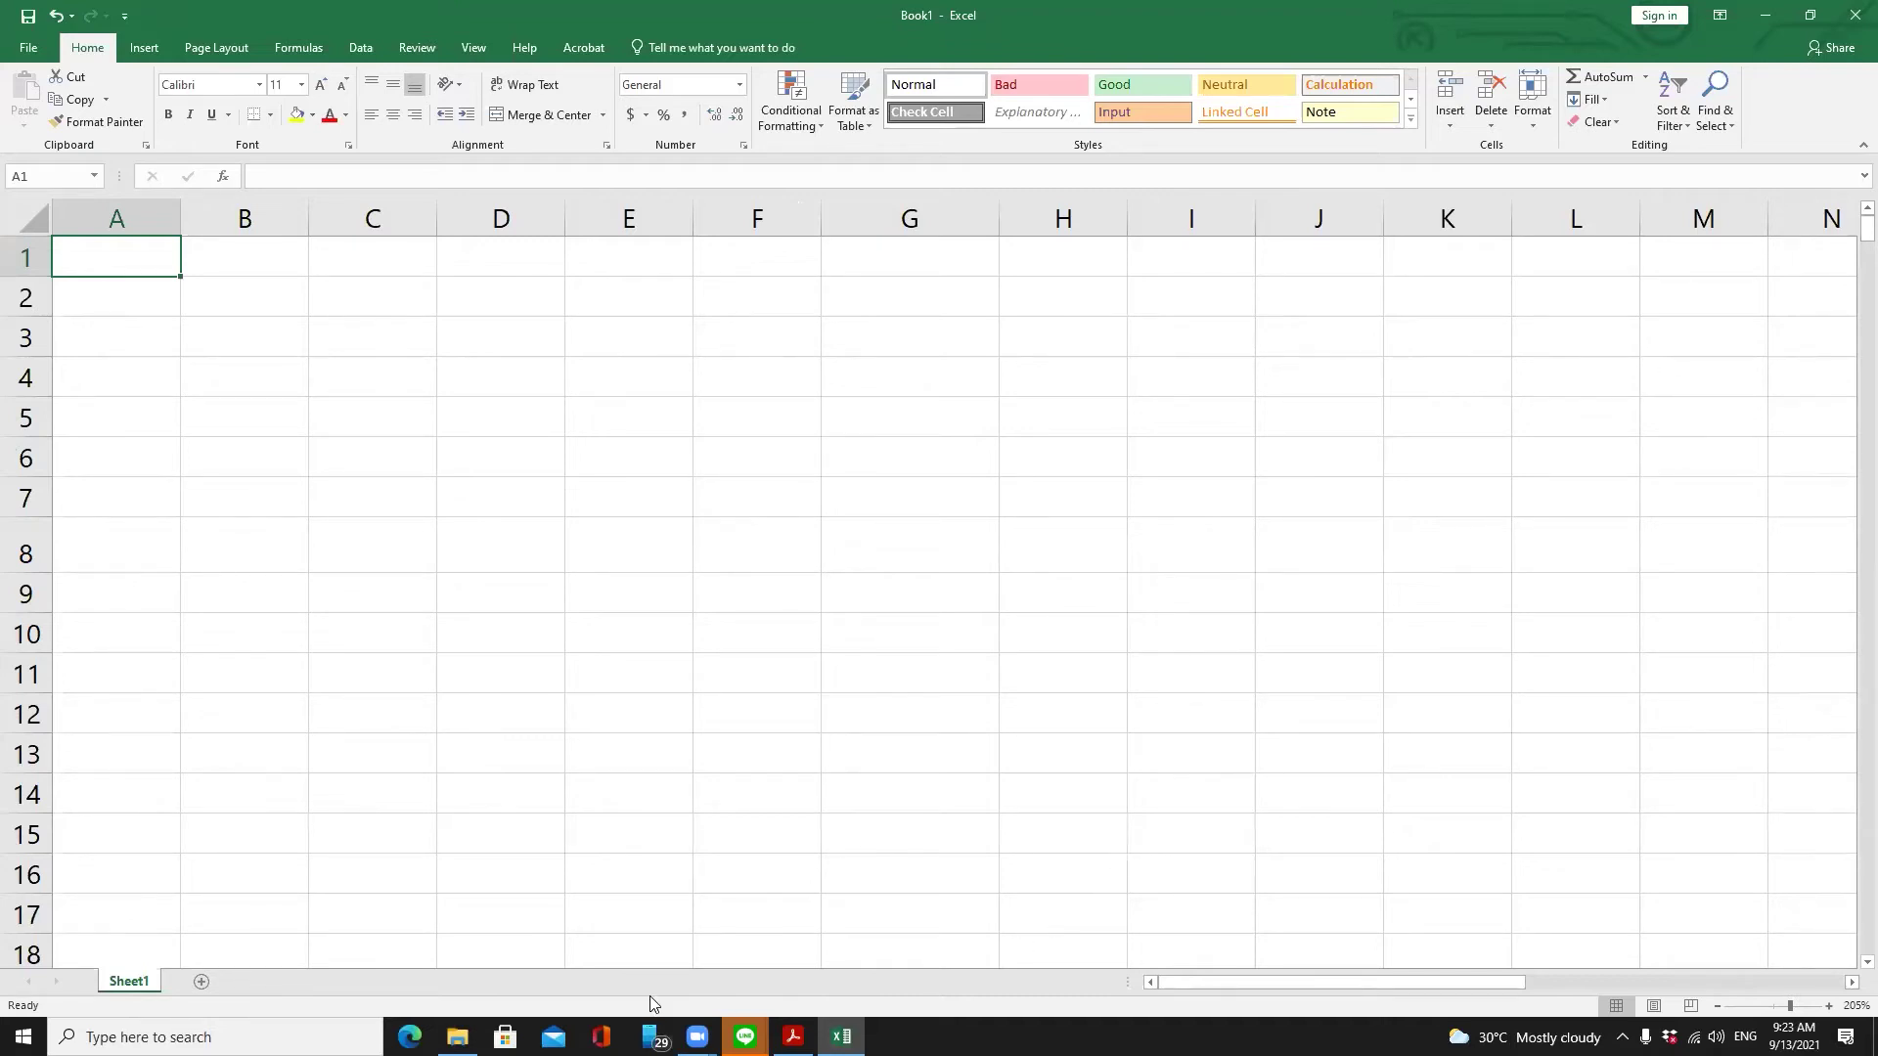
# Create Sheet2 and then Sheet3 as new empty sheets after Sheet1
pyautogui.click(206, 984)
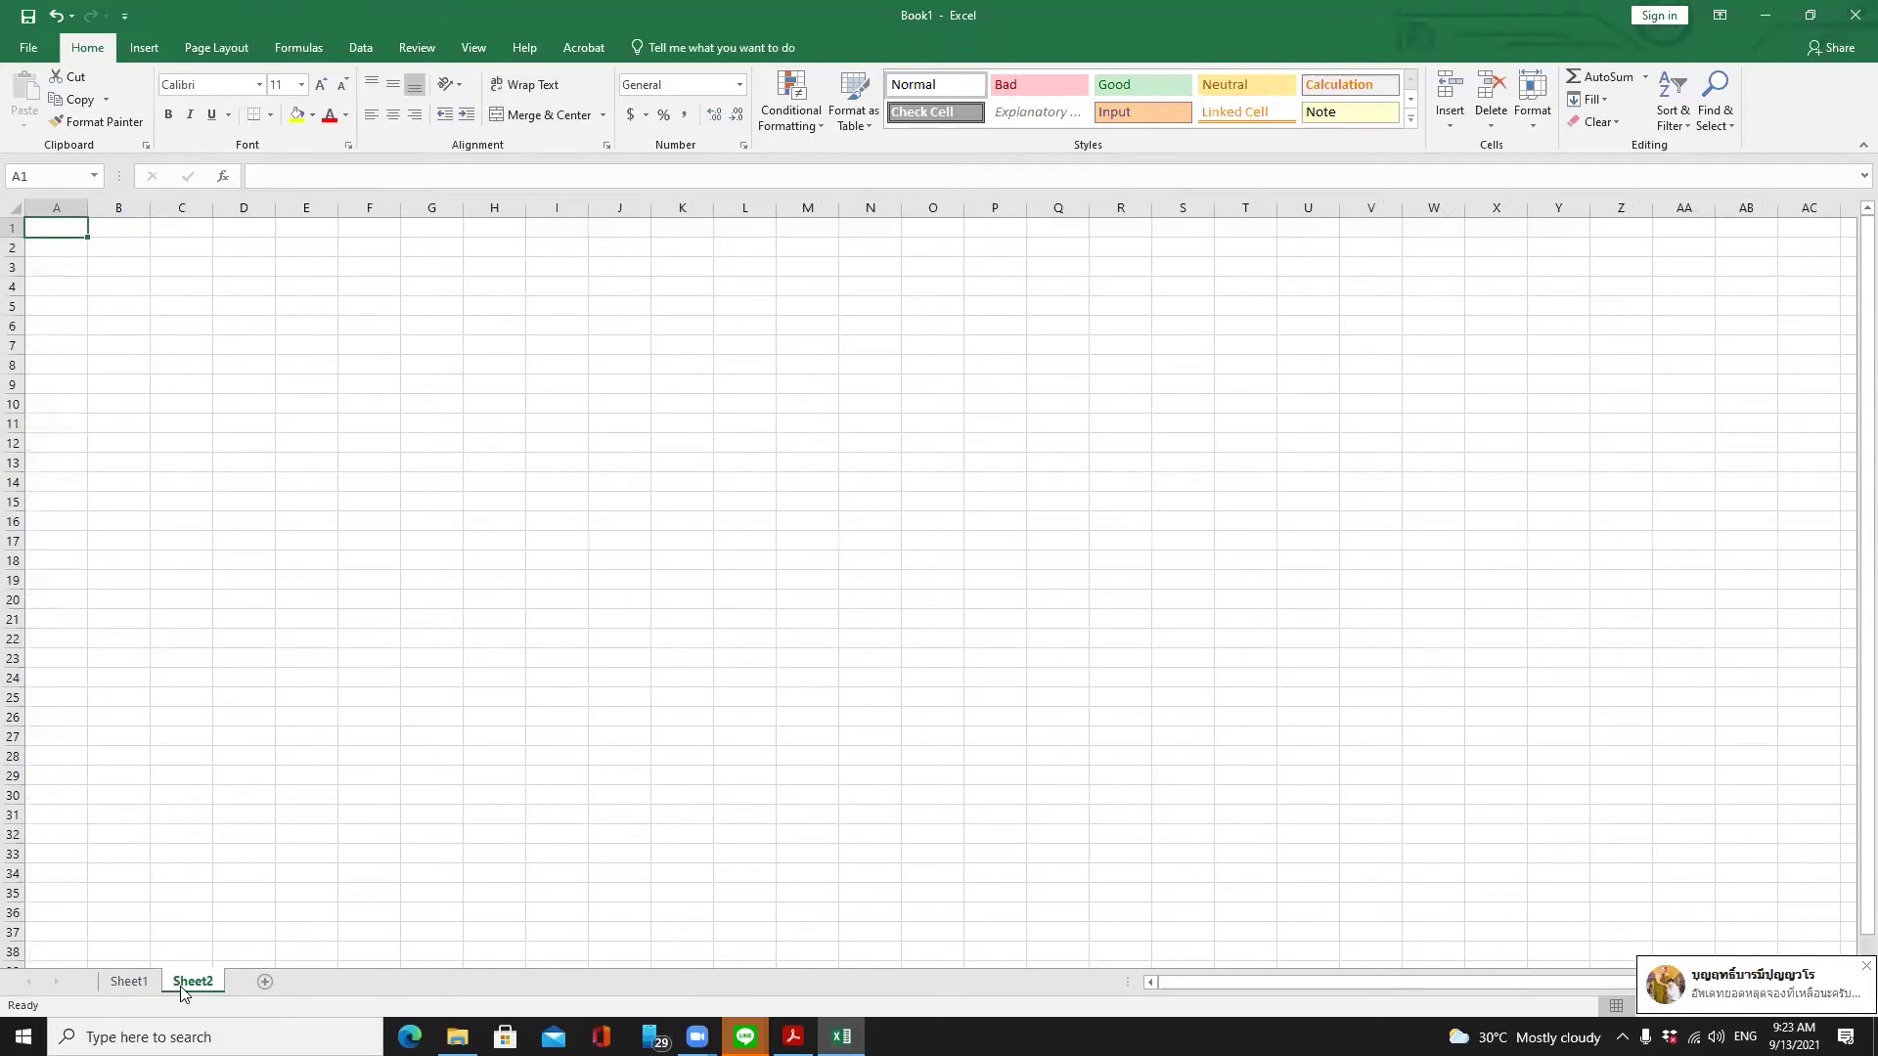
pyautogui.click(266, 984)
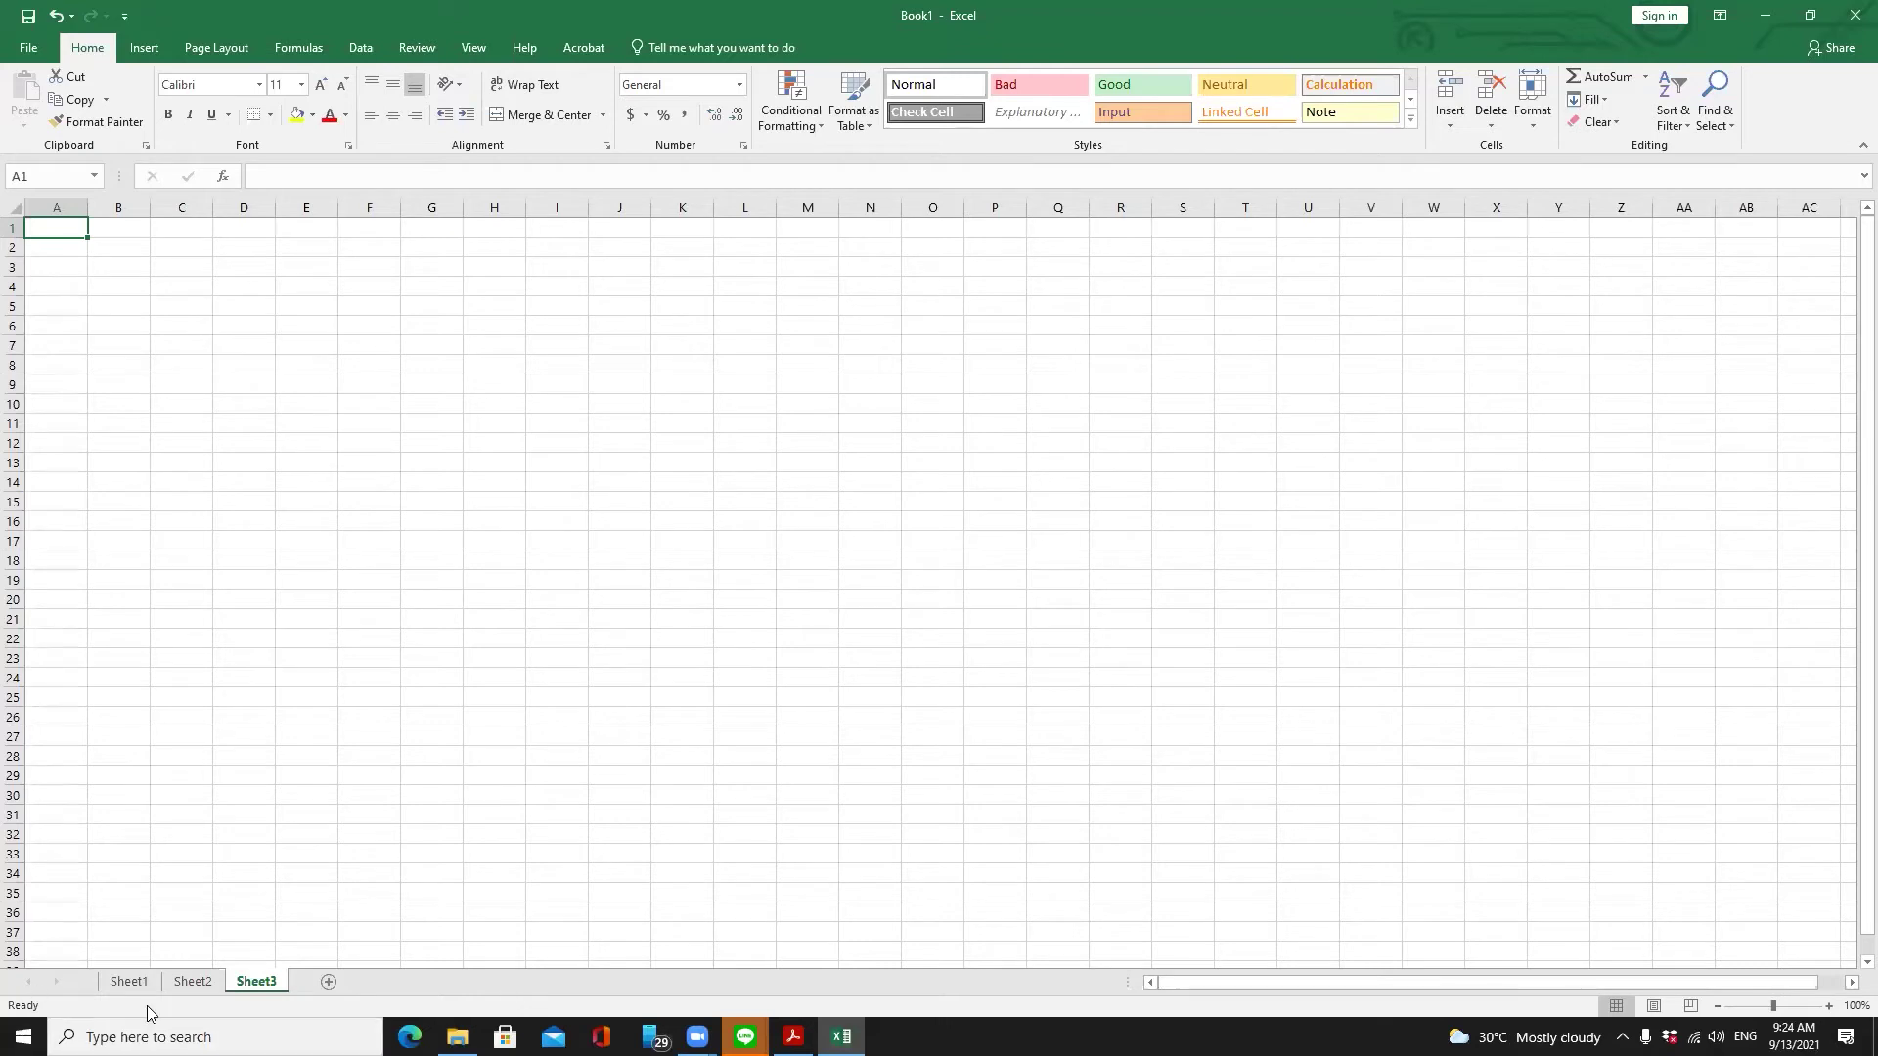
# Switch back and forth between the Sheet1 and Sheet2 tabs, finishing on Sheet2
pyautogui.click(125, 982)
pyautogui.click(193, 982)
pyautogui.click(129, 984)
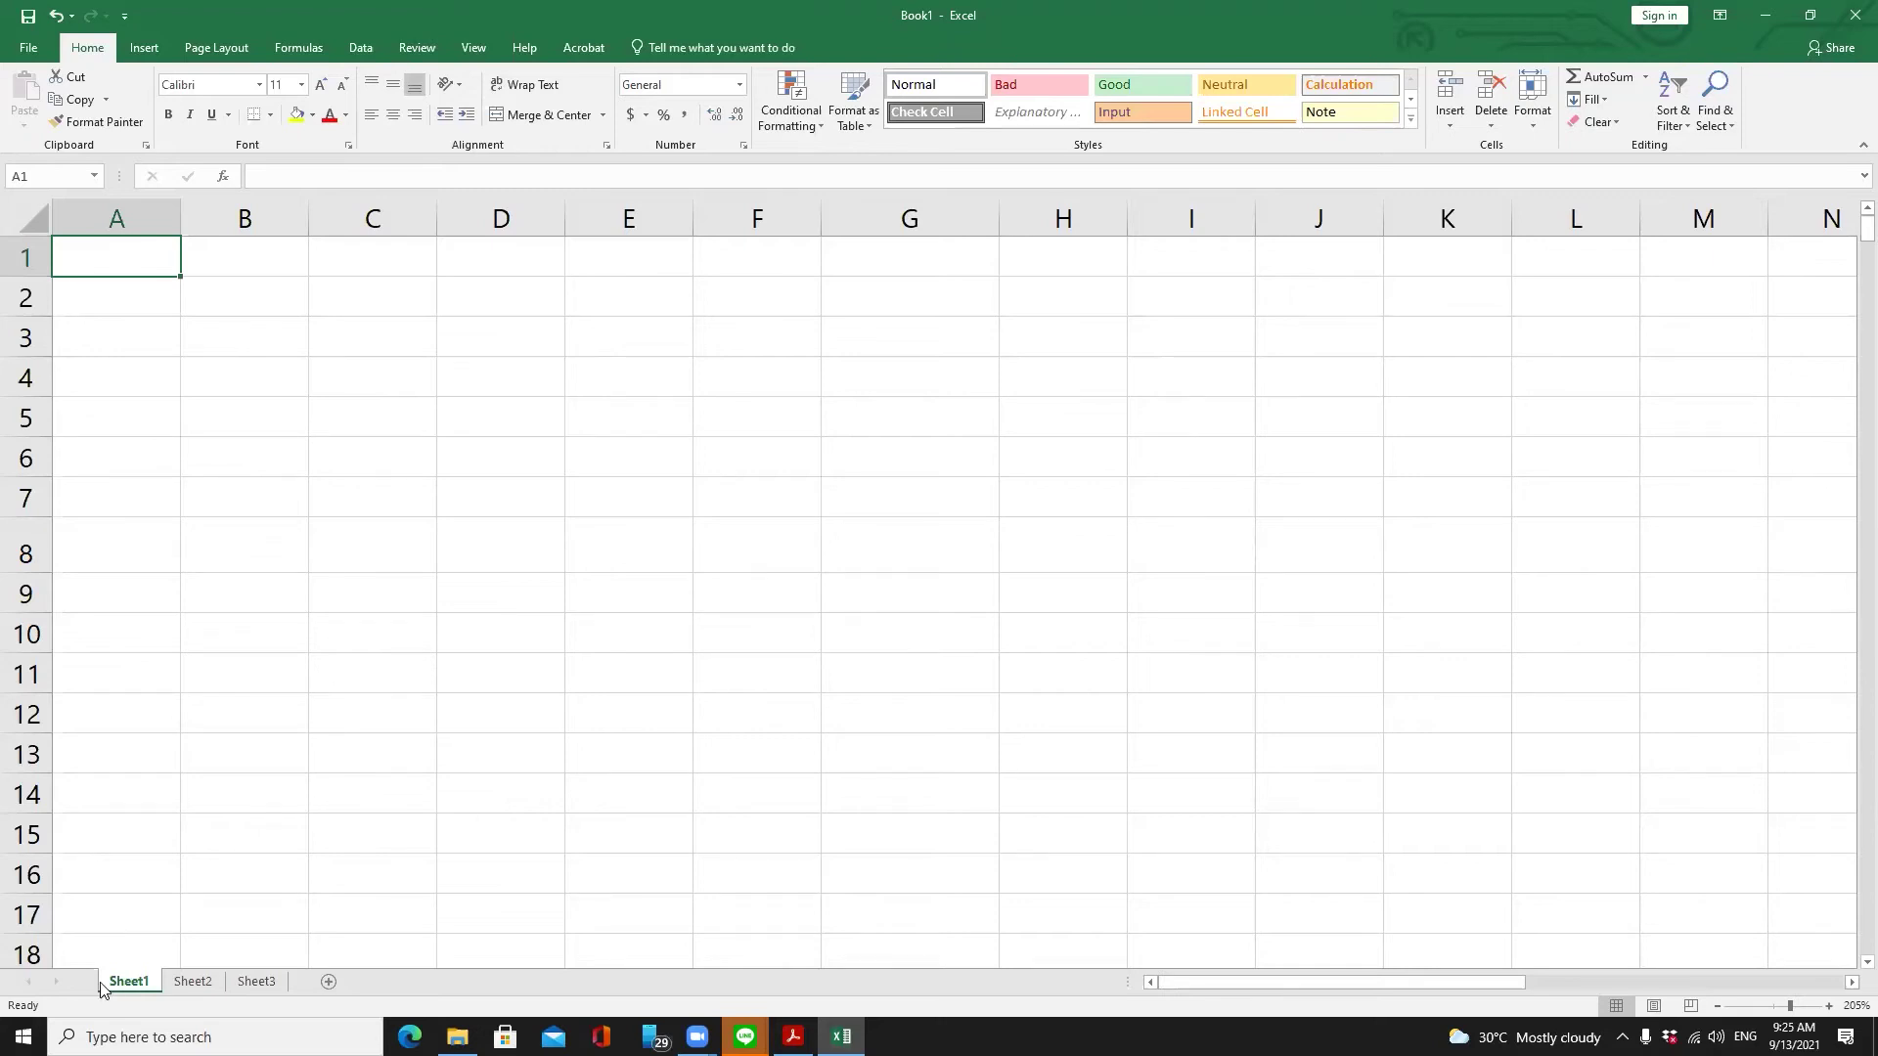
pyautogui.click(199, 986)
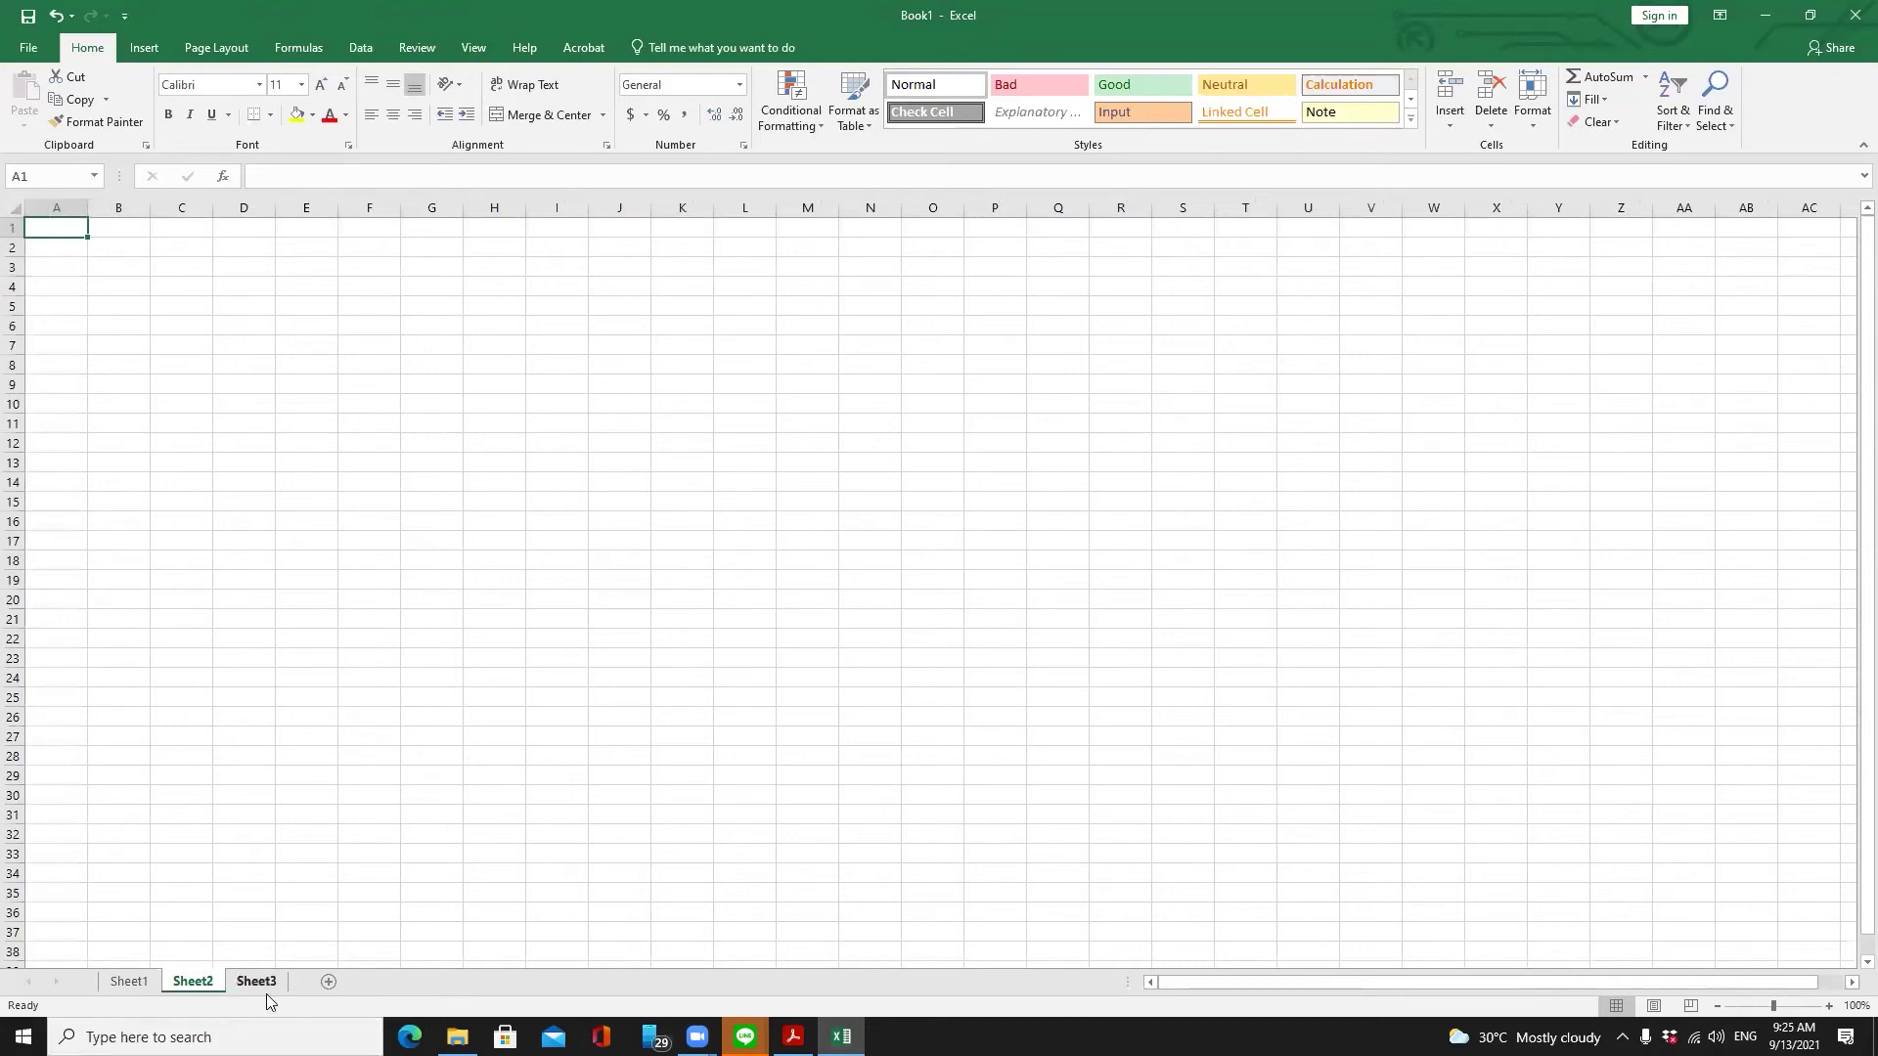
# Delete Sheet2 and then Sheet3 from their tab menus, leaving only Sheet1
pyautogui.rightClick(199, 990)
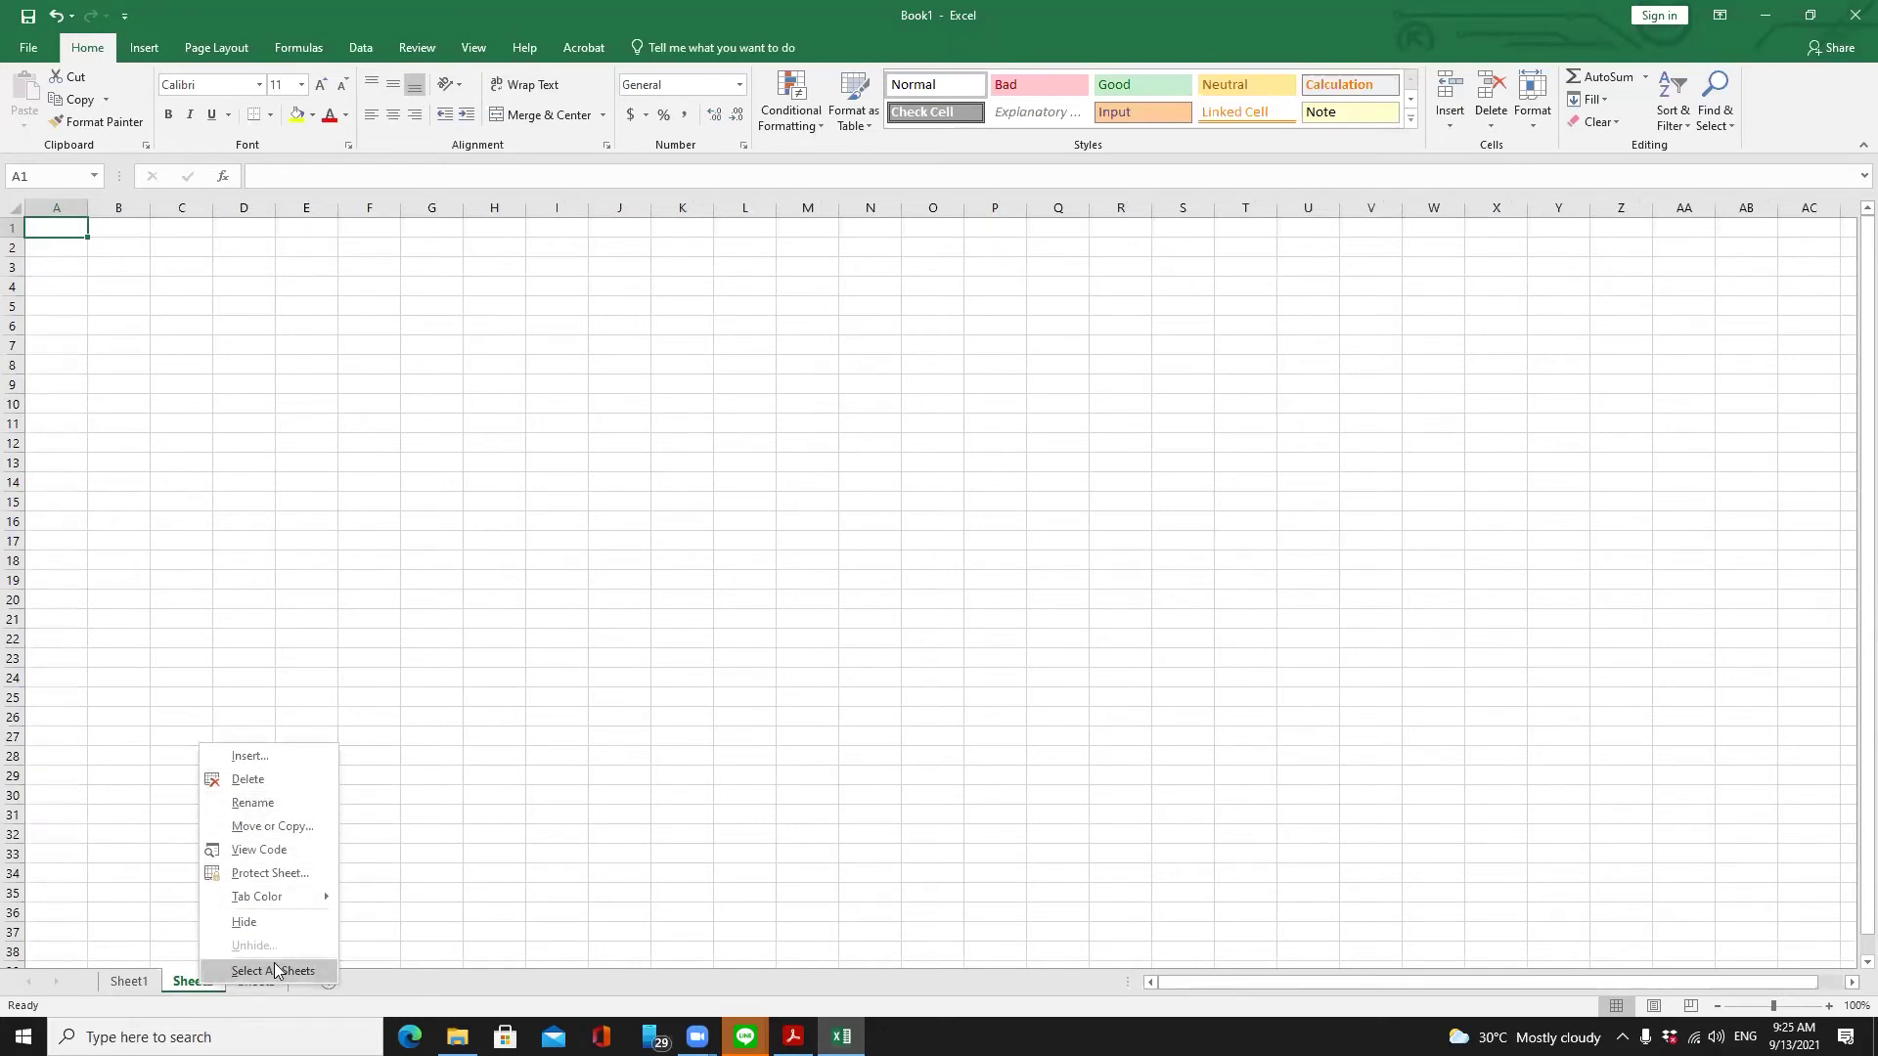
pyautogui.click(278, 784)
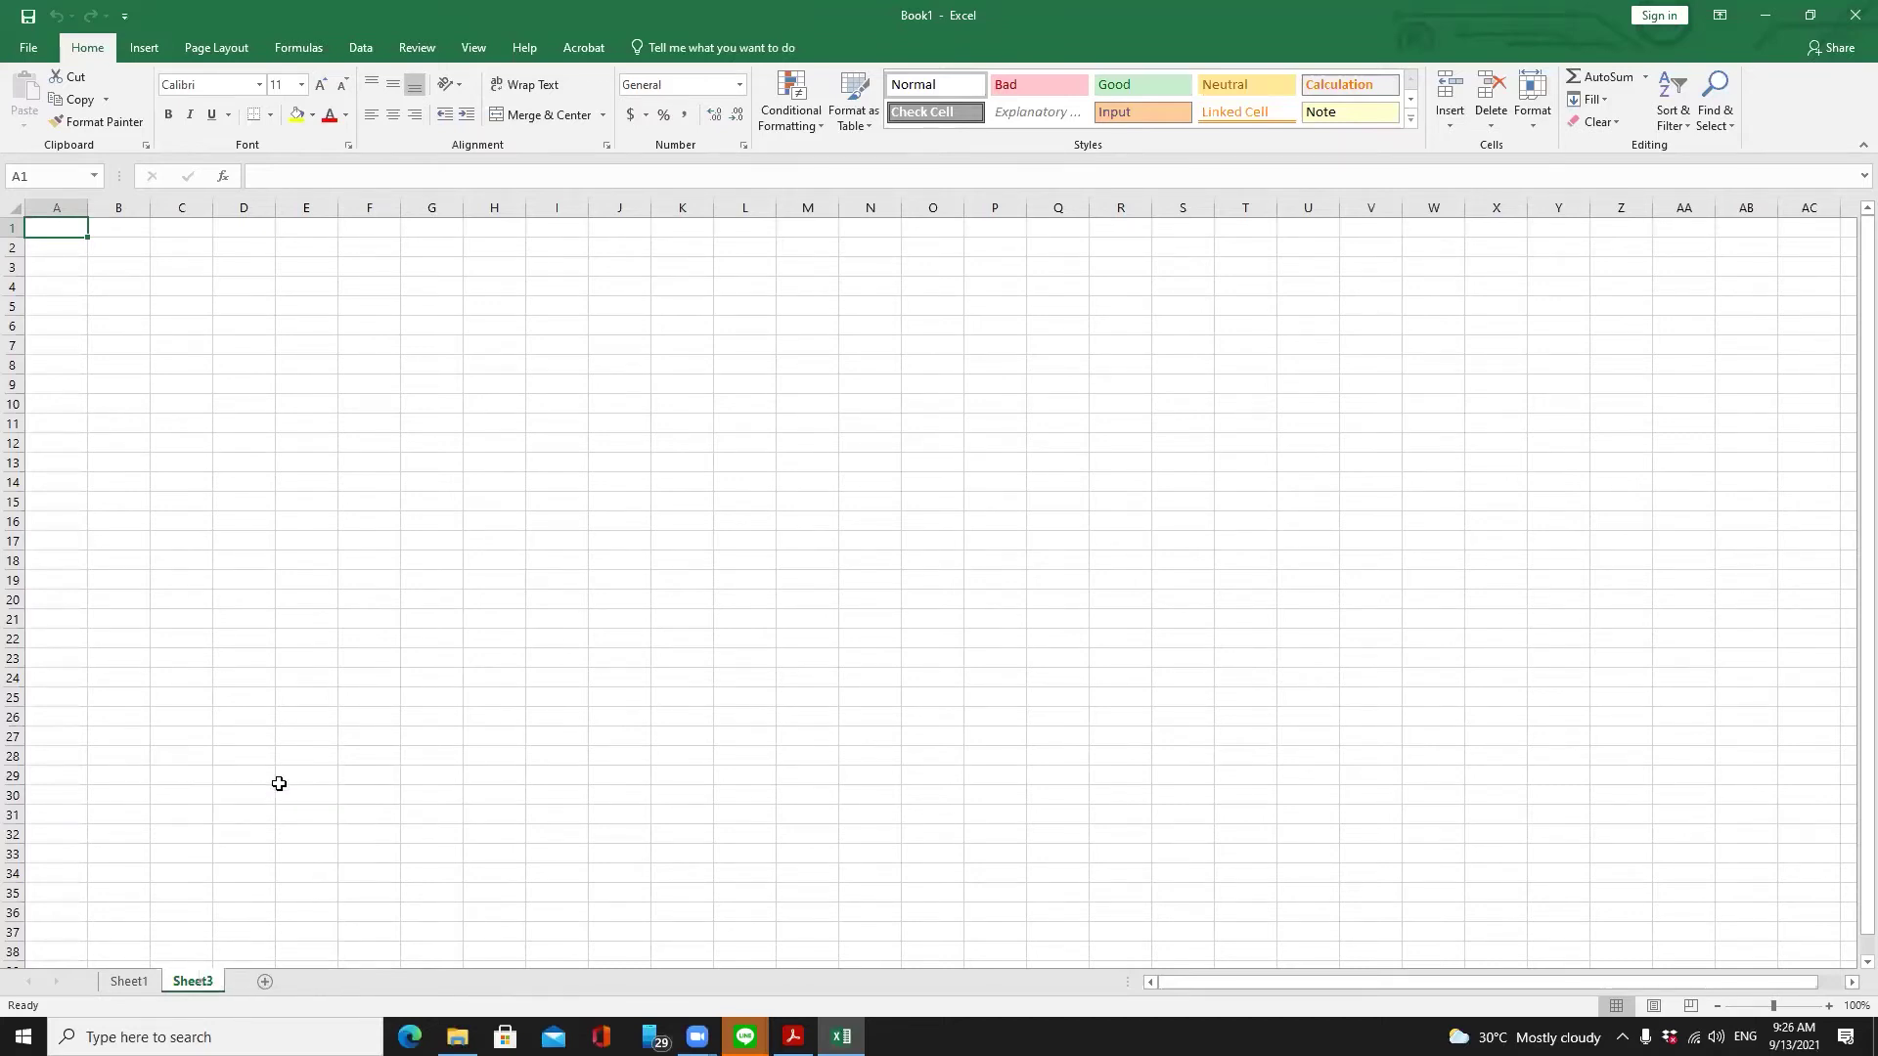
pyautogui.rightClick(197, 983)
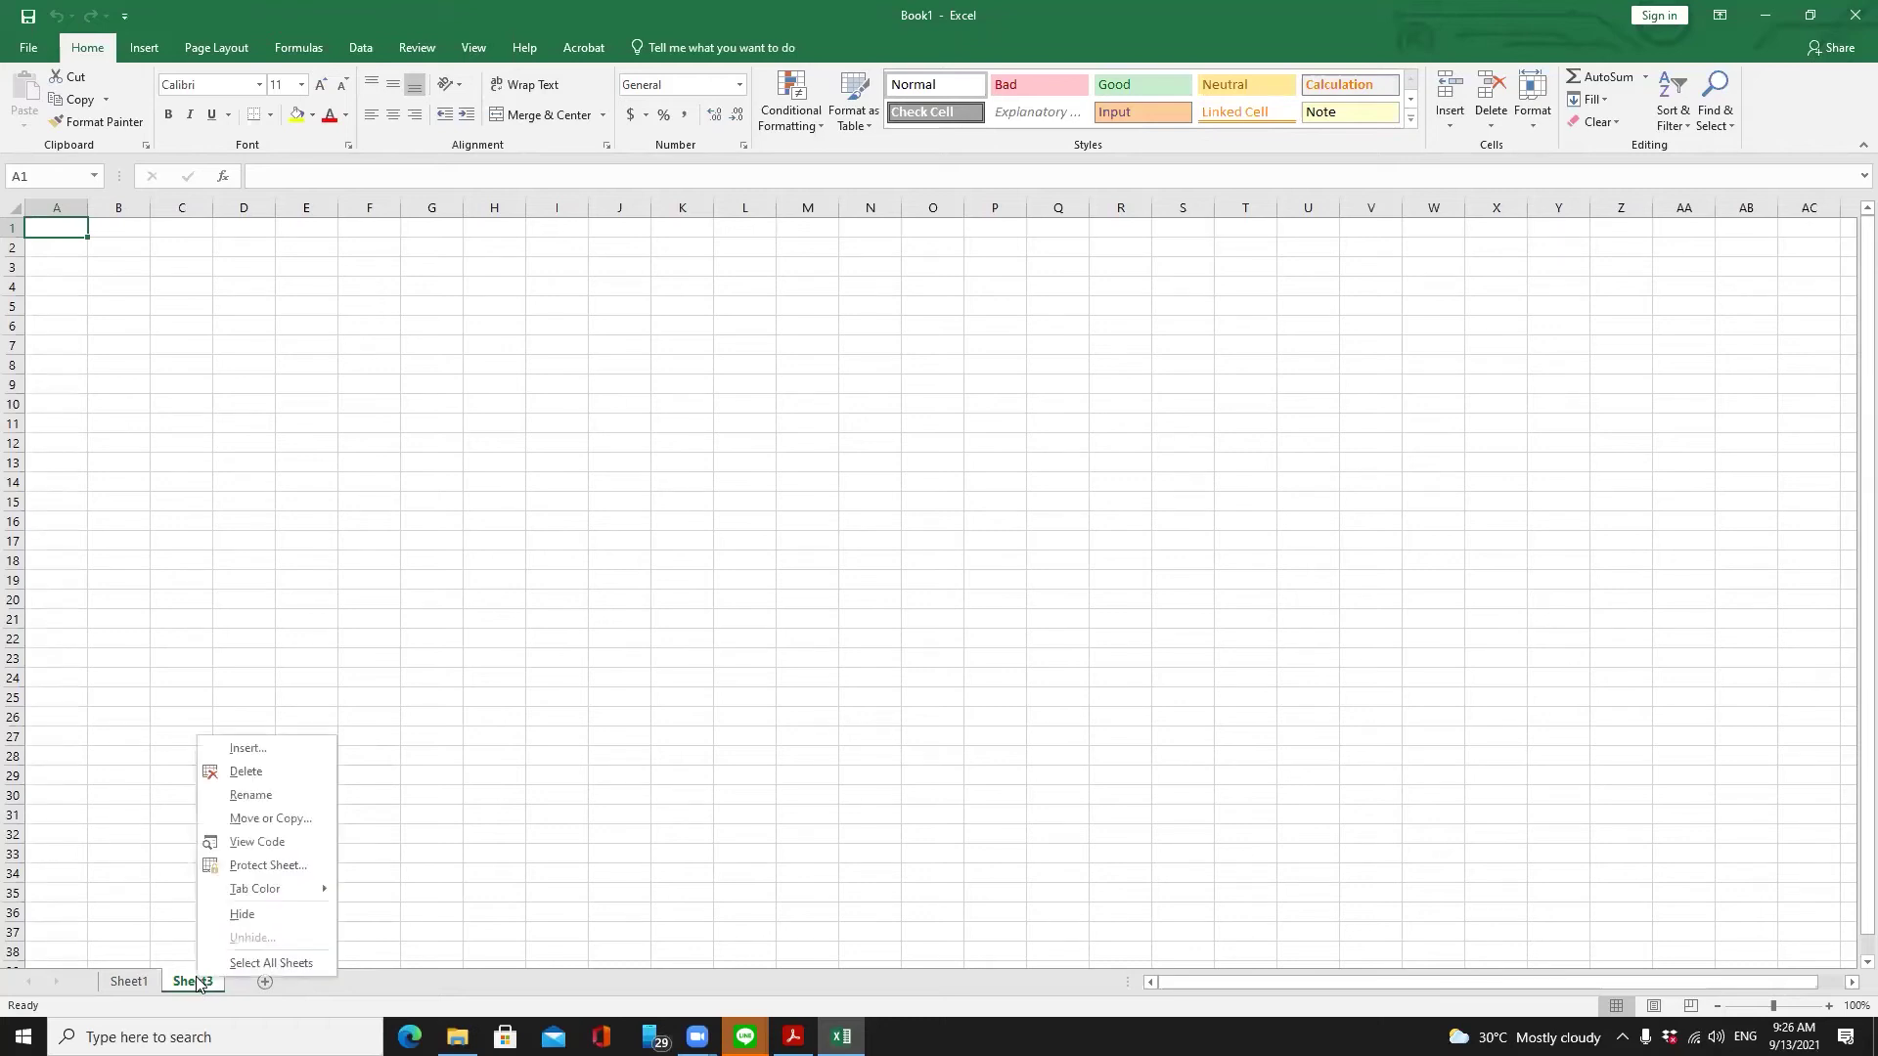
pyautogui.click(237, 772)
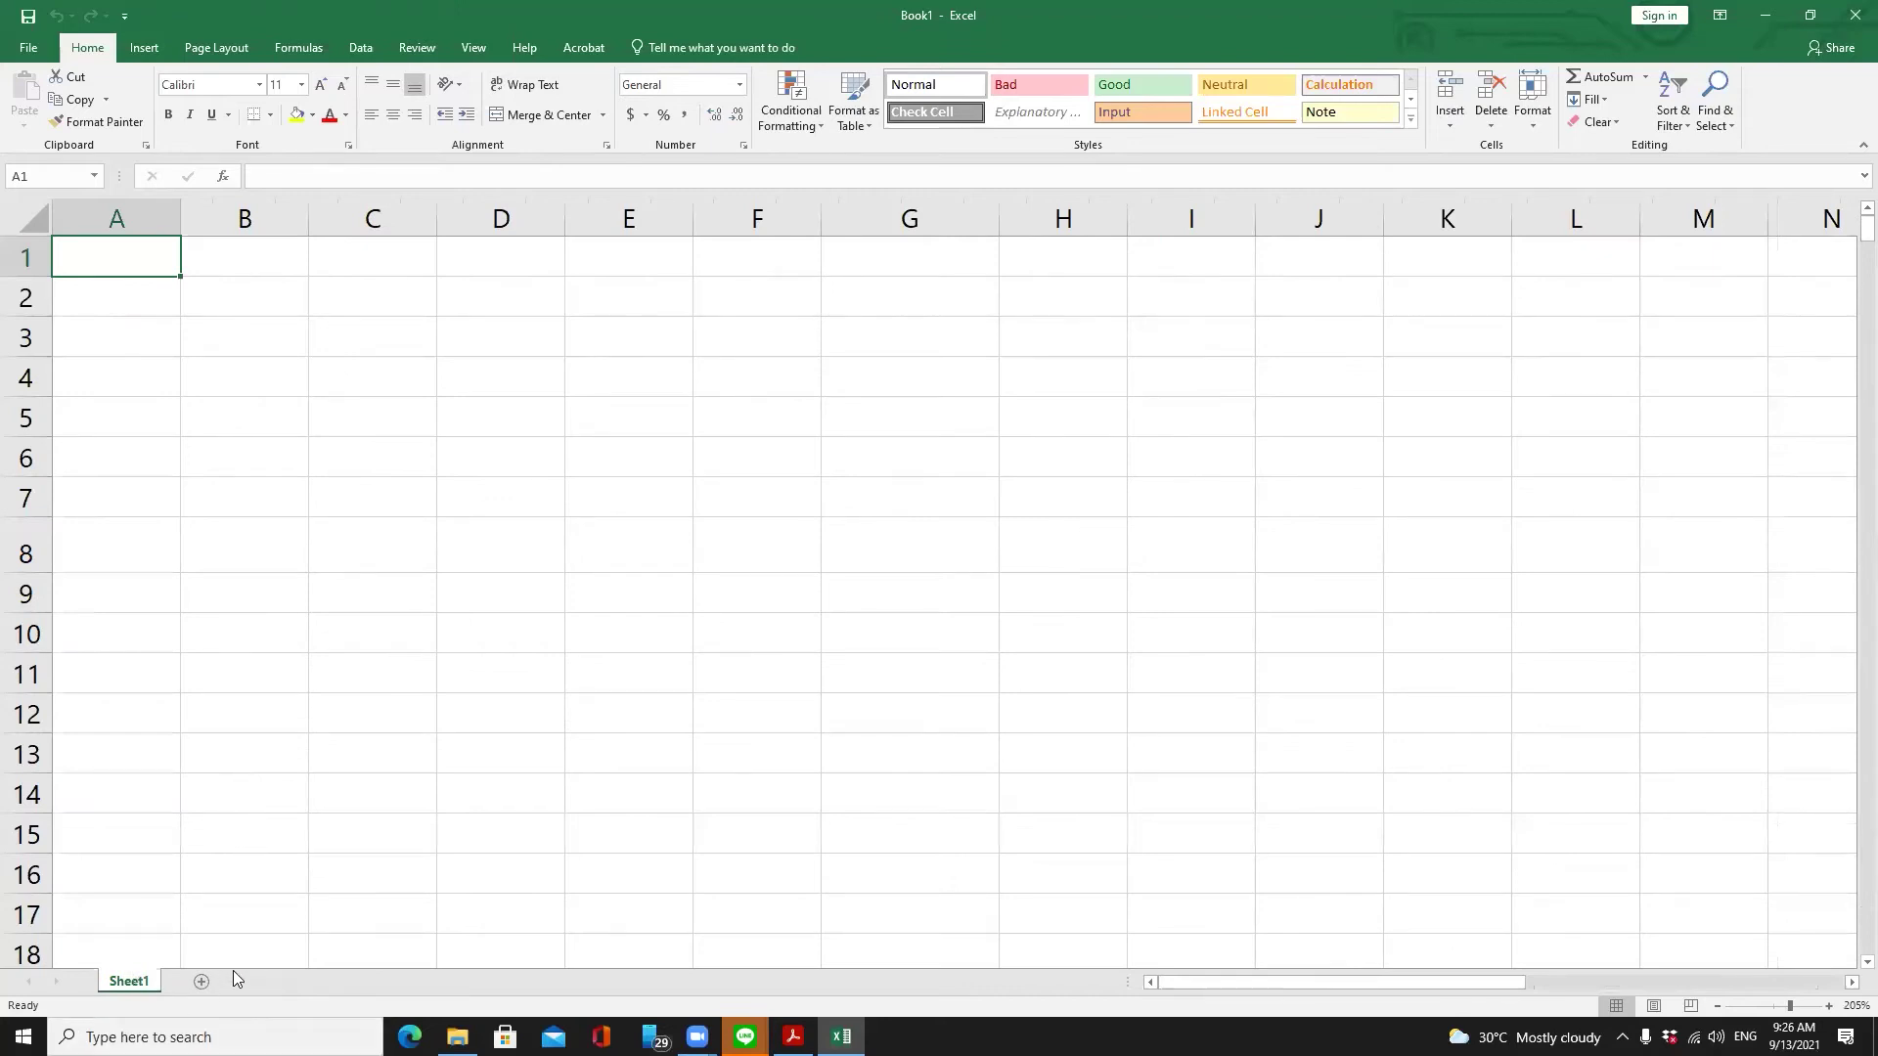
# Create Sheet4 and then Sheet5 as new empty sheets following Sheet1
pyautogui.click(200, 983)
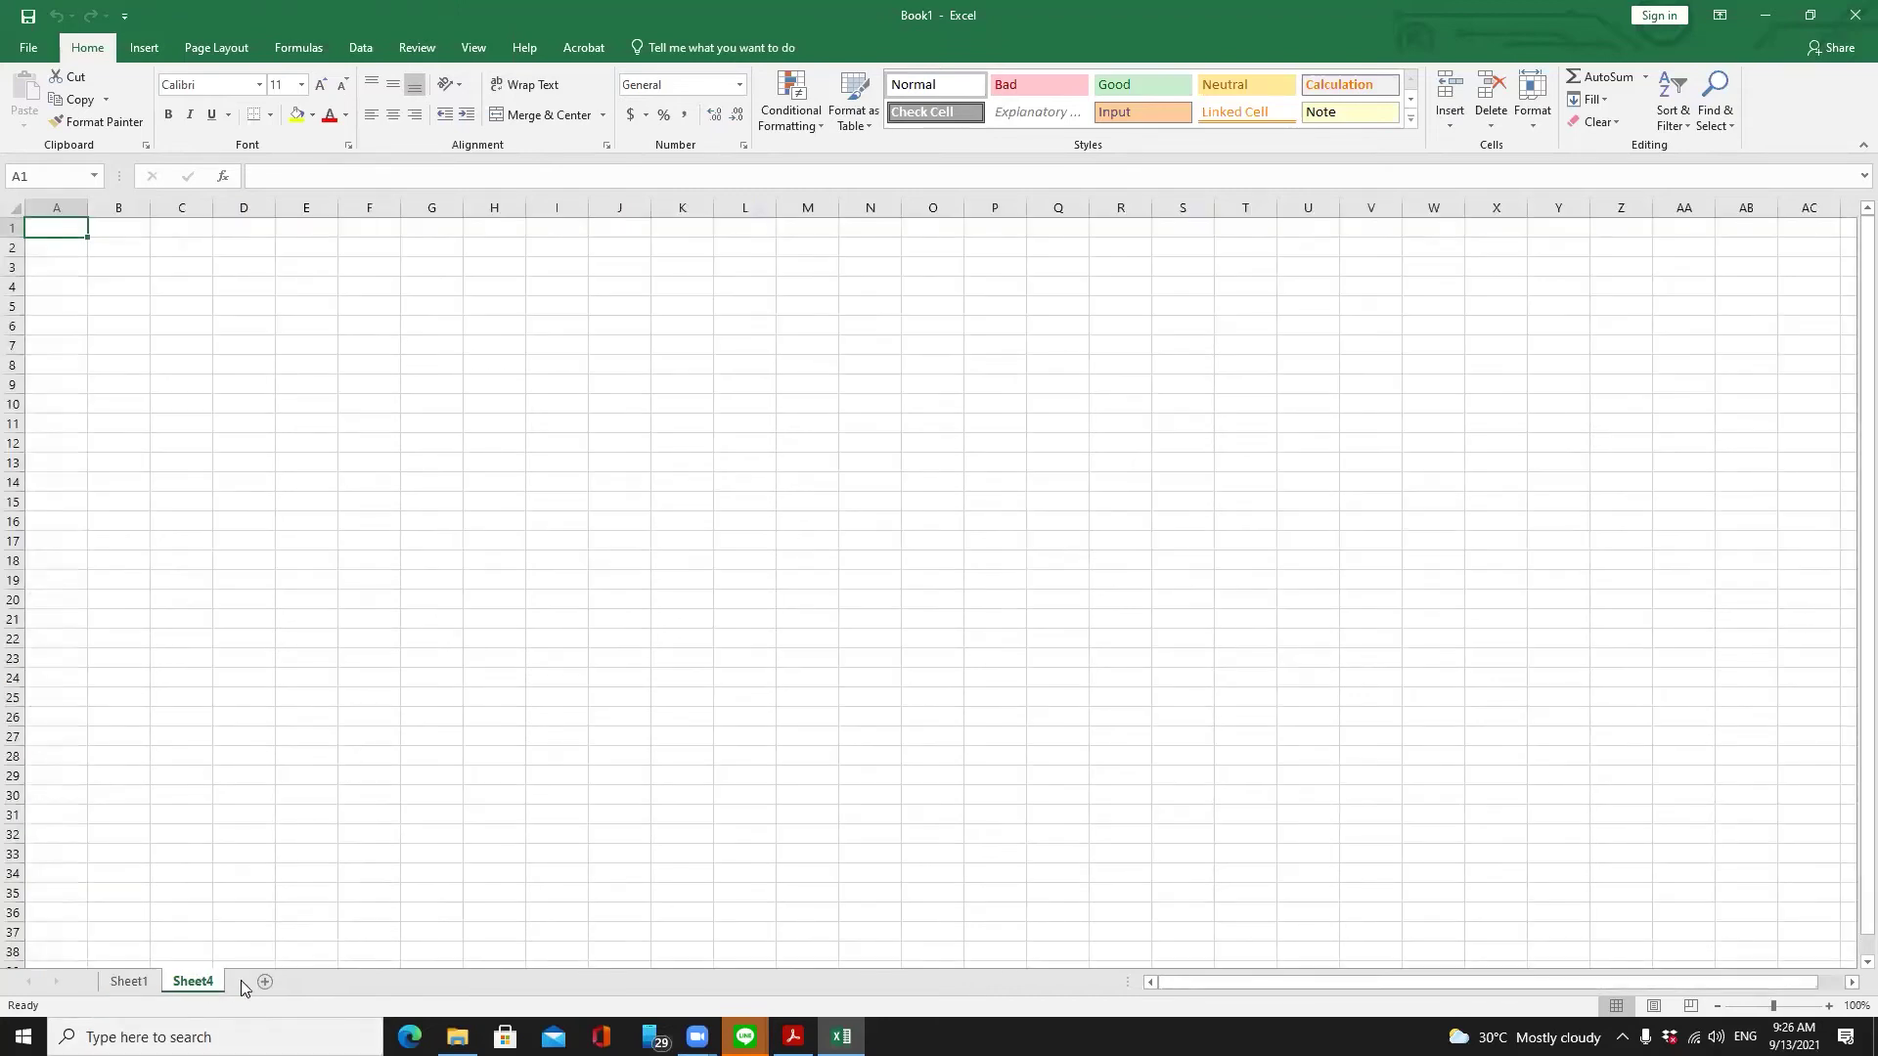
pyautogui.click(260, 980)
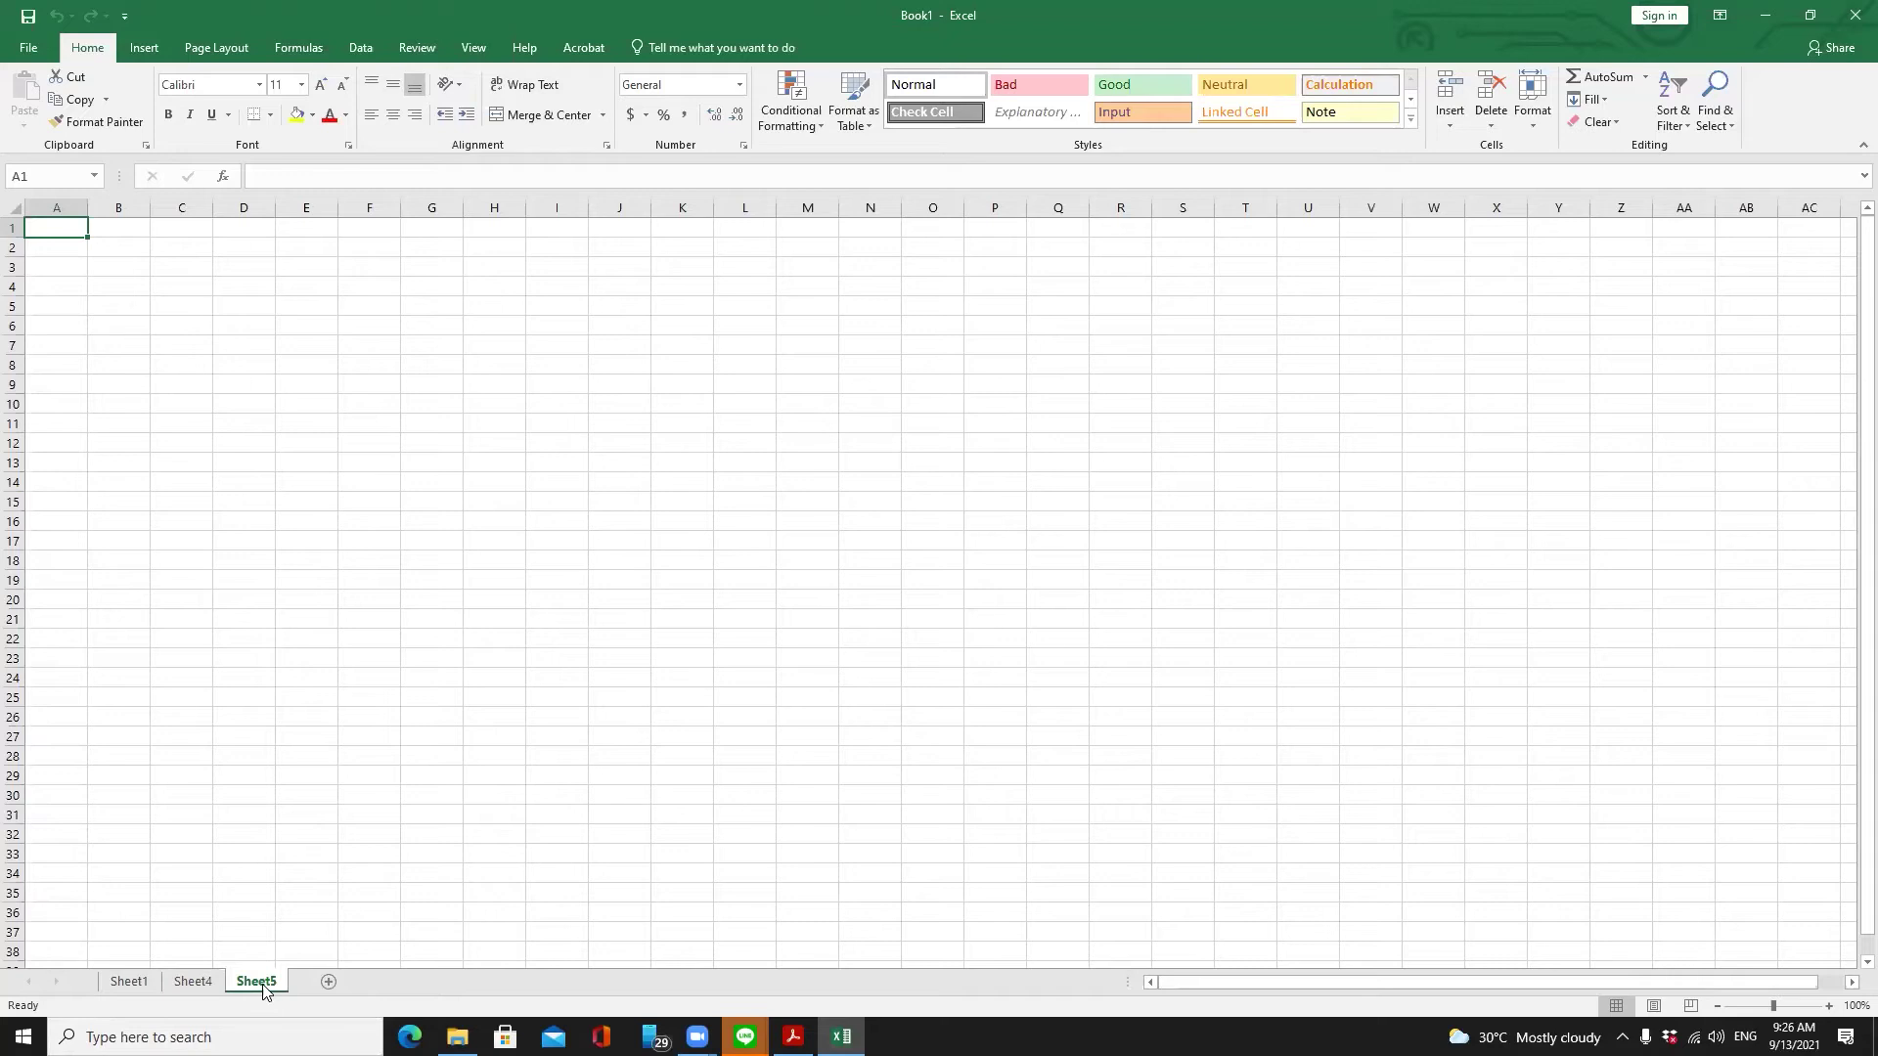
# Drag Sheet5 ahead of Sheet4 and return Sheet1 to the leftmost tab position
pyautogui.moveTo(262, 991); pyautogui.dragTo(196, 981)
pyautogui.moveTo(196, 981); pyautogui.dragTo(109, 976)
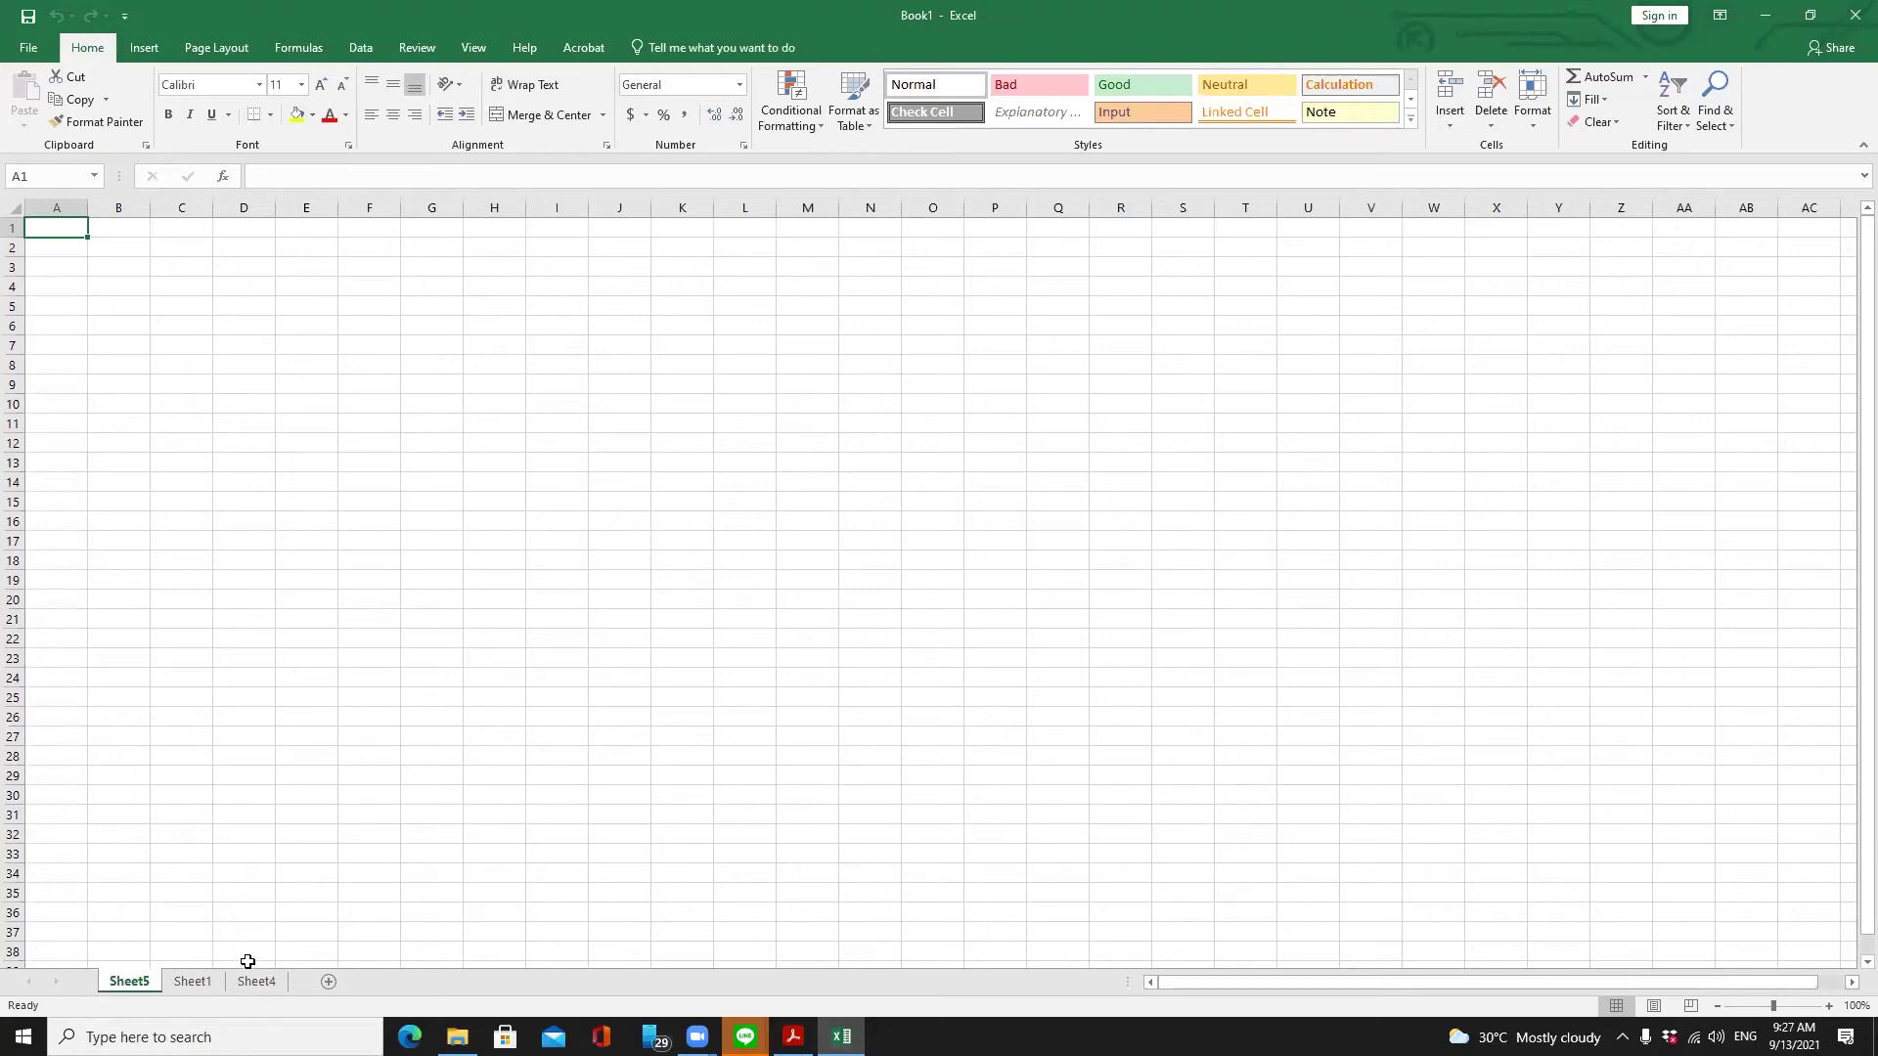
pyautogui.moveTo(193, 981); pyautogui.dragTo(293, 979)
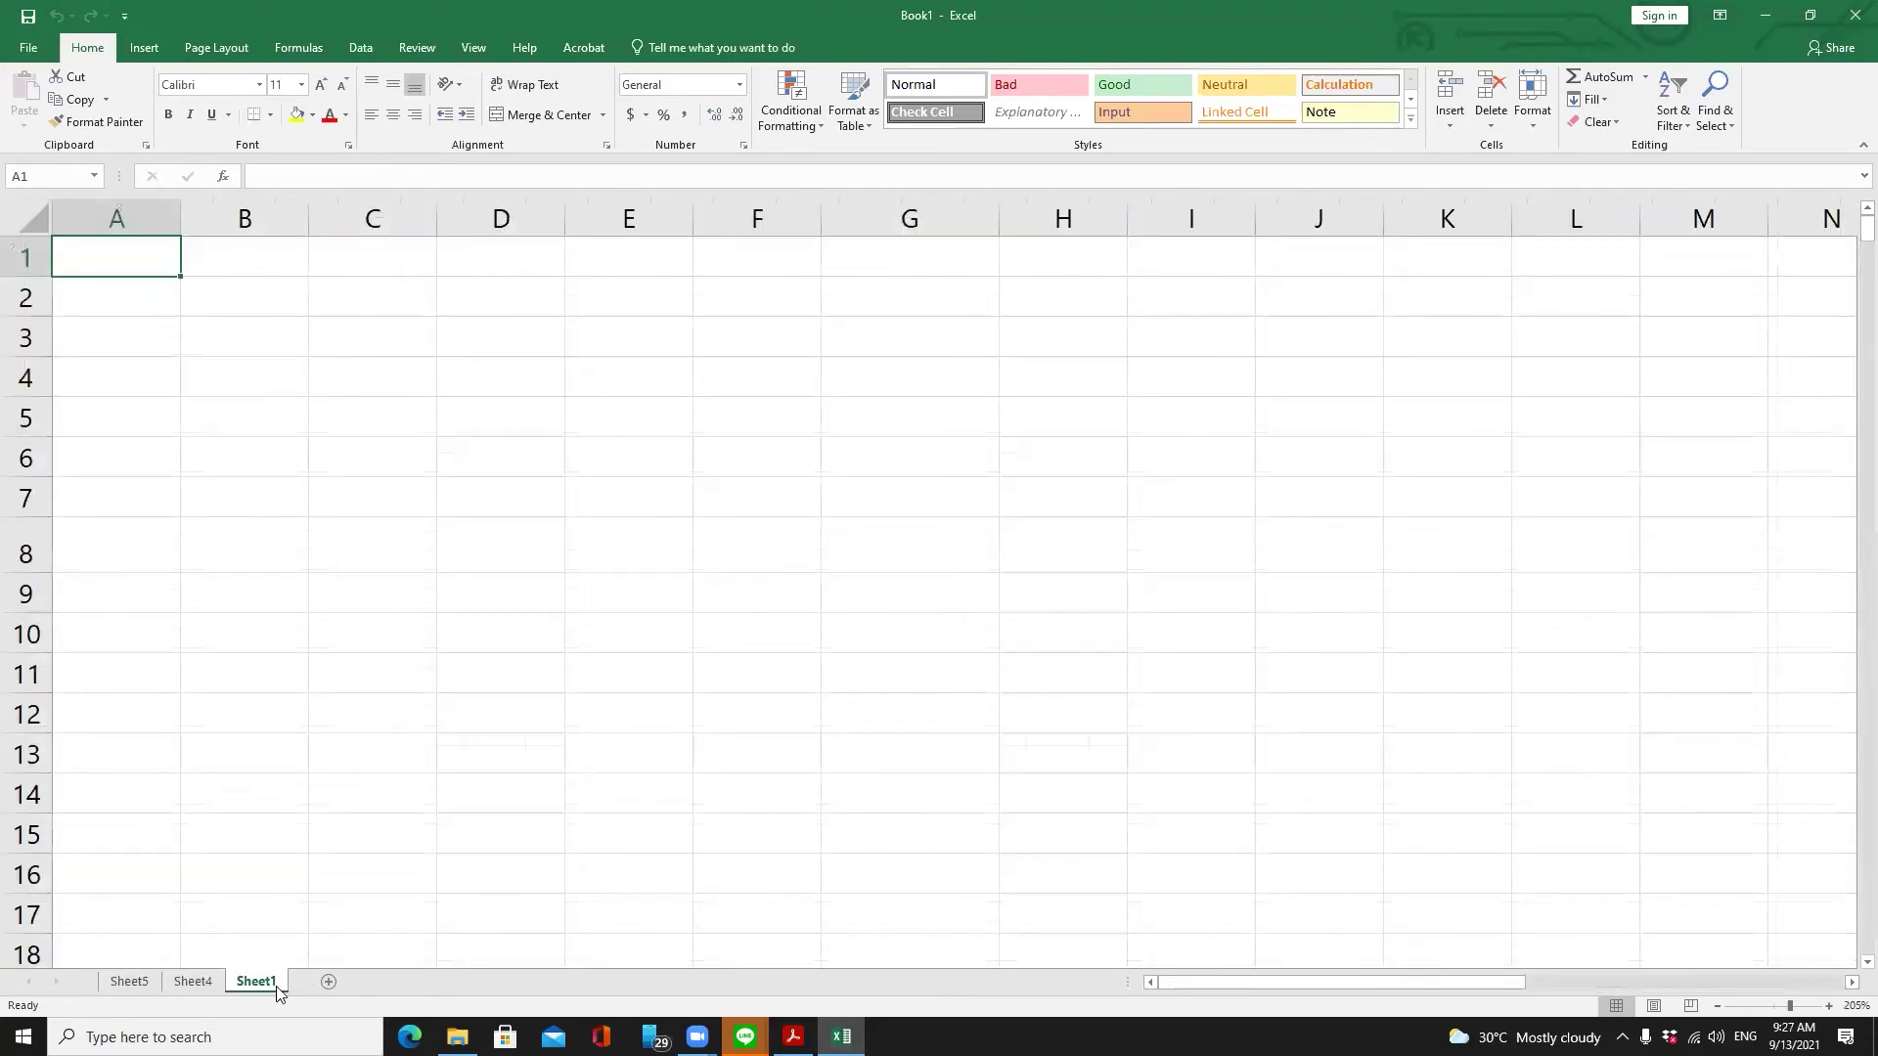
pyautogui.moveTo(171, 983); pyautogui.dragTo(109, 979)
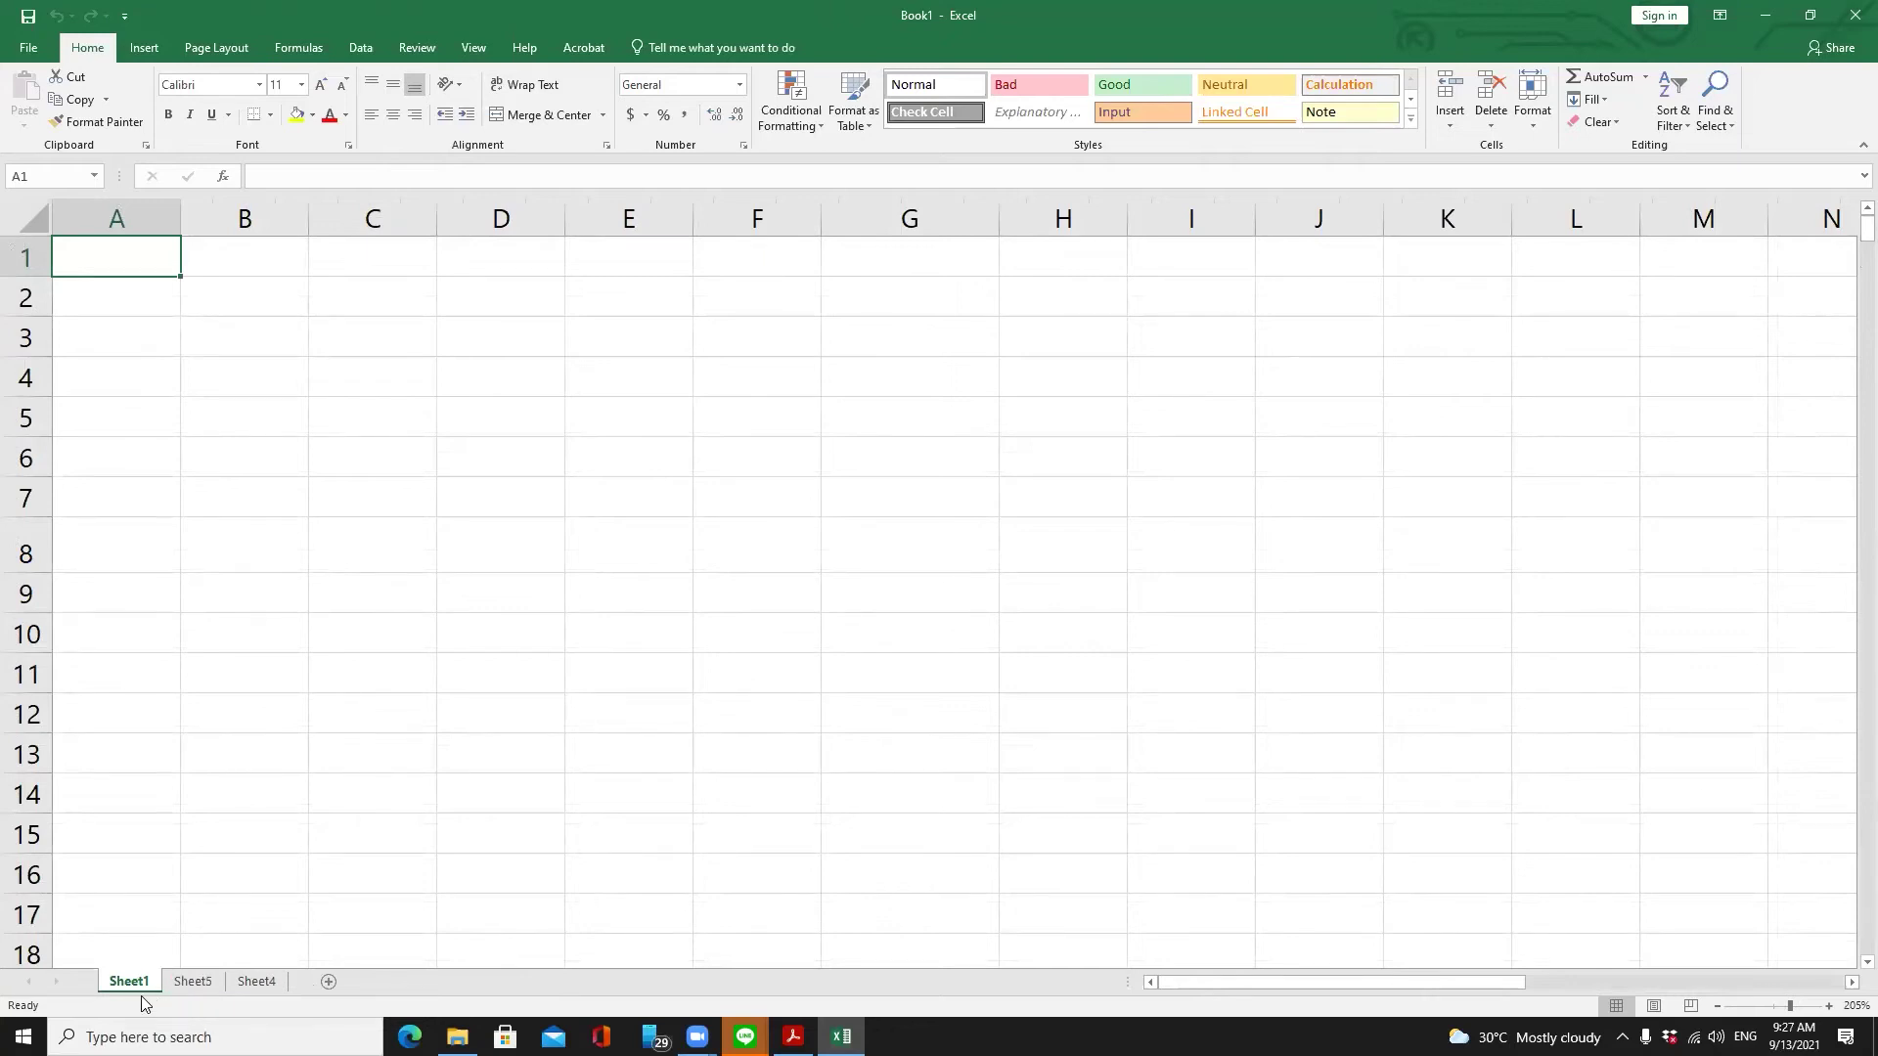
# Delete Sheet5 and then Sheet4 from their tab menus, leaving only Sheet1
pyautogui.scroll(-3, 1091, 840)
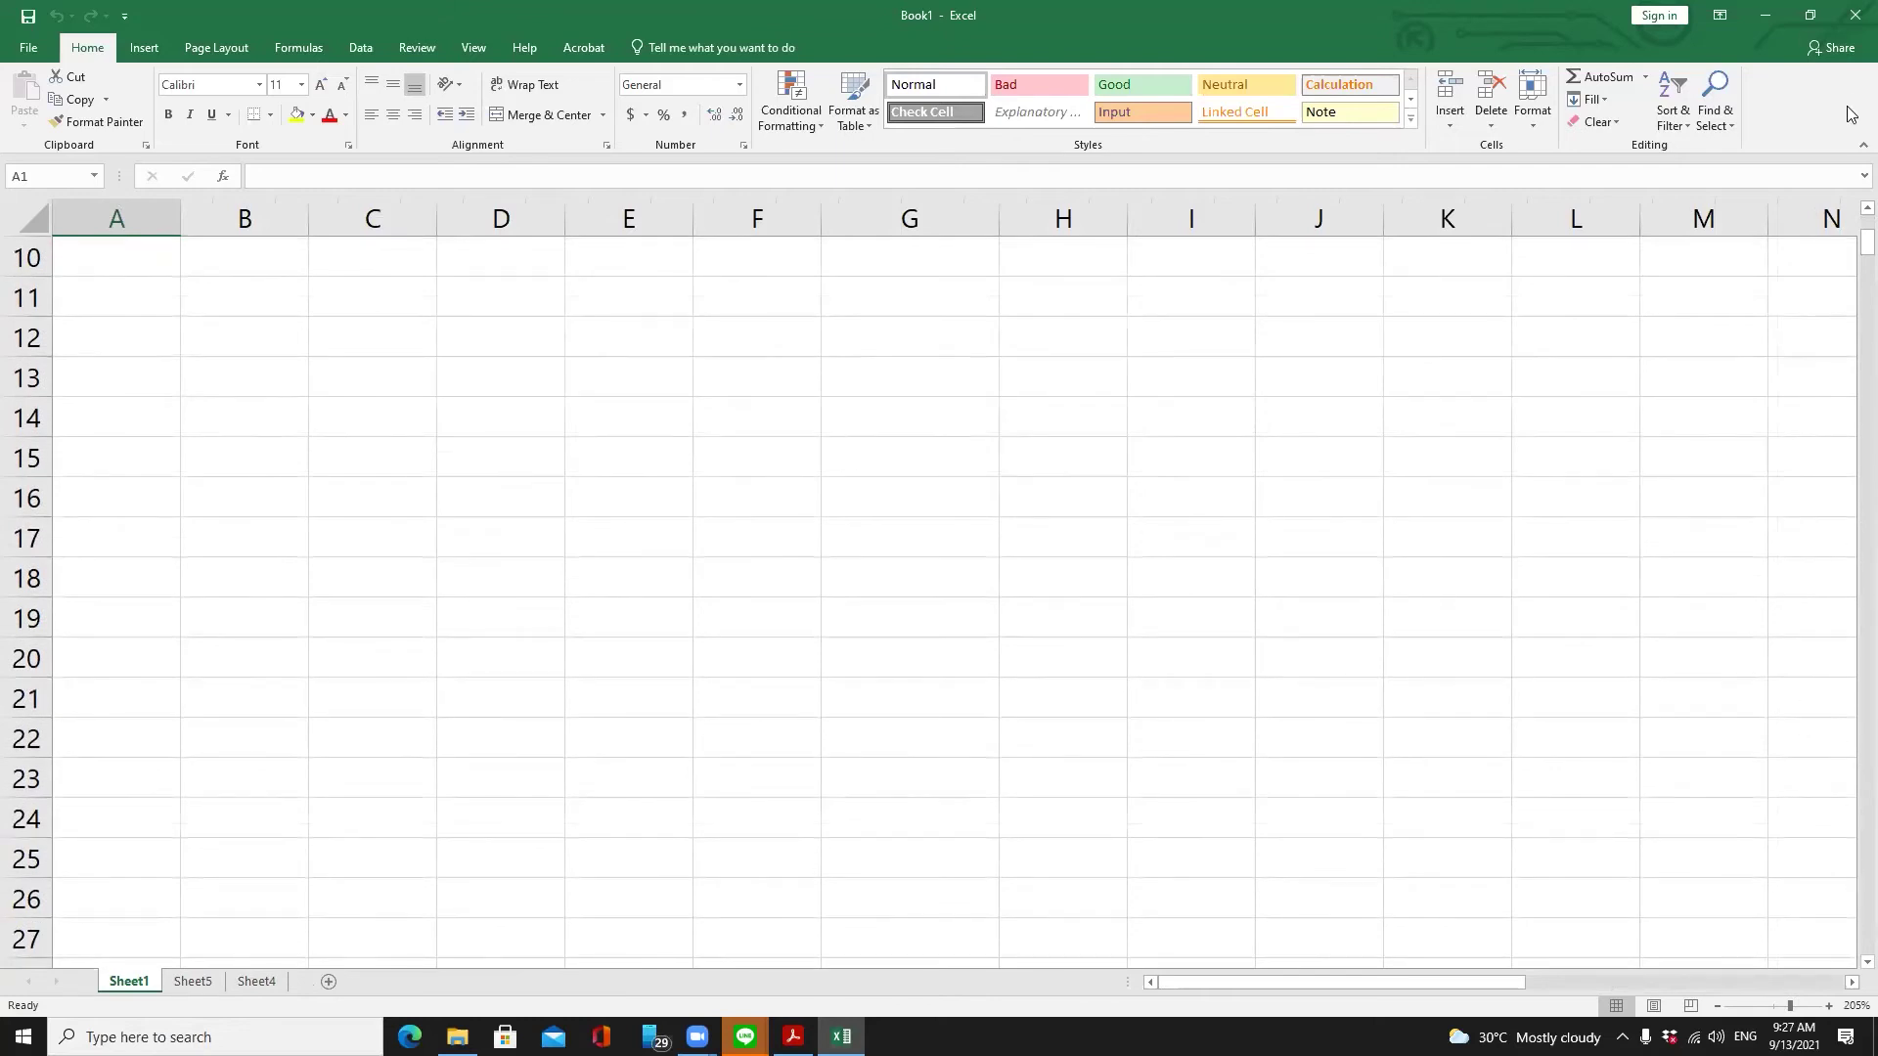
pyautogui.scroll(3, 1849, 240)
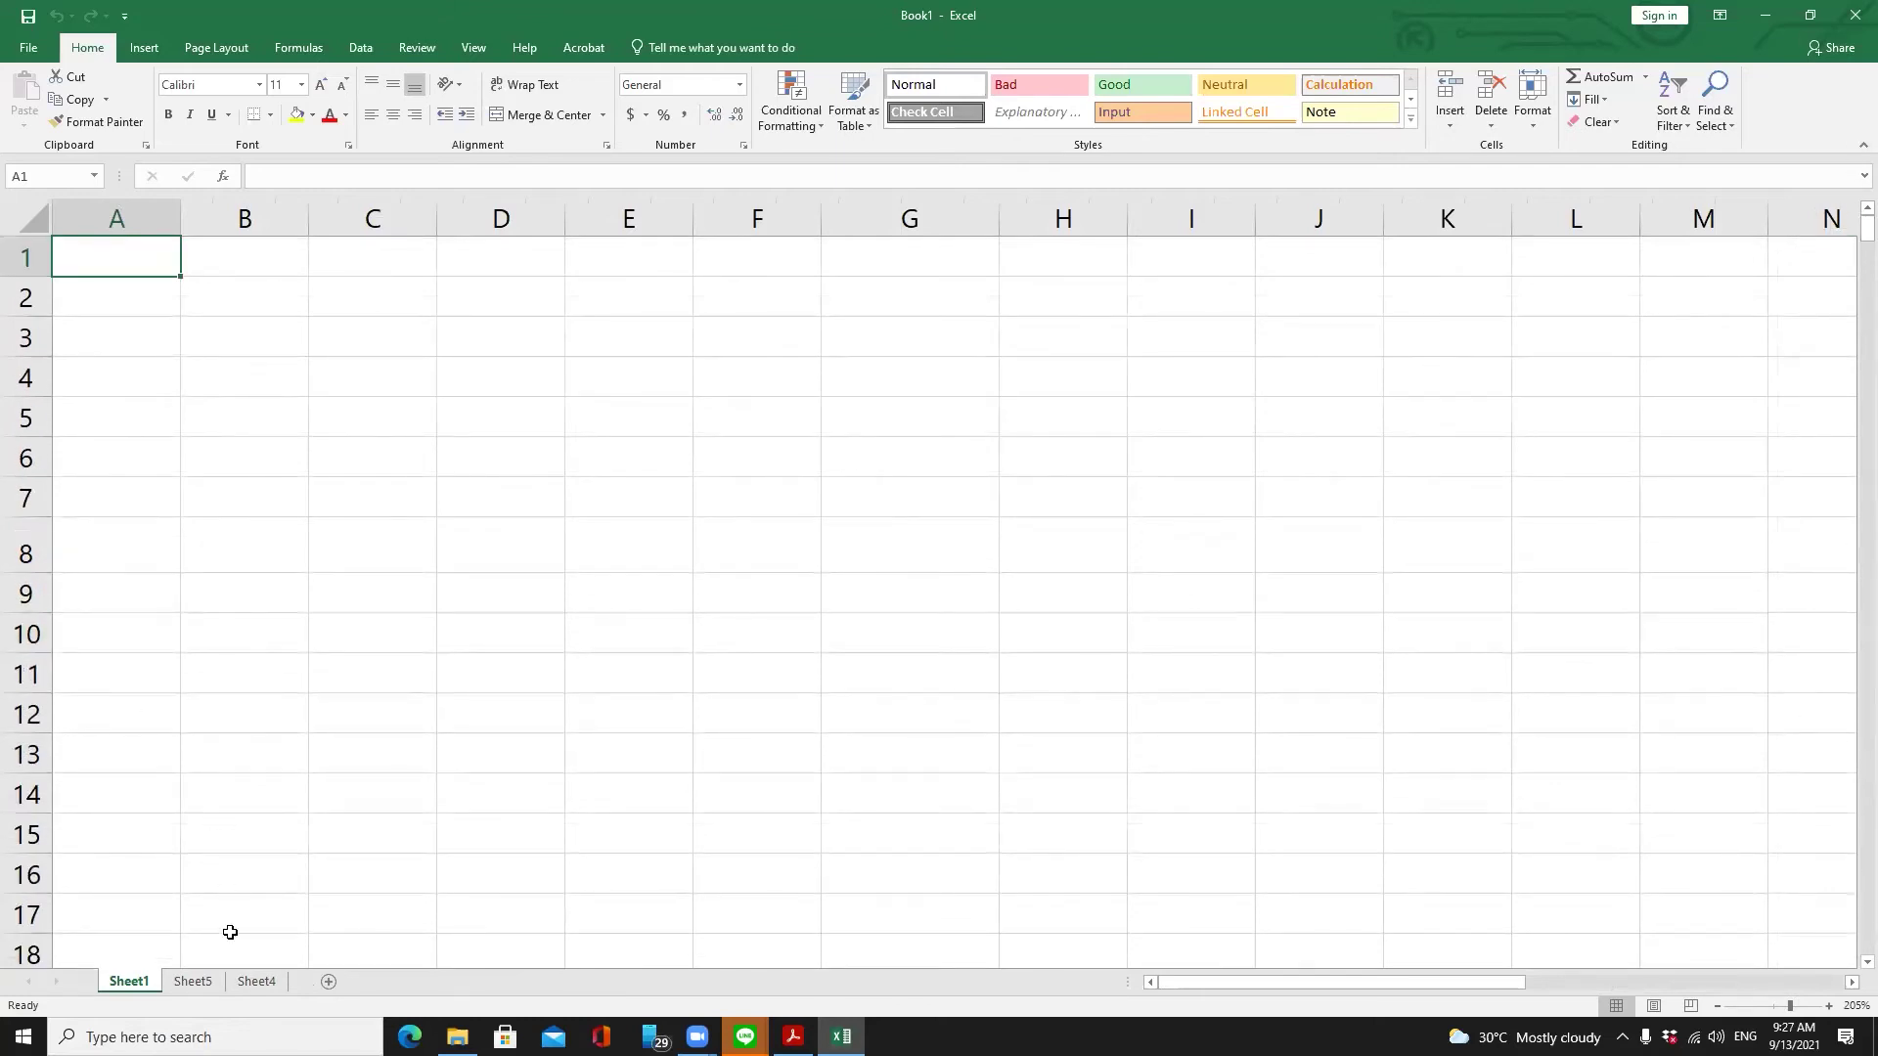
pyautogui.rightClick(206, 988)
pyautogui.click(252, 773)
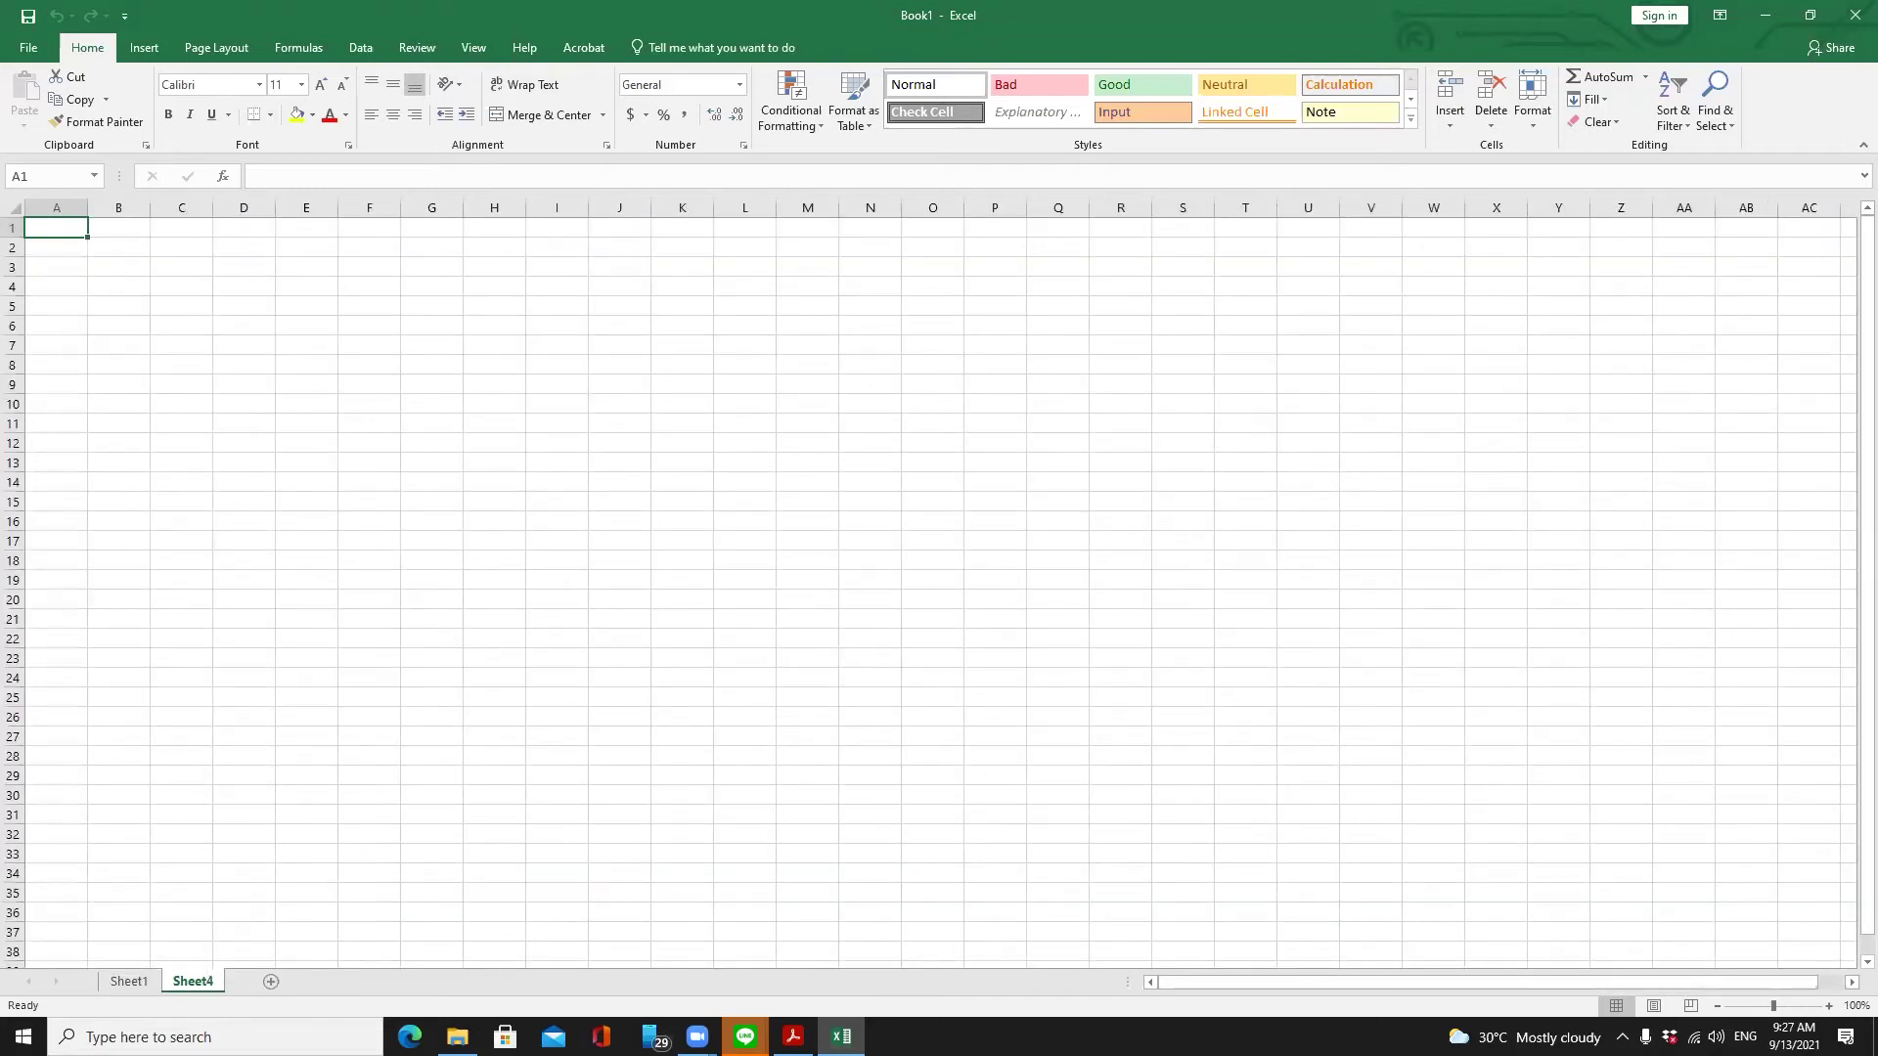
pyautogui.rightClick(196, 986)
pyautogui.click(255, 772)
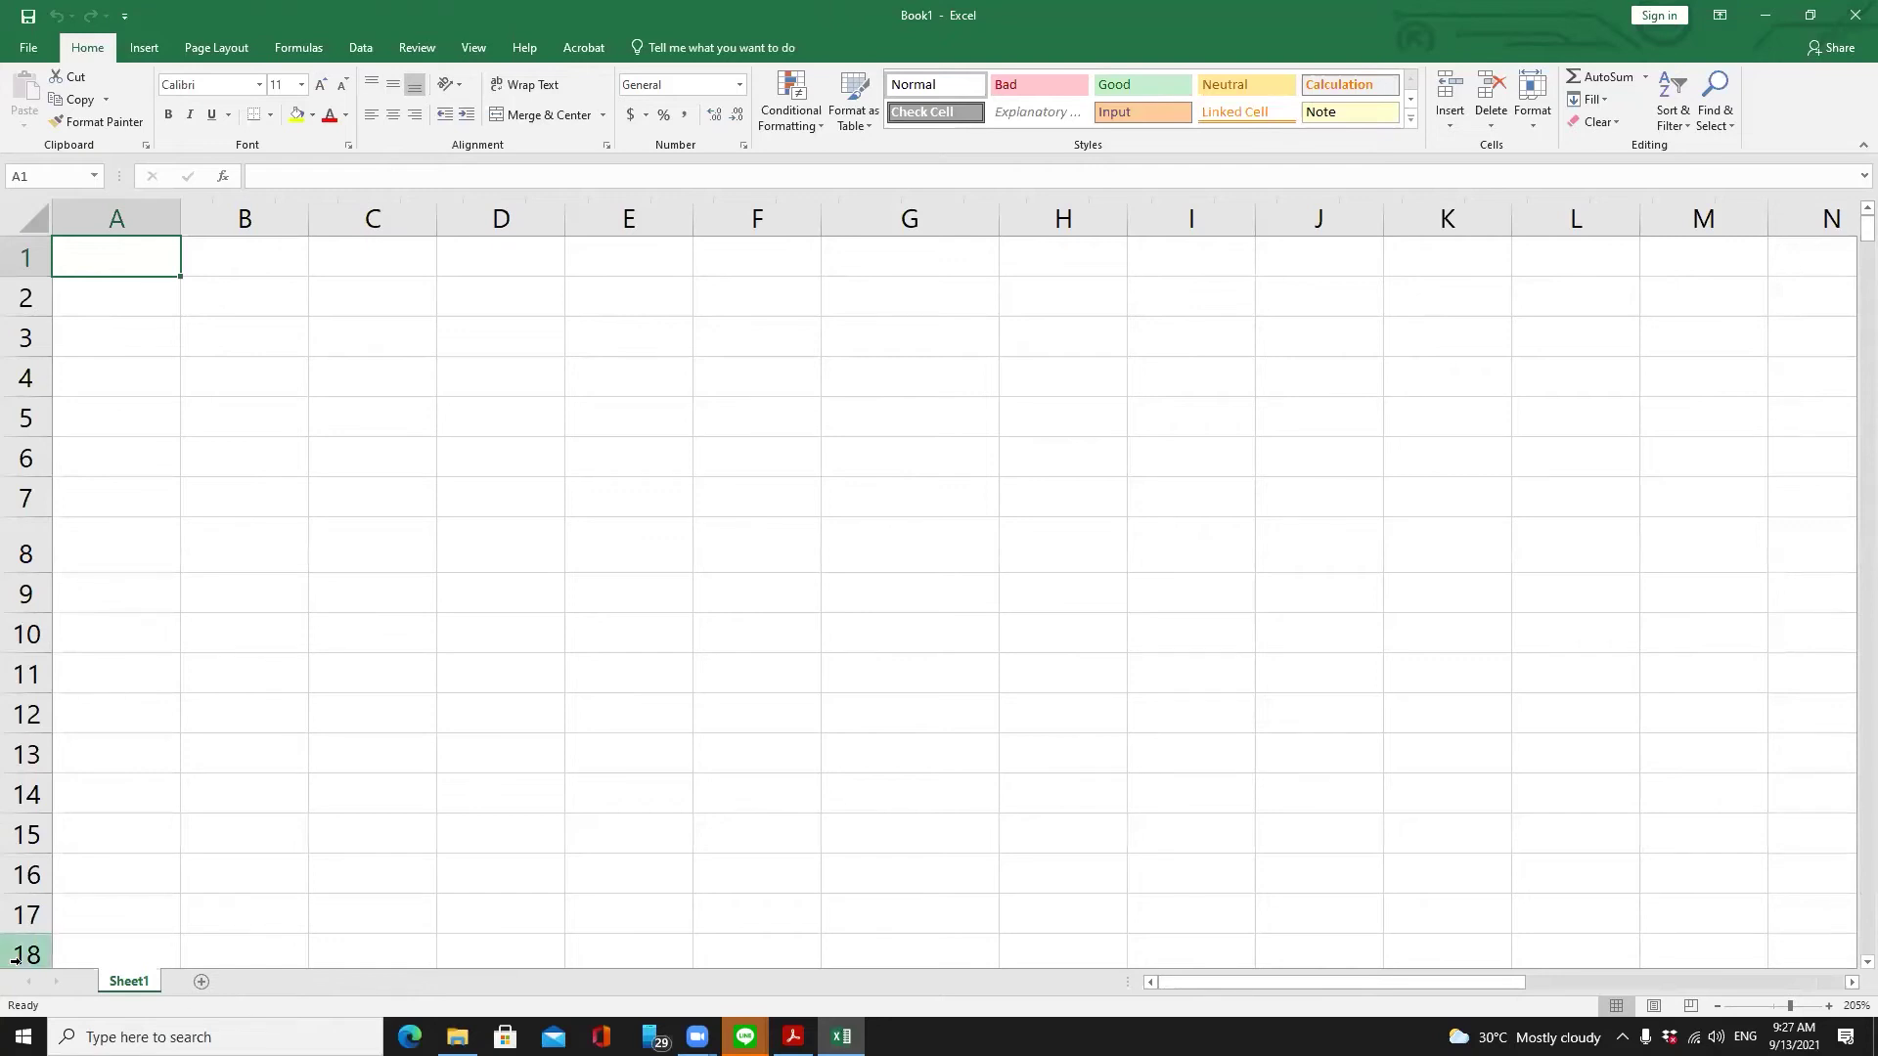
# After two abandoned rename attempts, rename Sheet1 to 'Revenue 2020' via its tab menu
pyautogui.doubleClick(142, 982)
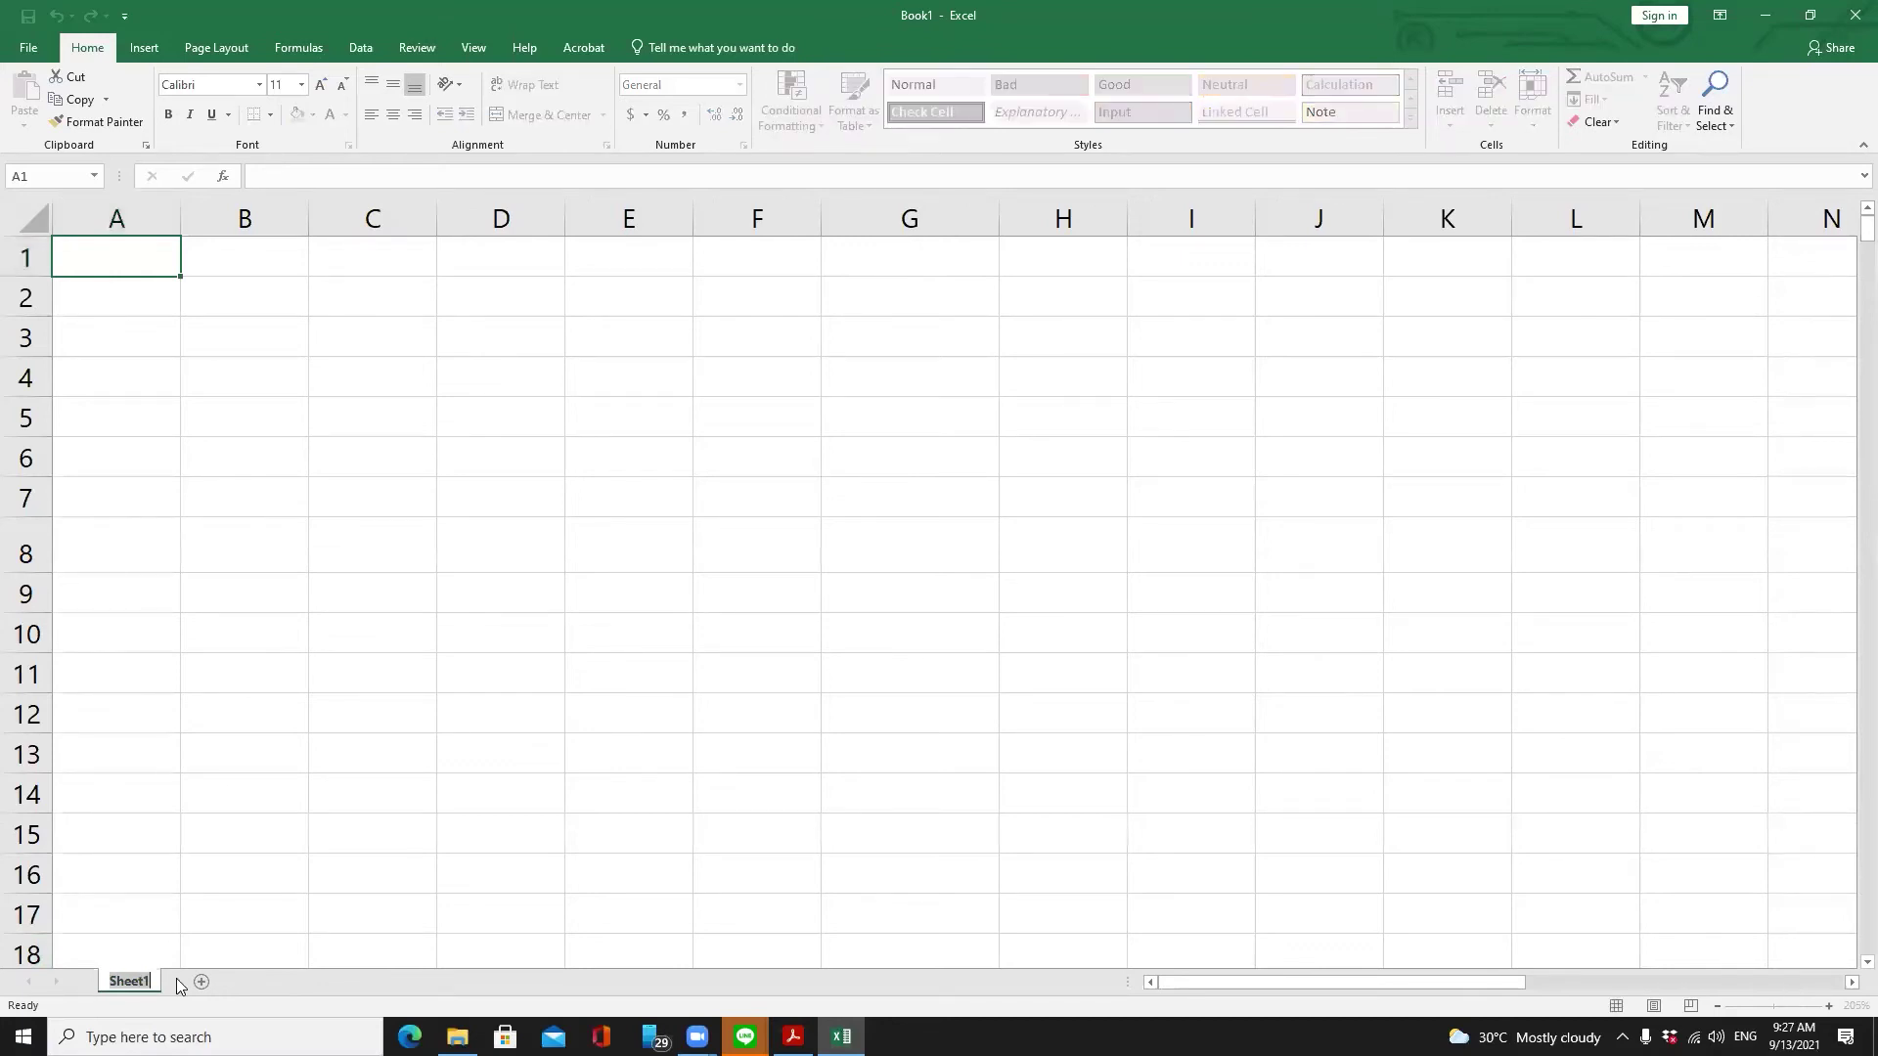
pyautogui.write('Revenue')
pyautogui.press('Escape')
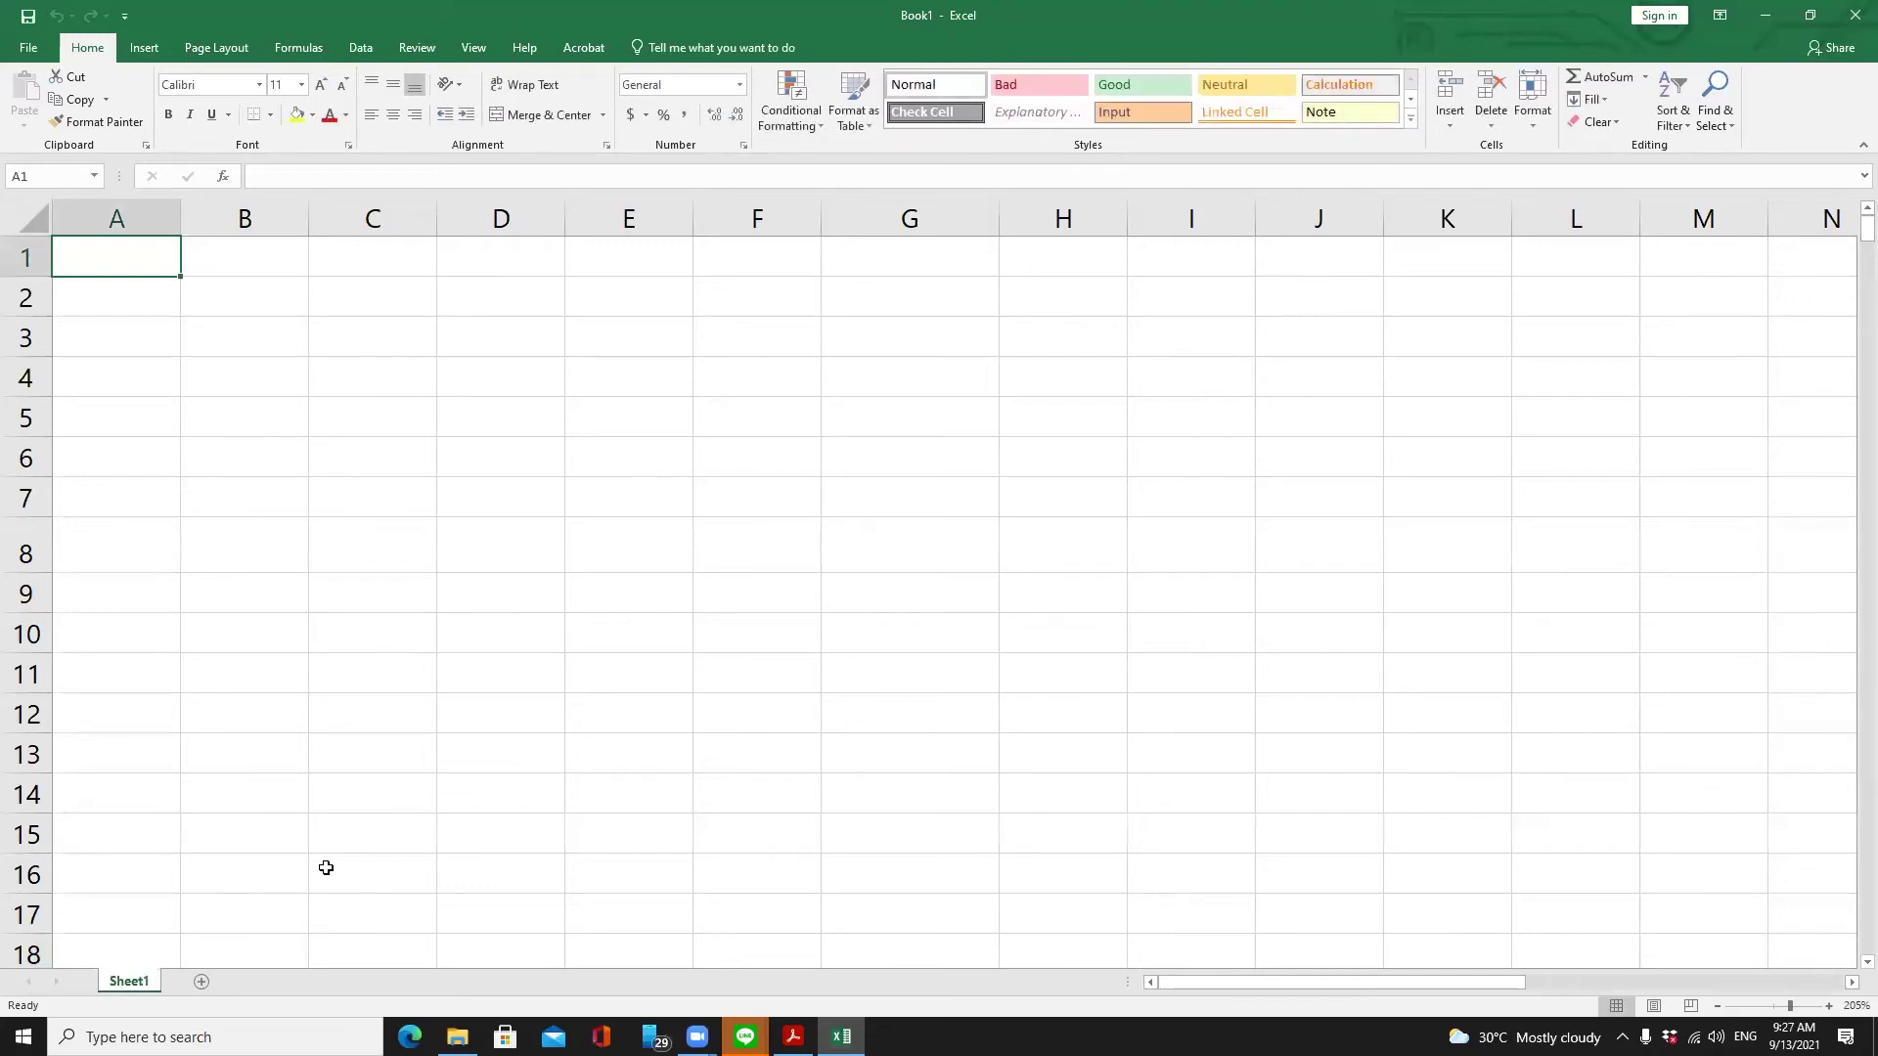
pyautogui.doubleClick(128, 982)
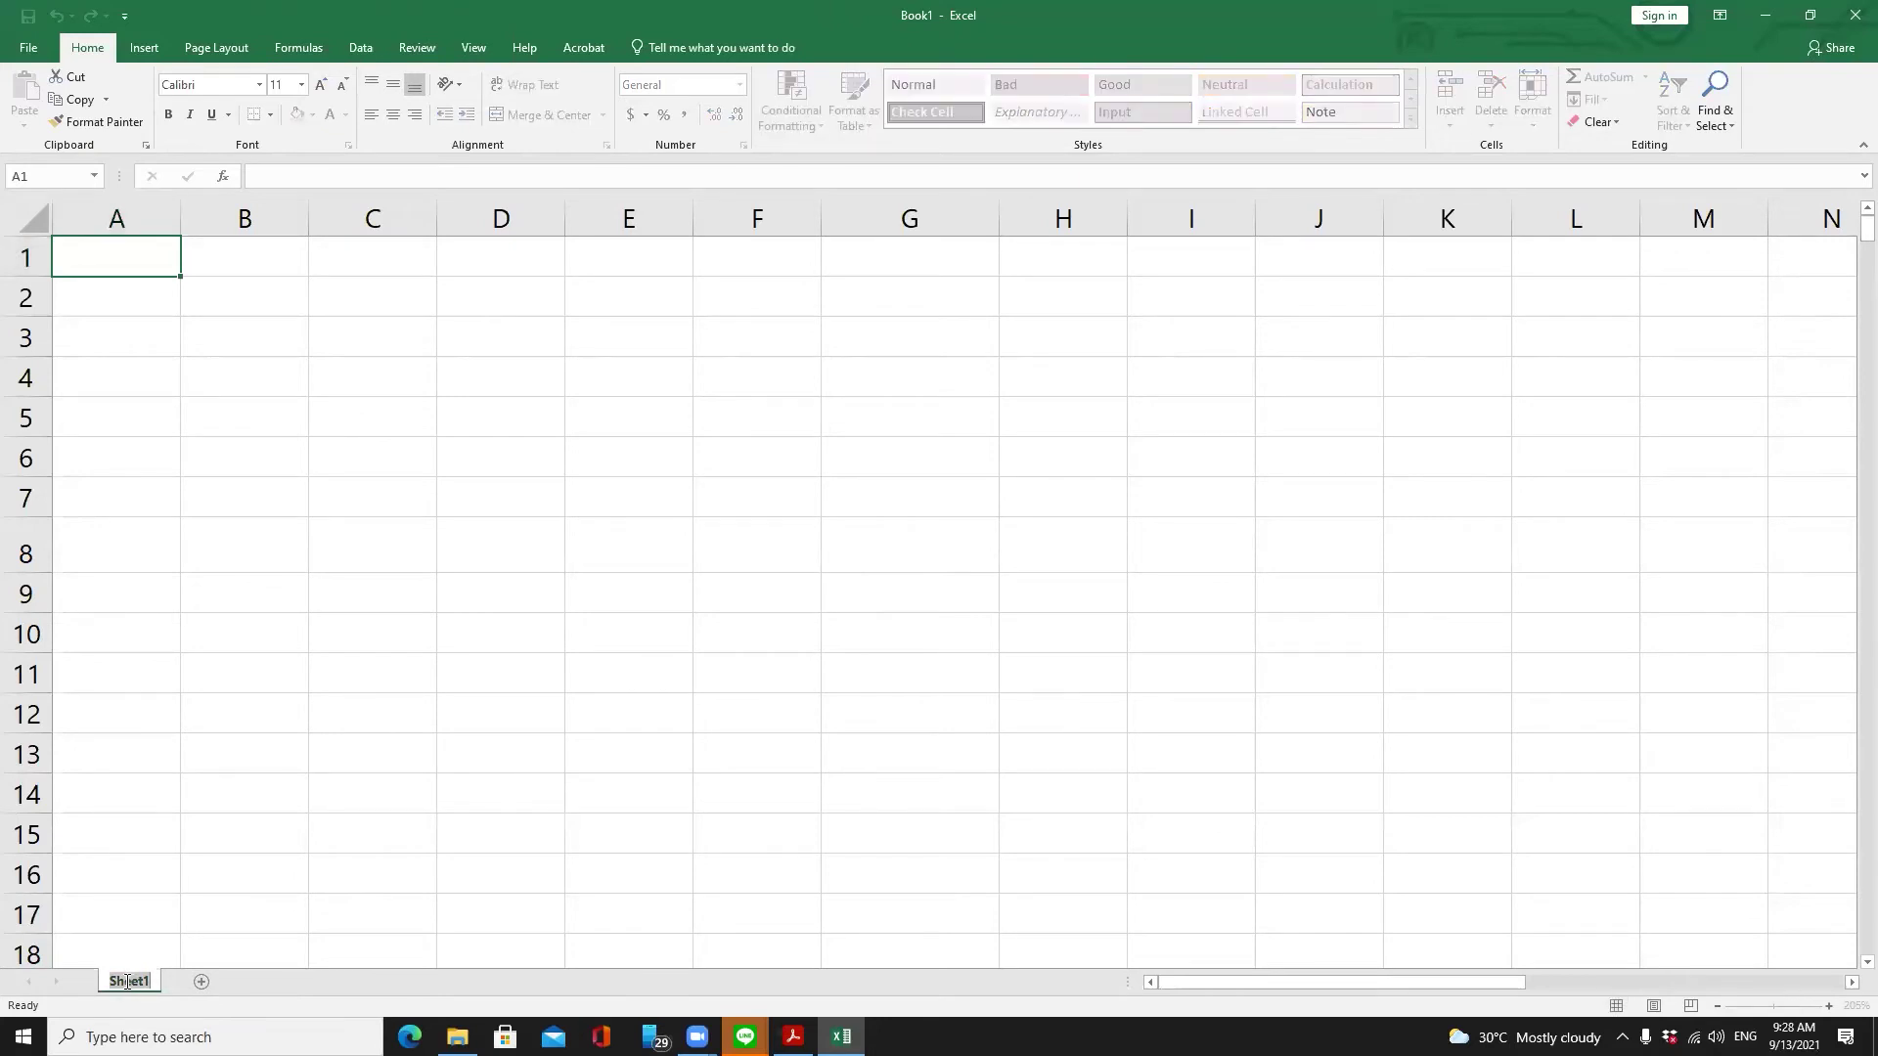
pyautogui.press('Return')
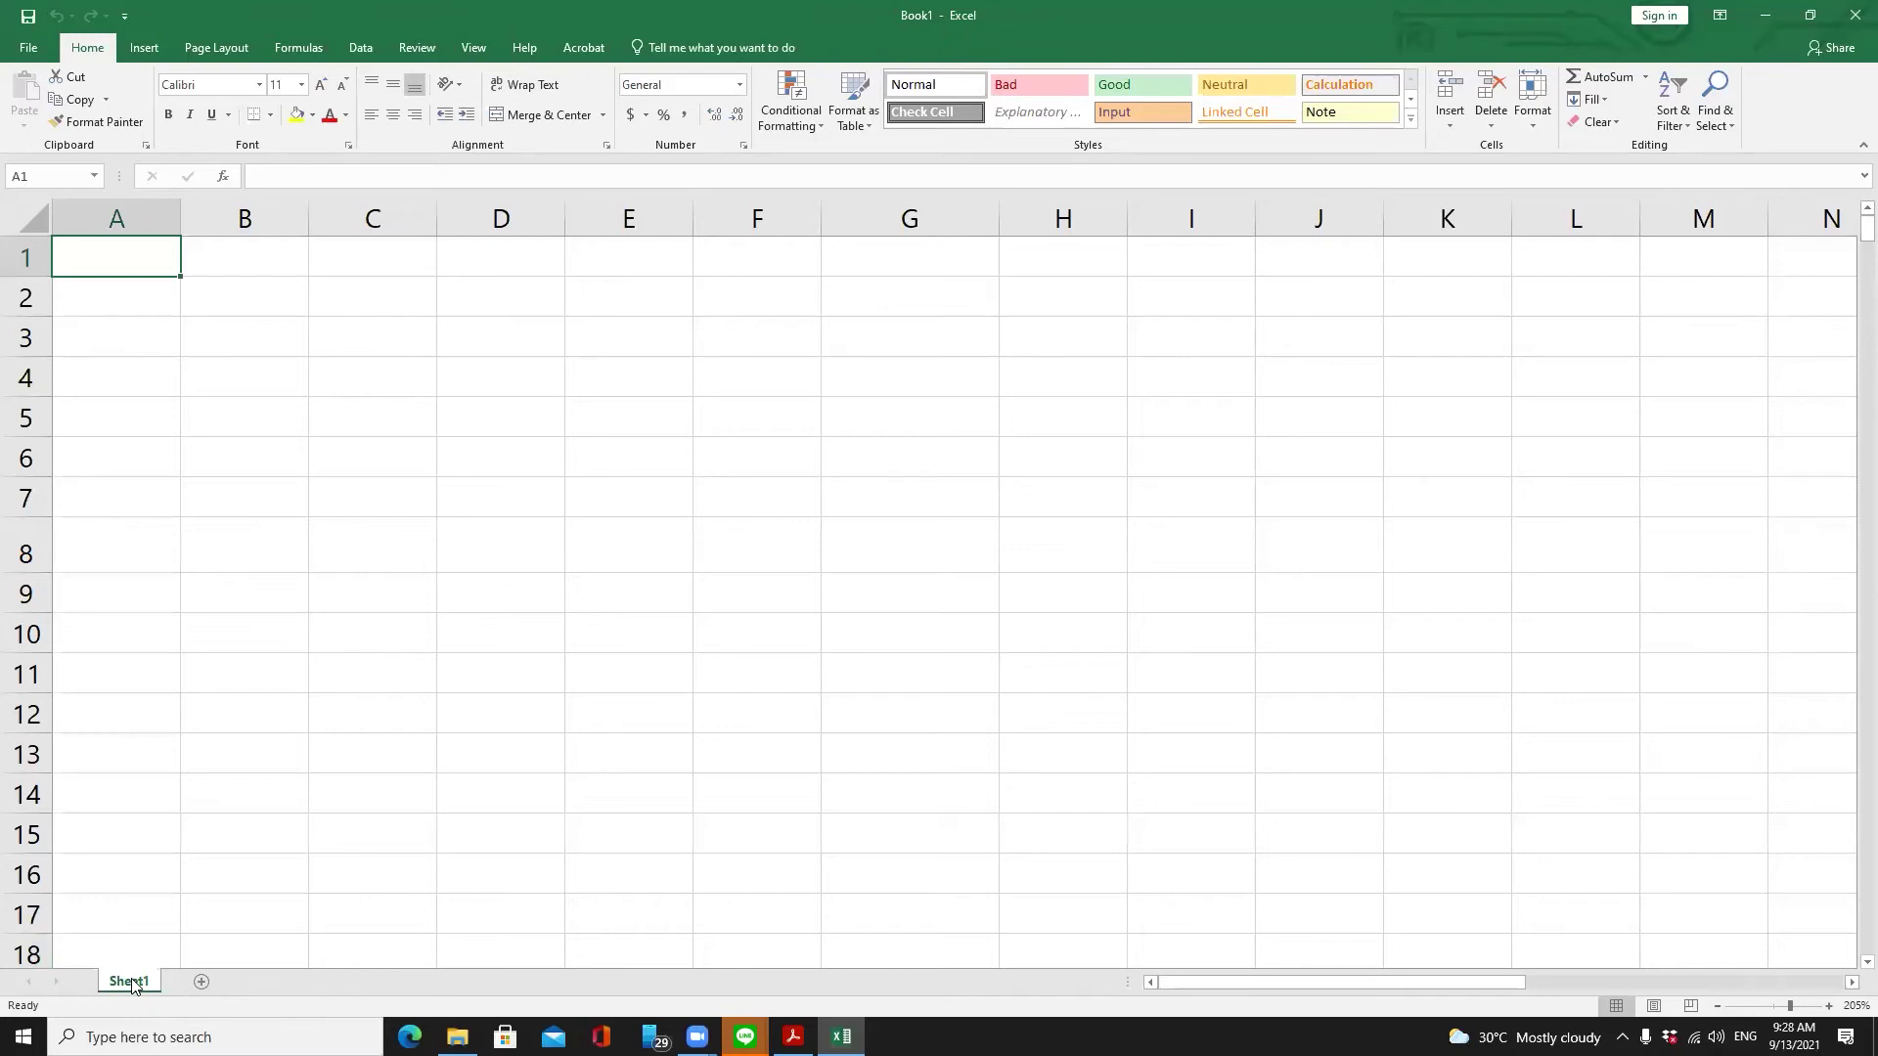
pyautogui.rightClick(134, 982)
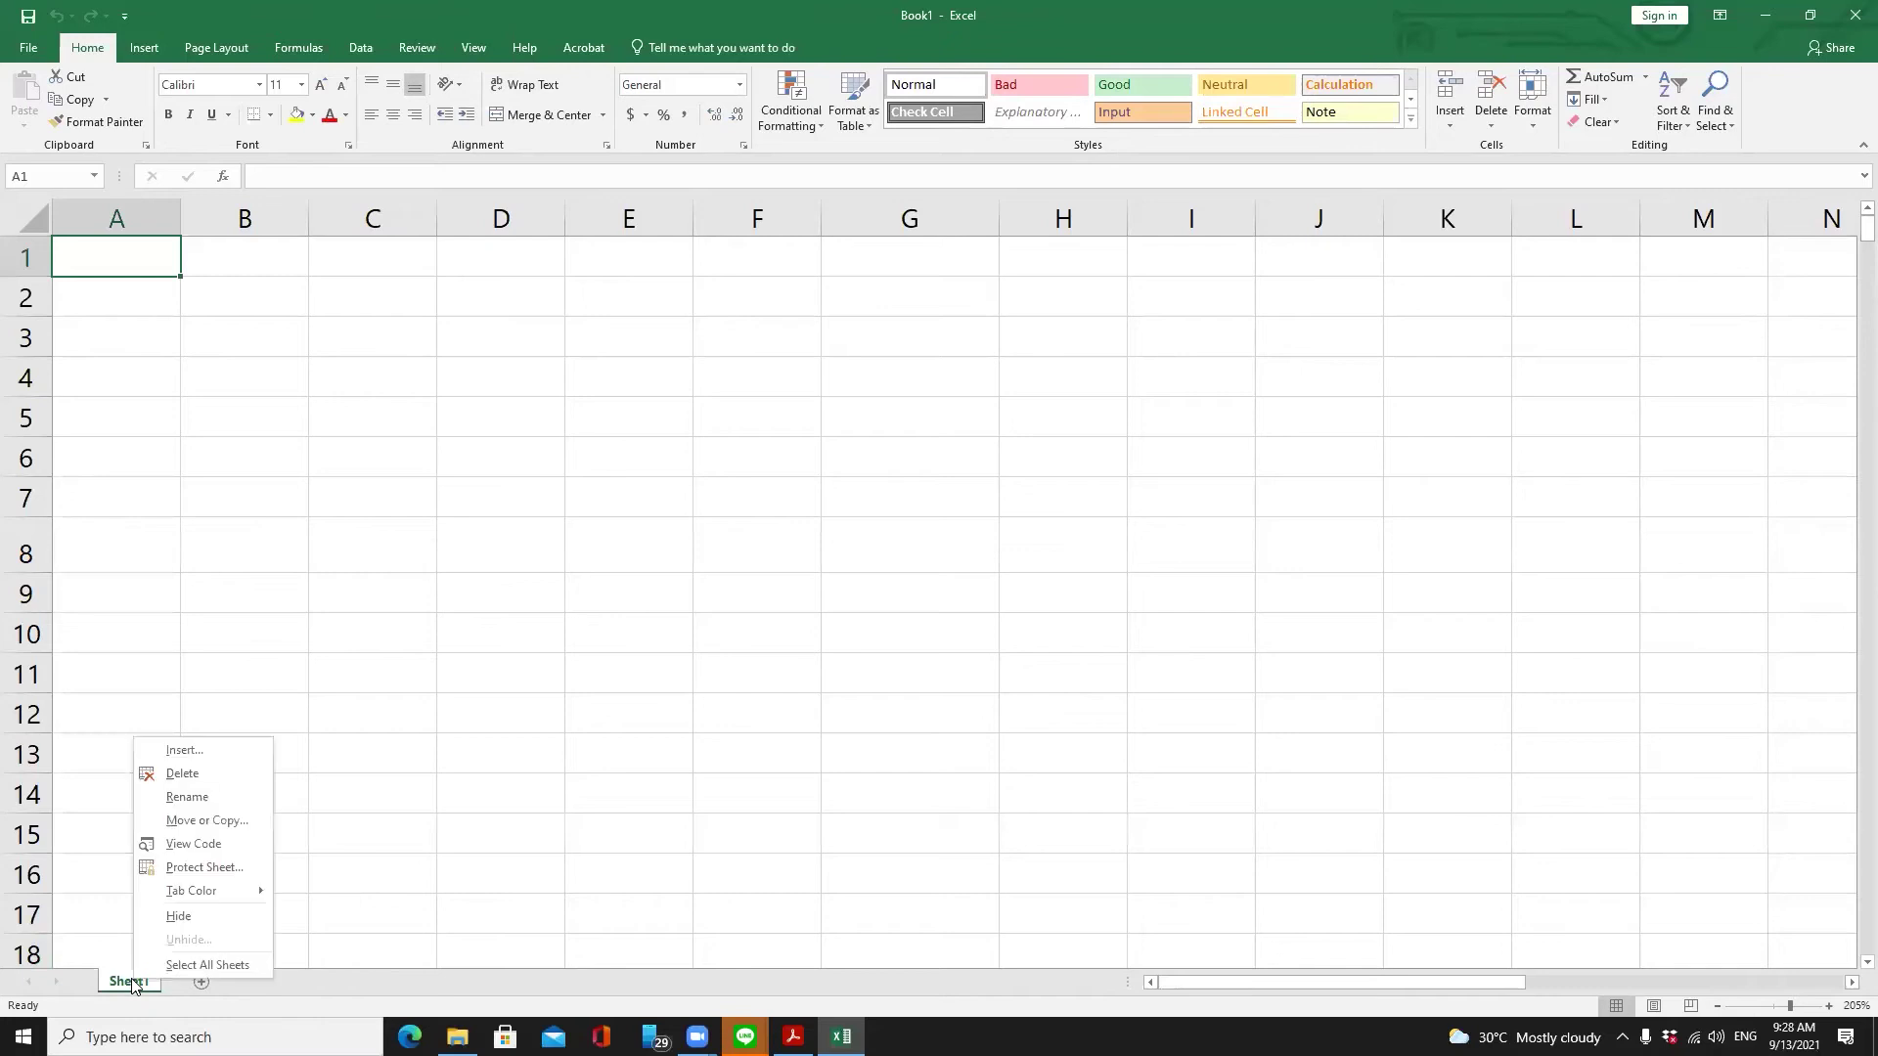
pyautogui.click(186, 797)
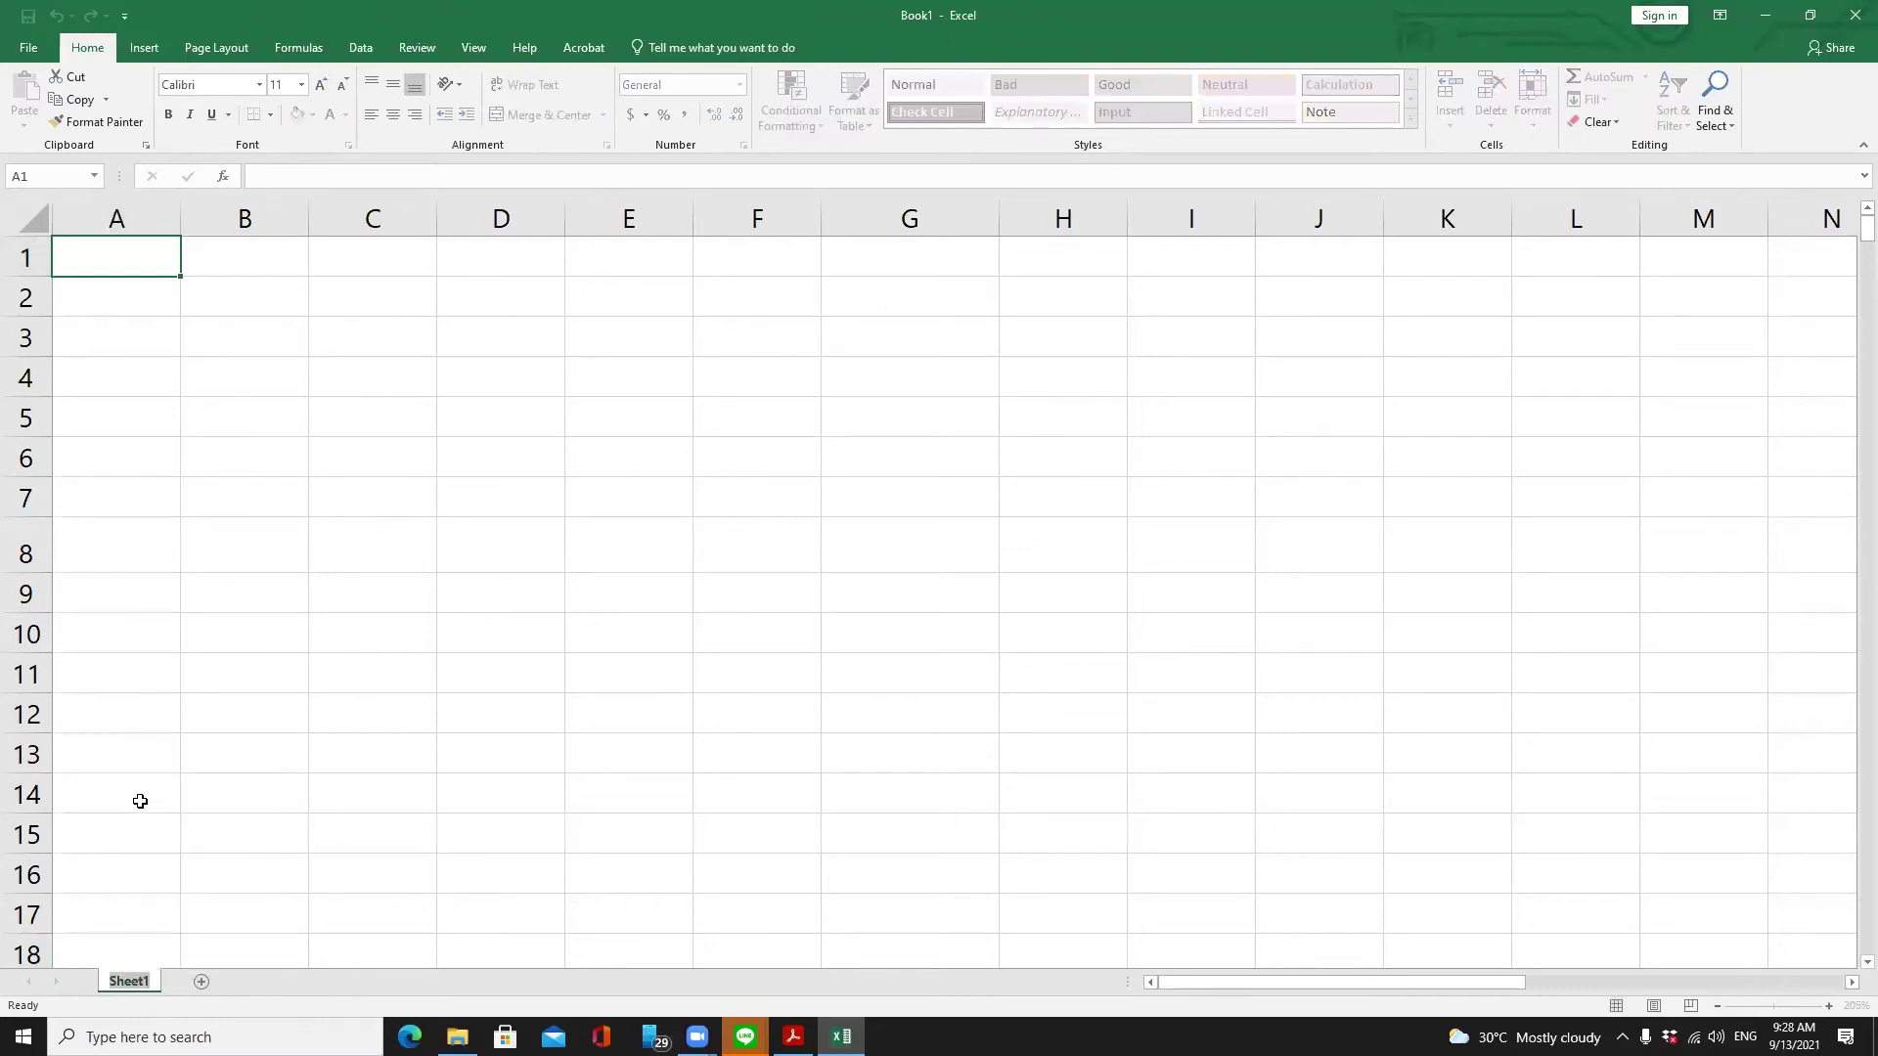
pyautogui.write('Revenue 2020')
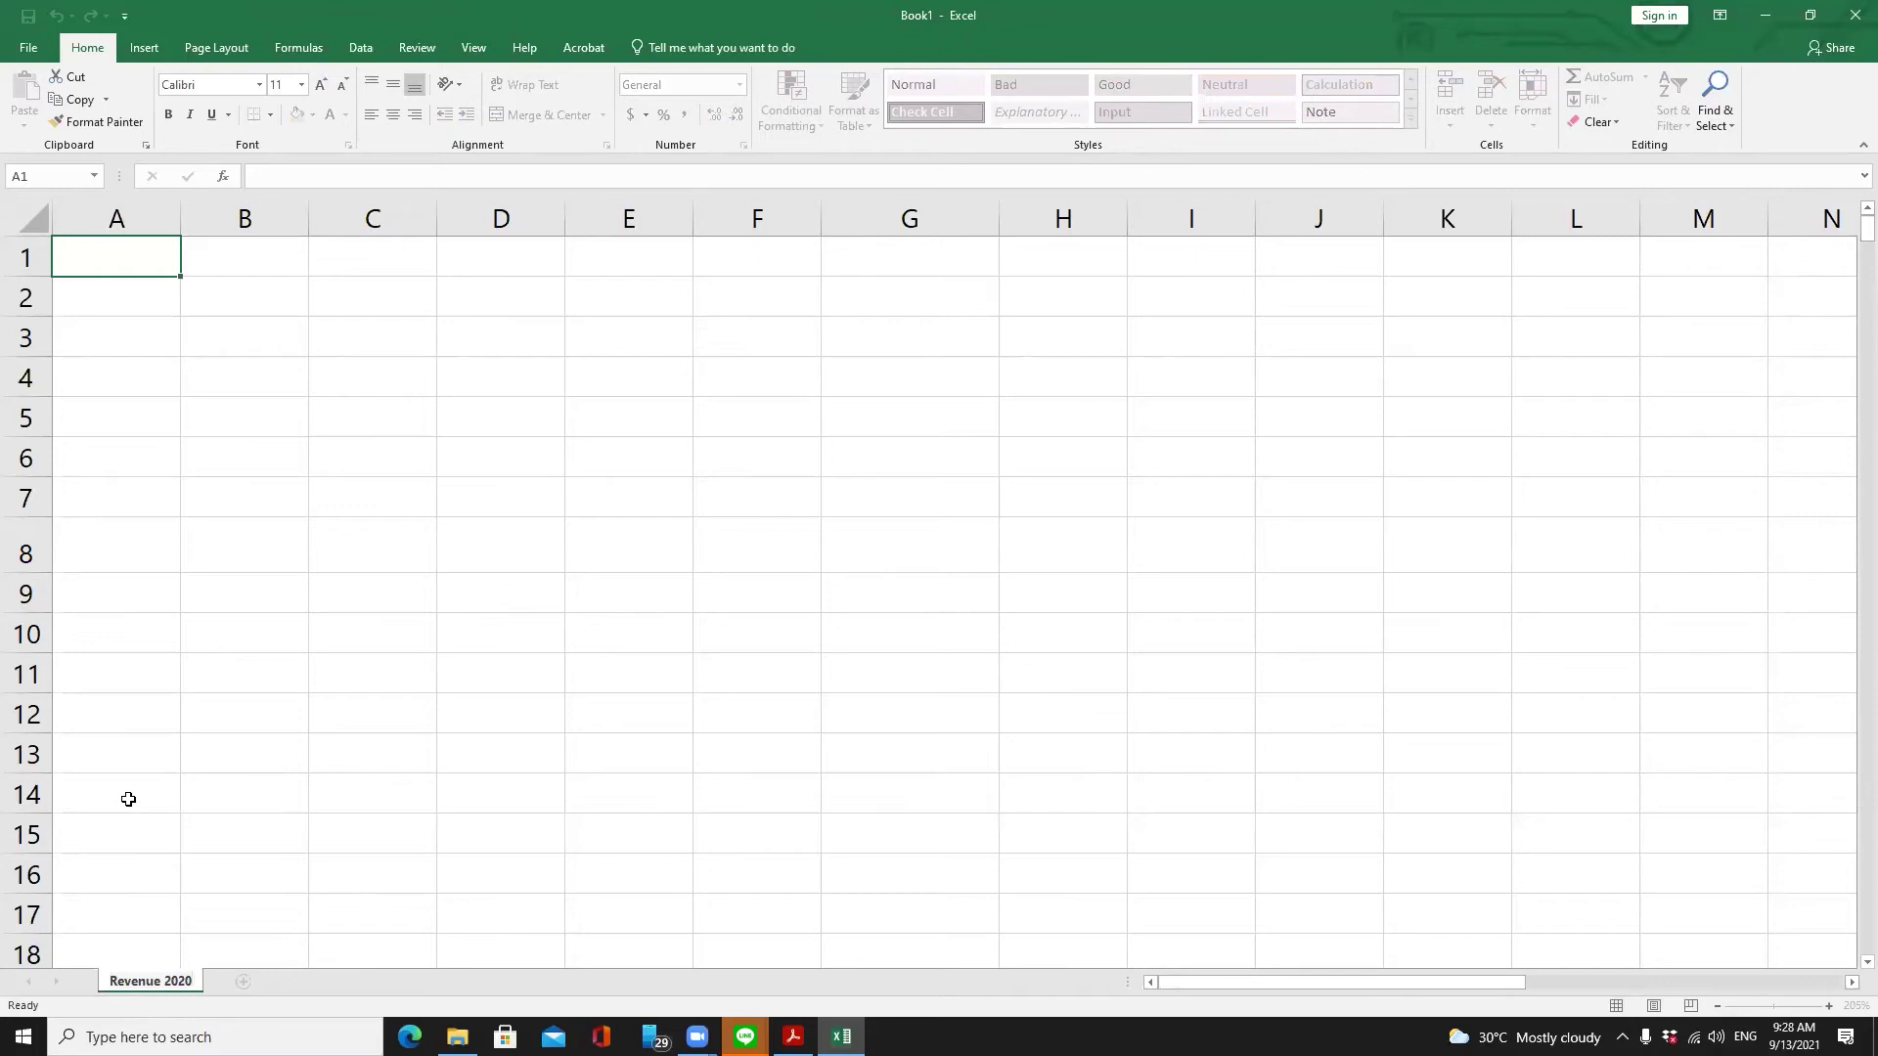
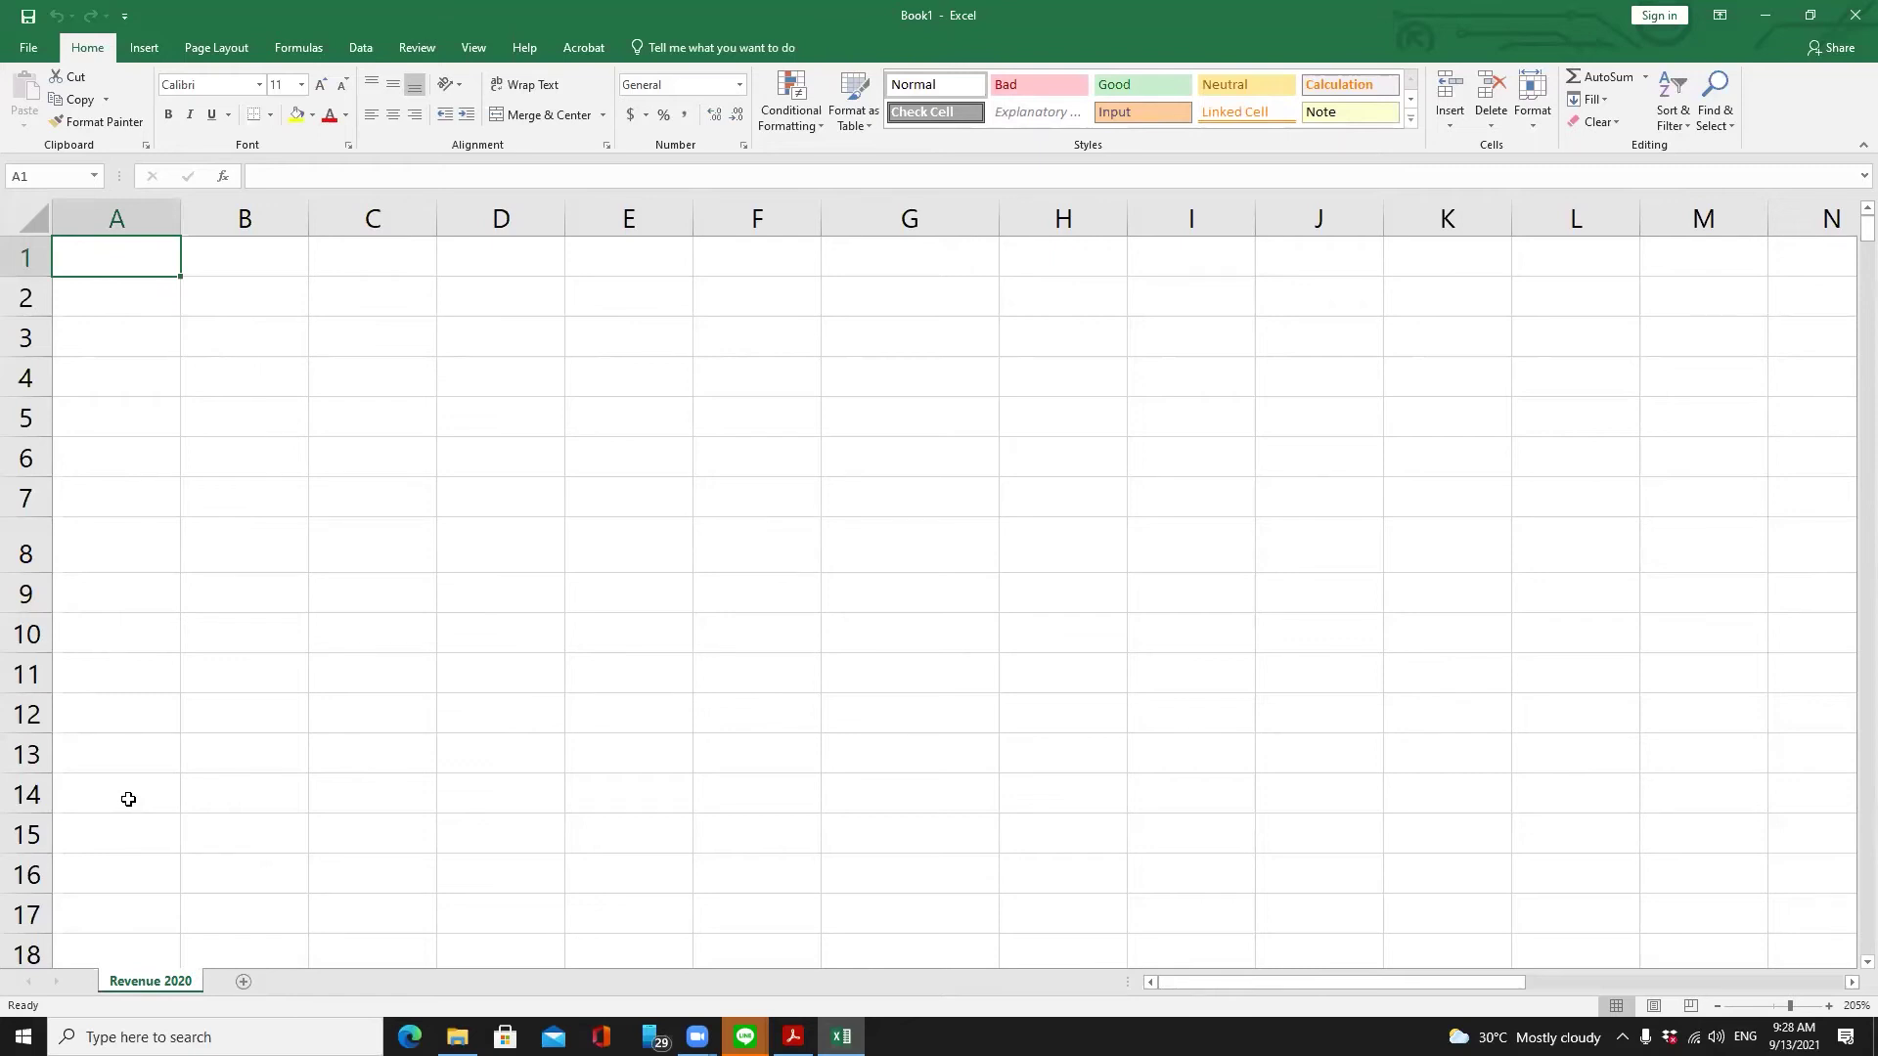
# Enter the headers Month in A1 and Revenue (in US $) in B1
pyautogui.write('Month')
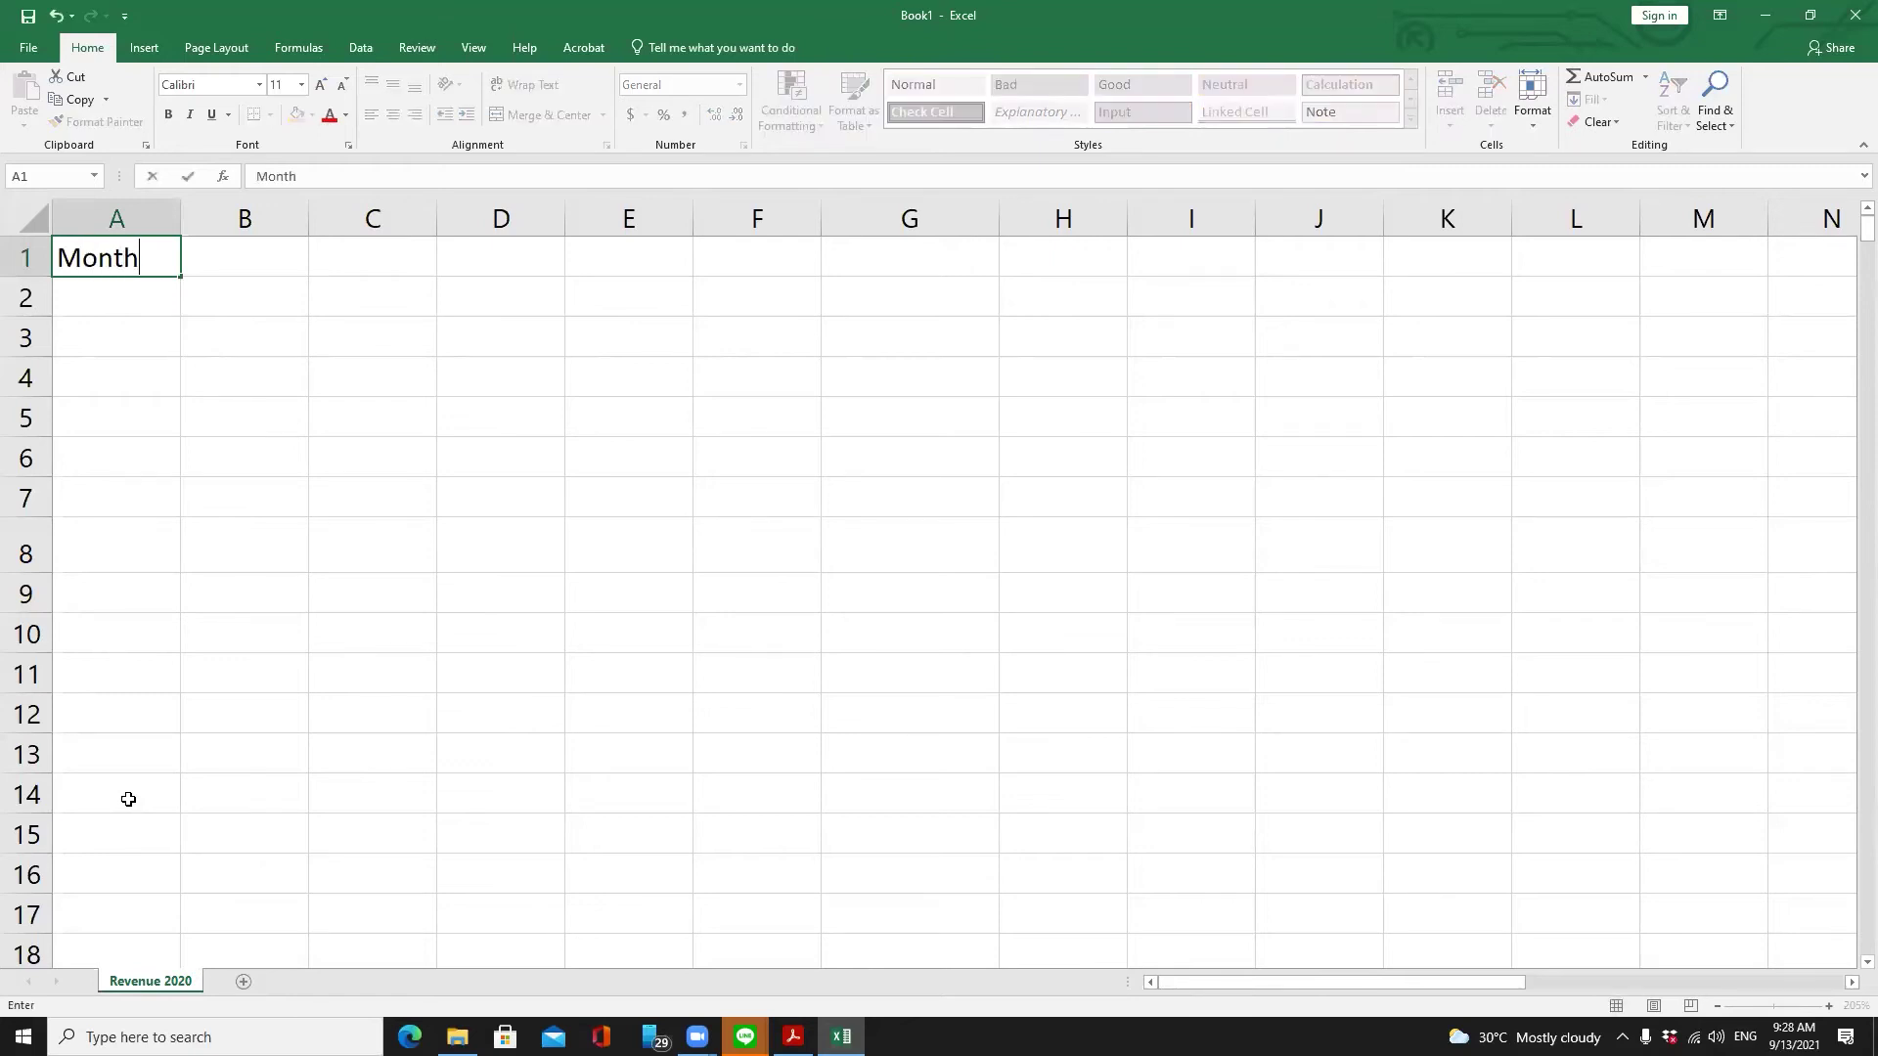
pyautogui.press('Tab')
pyautogui.write('Re')
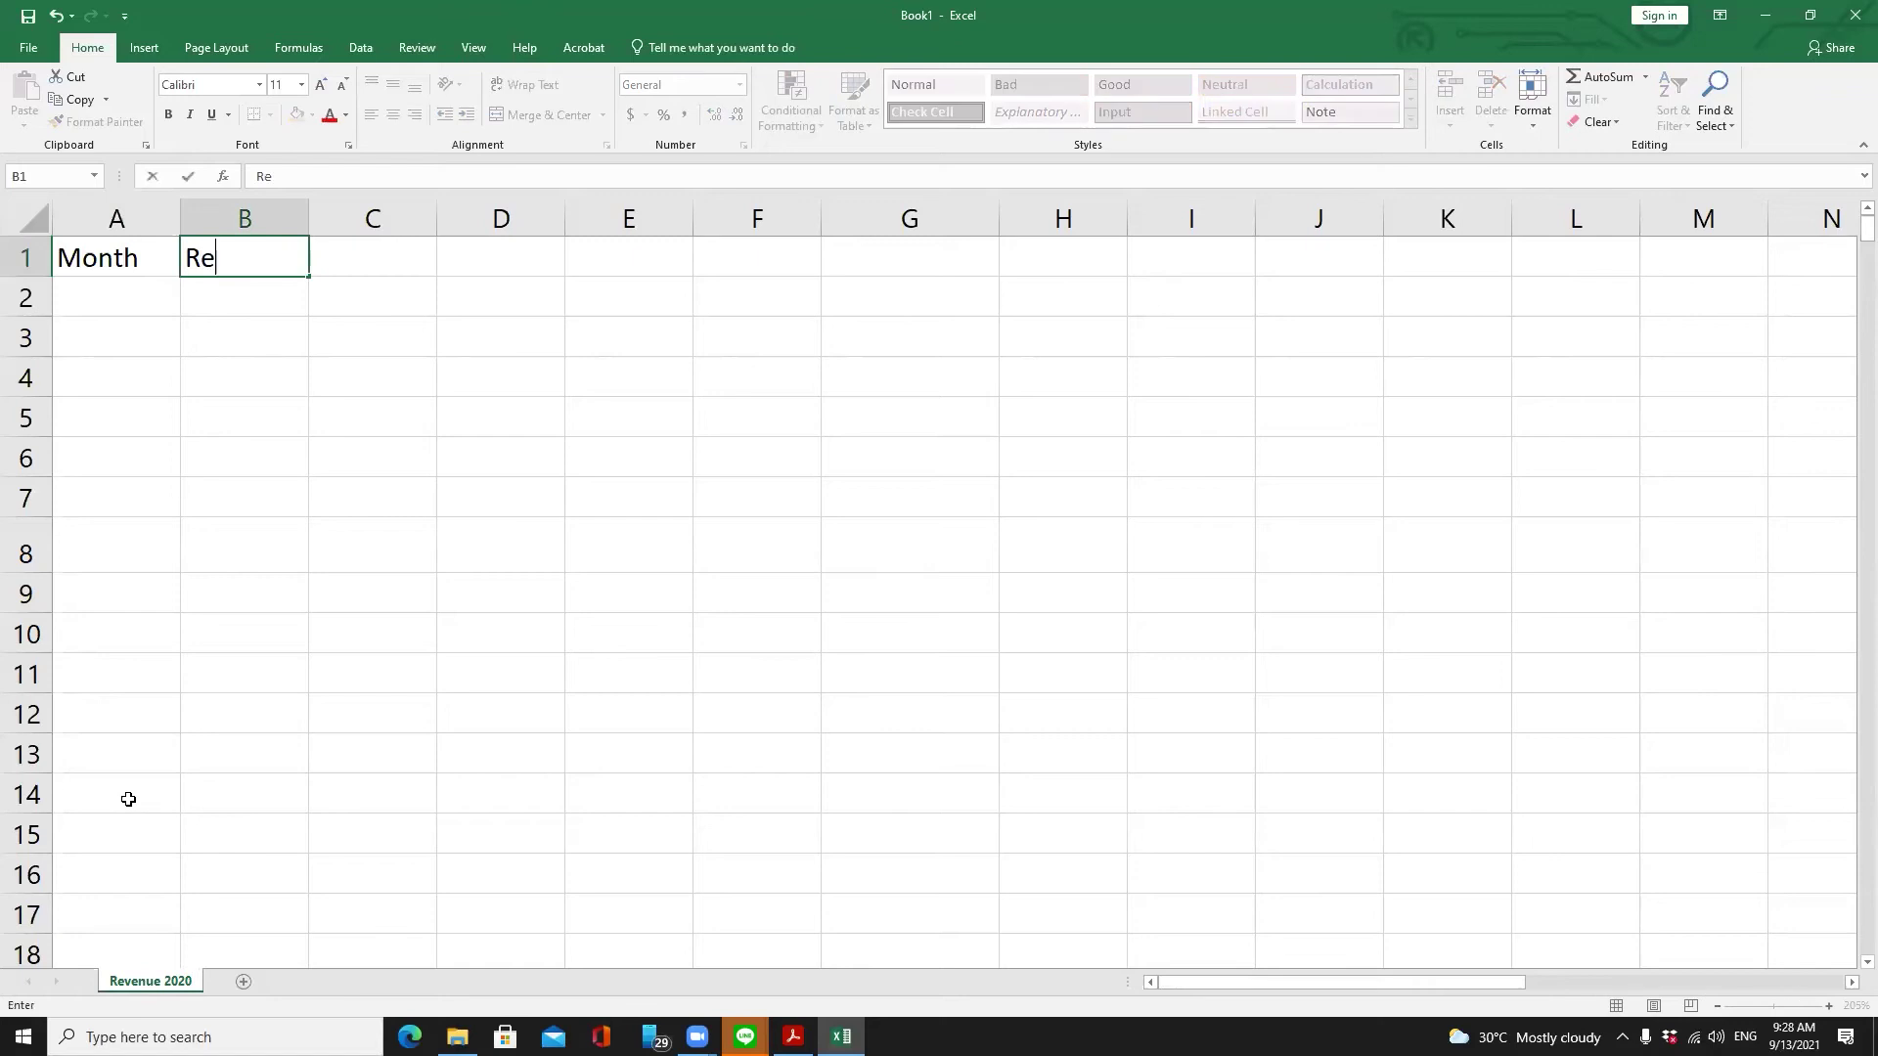
pyautogui.write('venue (in US')
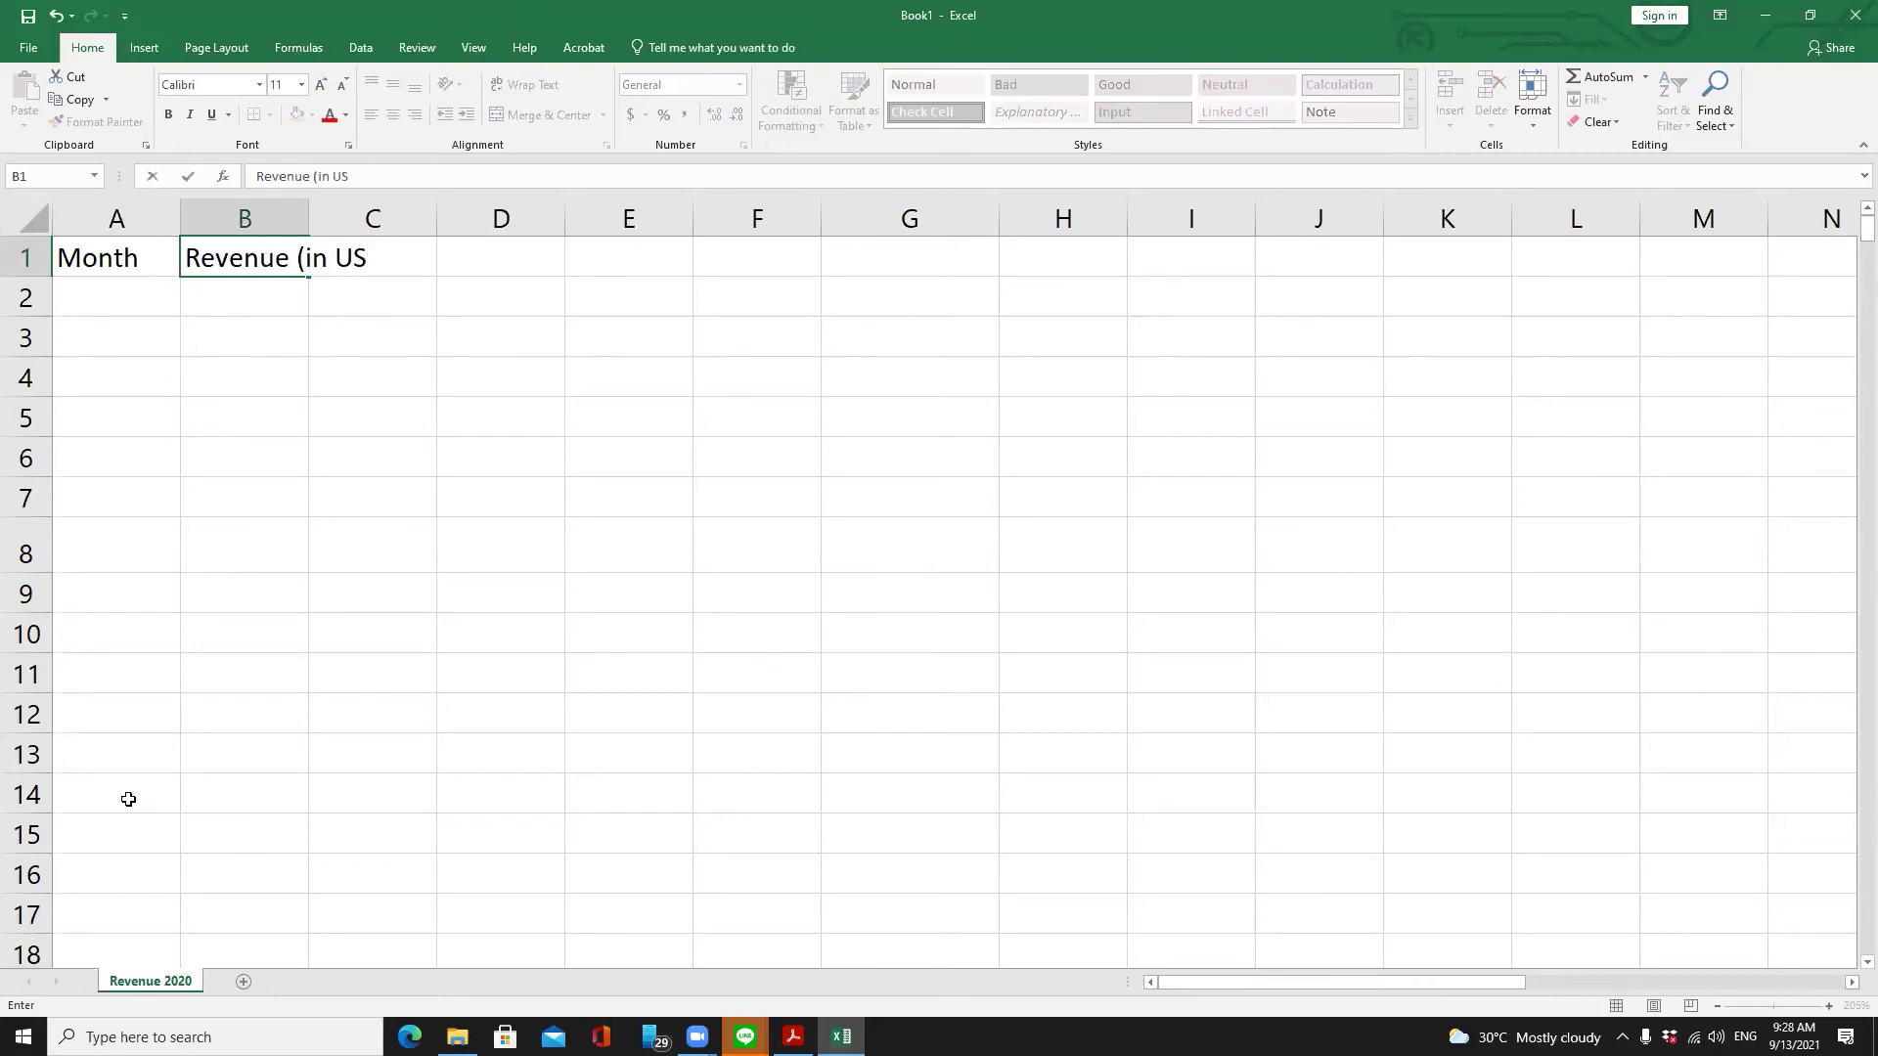
pyautogui.write(' $)')
pyautogui.press('Return')
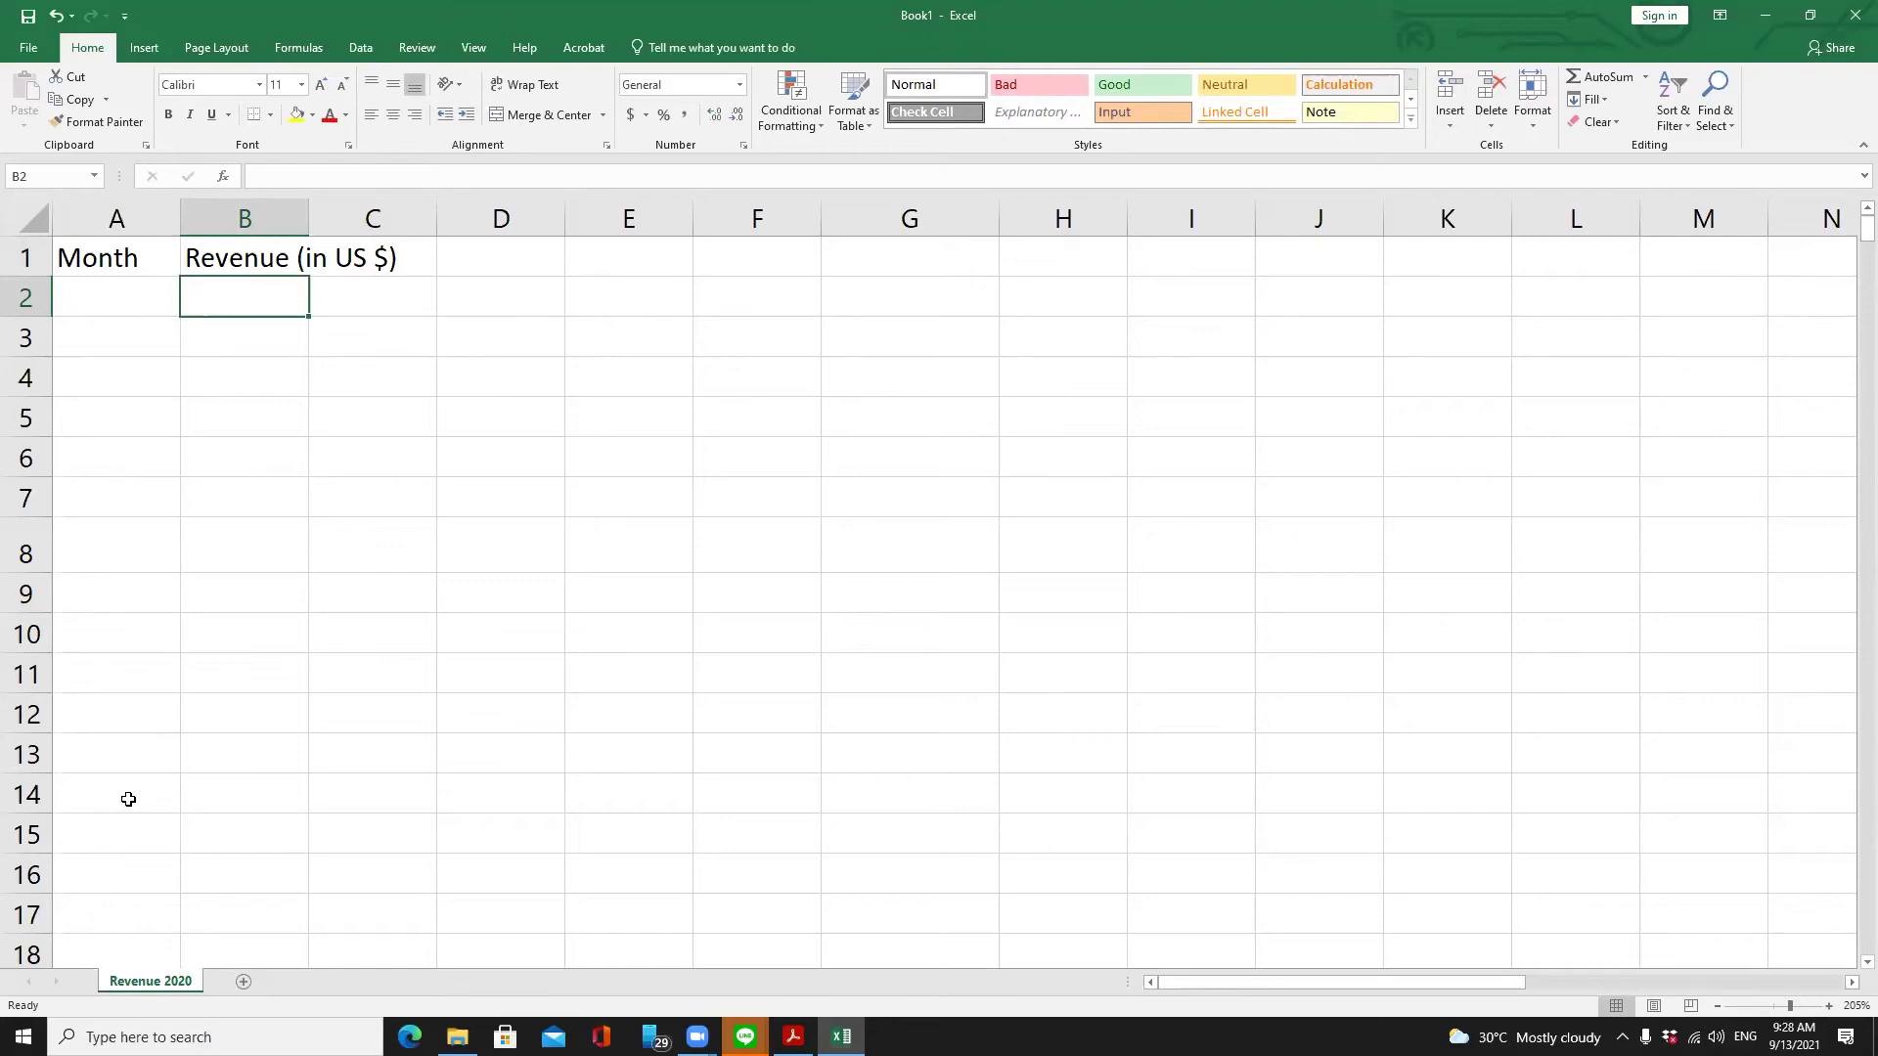
# List January in A2 and February in A3, fixing a typo in January
pyautogui.press('Left')
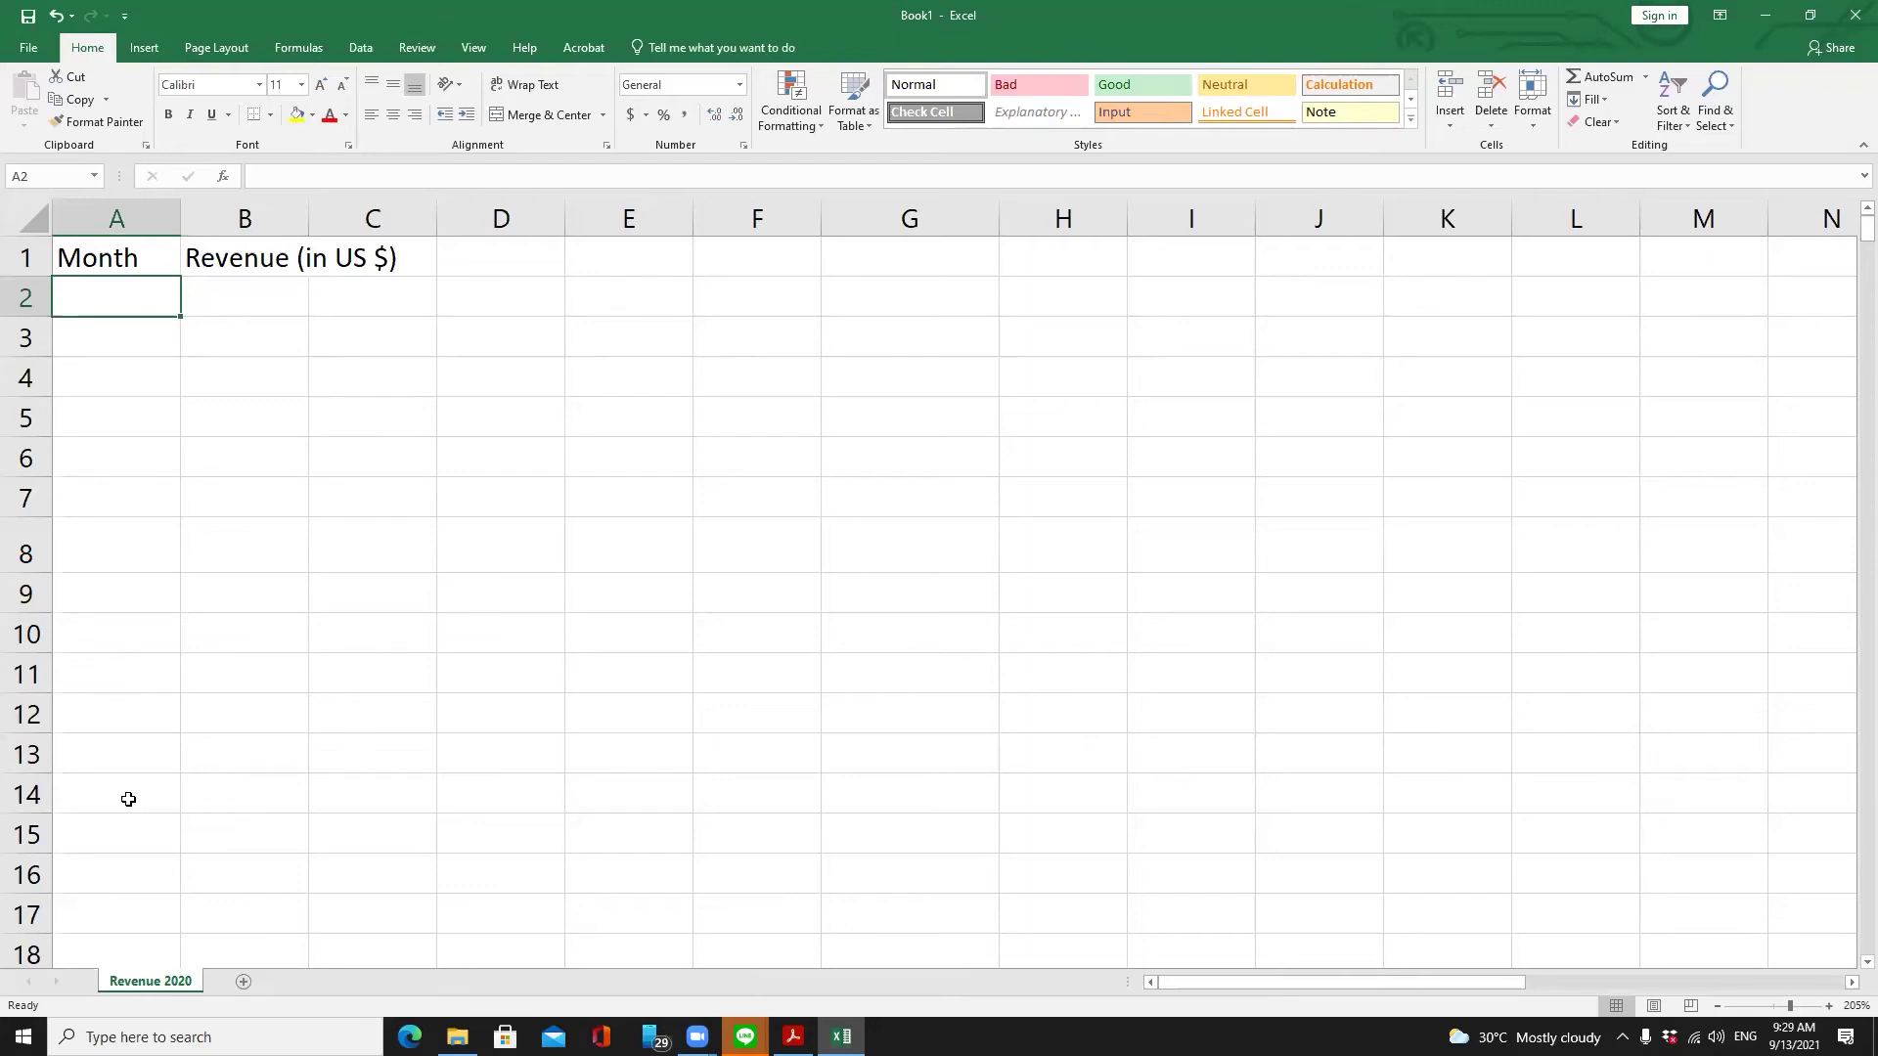
pyautogui.write('Jany')
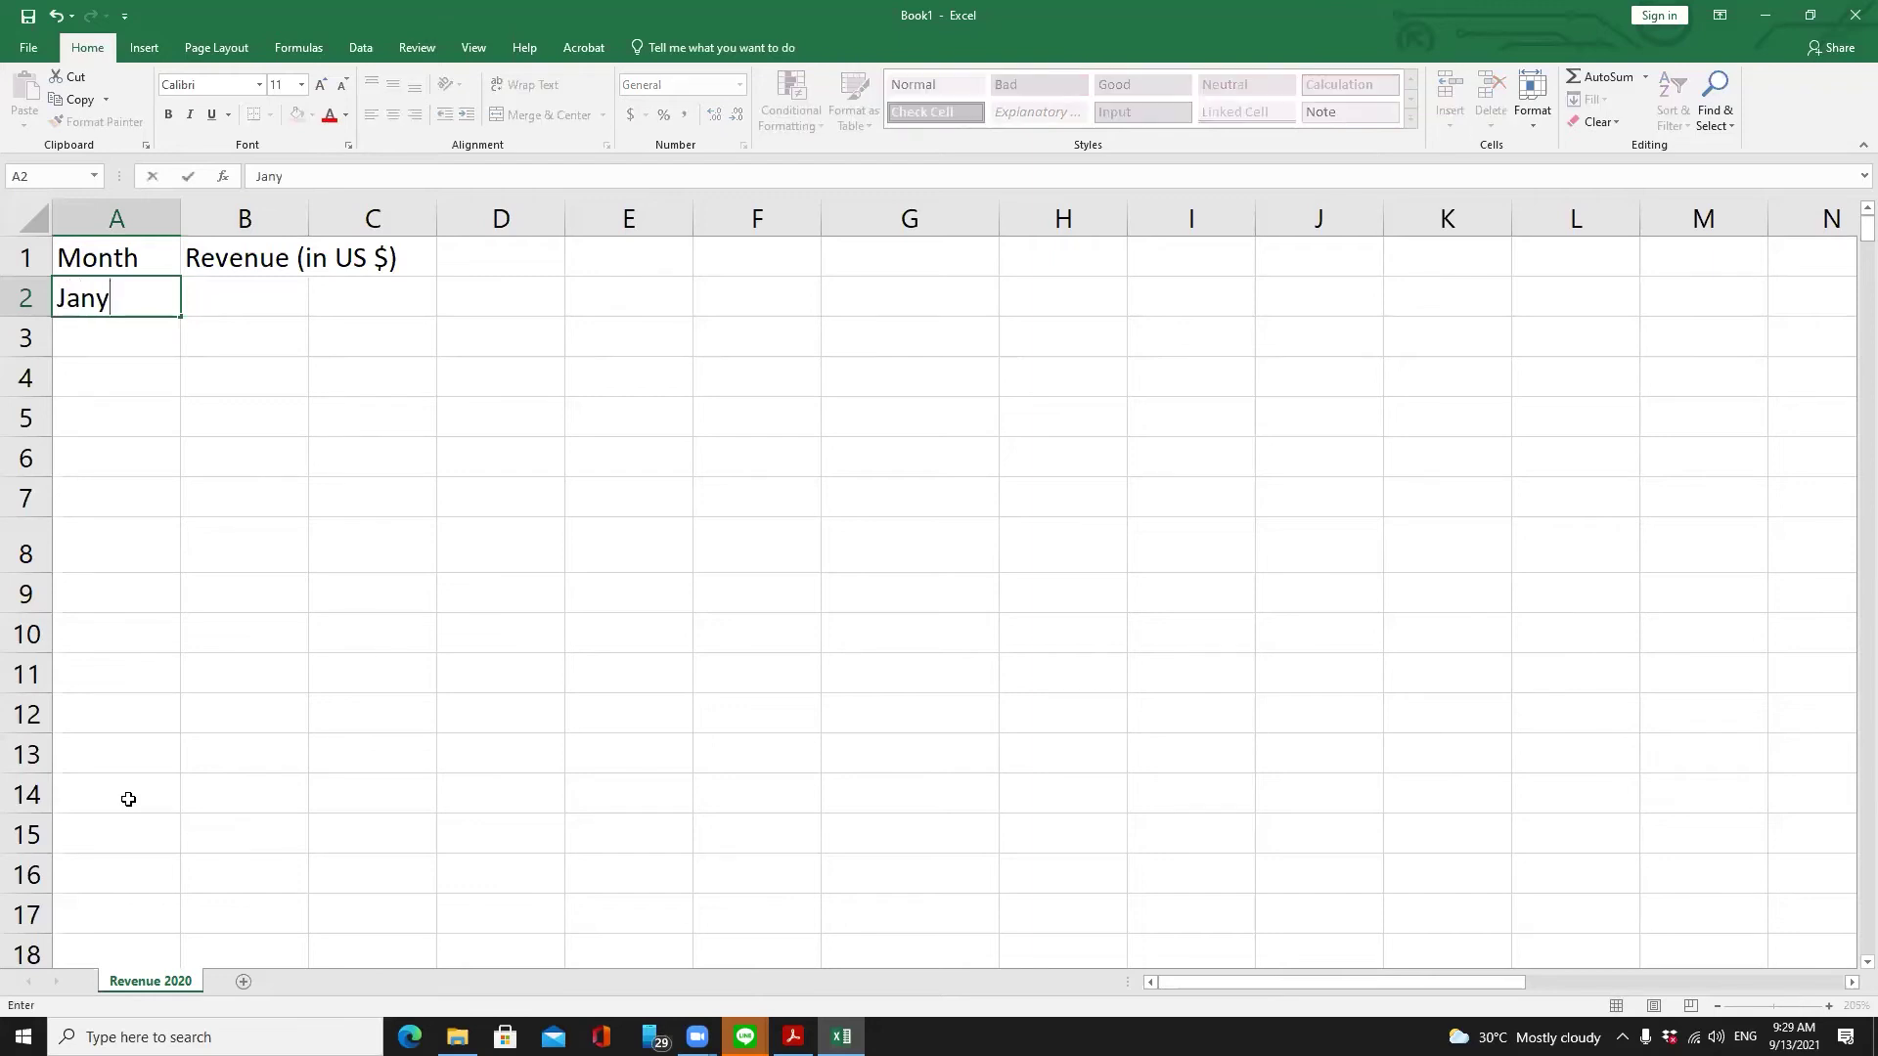
pyautogui.press('BackSpace')
pyautogui.write('uary')
pyautogui.press('Return')
pyautogui.write('Fe')
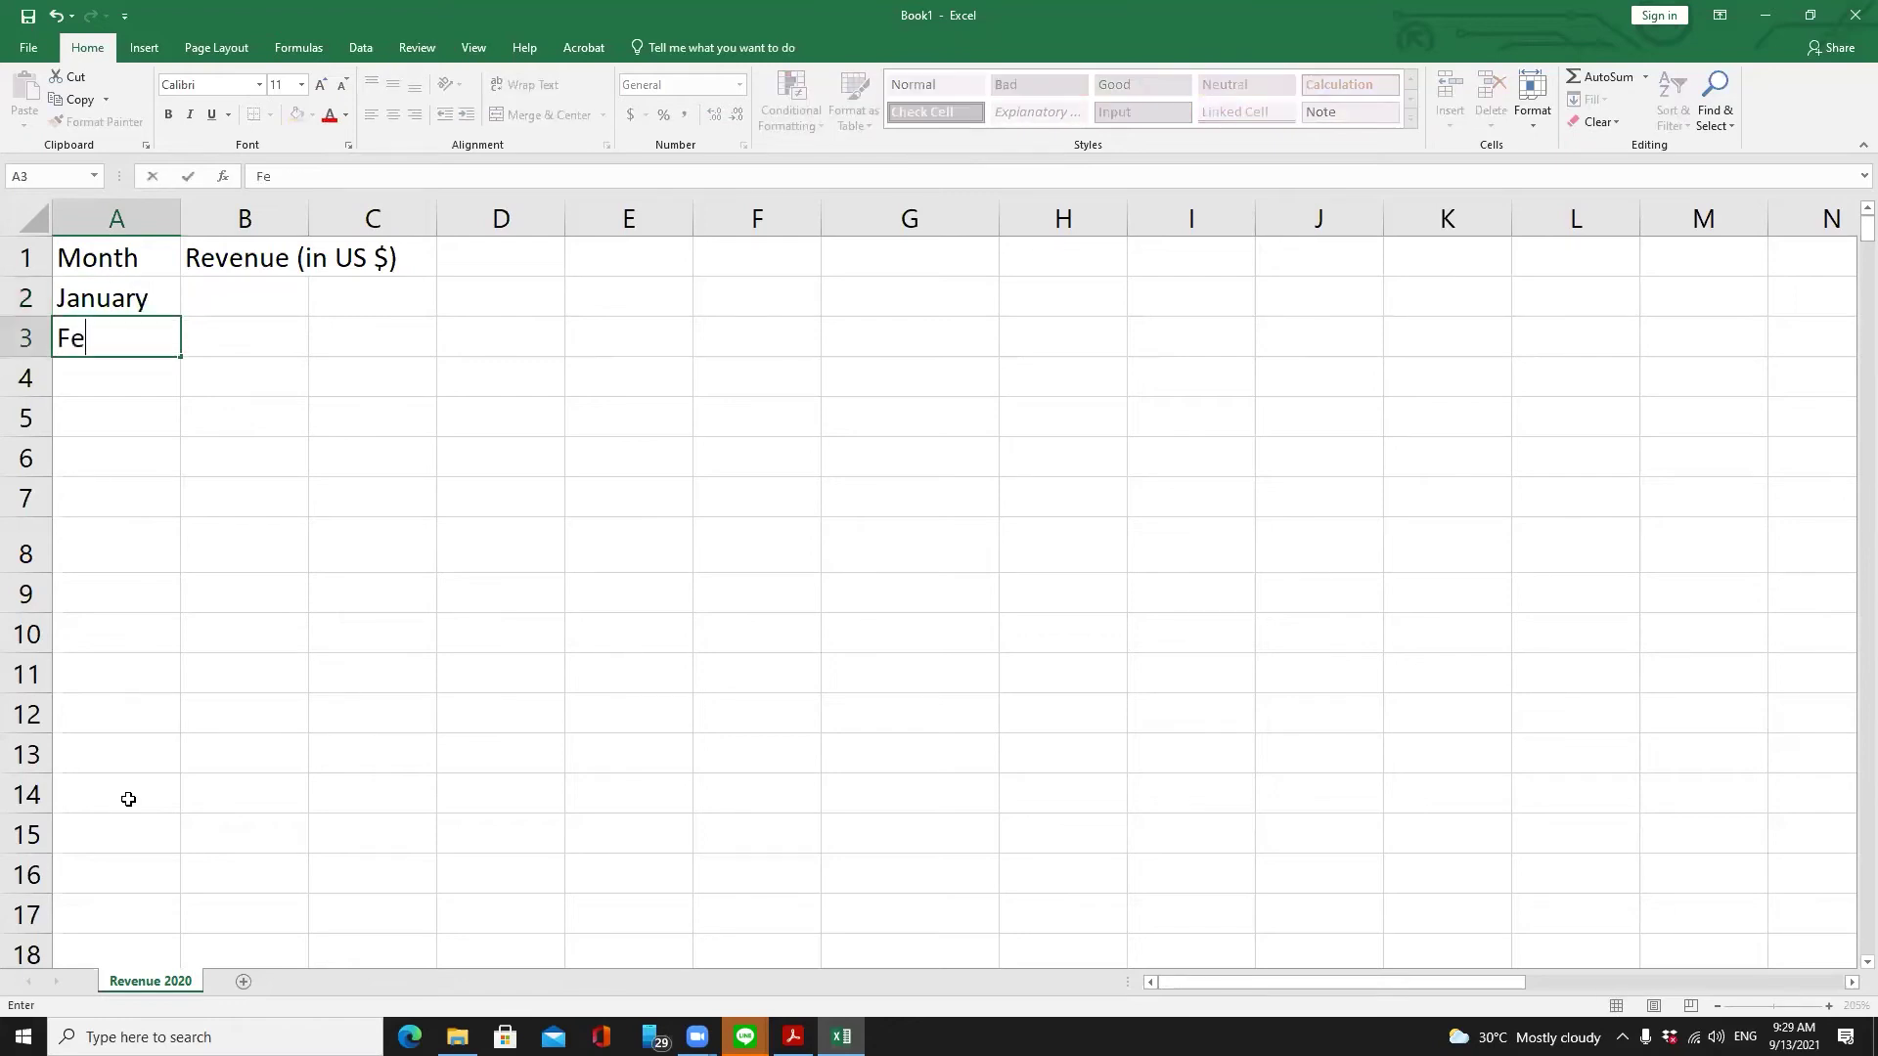
pyautogui.write('bruary')
pyautogui.press('Return')
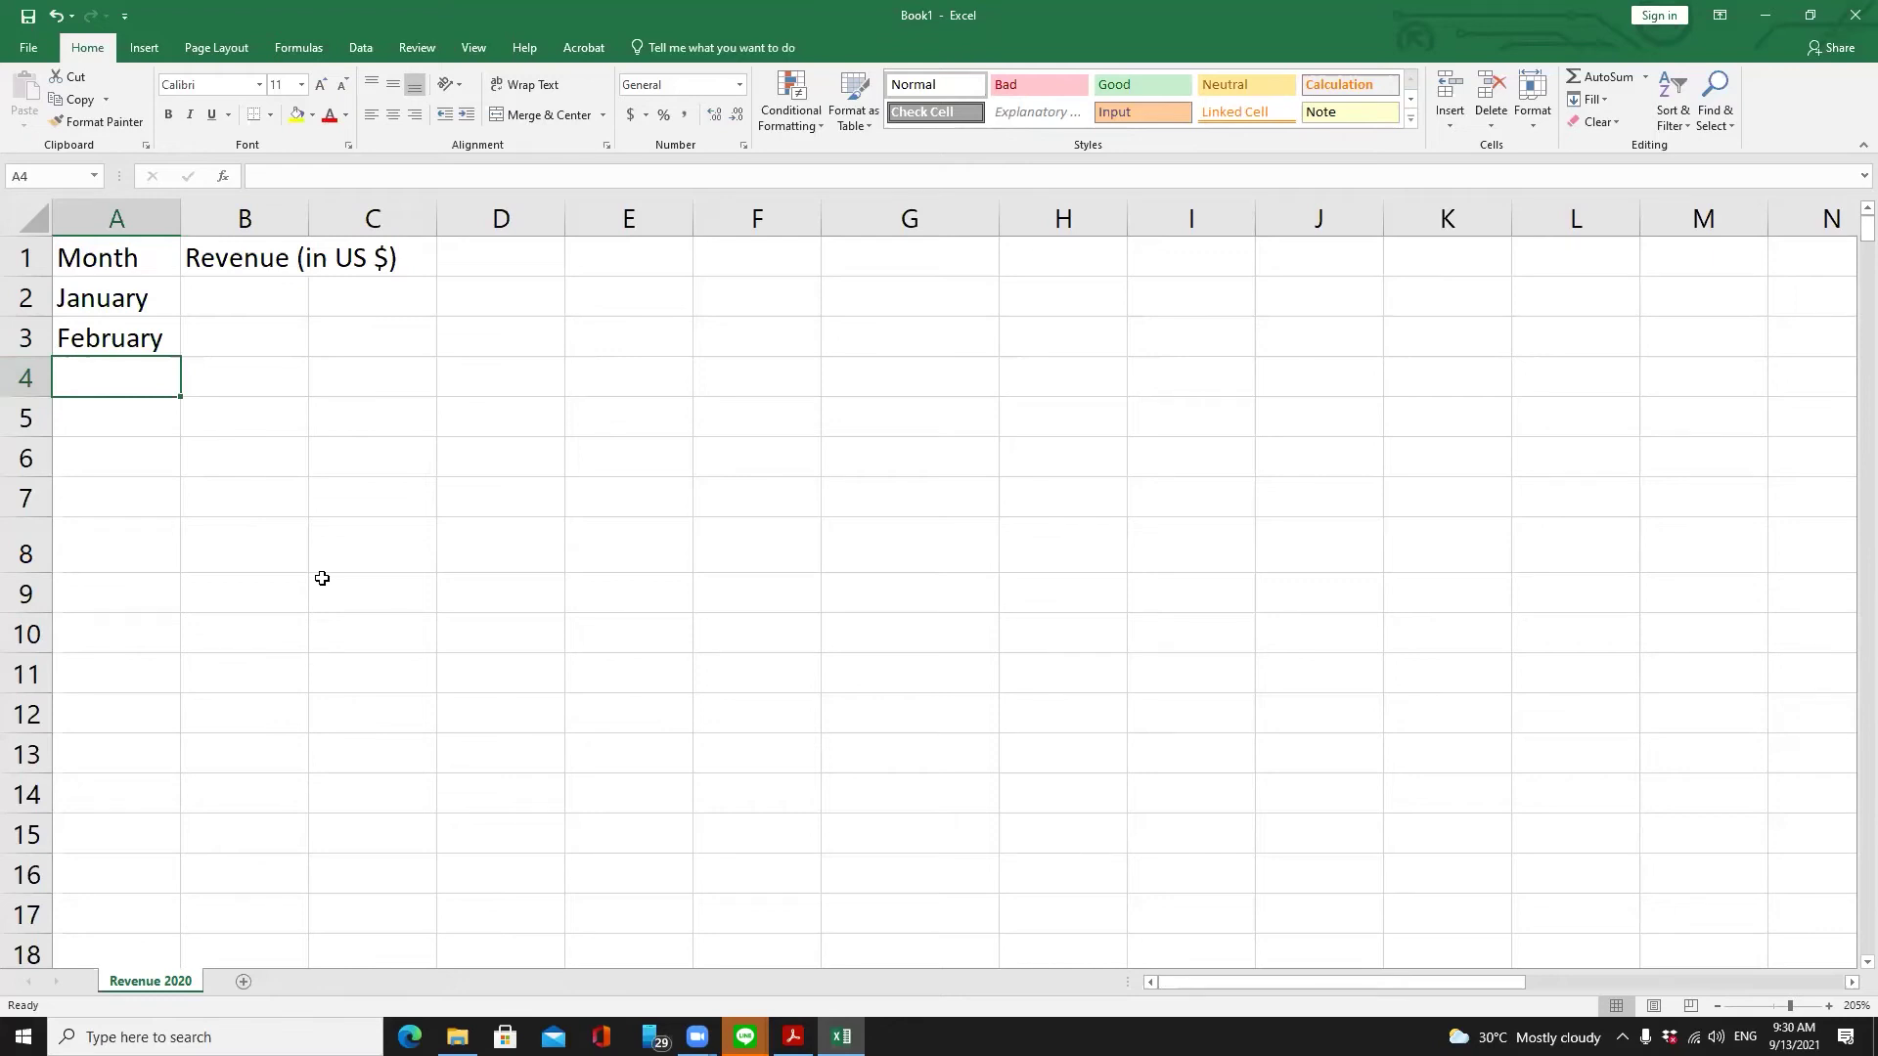
# Select A2:A3 (January and February) as the pattern for the month series
pyautogui.scroll(-1, 320, 579)
pyautogui.scroll(2, 320, 578)
pyautogui.moveTo(136, 291); pyautogui.dragTo(141, 329)
pyautogui.click(298, 341)
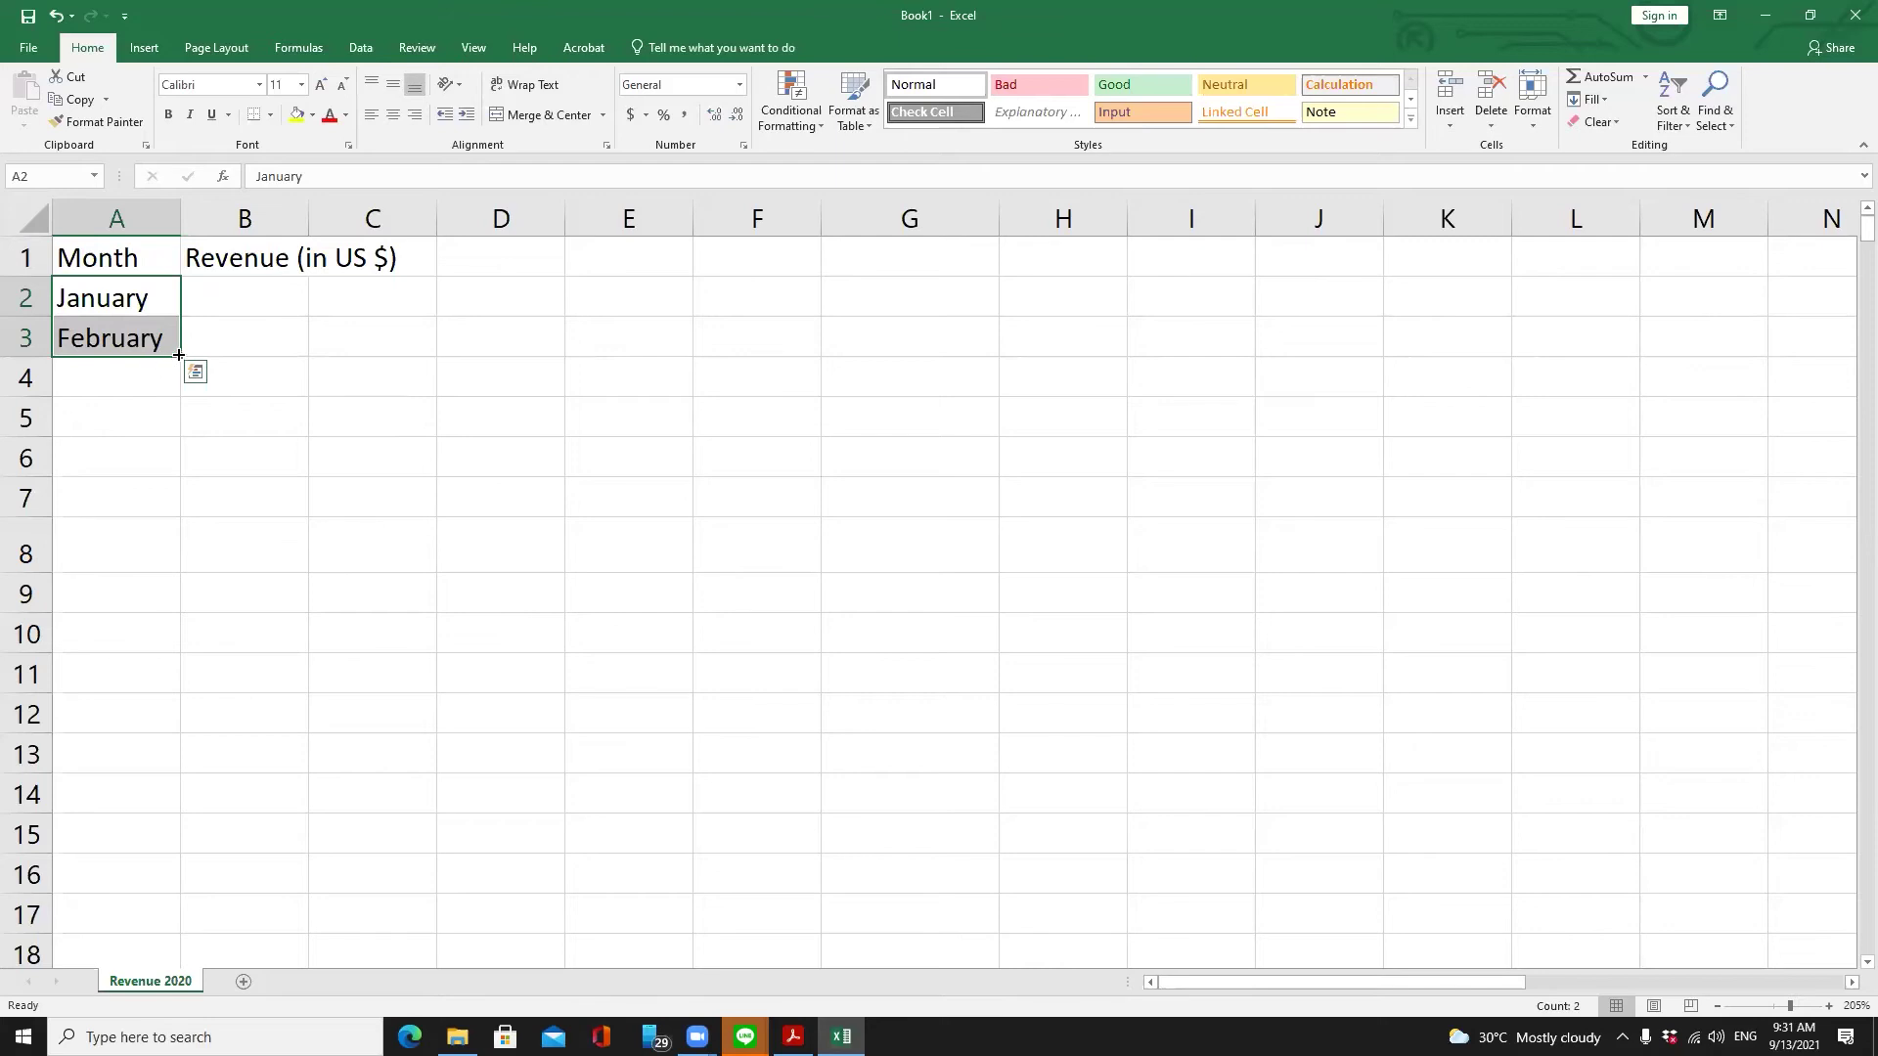
# Extend the month series from A2:A3 through December in row 13, then on to row 26
pyautogui.moveTo(178, 356); pyautogui.dragTo(180, 610)
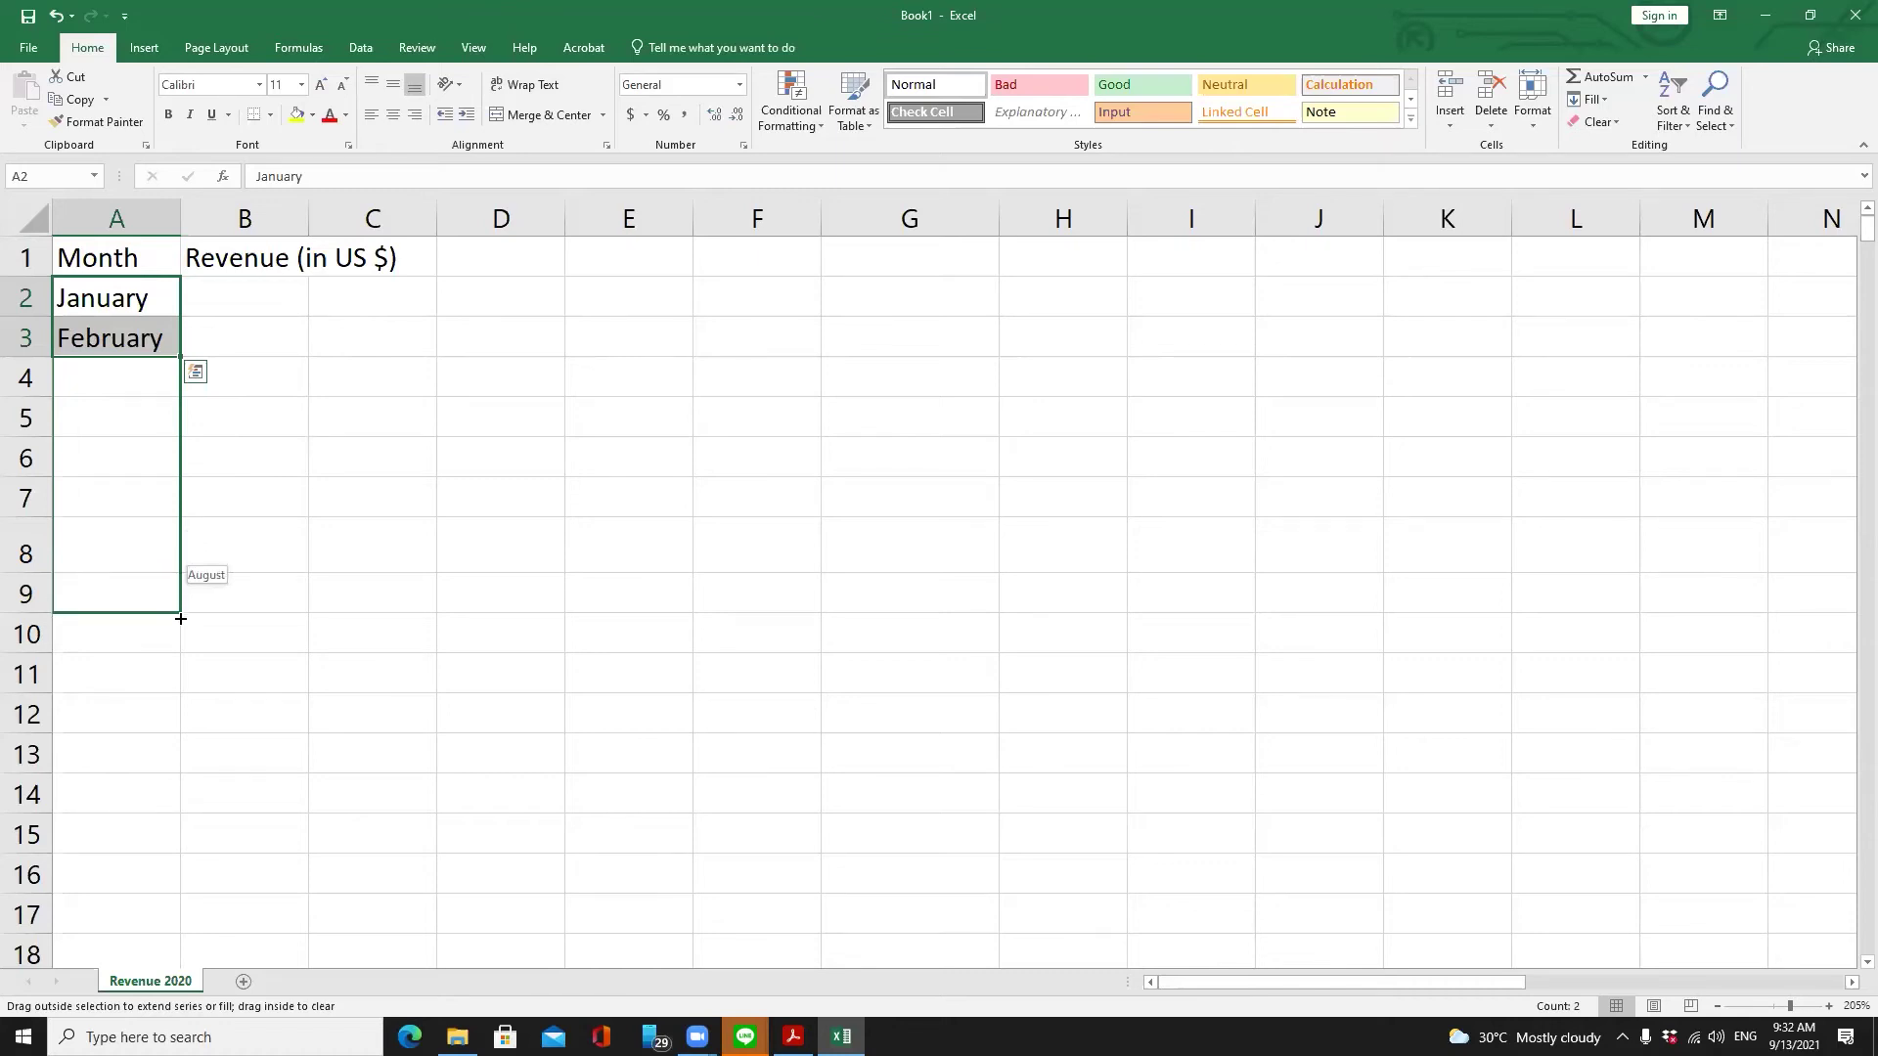
pyautogui.moveTo(181, 635); pyautogui.dragTo(170, 762)
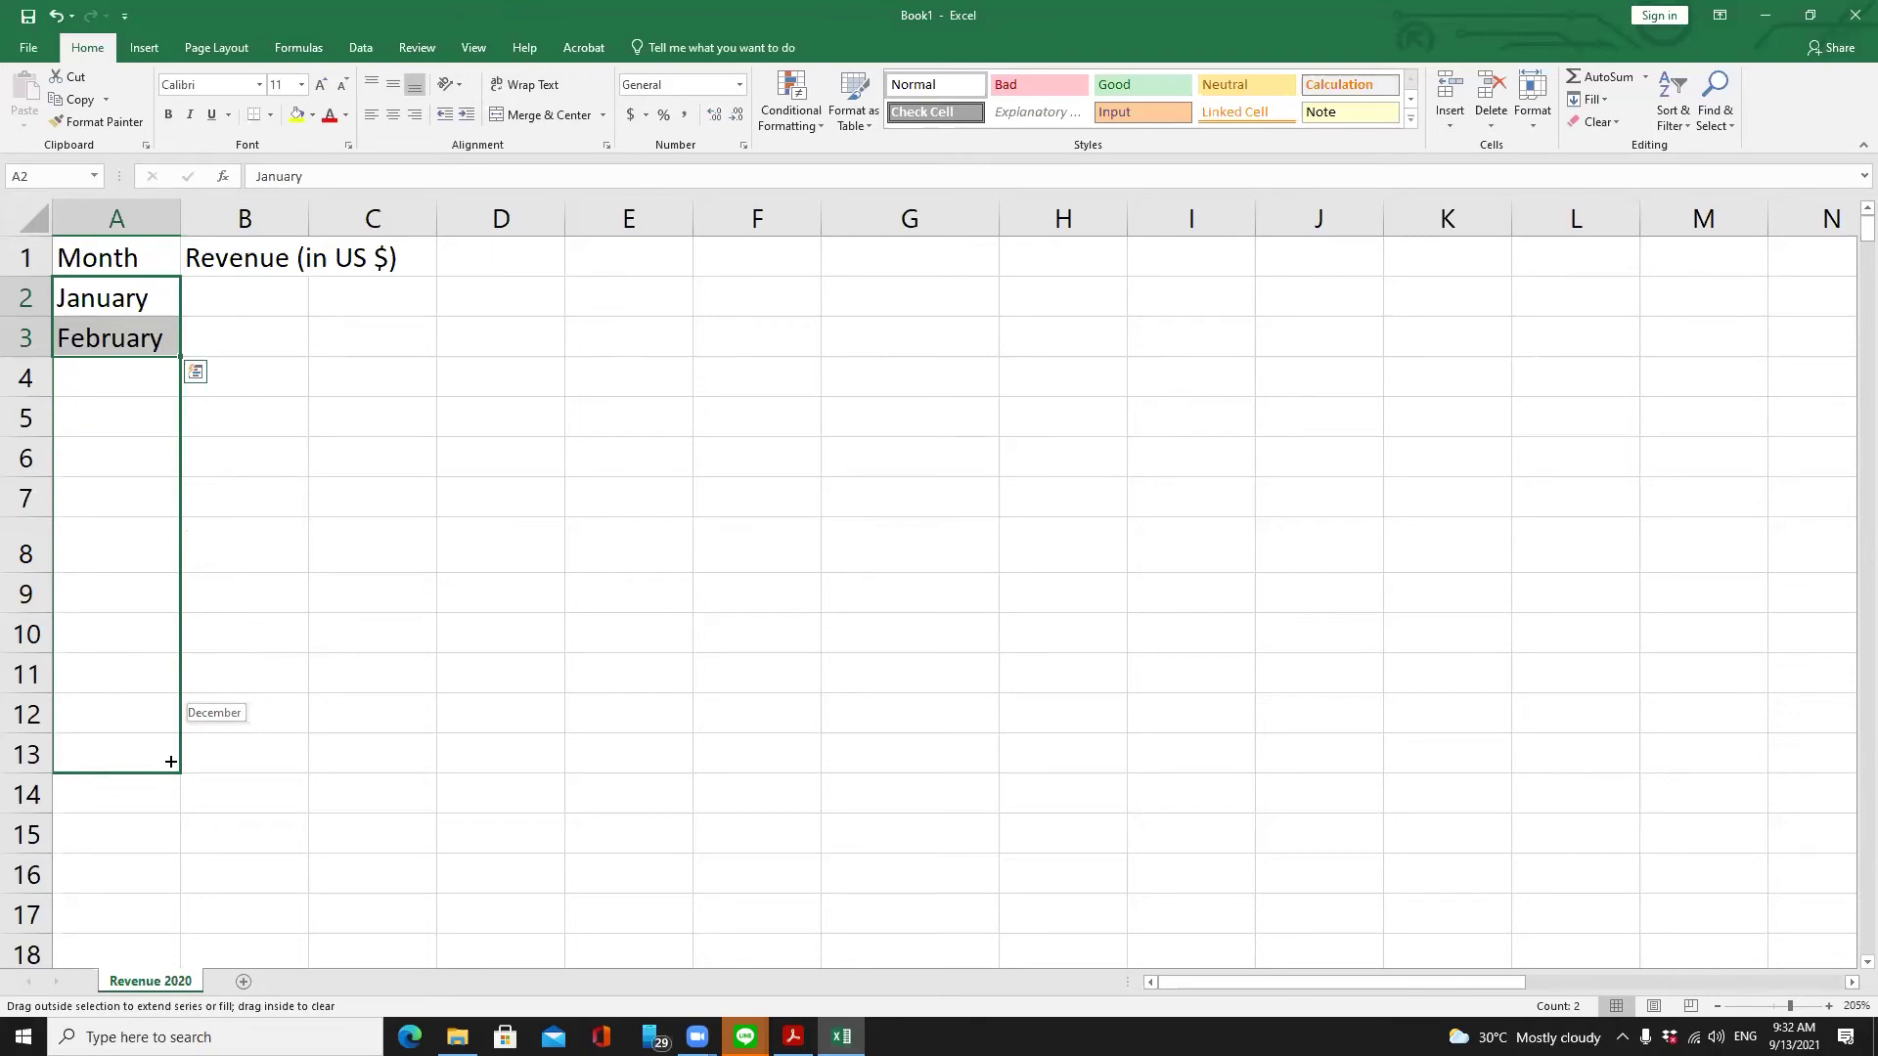
pyautogui.moveTo(170, 762); pyautogui.dragTo(171, 762)
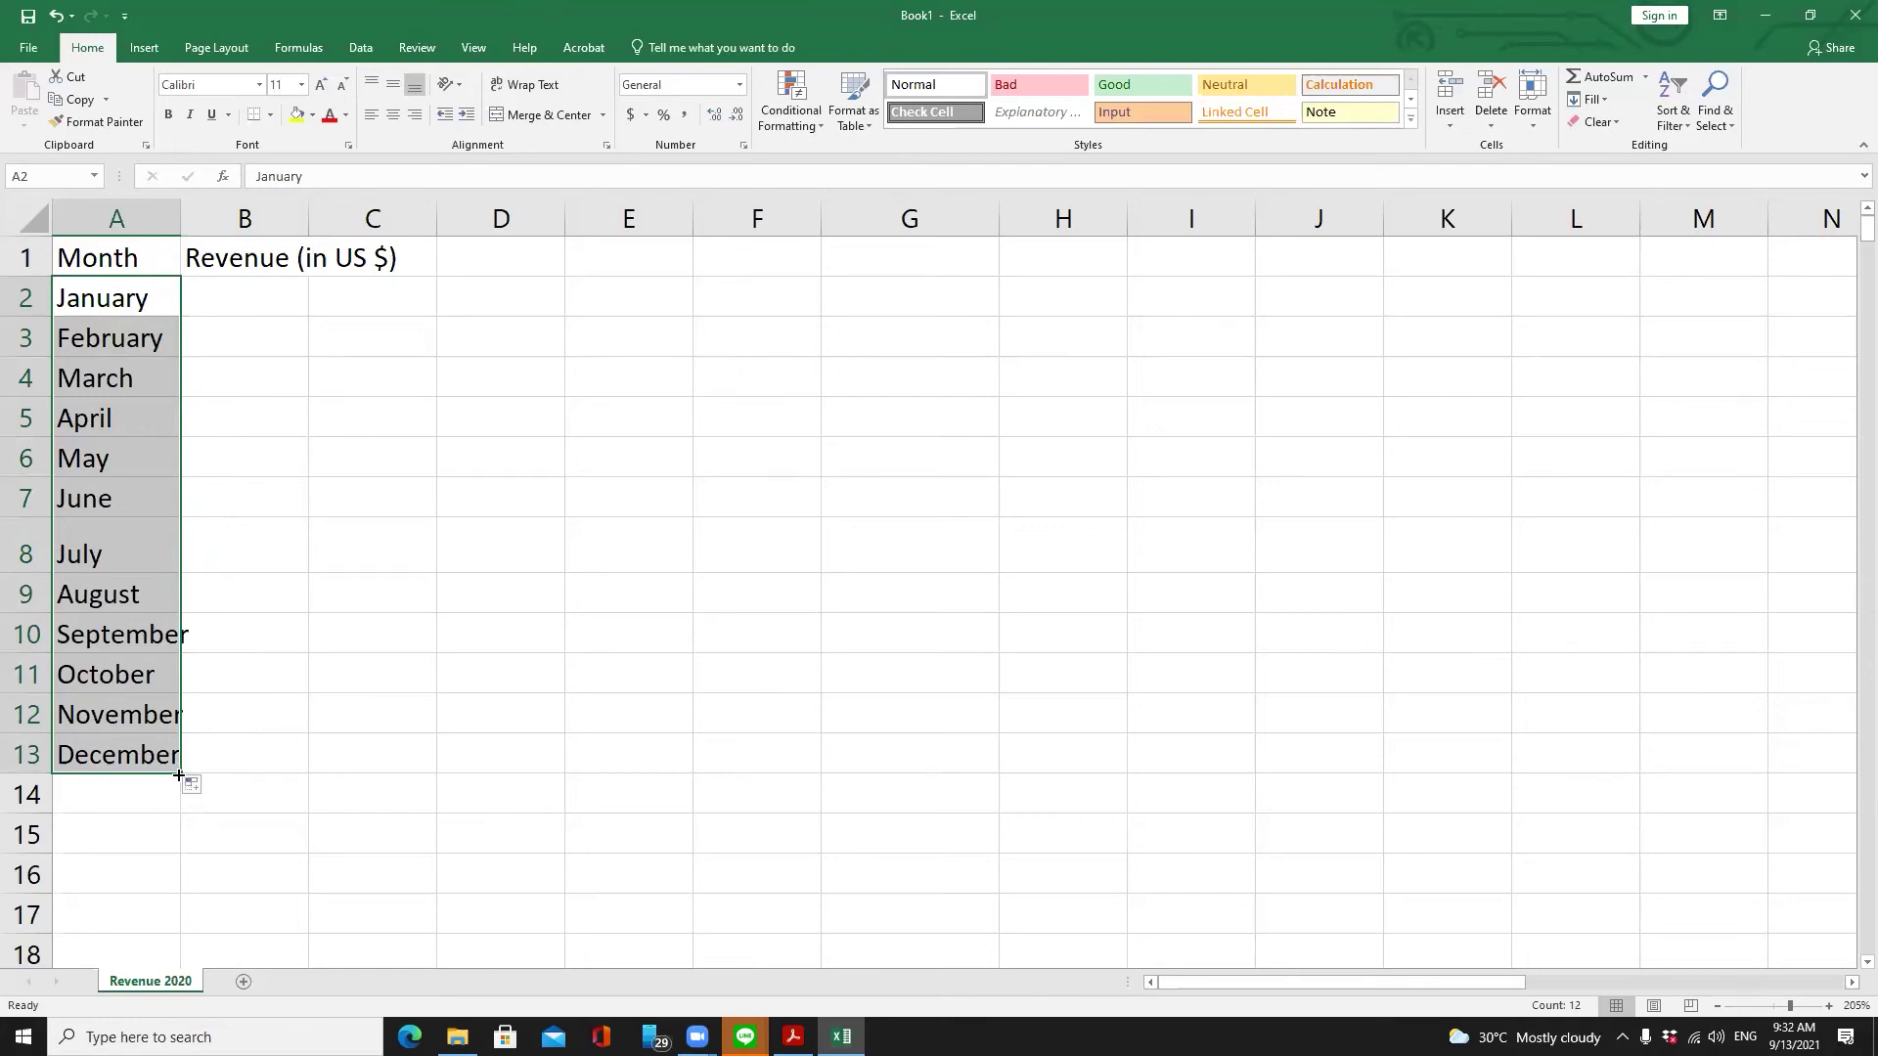
pyautogui.moveTo(179, 774); pyautogui.dragTo(184, 969)
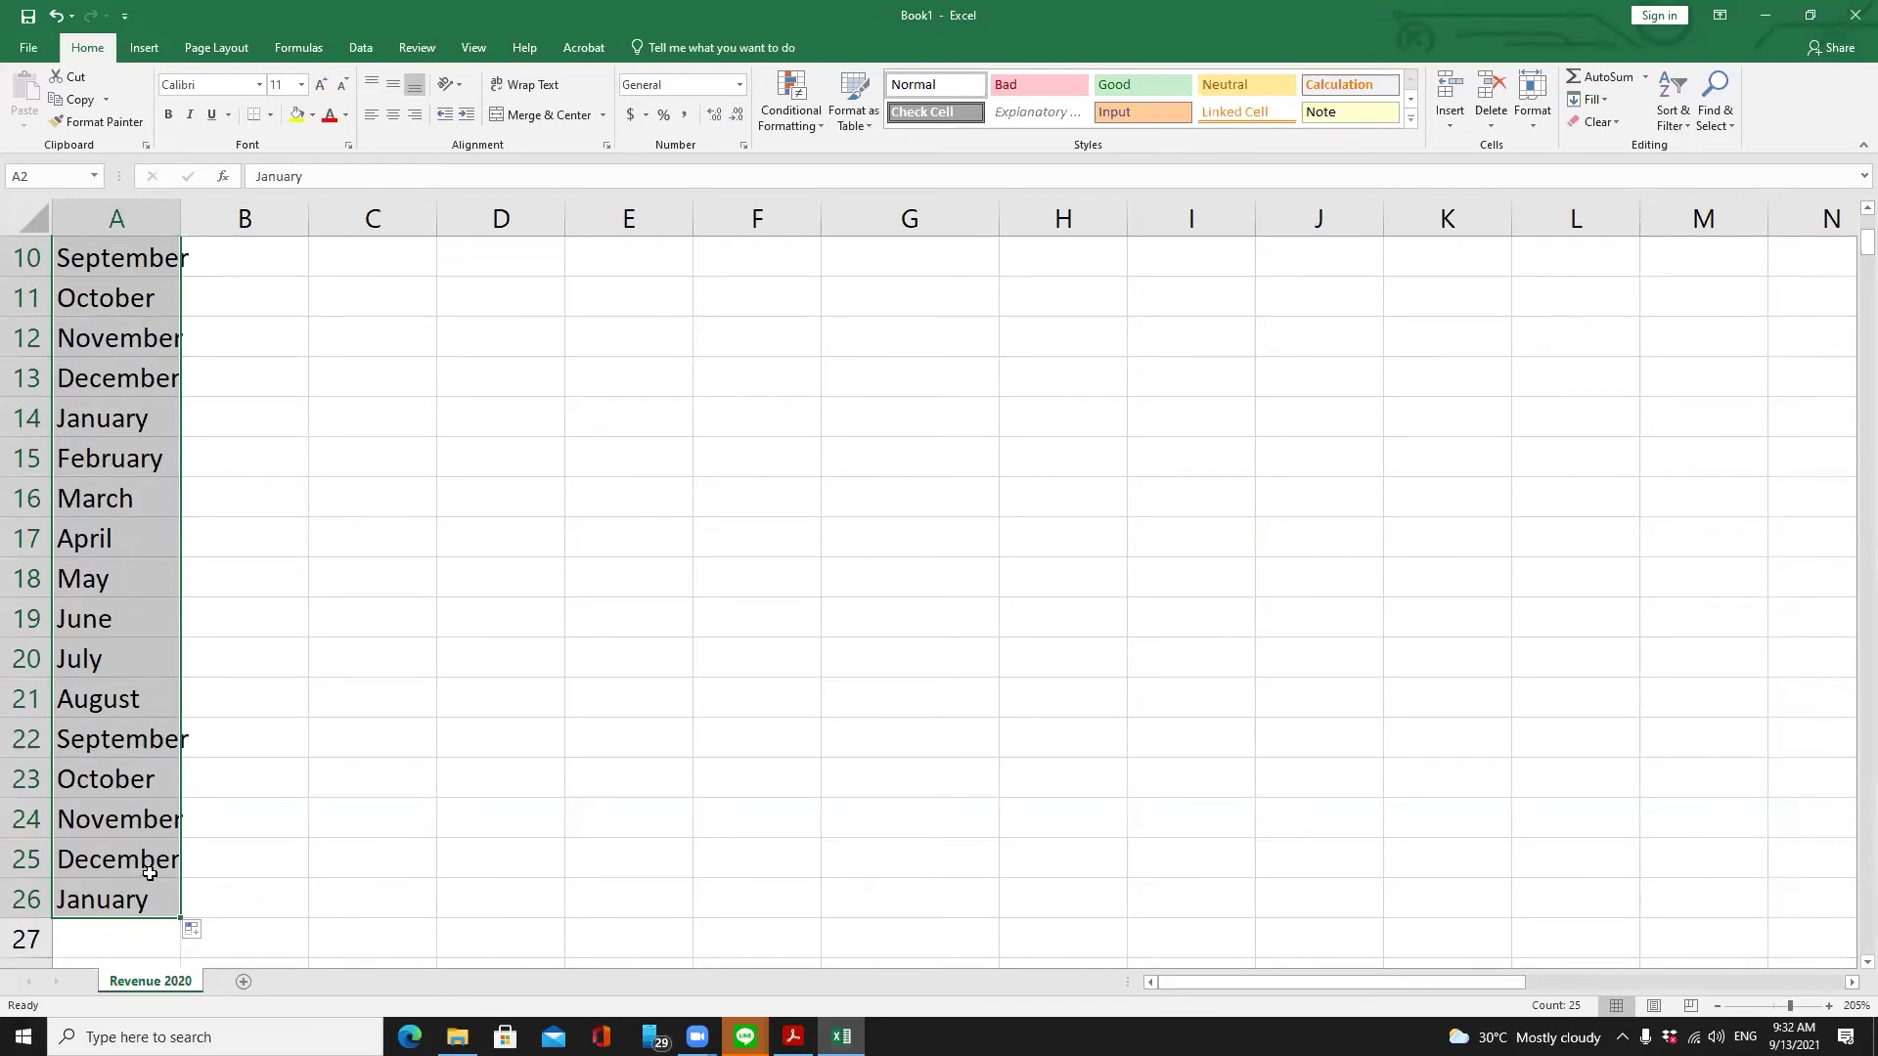
# Select the repeated months in A14:A26, reselecting after checking the list
pyautogui.scroll(1, 152, 874)
pyautogui.scroll(2, 154, 872)
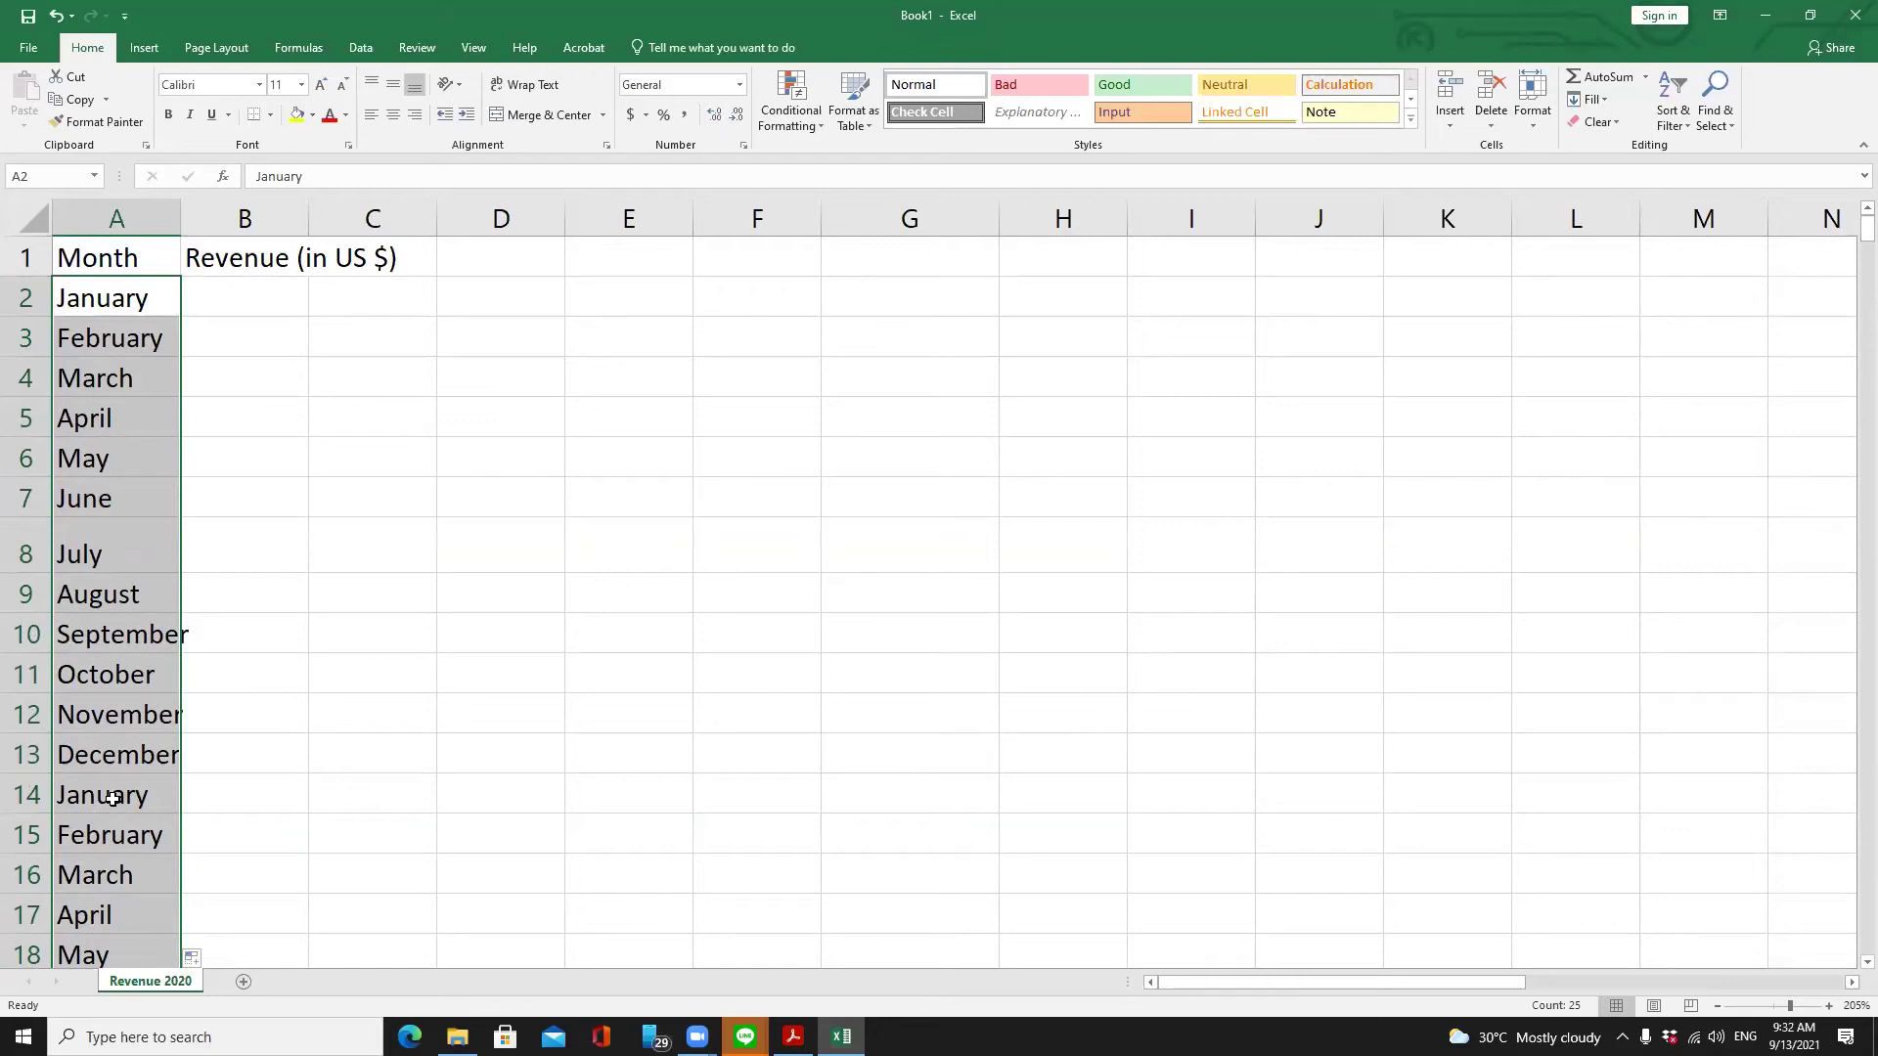
pyautogui.moveTo(112, 799); pyautogui.dragTo(117, 939)
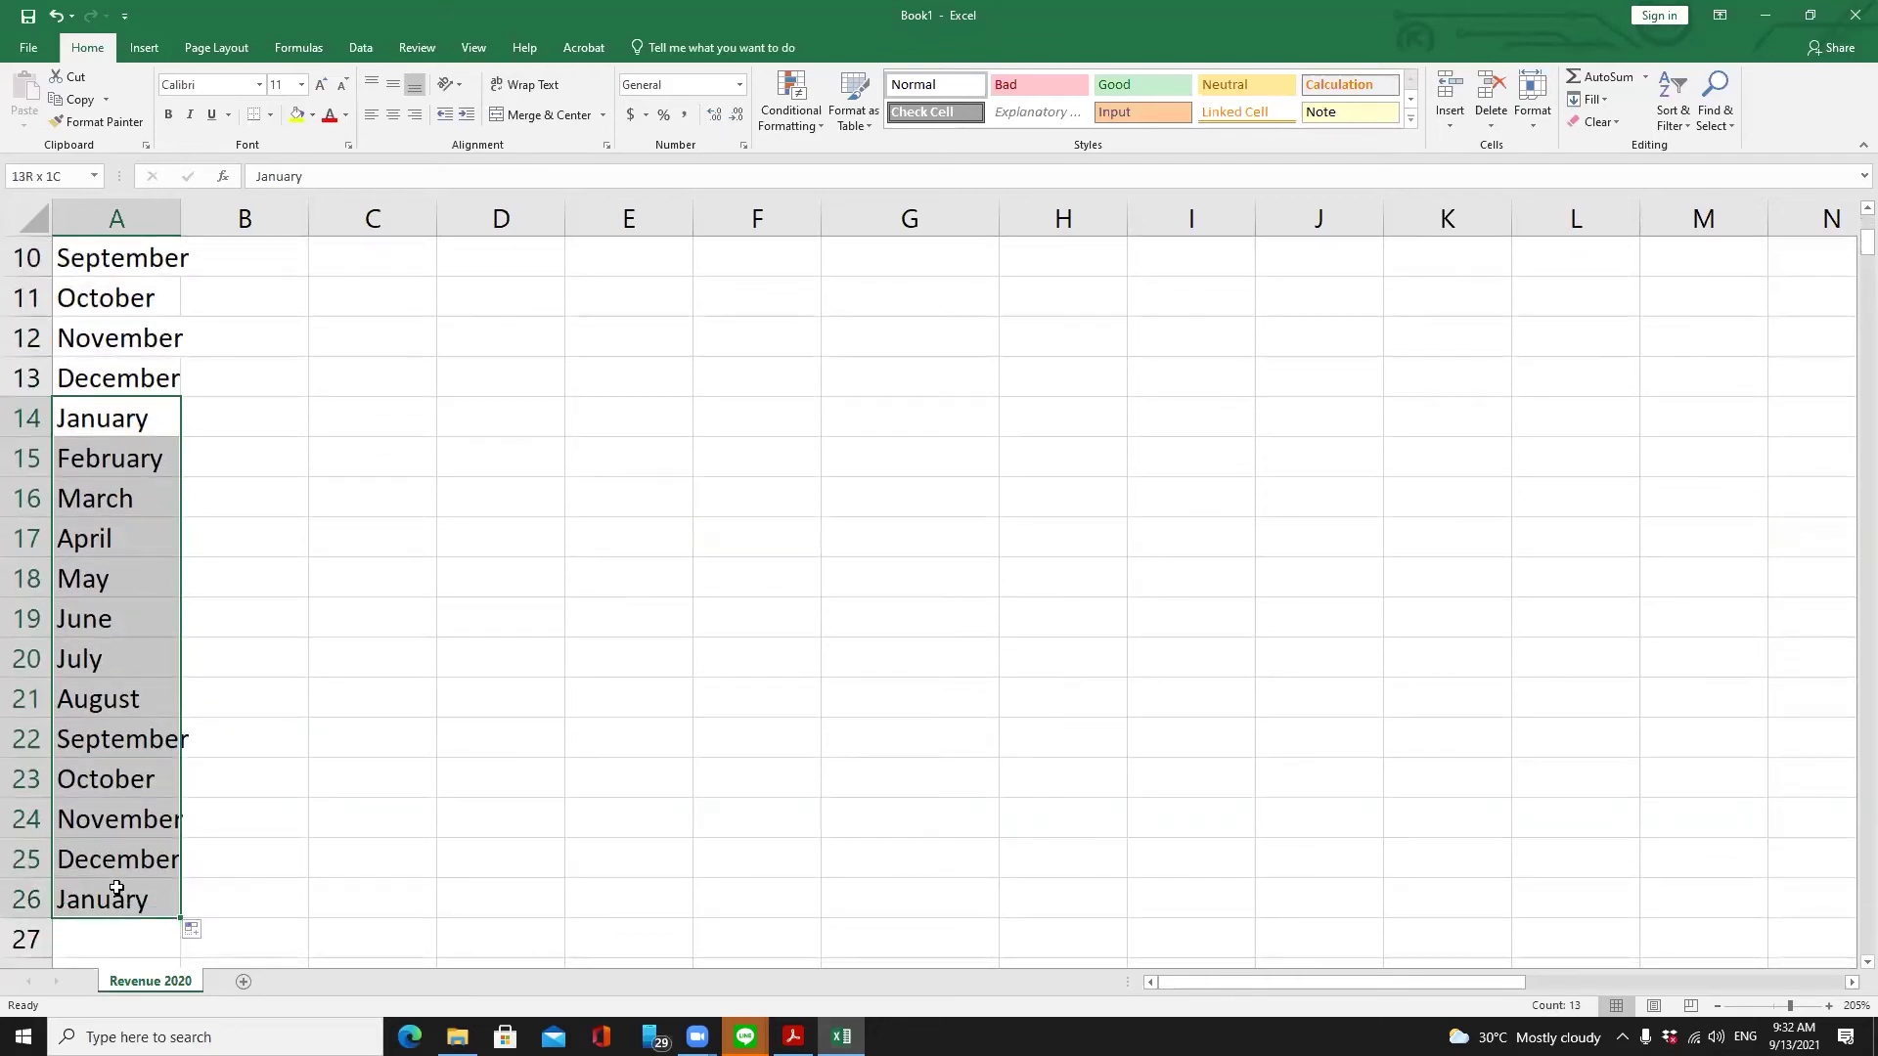
pyautogui.moveTo(117, 873)
pyautogui.mouseDown()
pyautogui.moveTo(127, 924)
pyautogui.moveTo(130, 908)
pyautogui.mouseUp()
pyautogui.scroll(1, 235, 693)
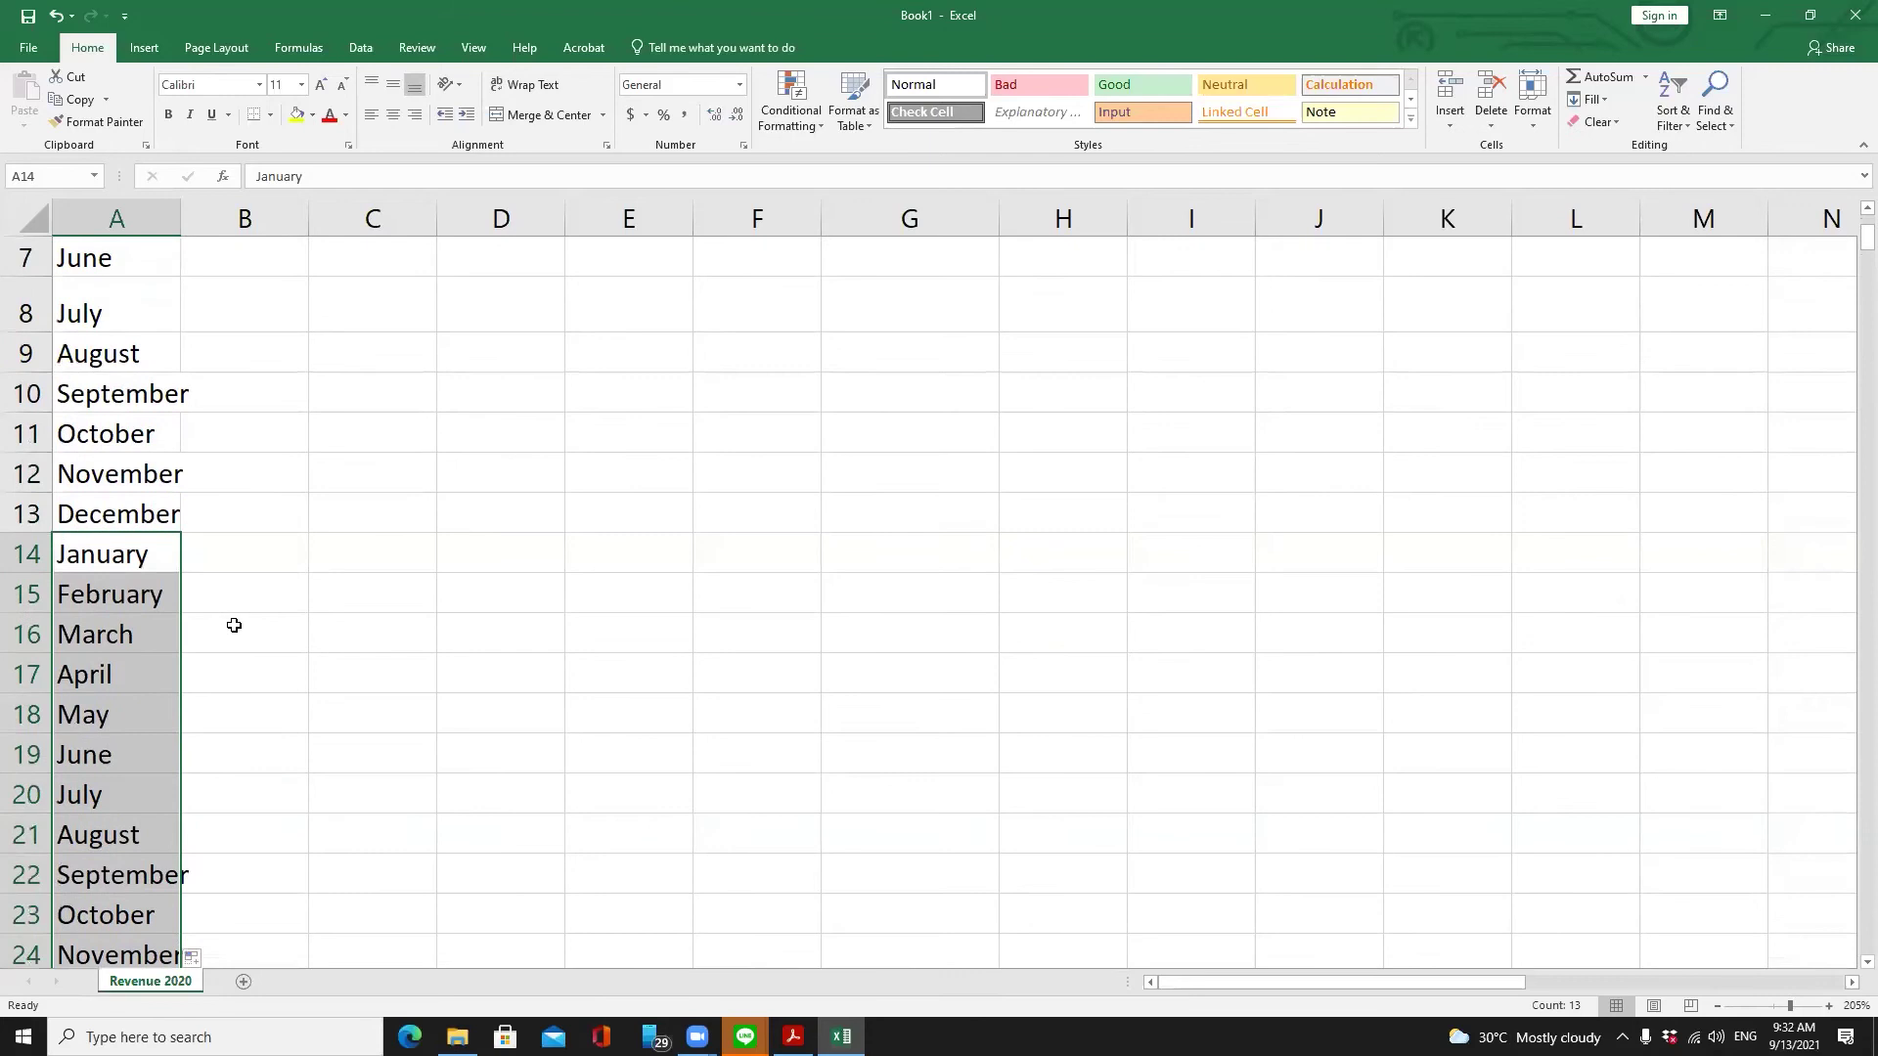
pyautogui.scroll(2, 235, 626)
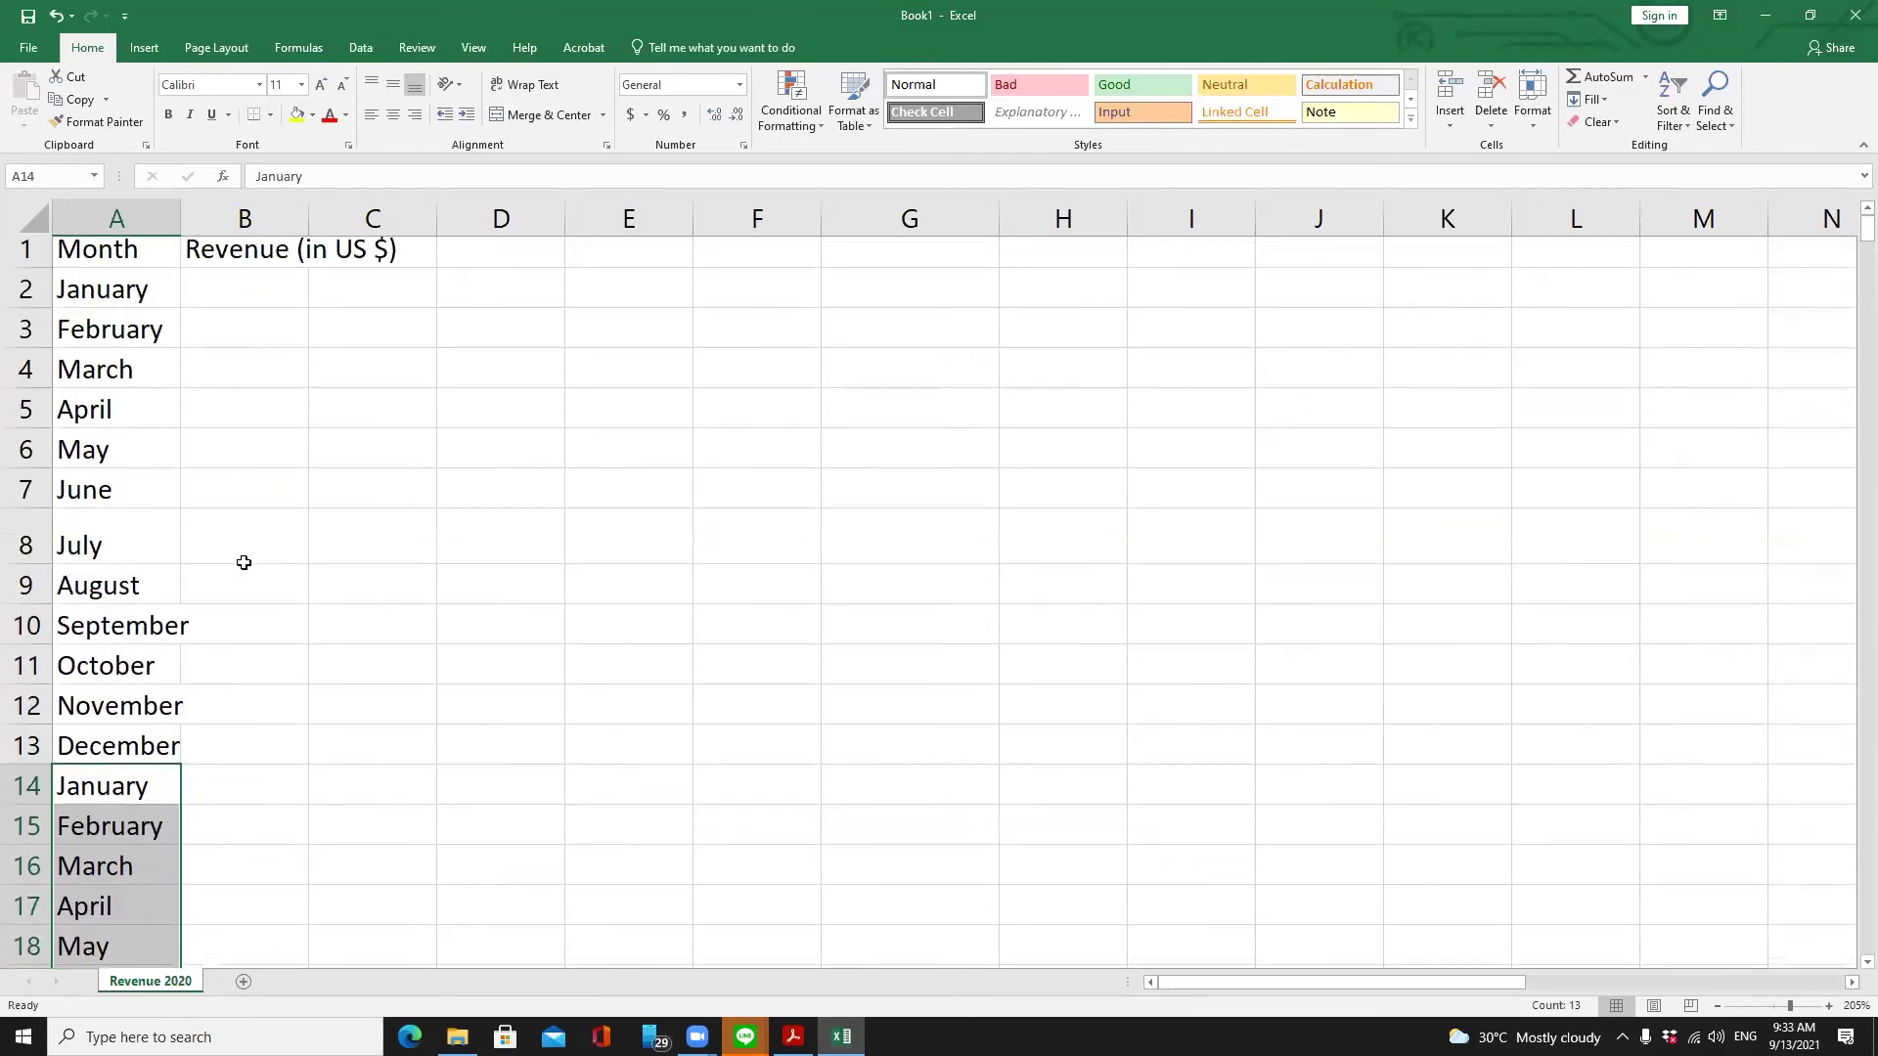
pyautogui.scroll(-4, 228, 570)
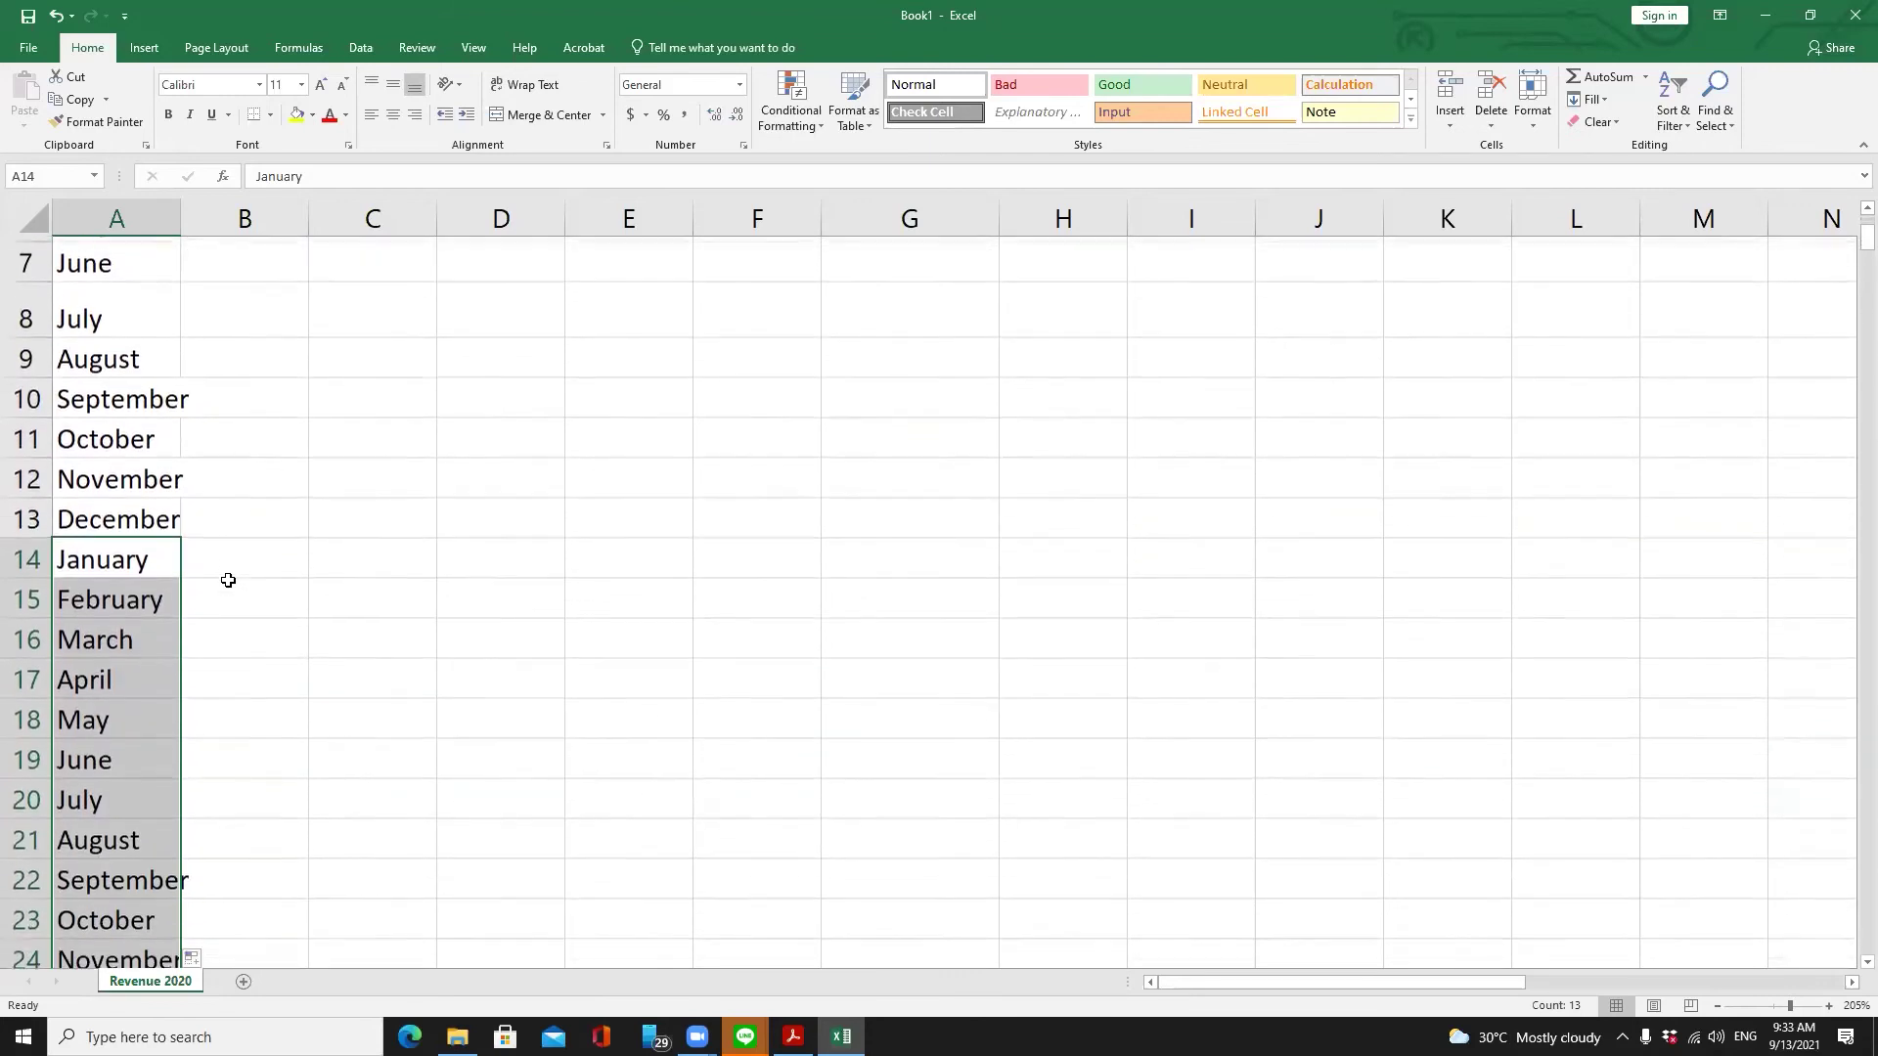
pyautogui.click(311, 696)
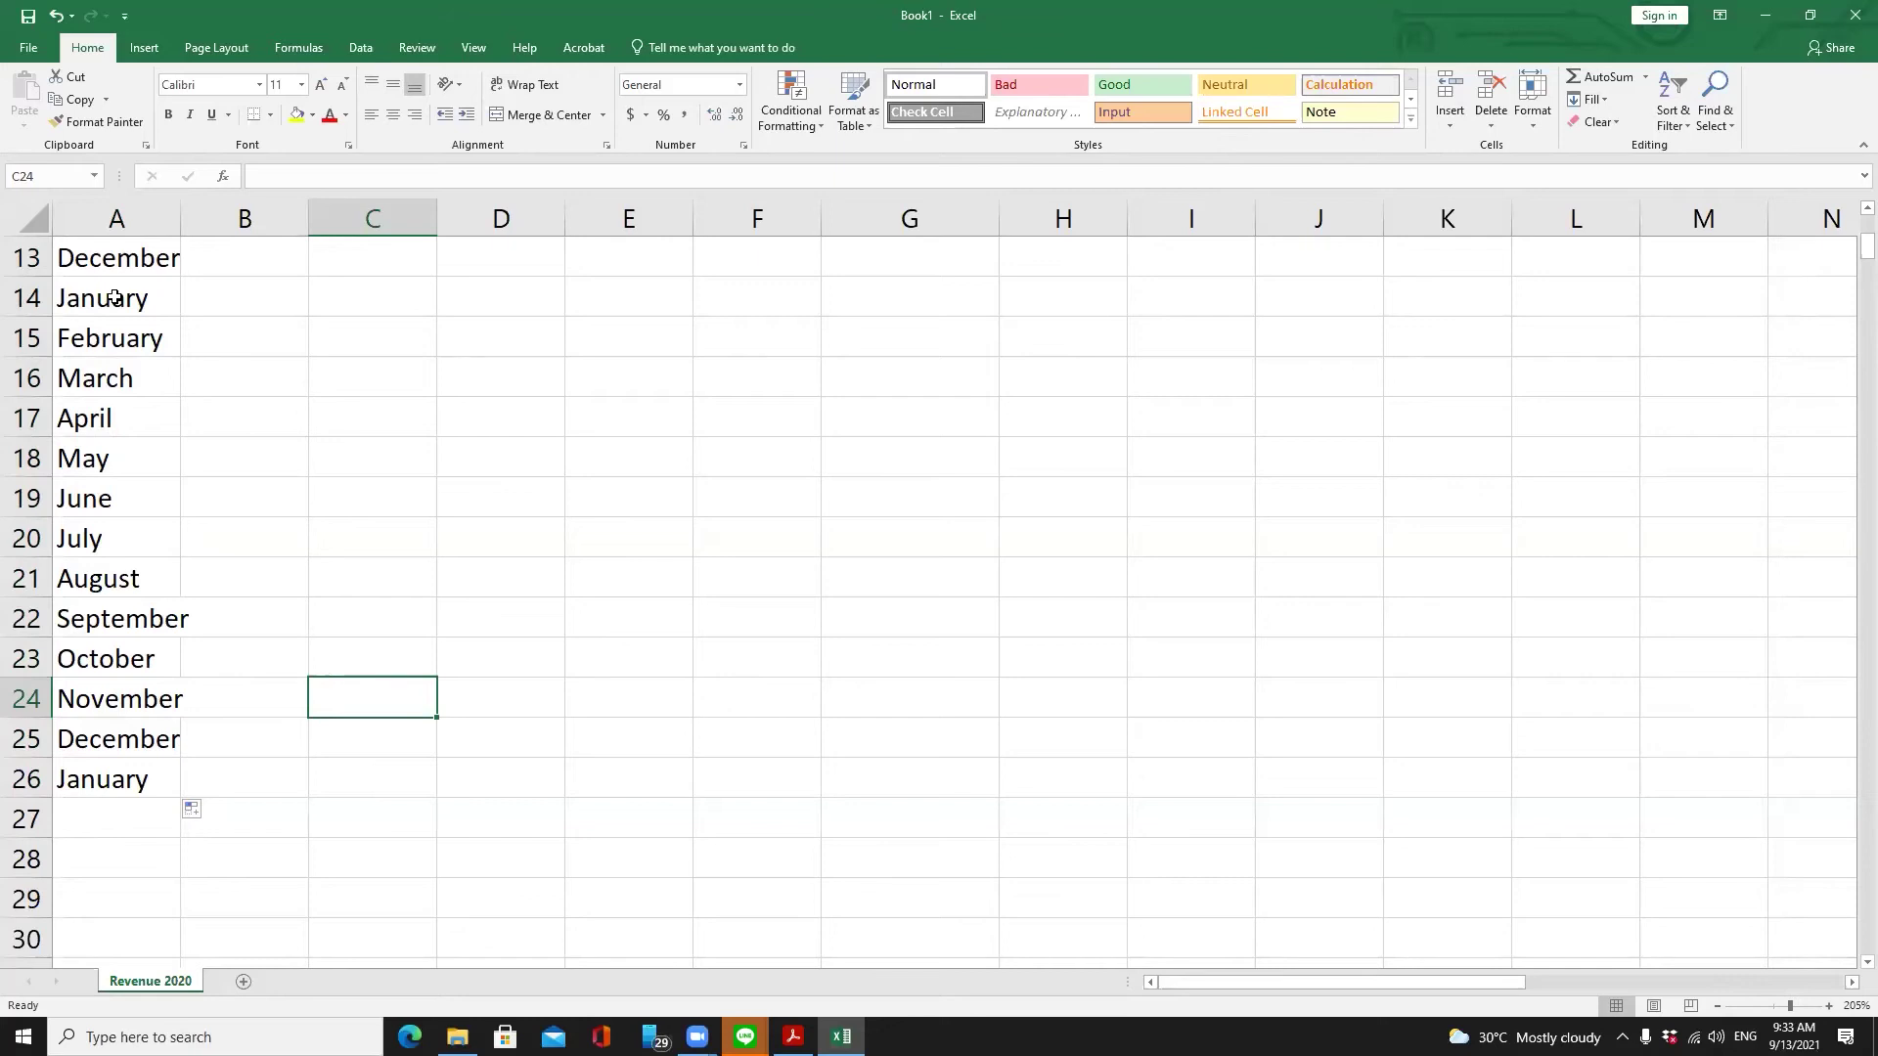
pyautogui.moveTo(114, 297); pyautogui.dragTo(102, 790)
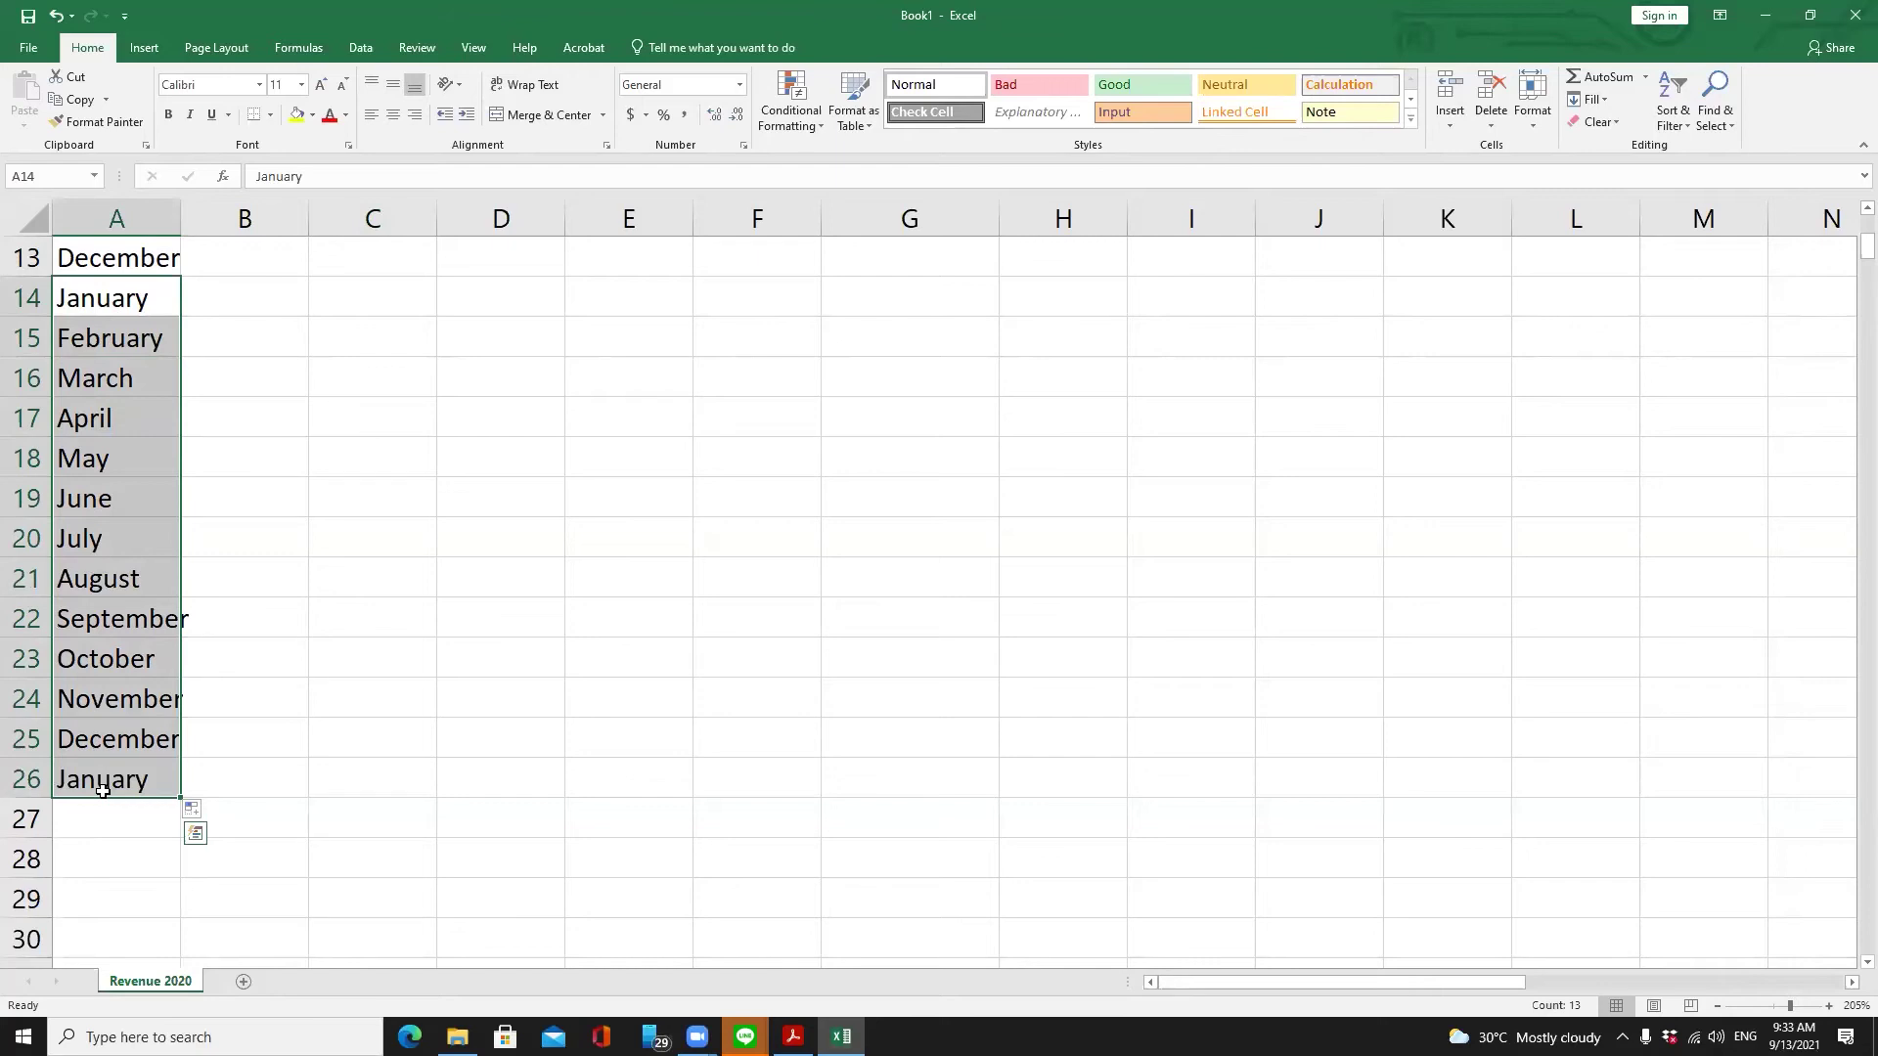
# Try clearing A14:A26 with Delete and with Clear Contents, undoing both times
pyautogui.press('Delete')
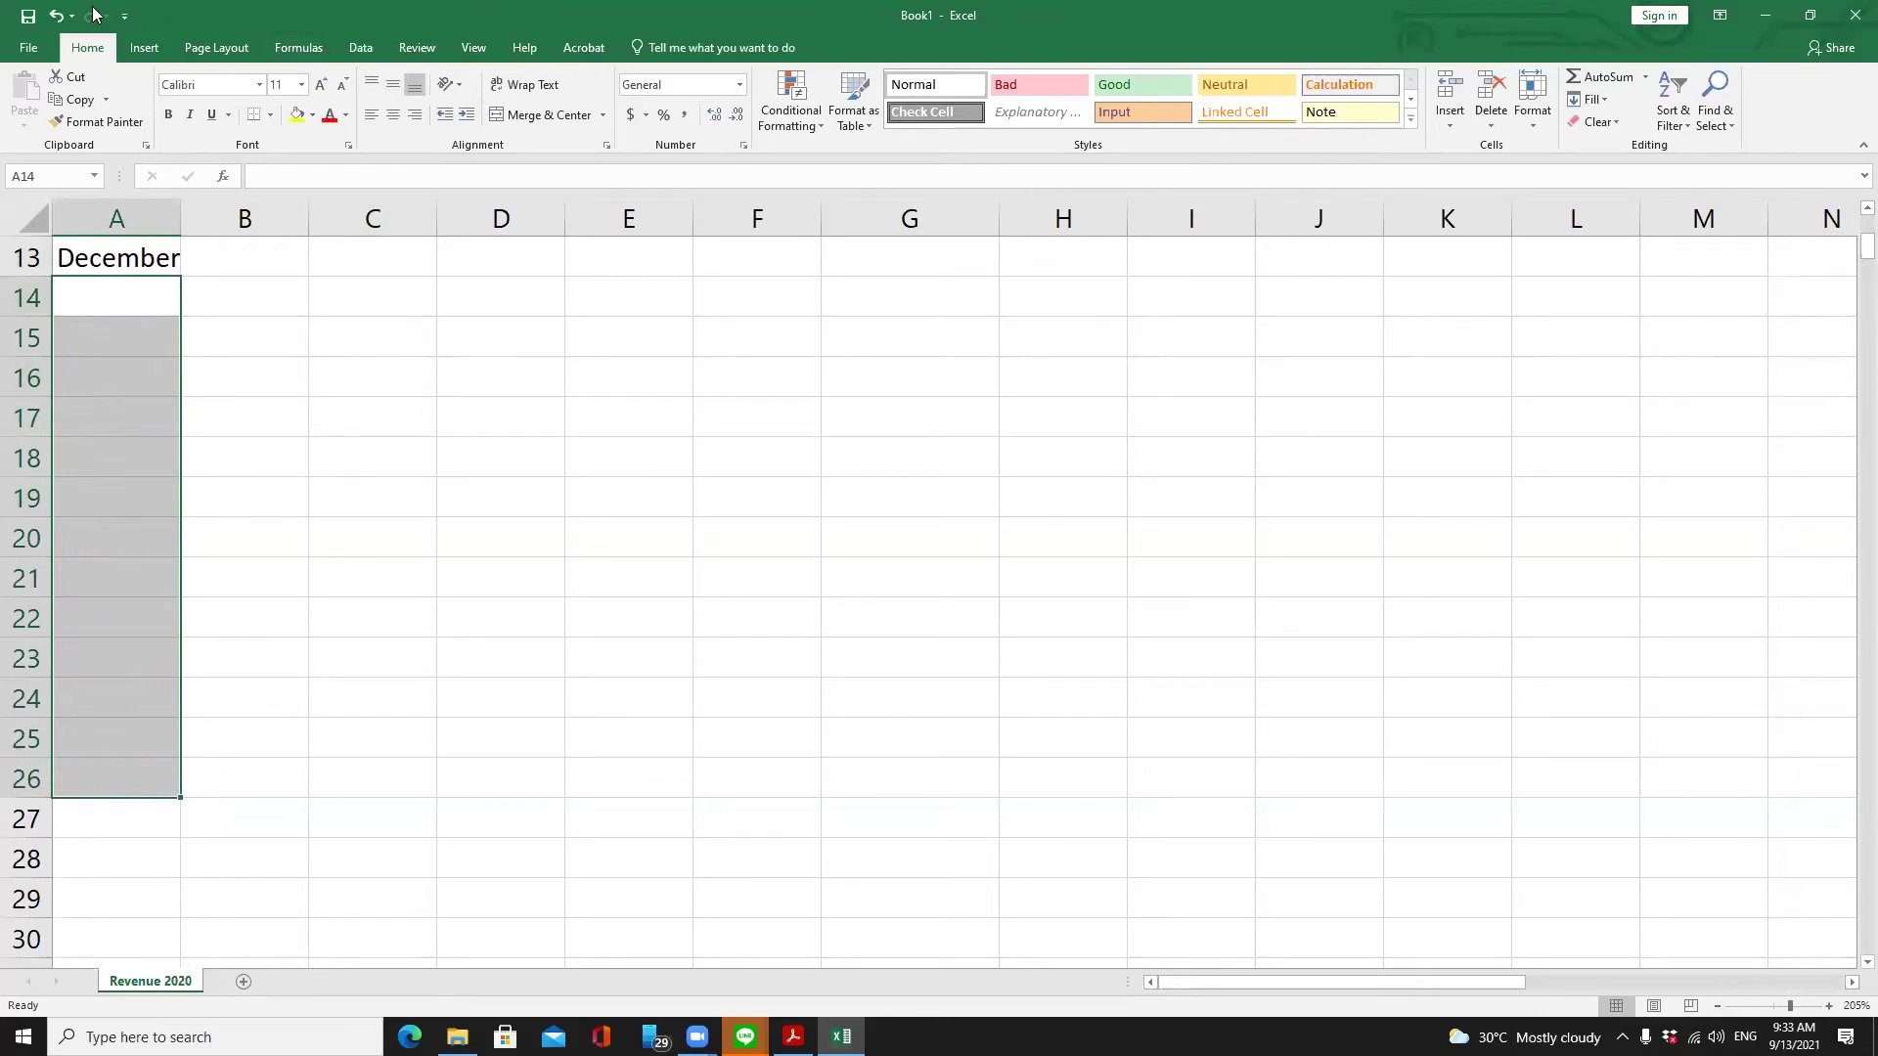
pyautogui.click(56, 19)
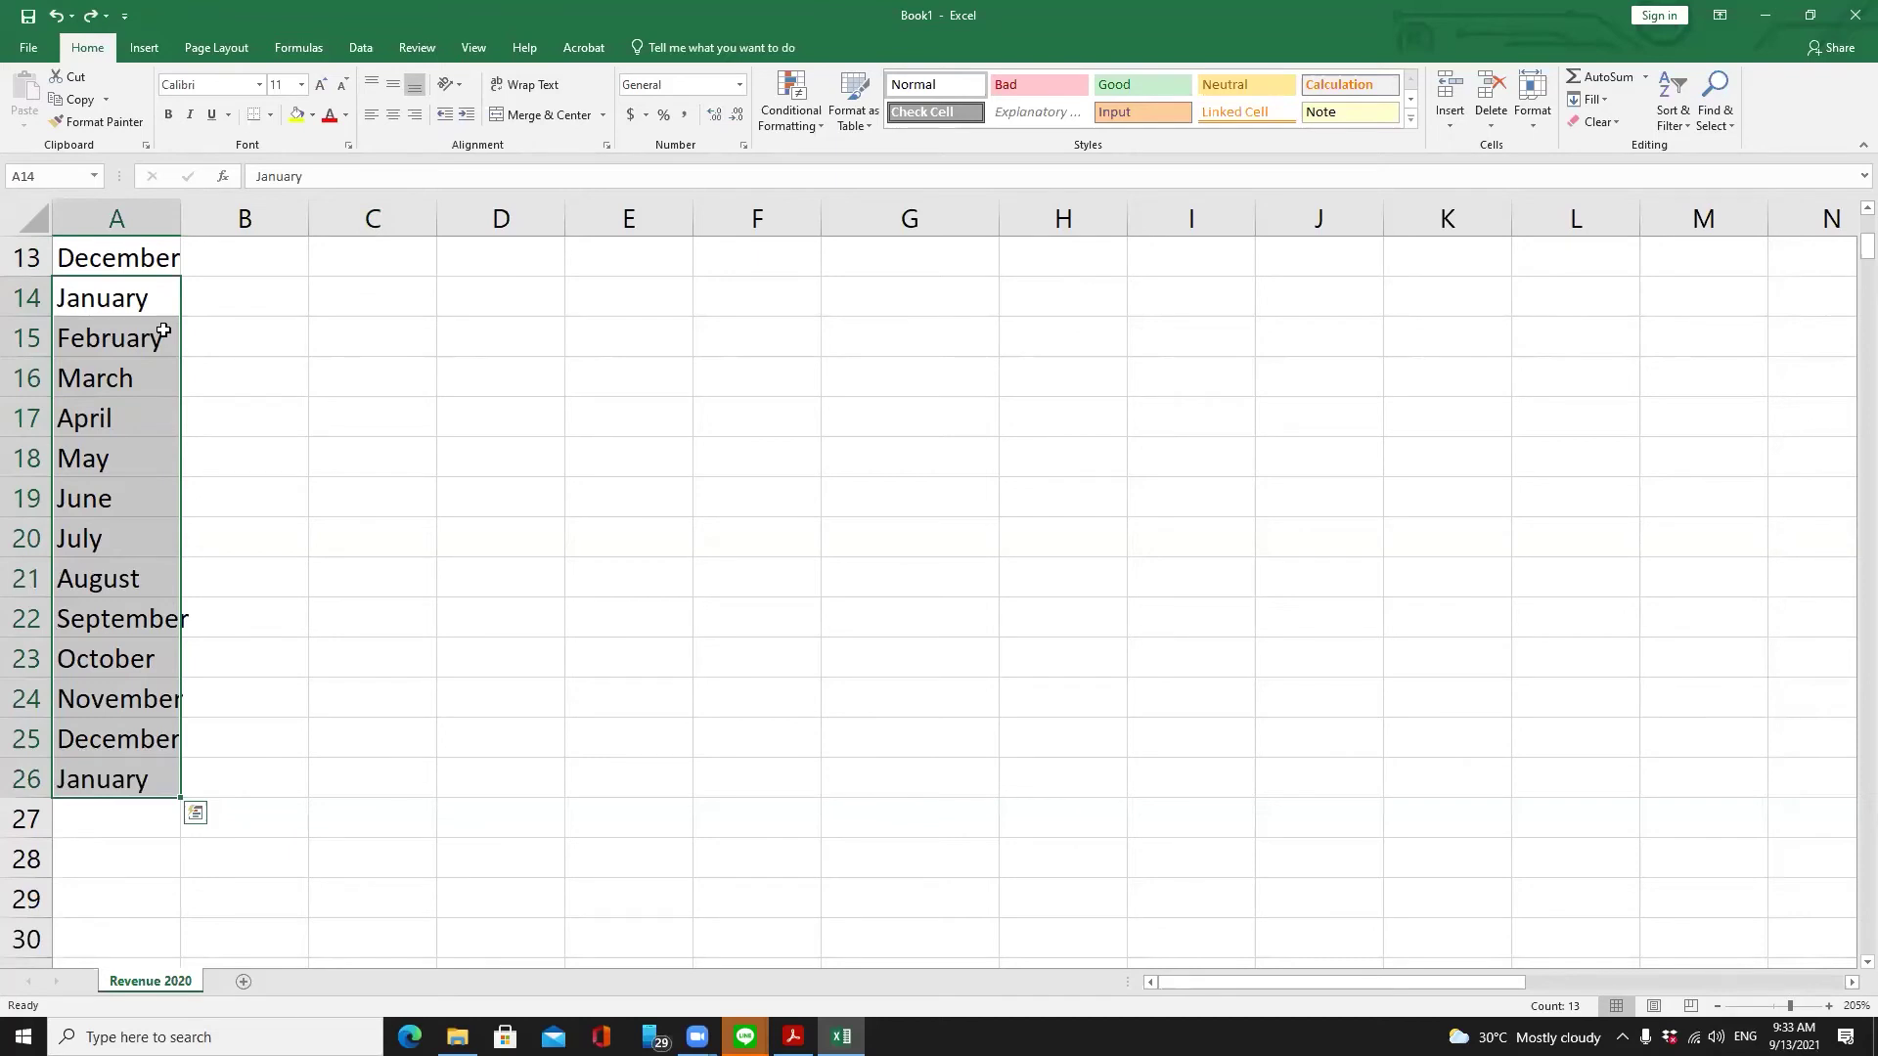
pyautogui.rightClick(161, 304)
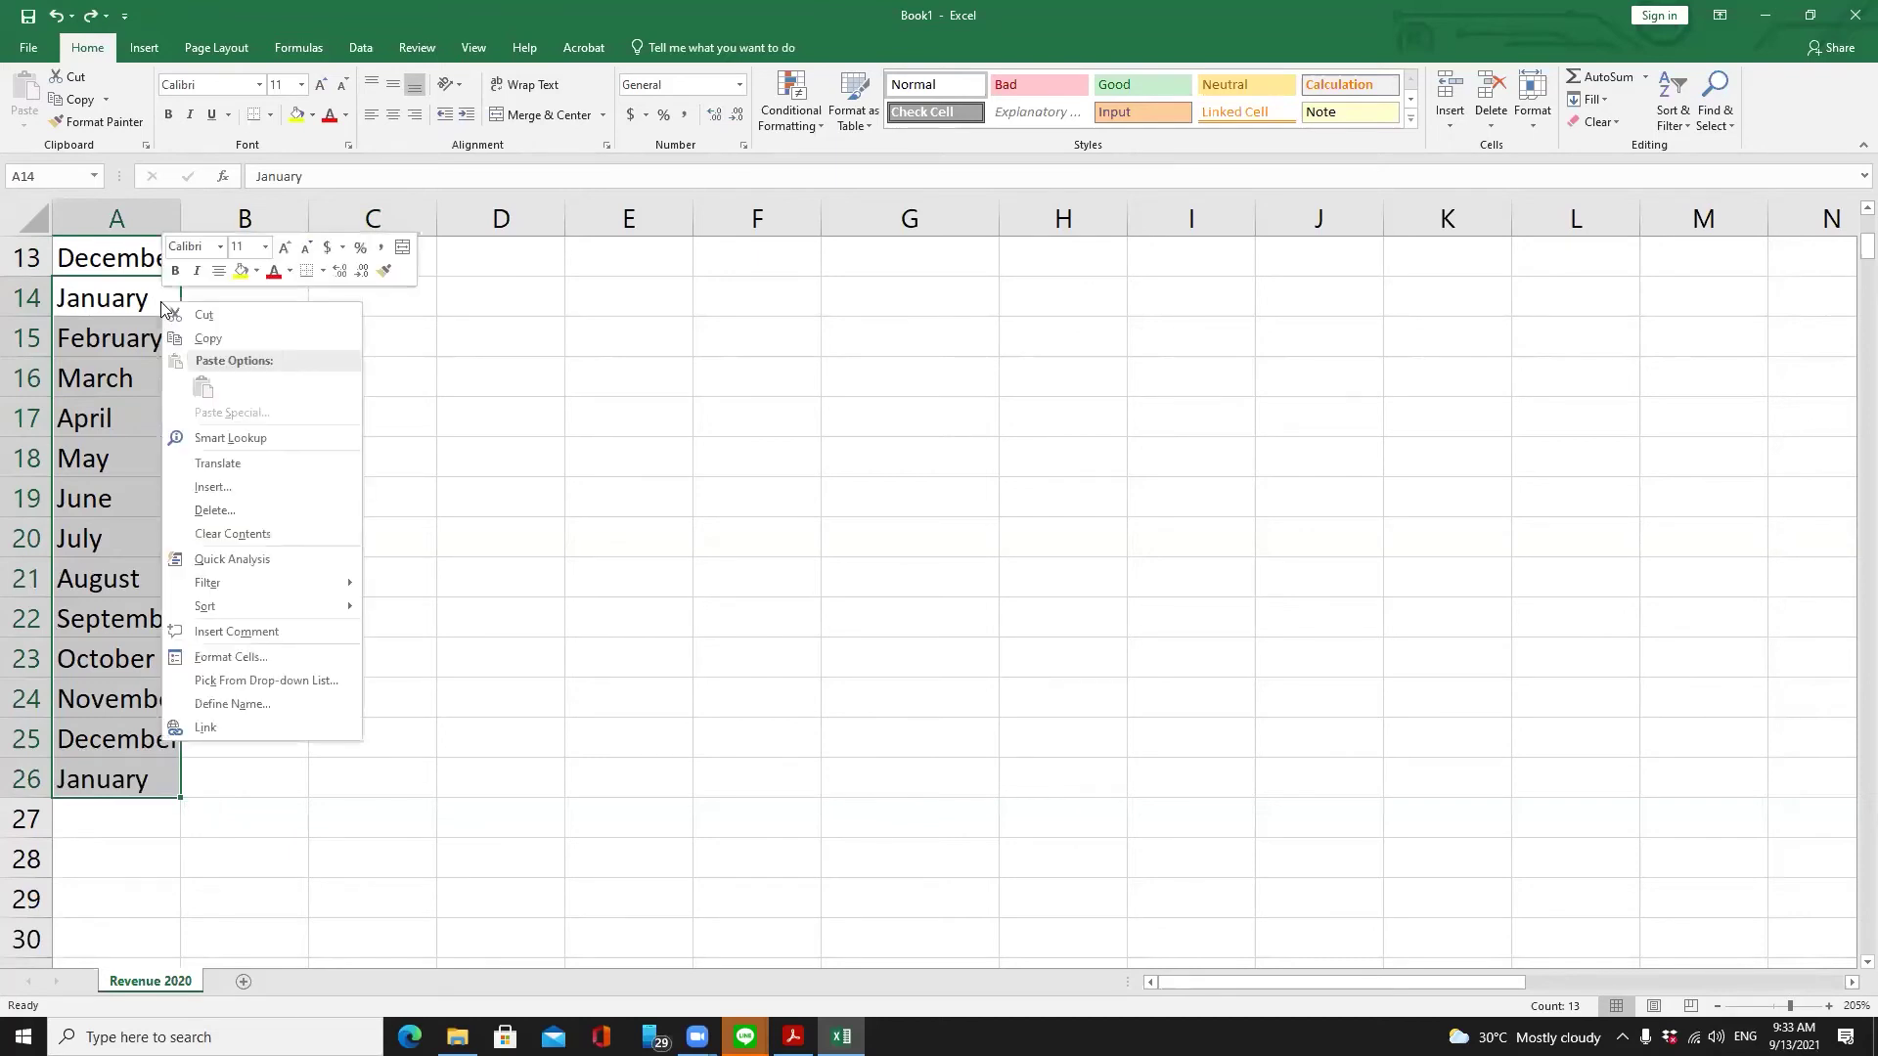
pyautogui.click(225, 533)
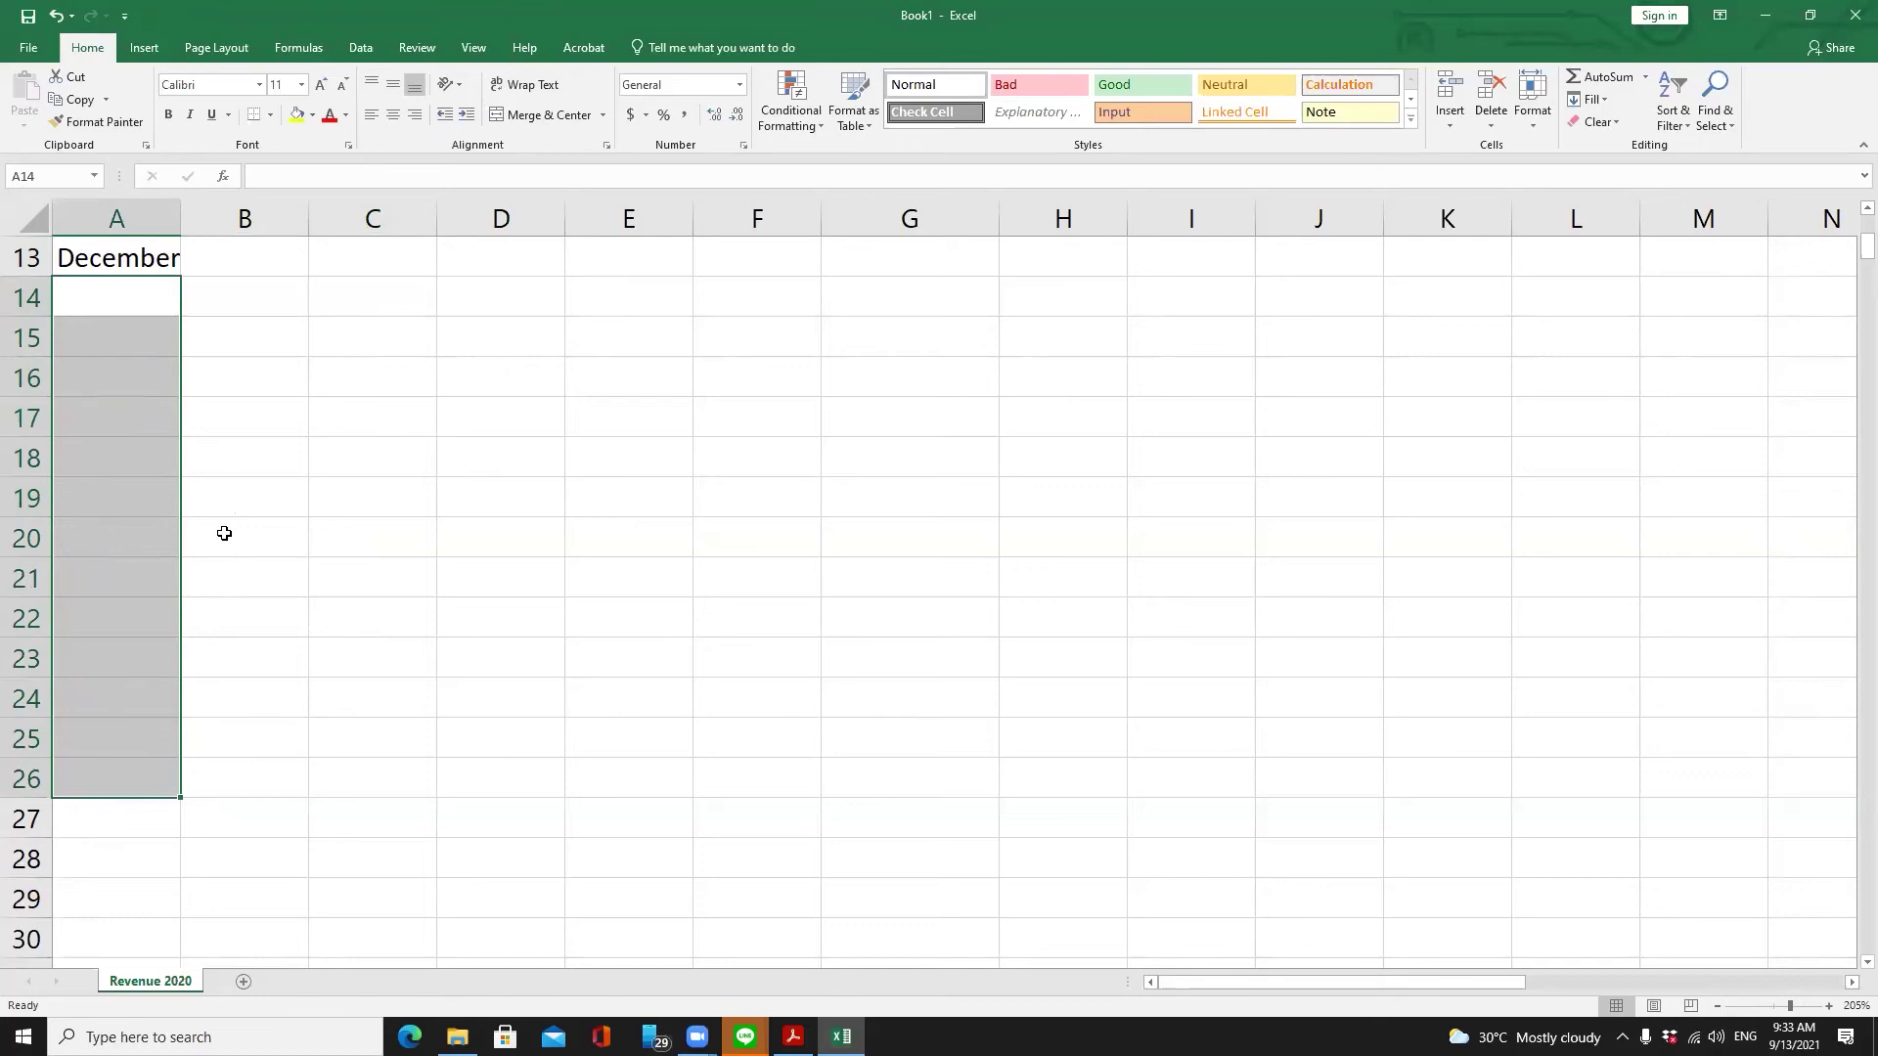
pyautogui.click(56, 16)
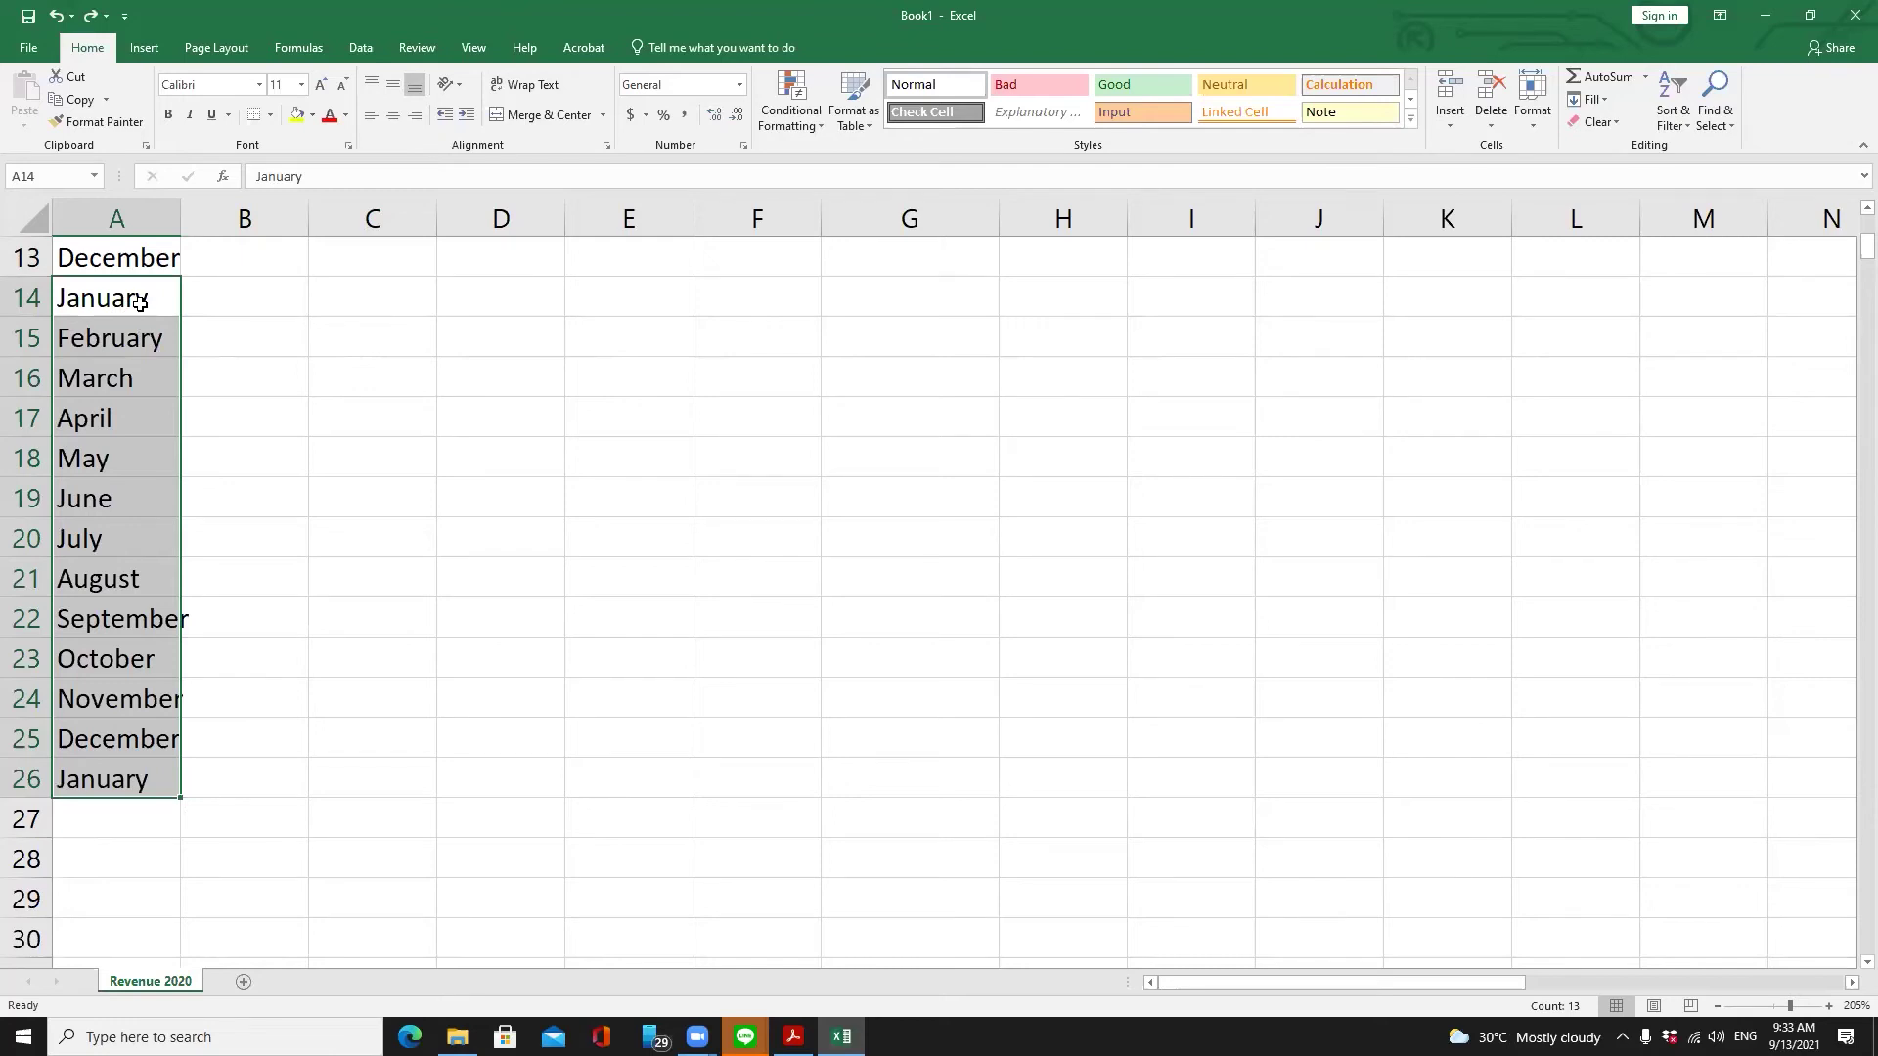
# Cancel the Delete cells dialog, then use Clear Contents to empty A14:A26
pyautogui.rightClick(140, 303)
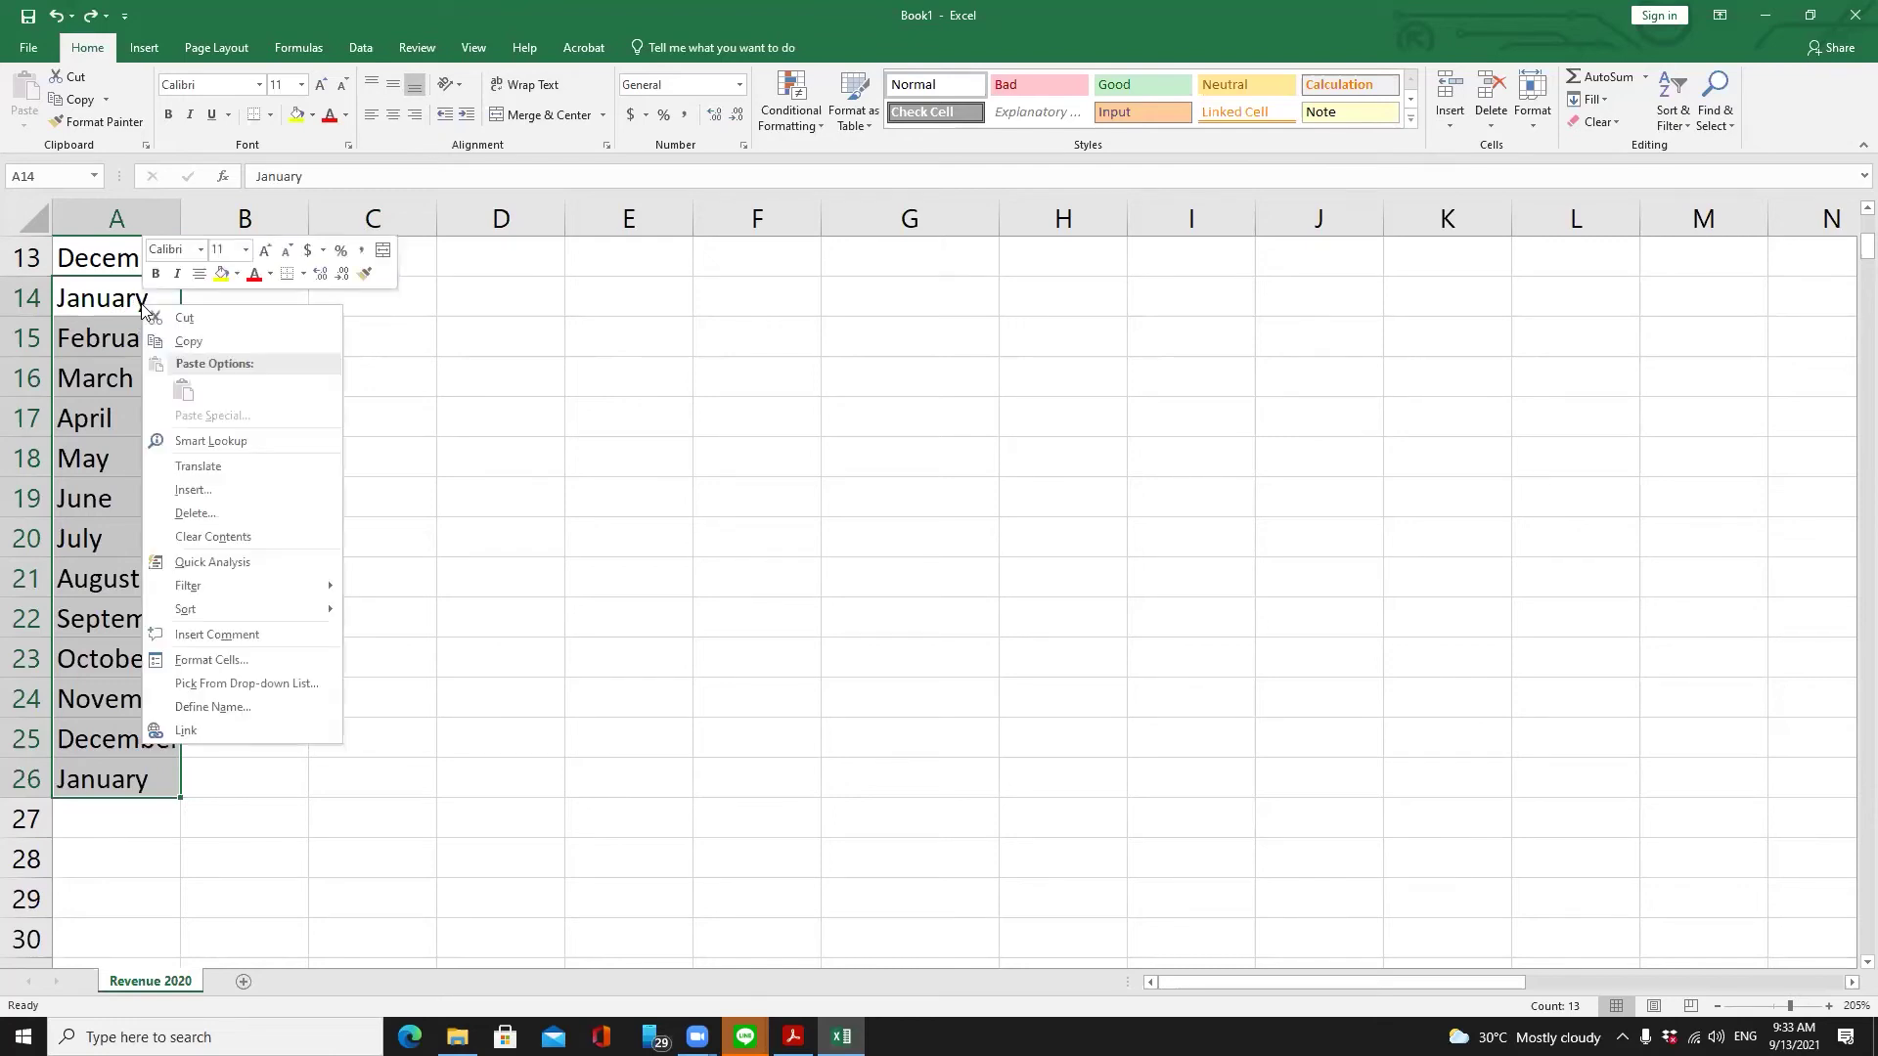
pyautogui.click(246, 514)
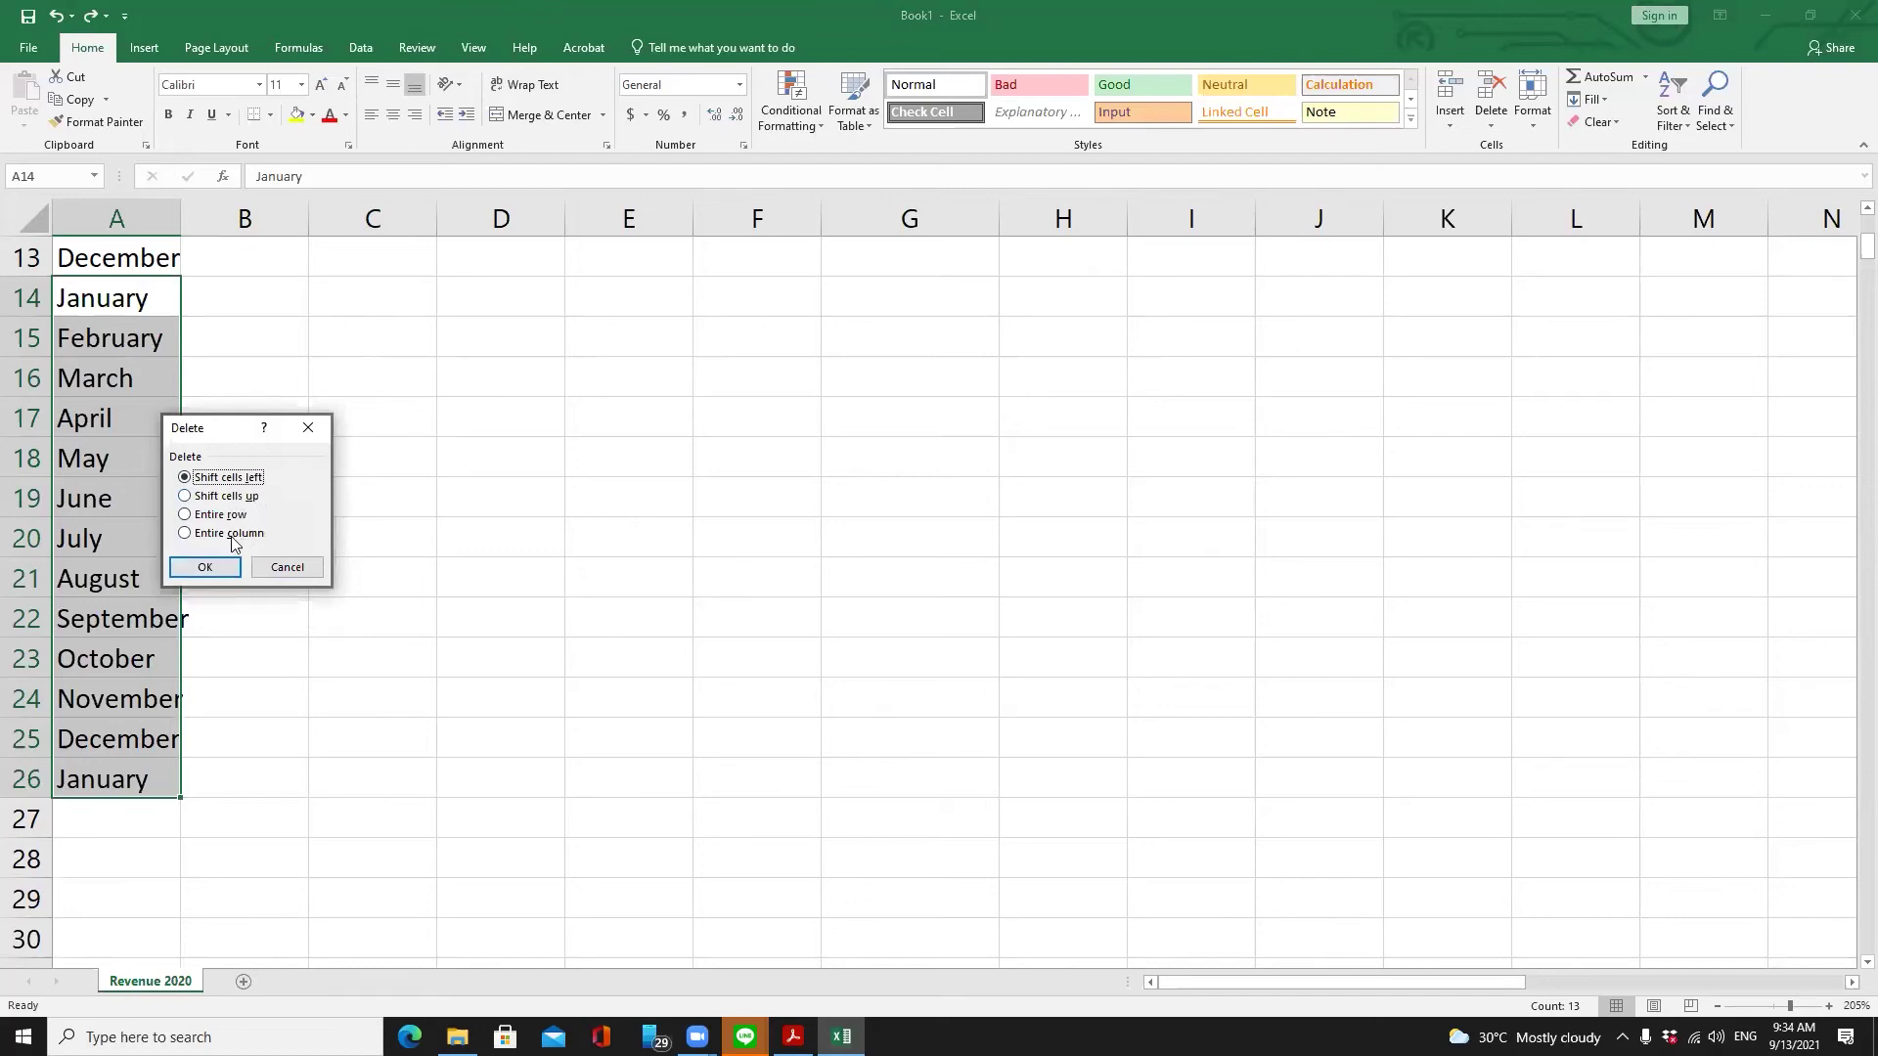
pyautogui.click(270, 572)
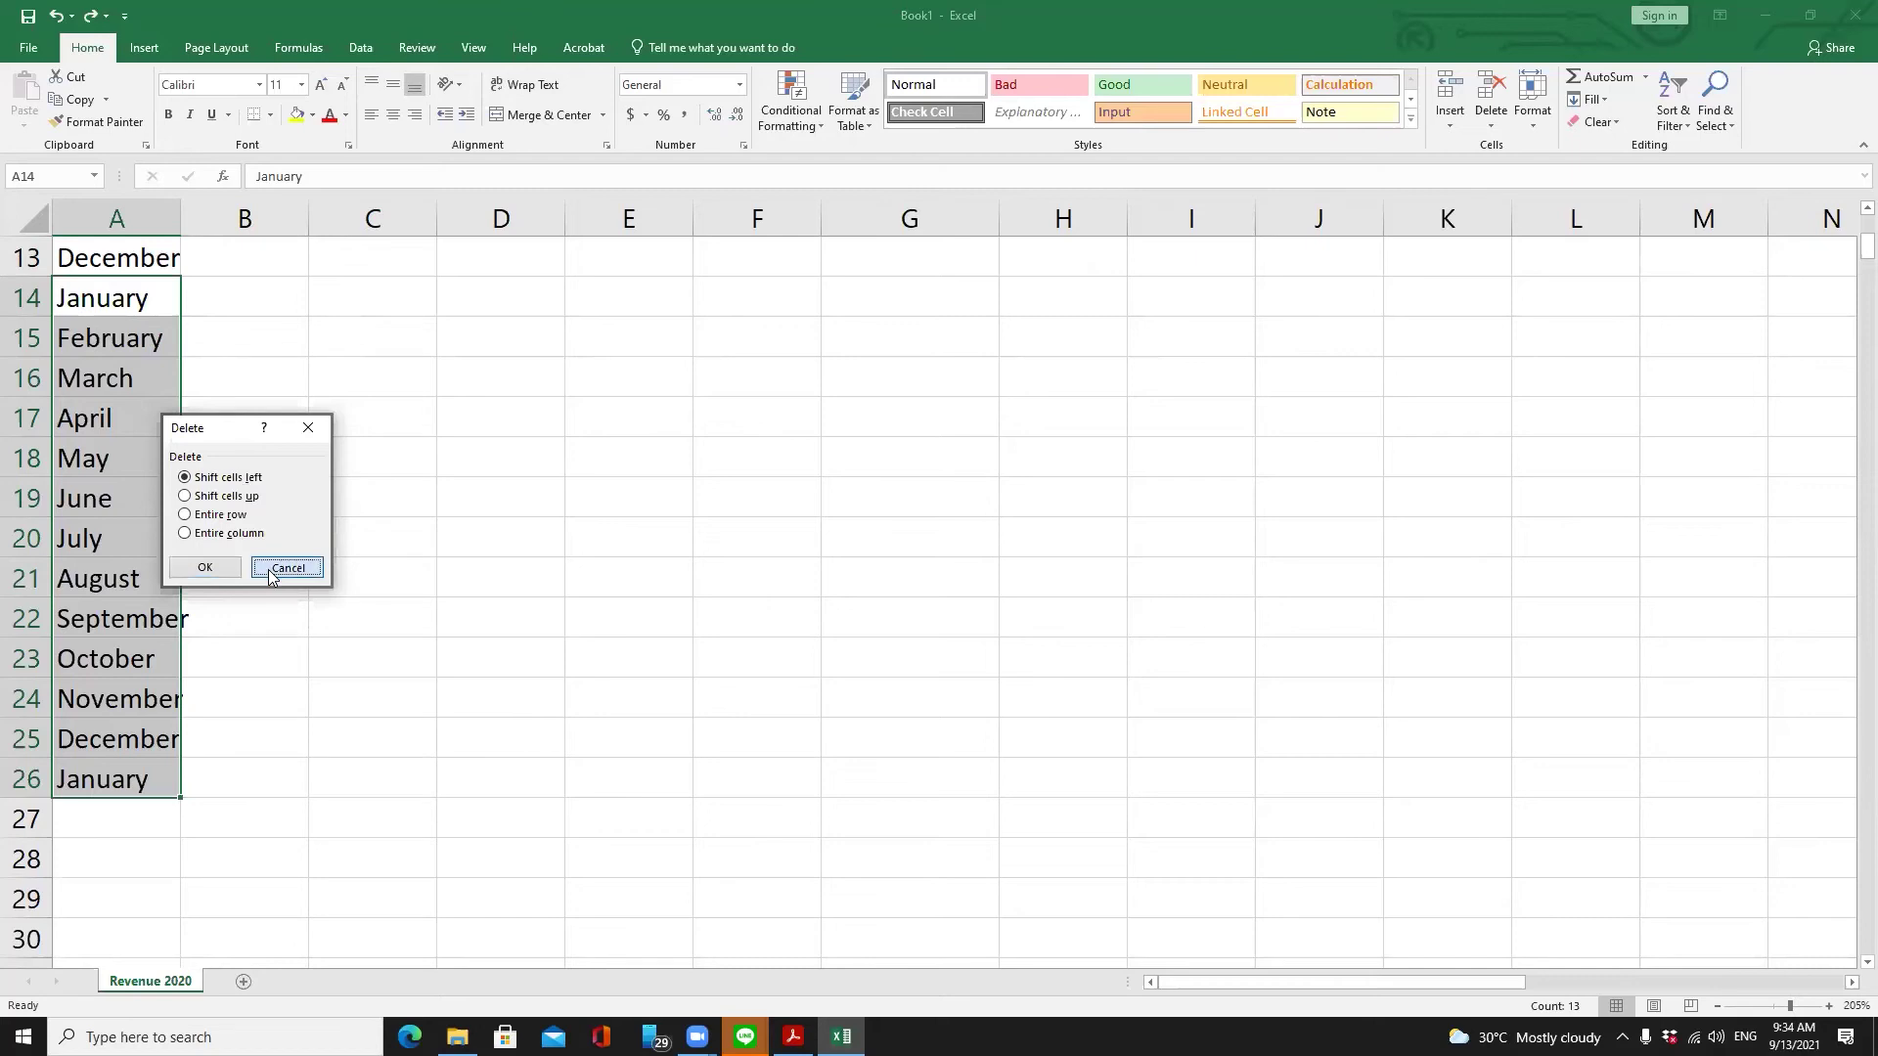
pyautogui.rightClick(94, 355)
pyautogui.click(192, 585)
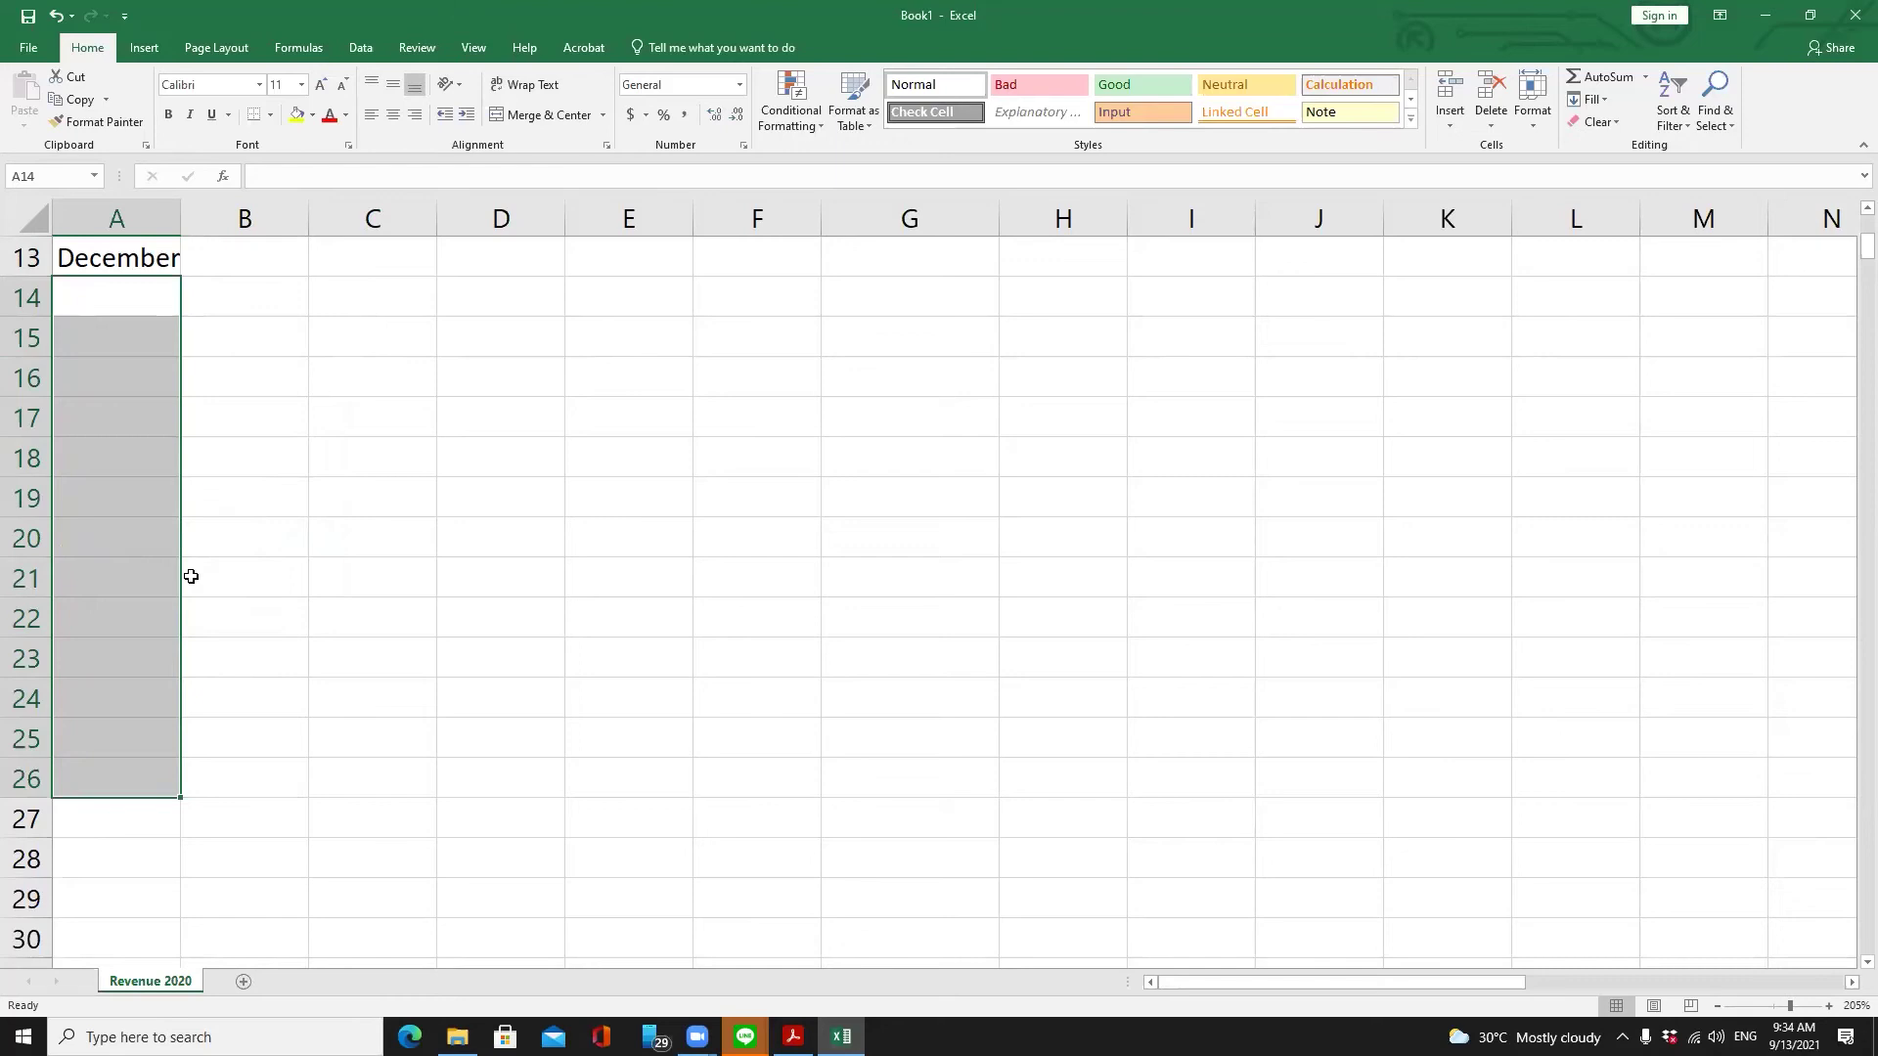
pyautogui.scroll(4, 514, 616)
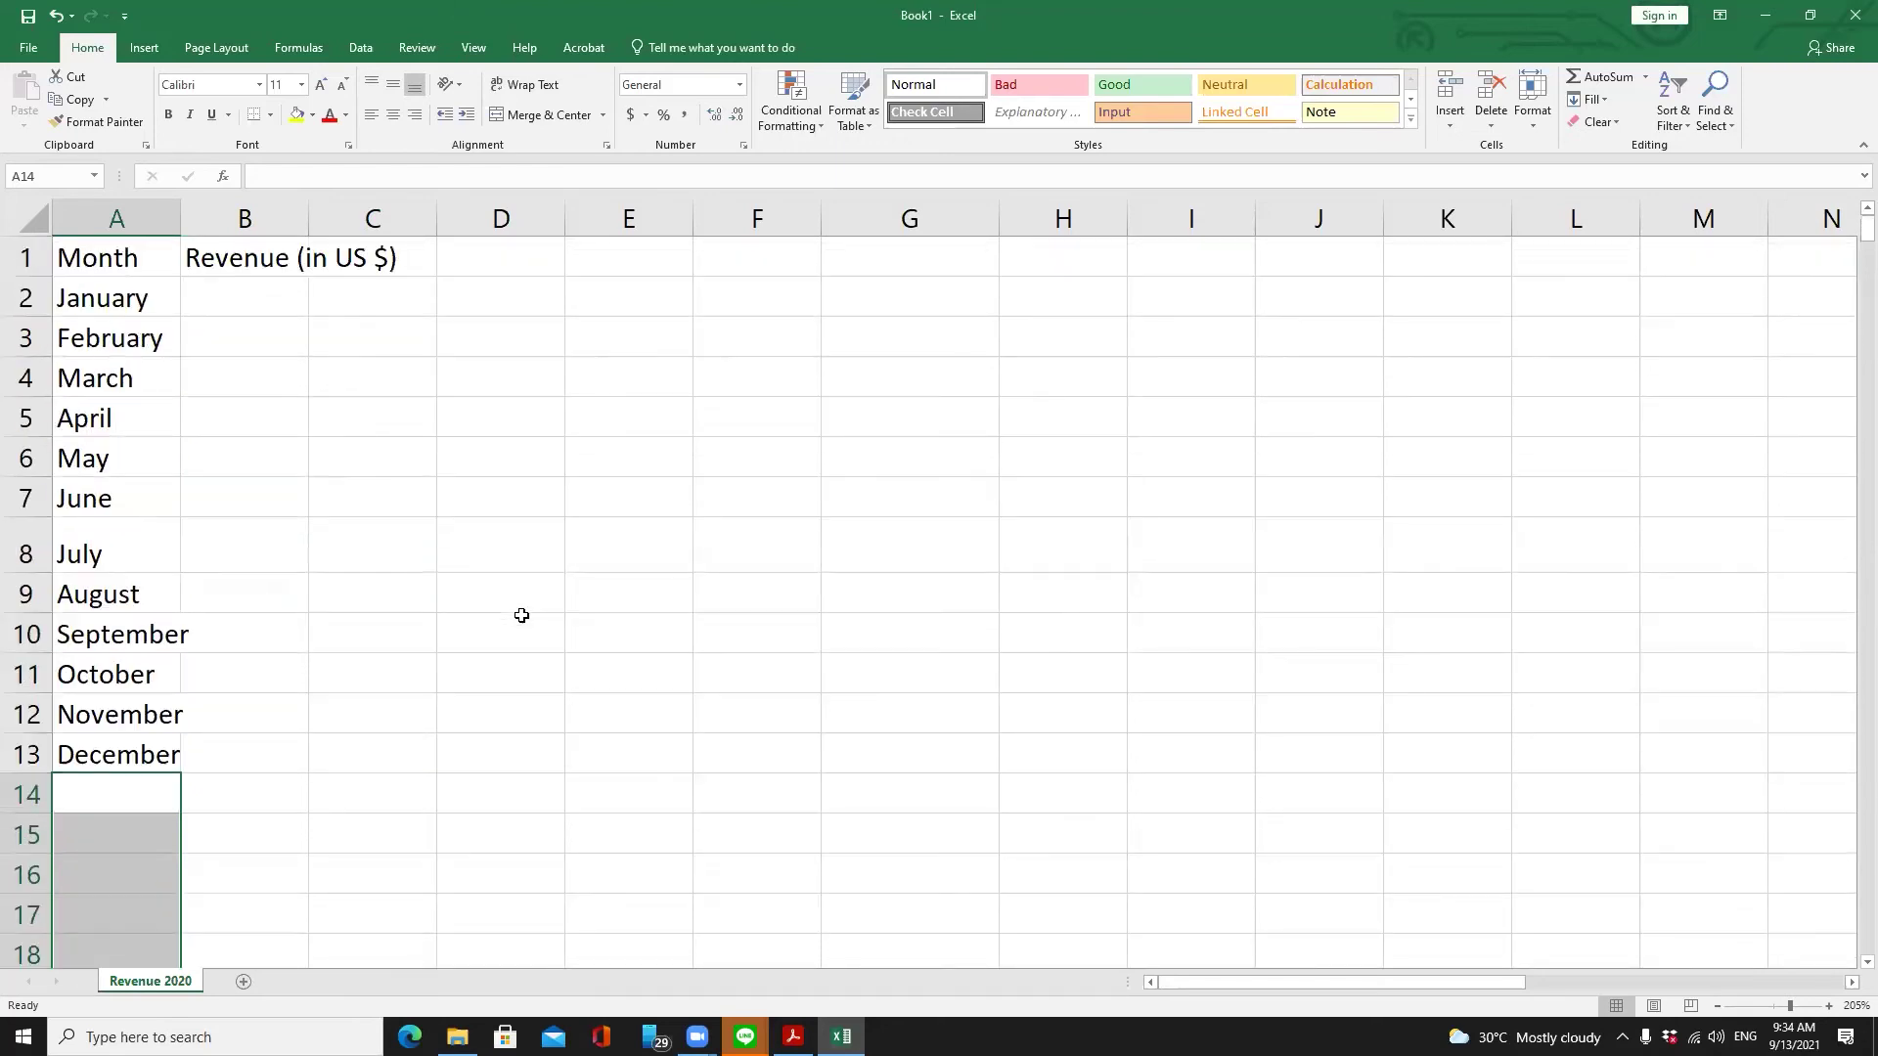
pyautogui.scroll(-1, 514, 598)
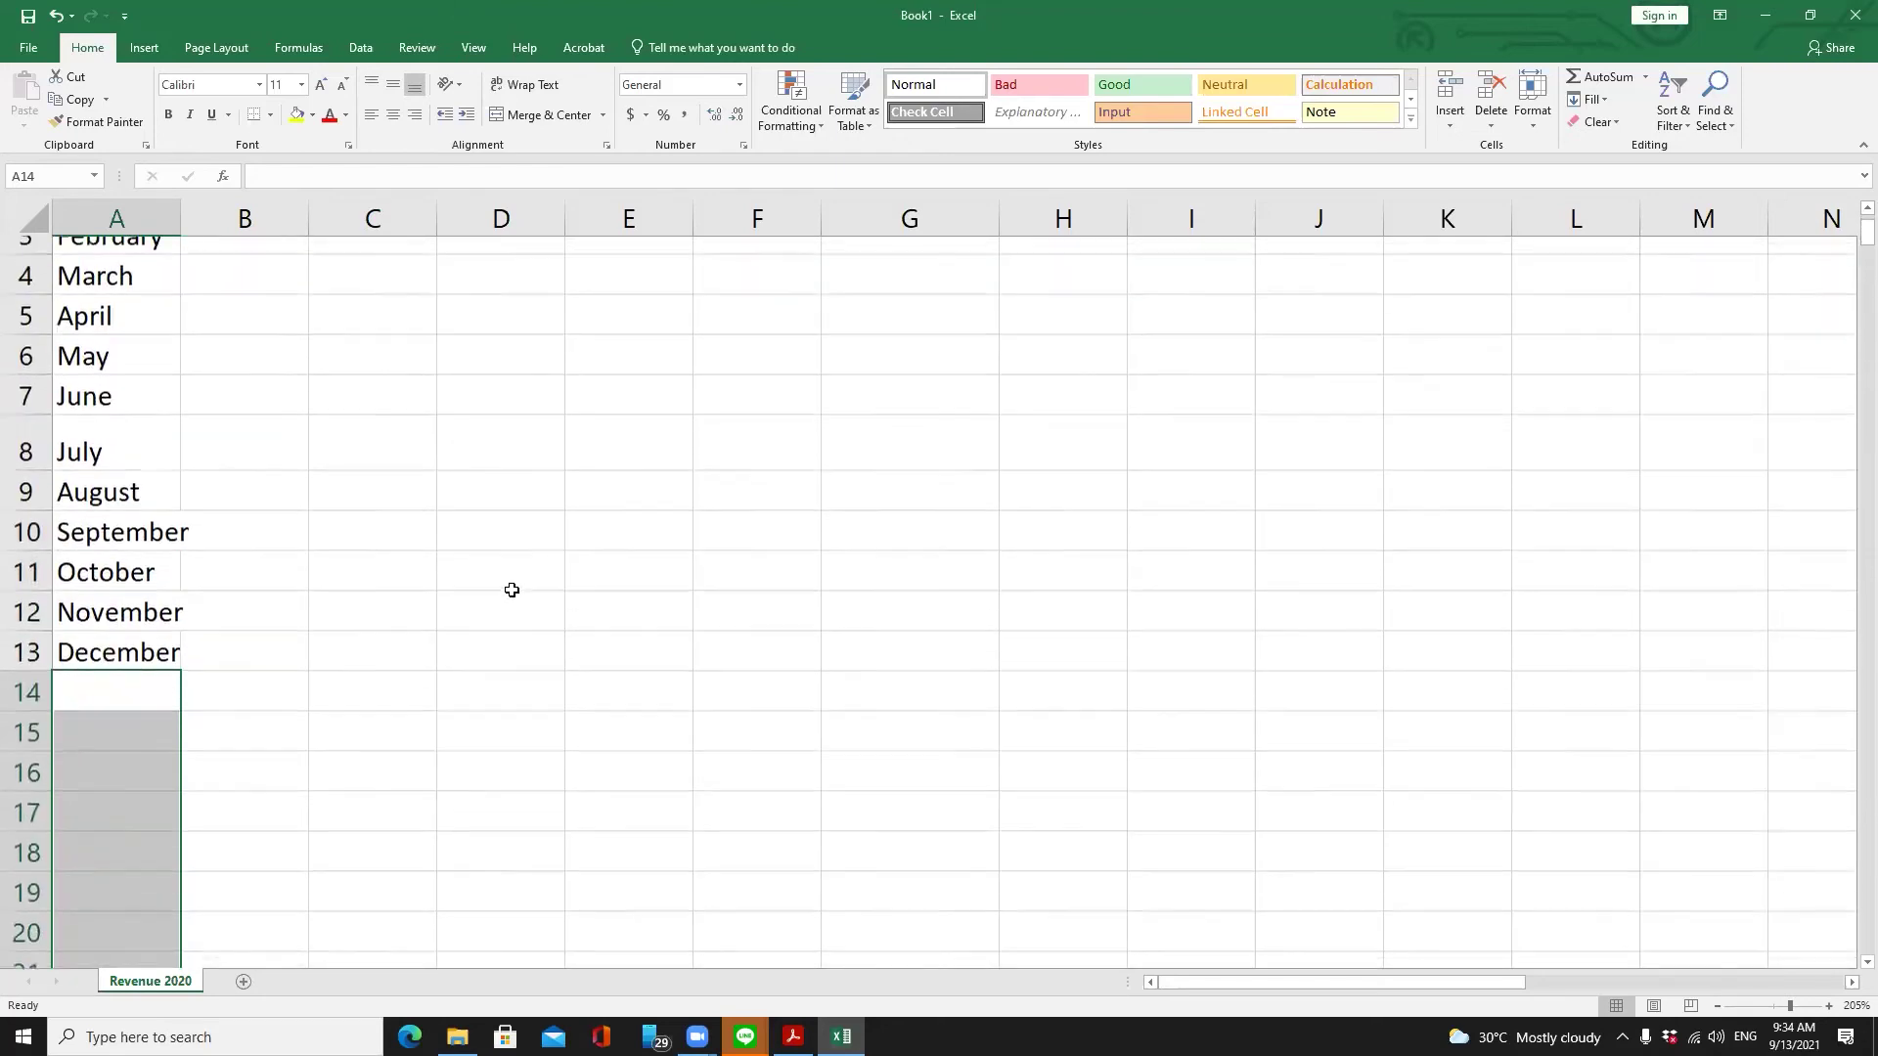
pyautogui.scroll(1, 512, 590)
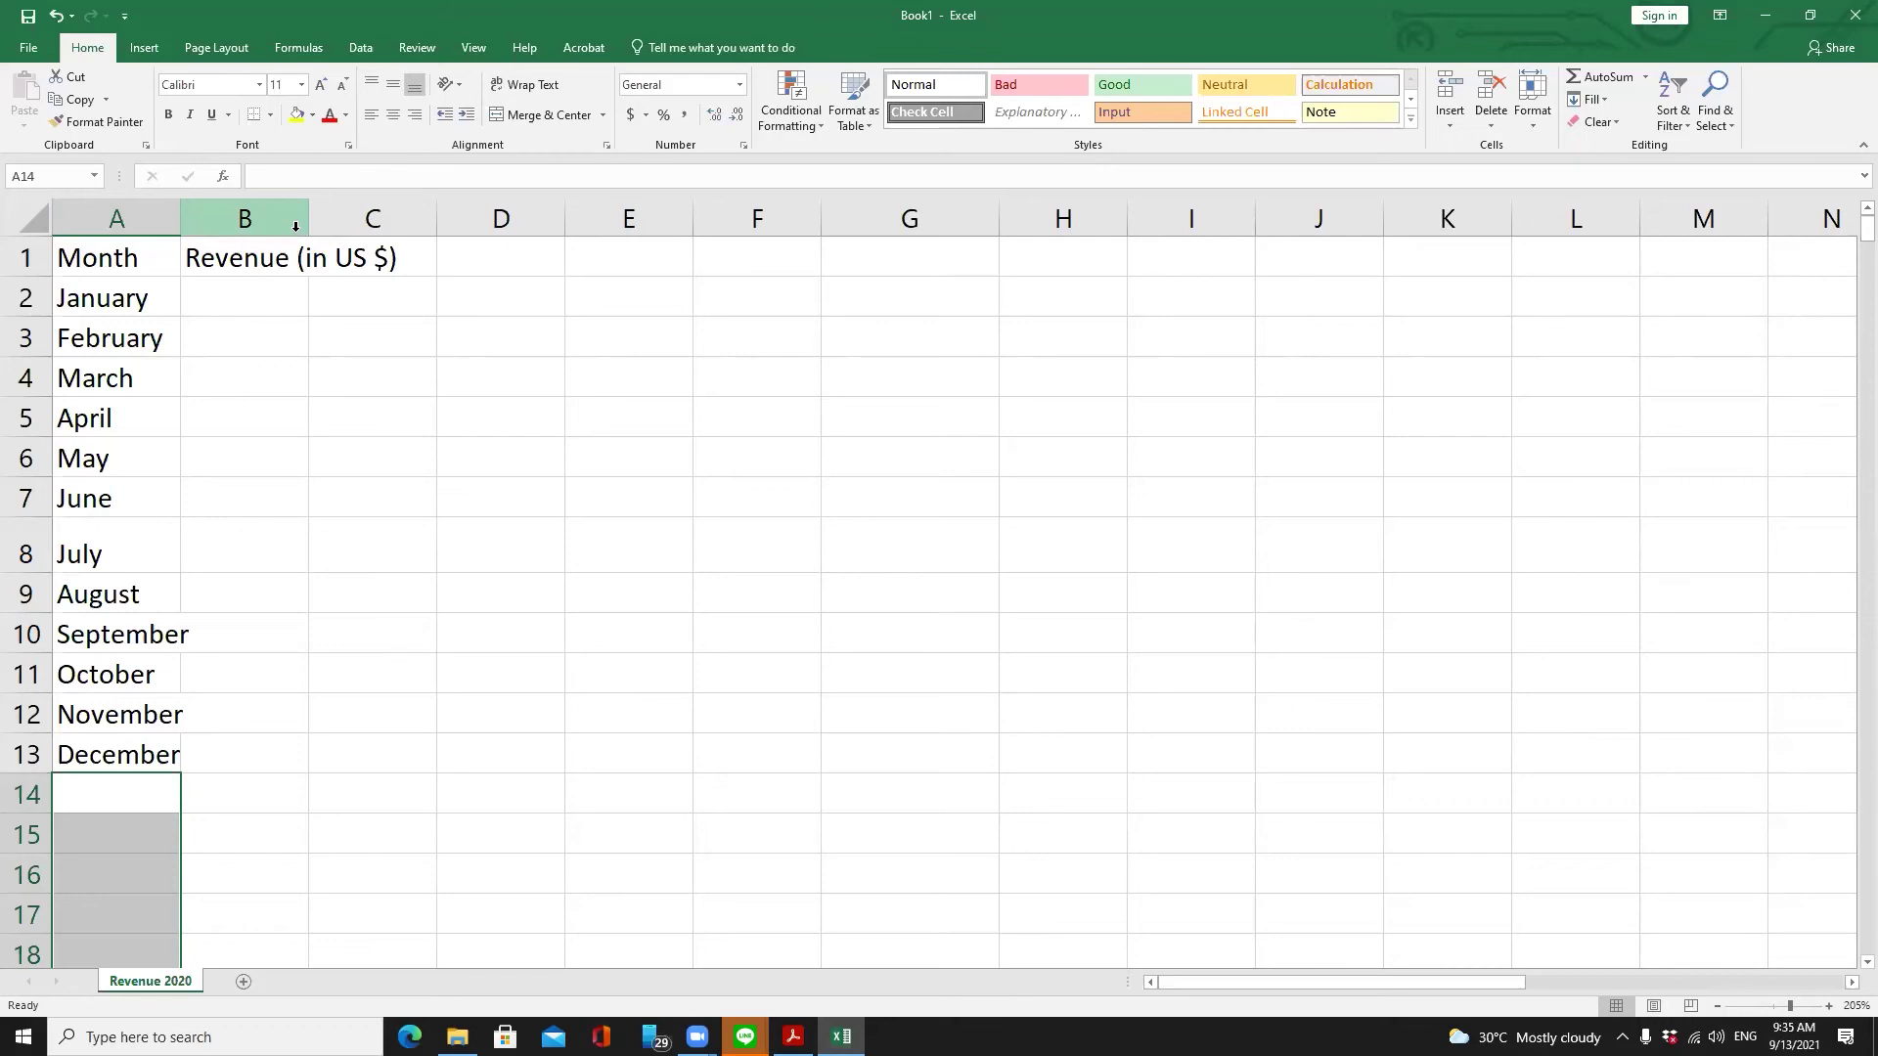
pyautogui.click(155, 206)
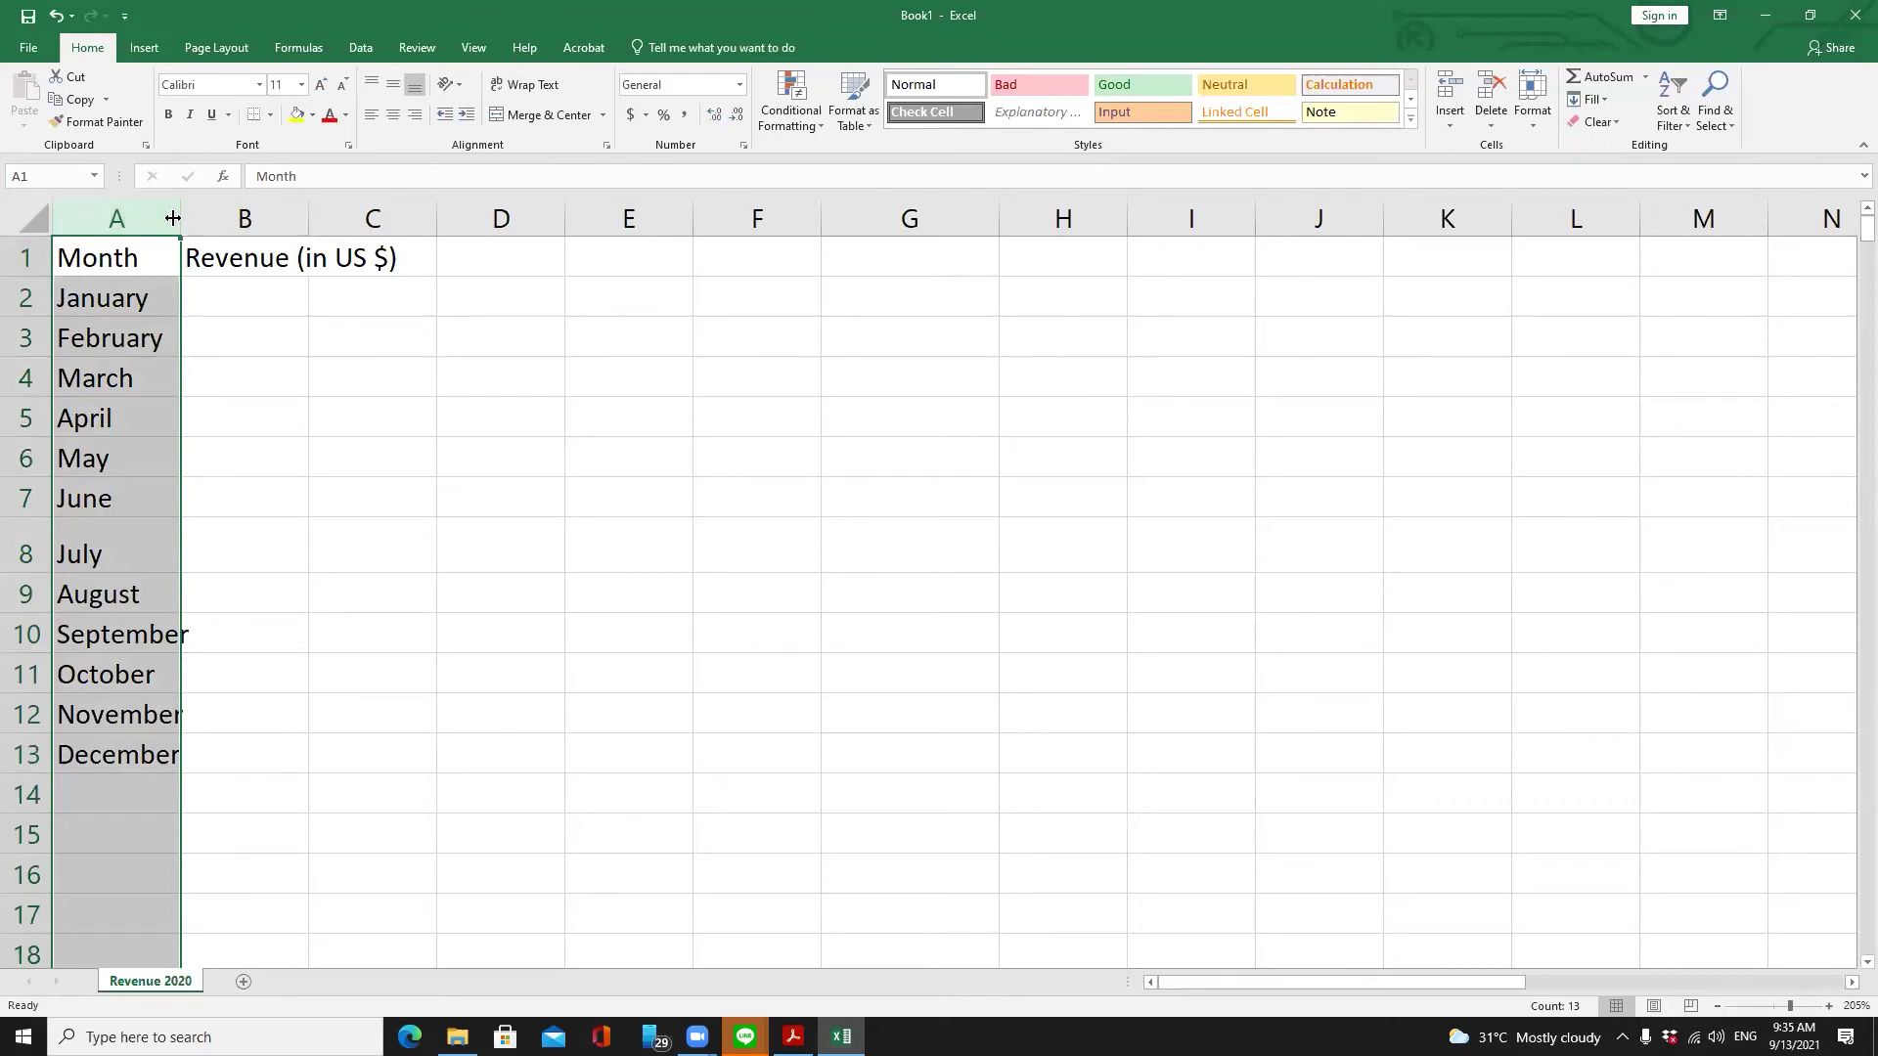
pyautogui.moveTo(172, 217); pyautogui.dragTo(191, 217)
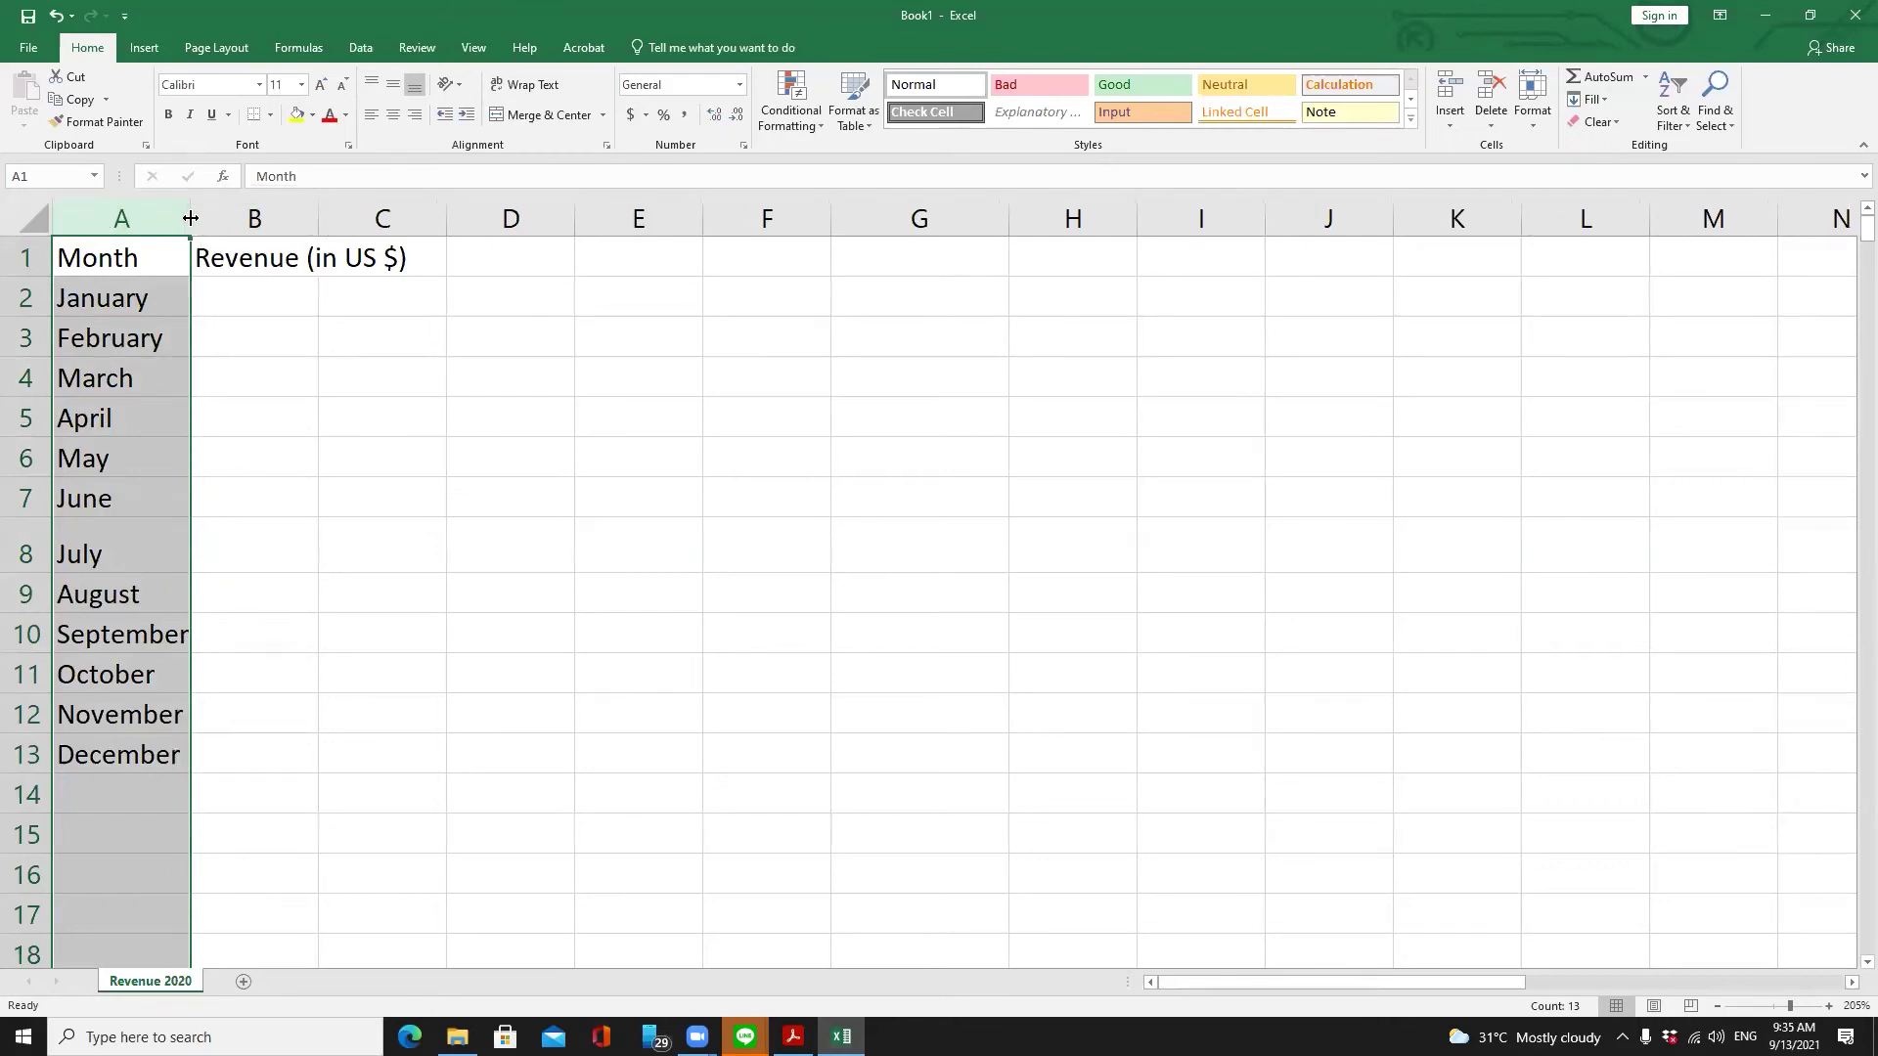
pyautogui.click(252, 217)
pyautogui.moveTo(318, 217); pyautogui.dragTo(409, 217)
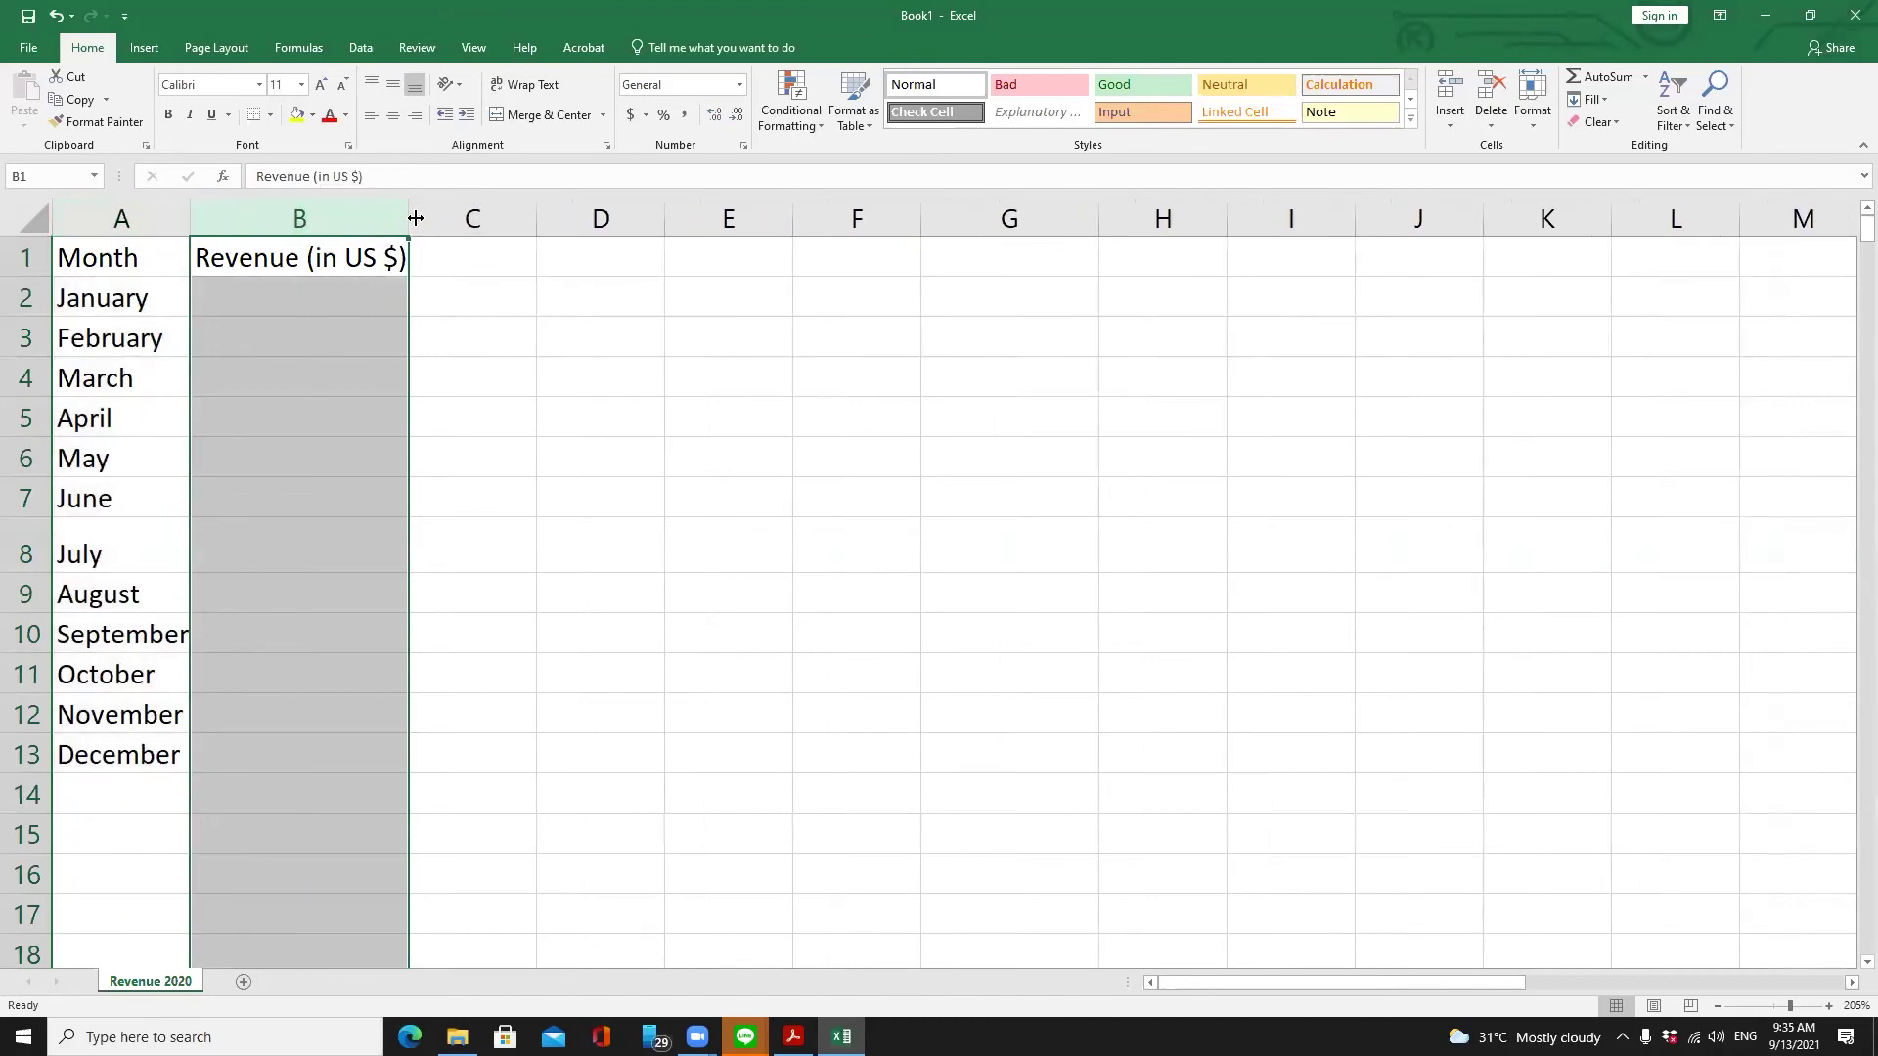
pyautogui.click(61, 17)
pyautogui.click(62, 17)
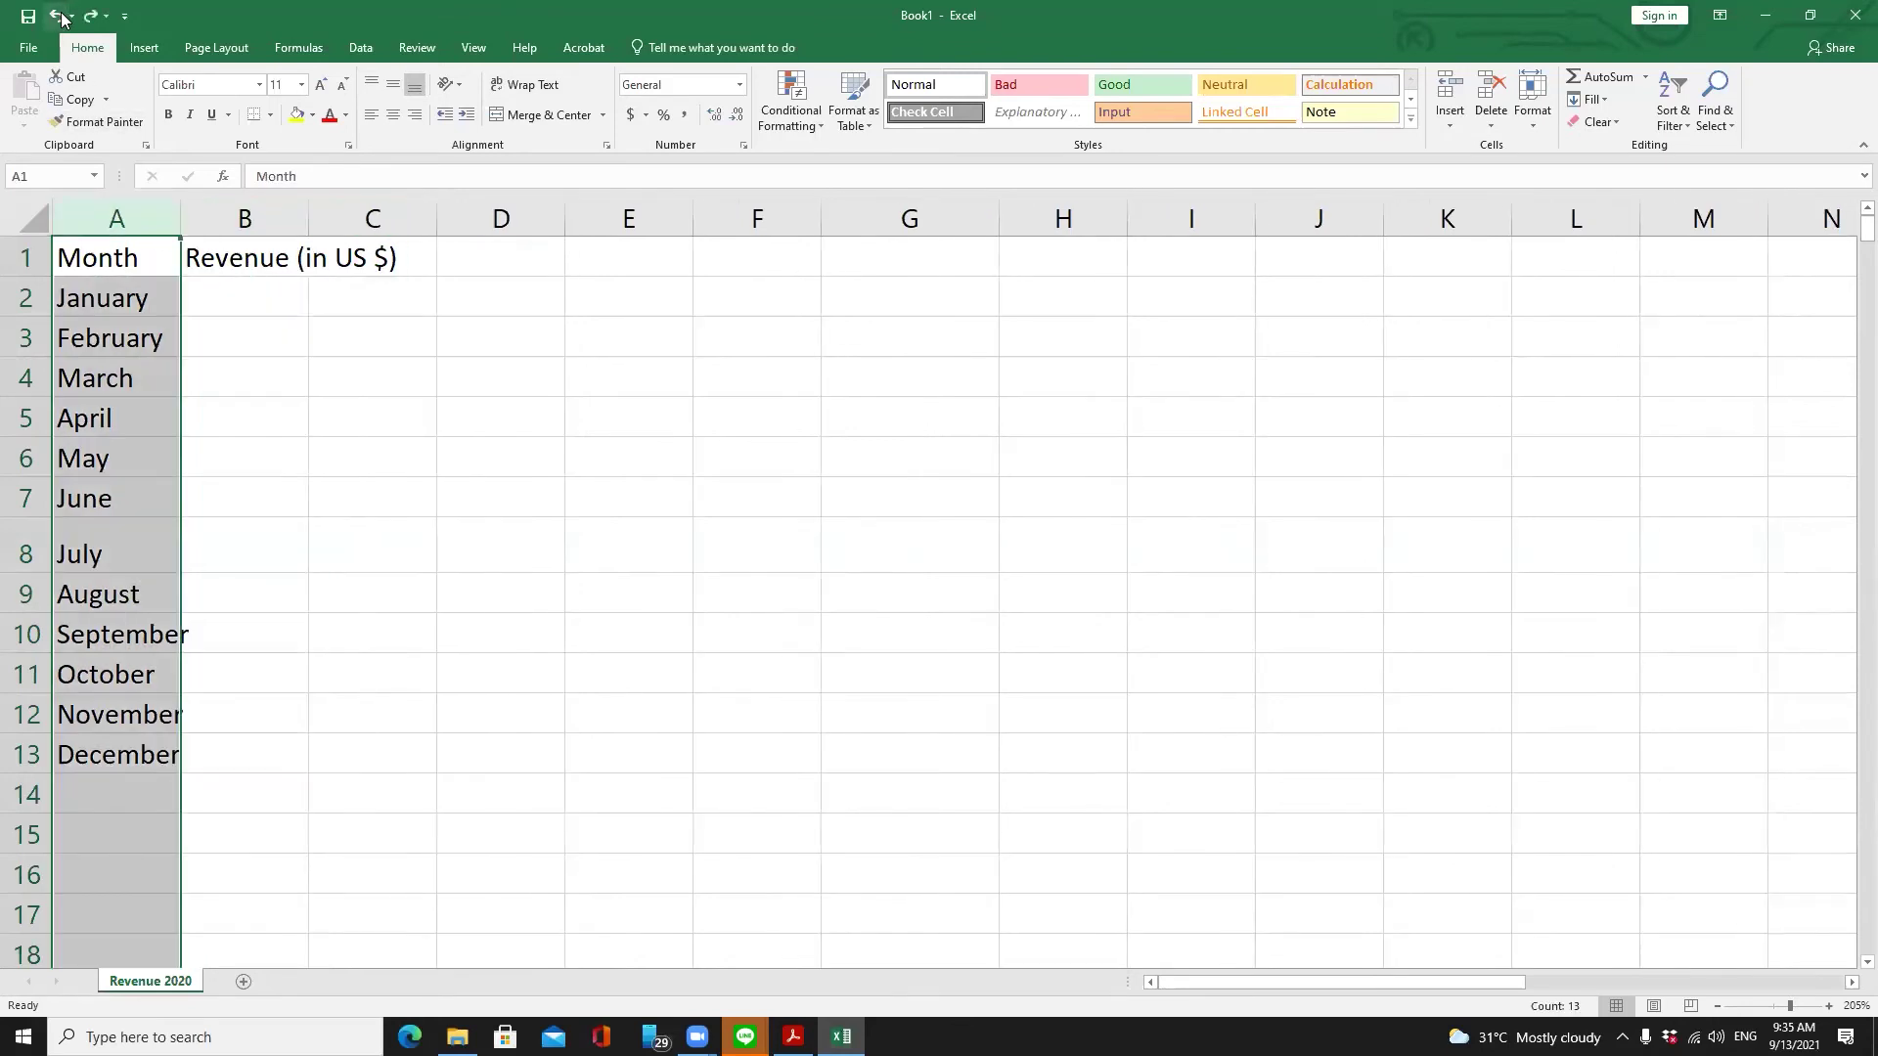
pyautogui.click(421, 598)
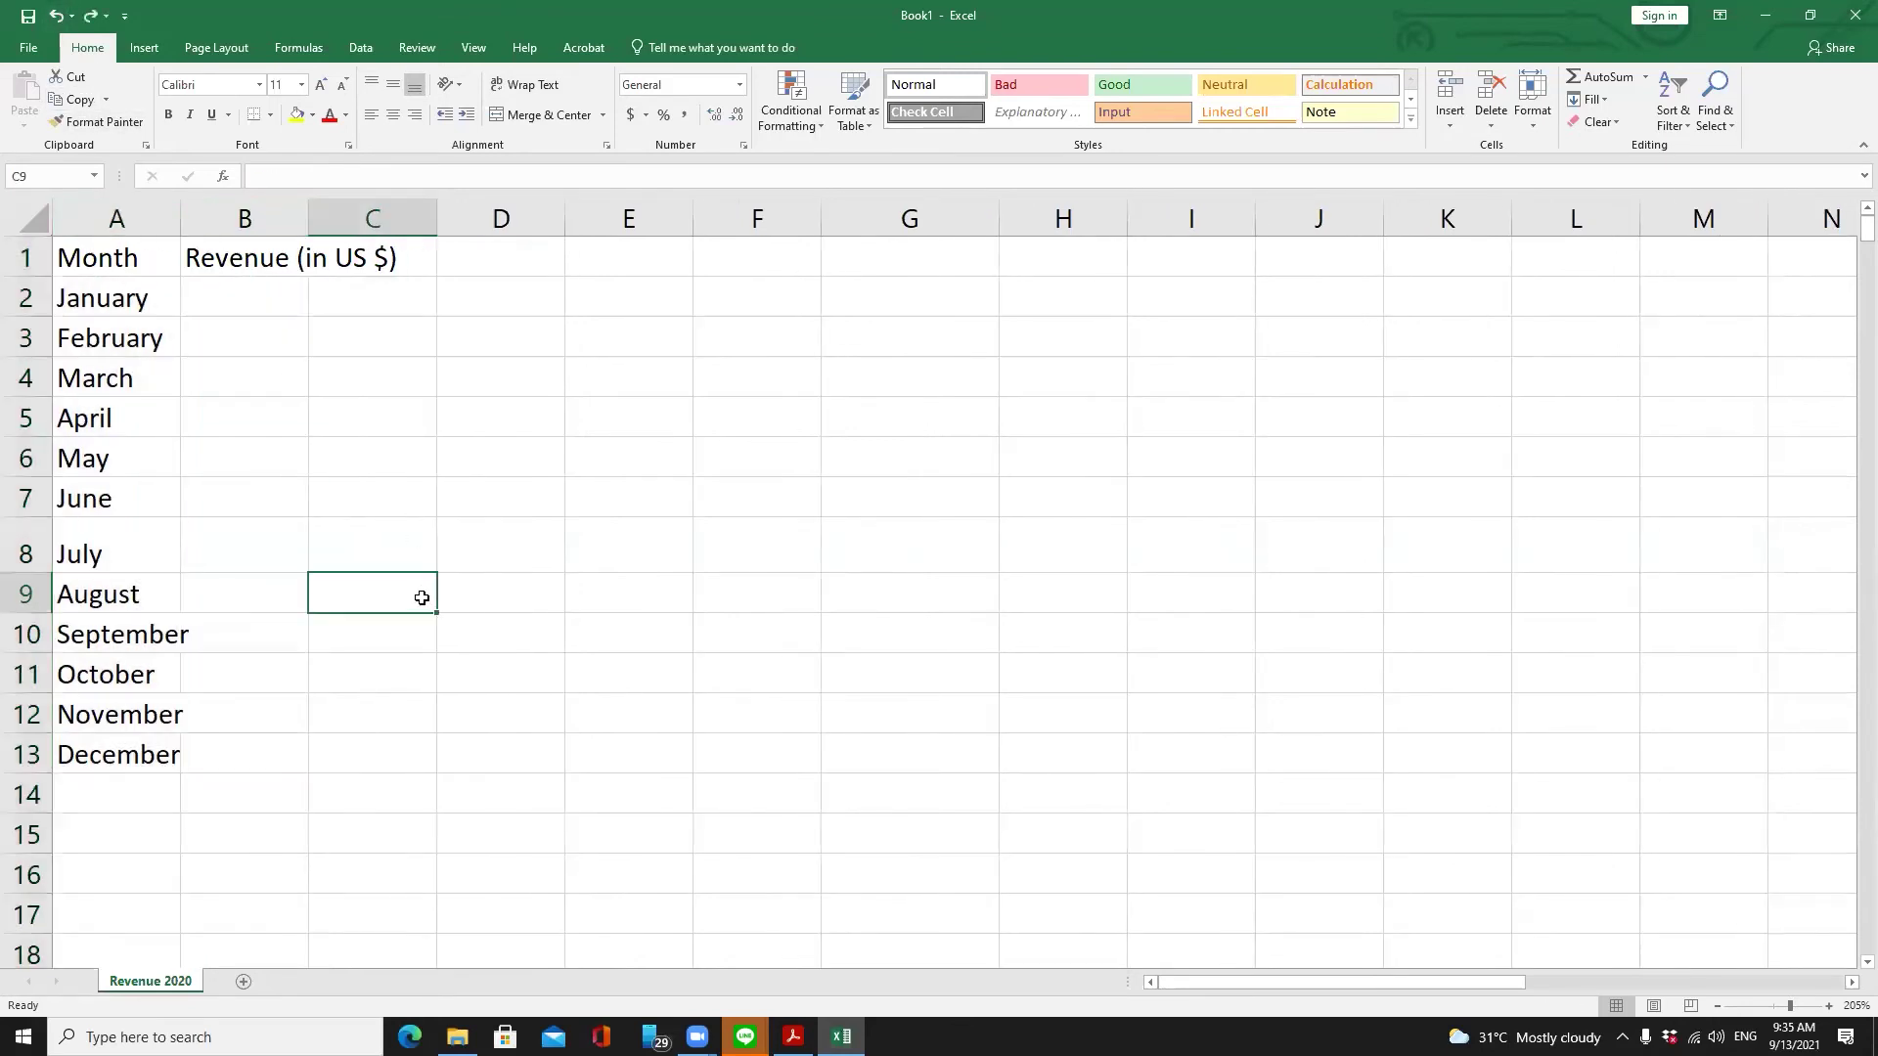
# Set column A's width to 10 through Column Width
pyautogui.click(117, 214)
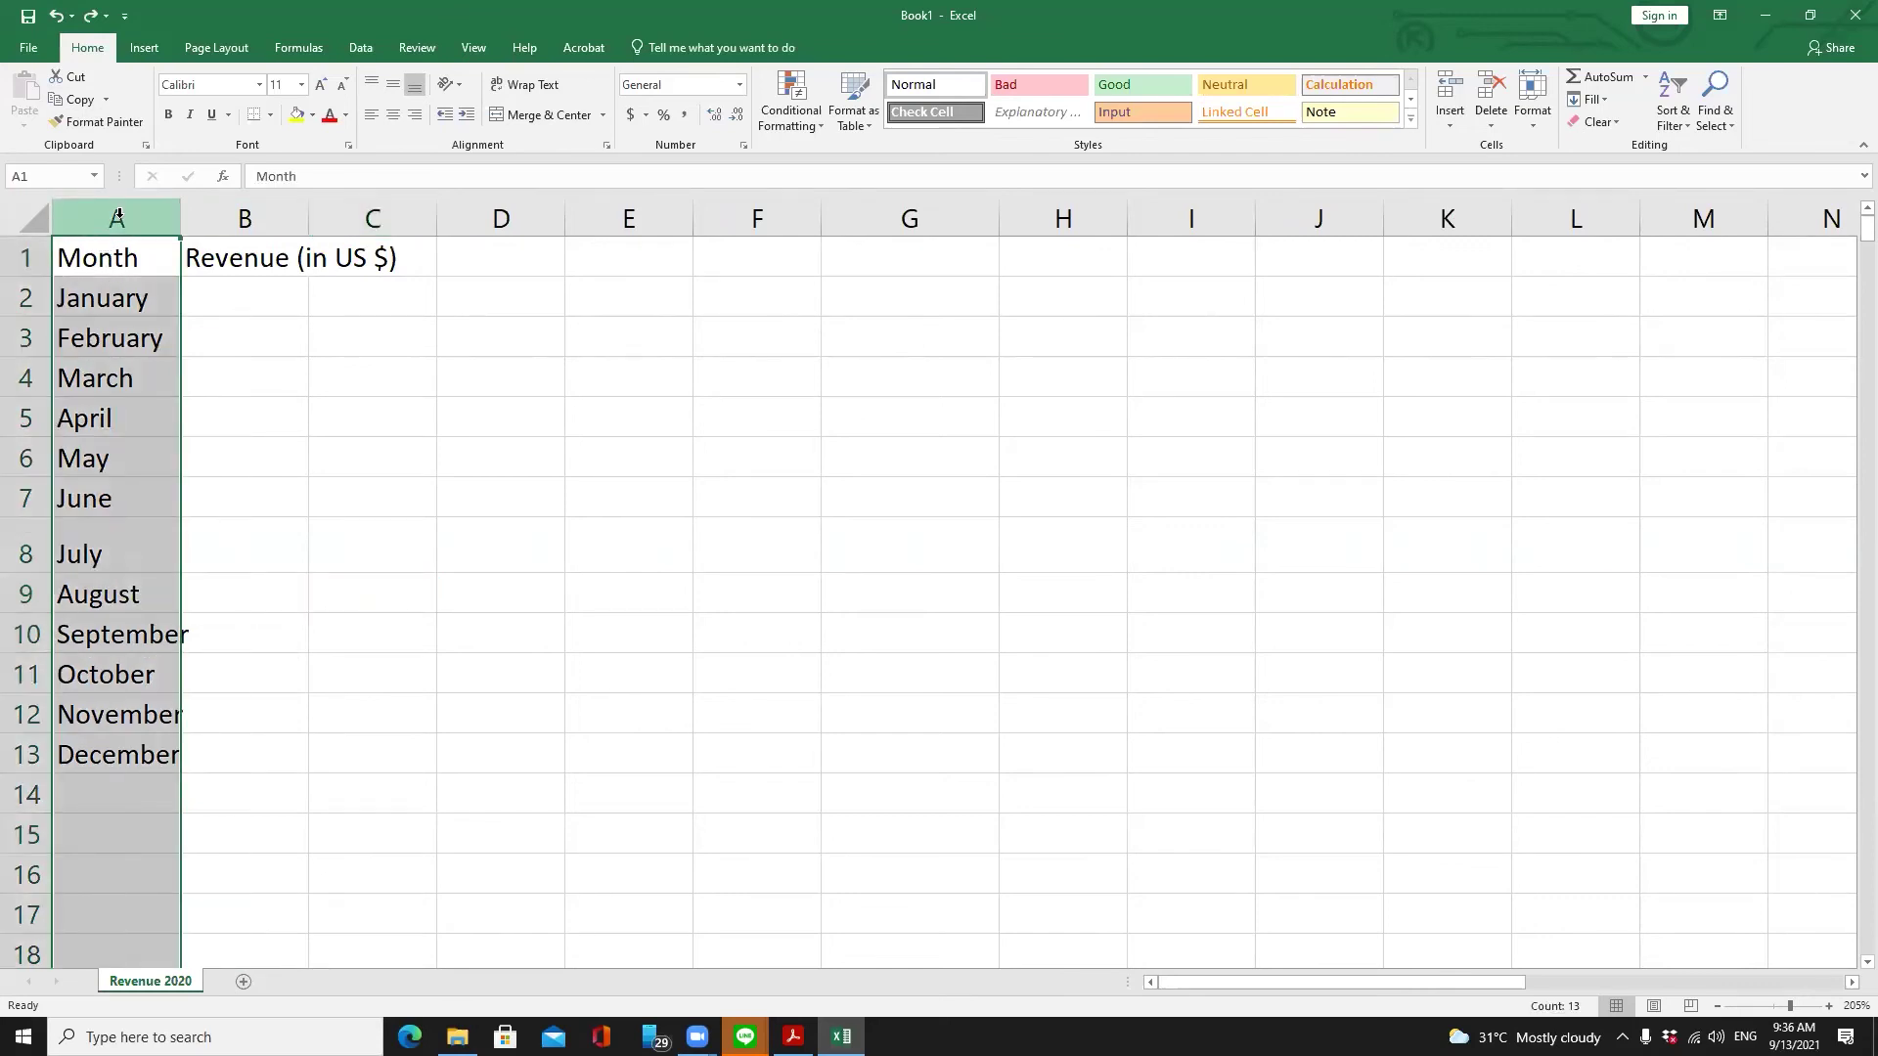
pyautogui.rightClick(118, 214)
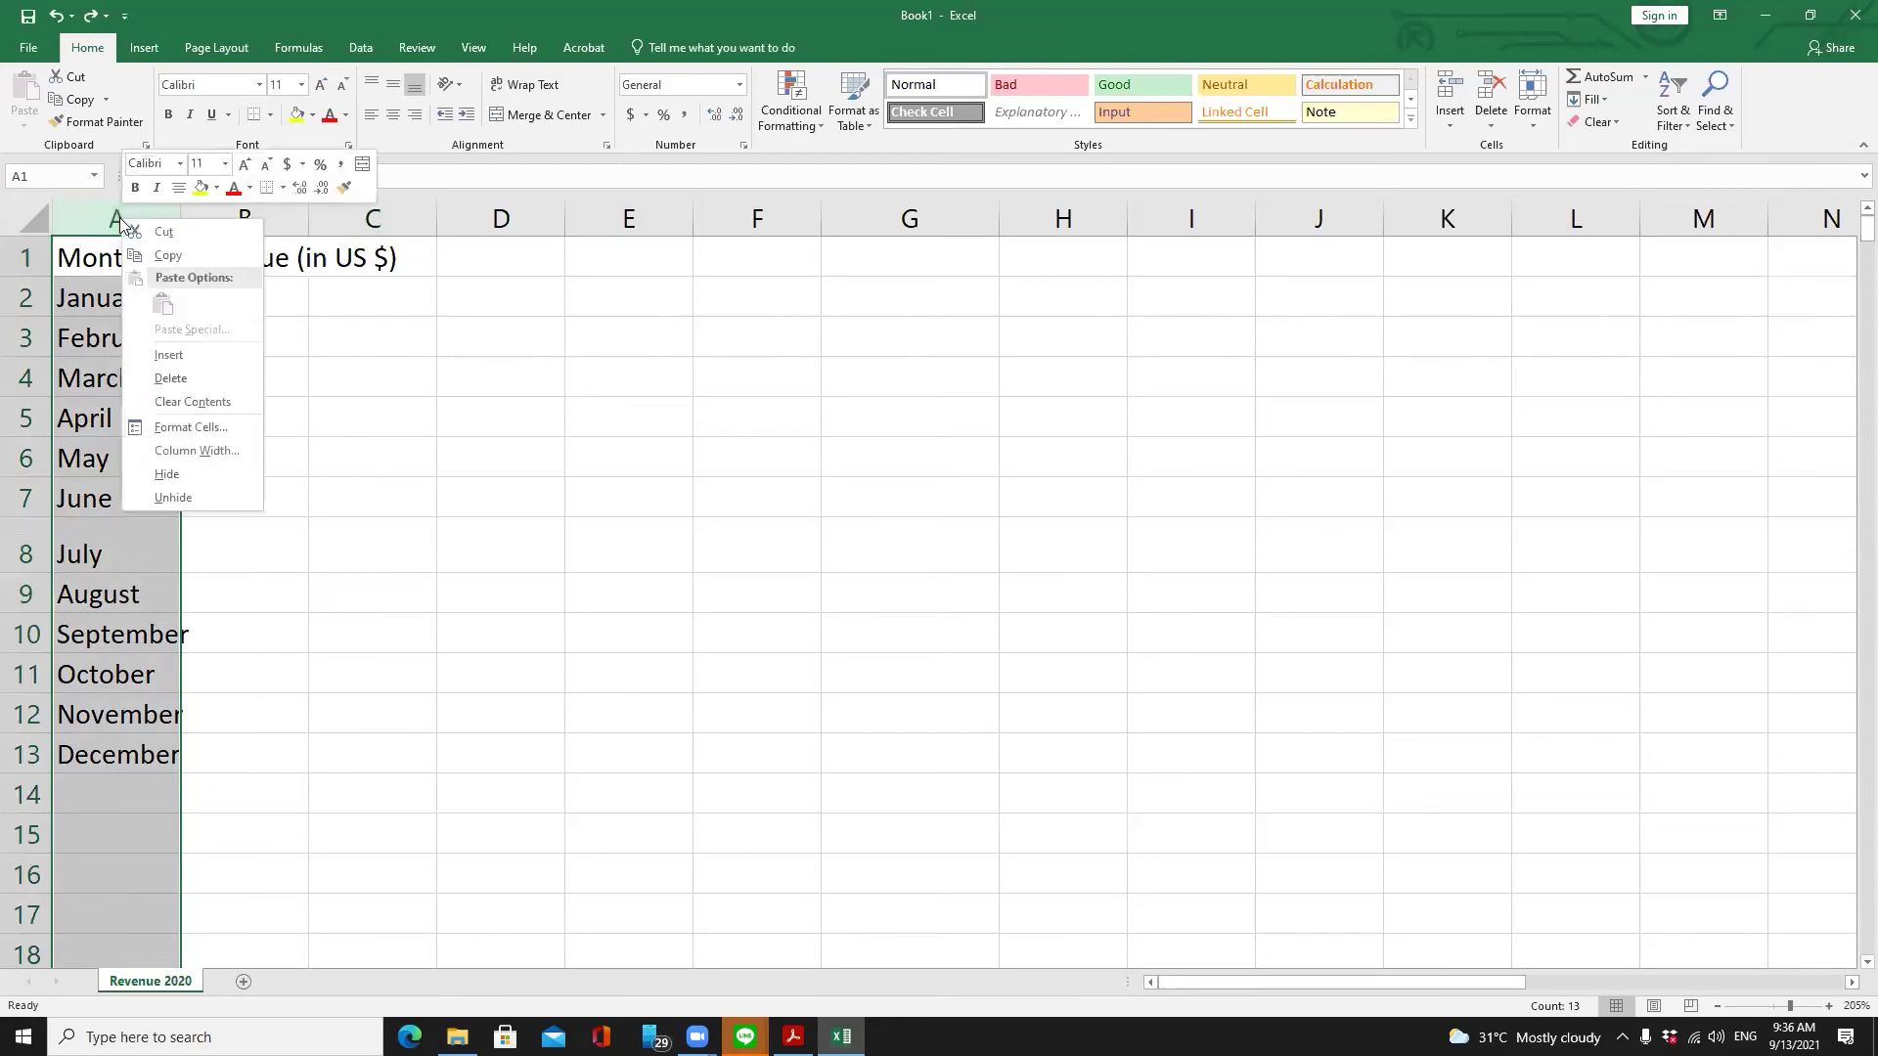
pyautogui.click(197, 450)
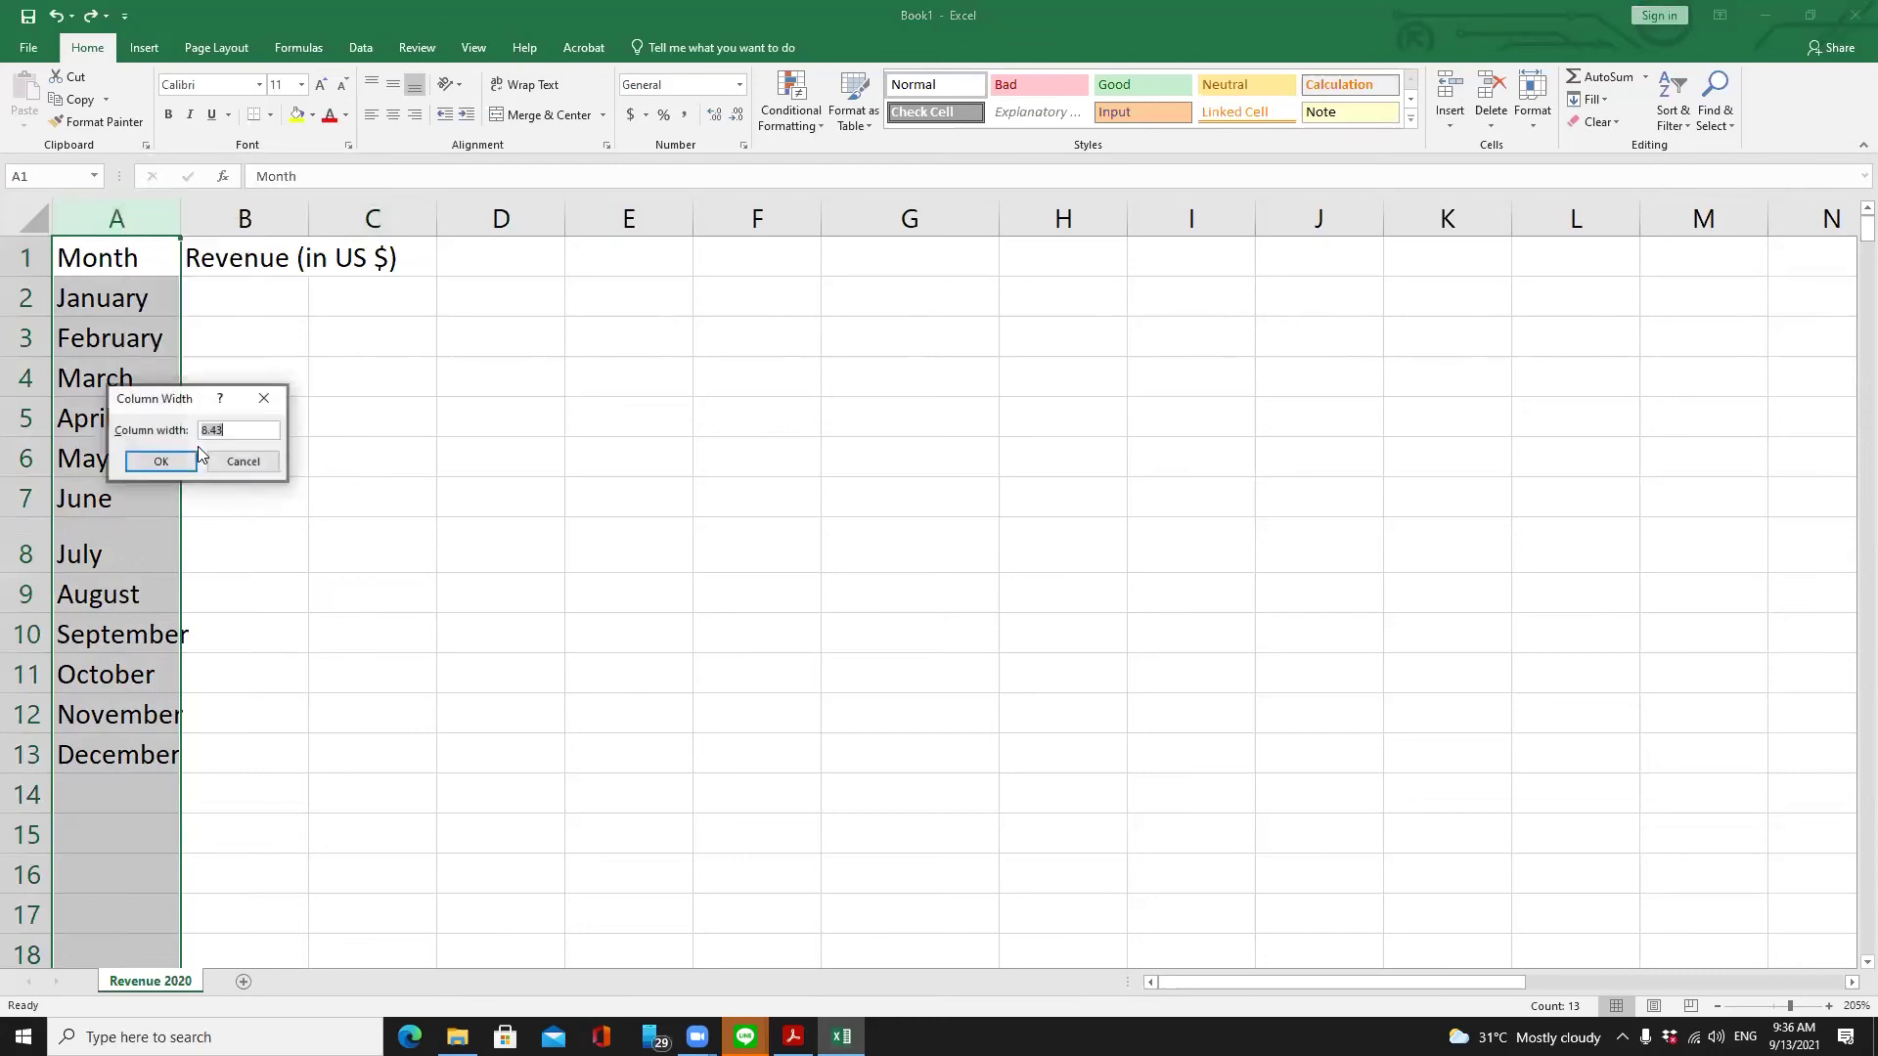
pyautogui.moveTo(171, 399); pyautogui.dragTo(435, 399)
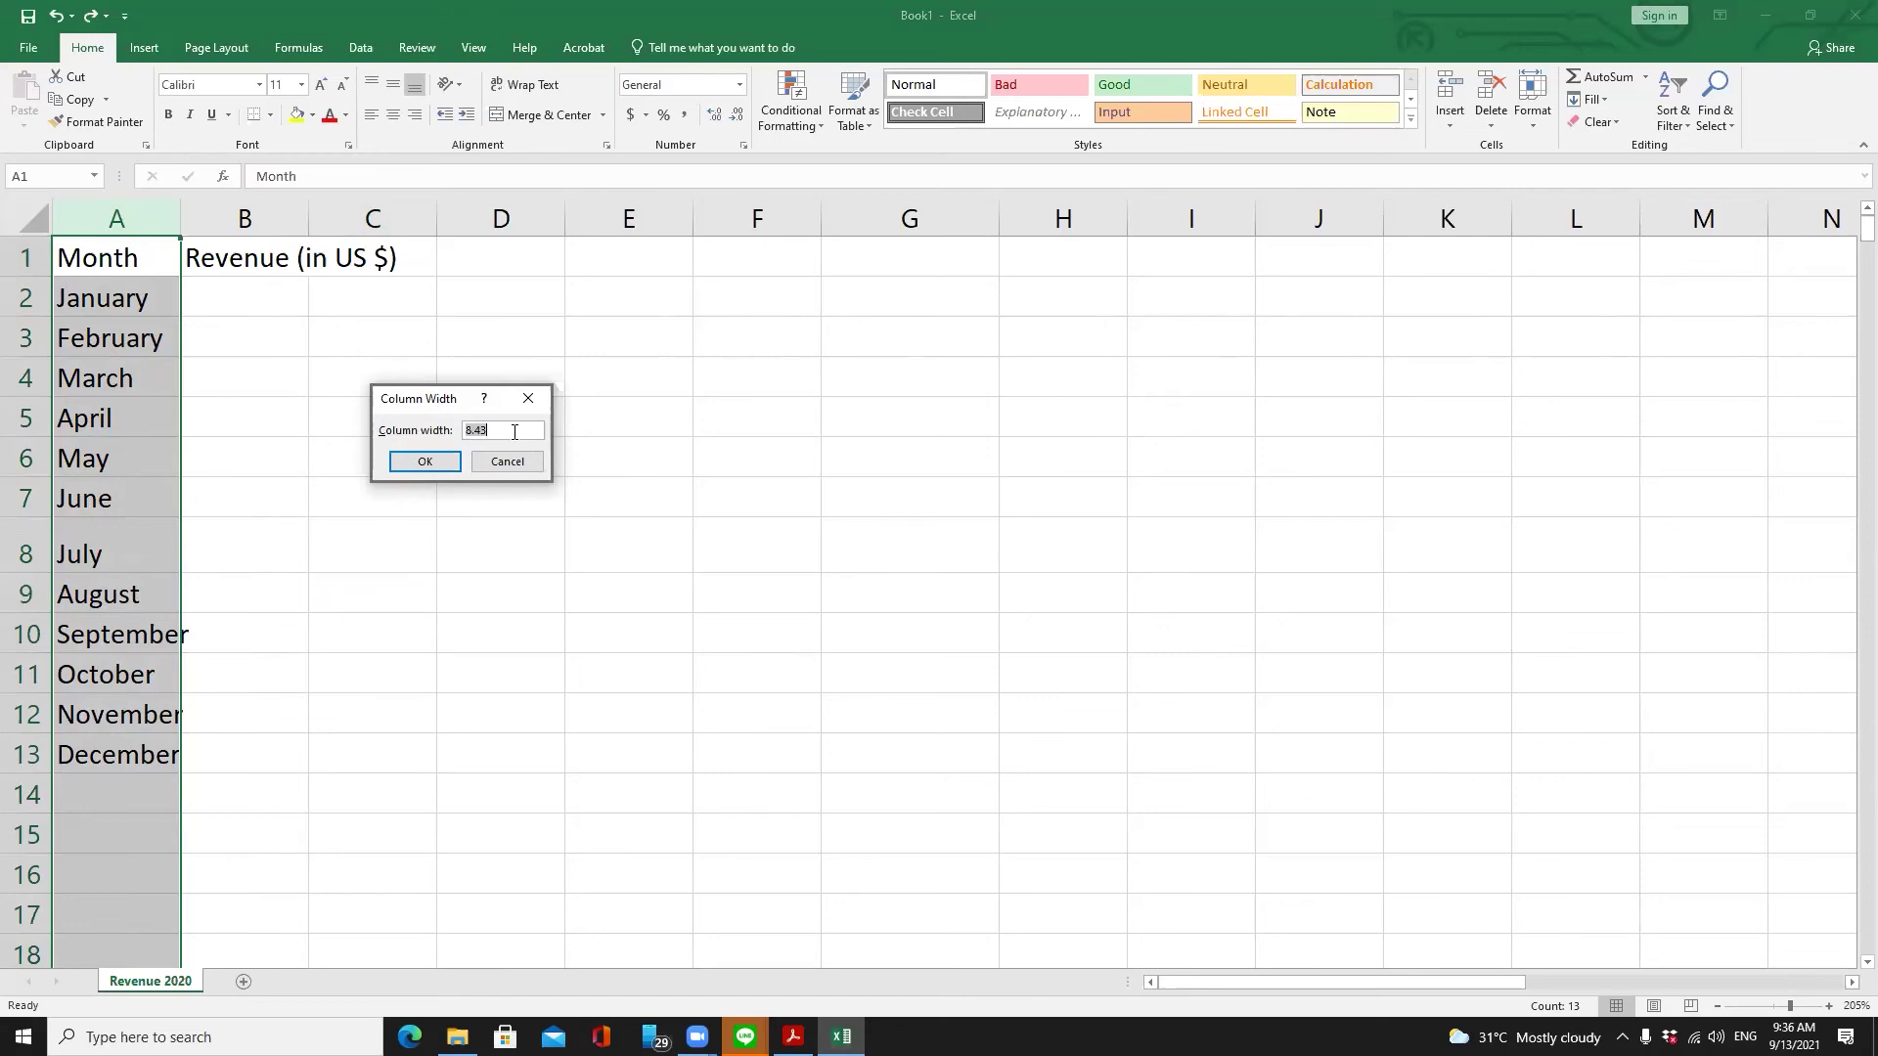
pyautogui.write('10')
pyautogui.press('Return')
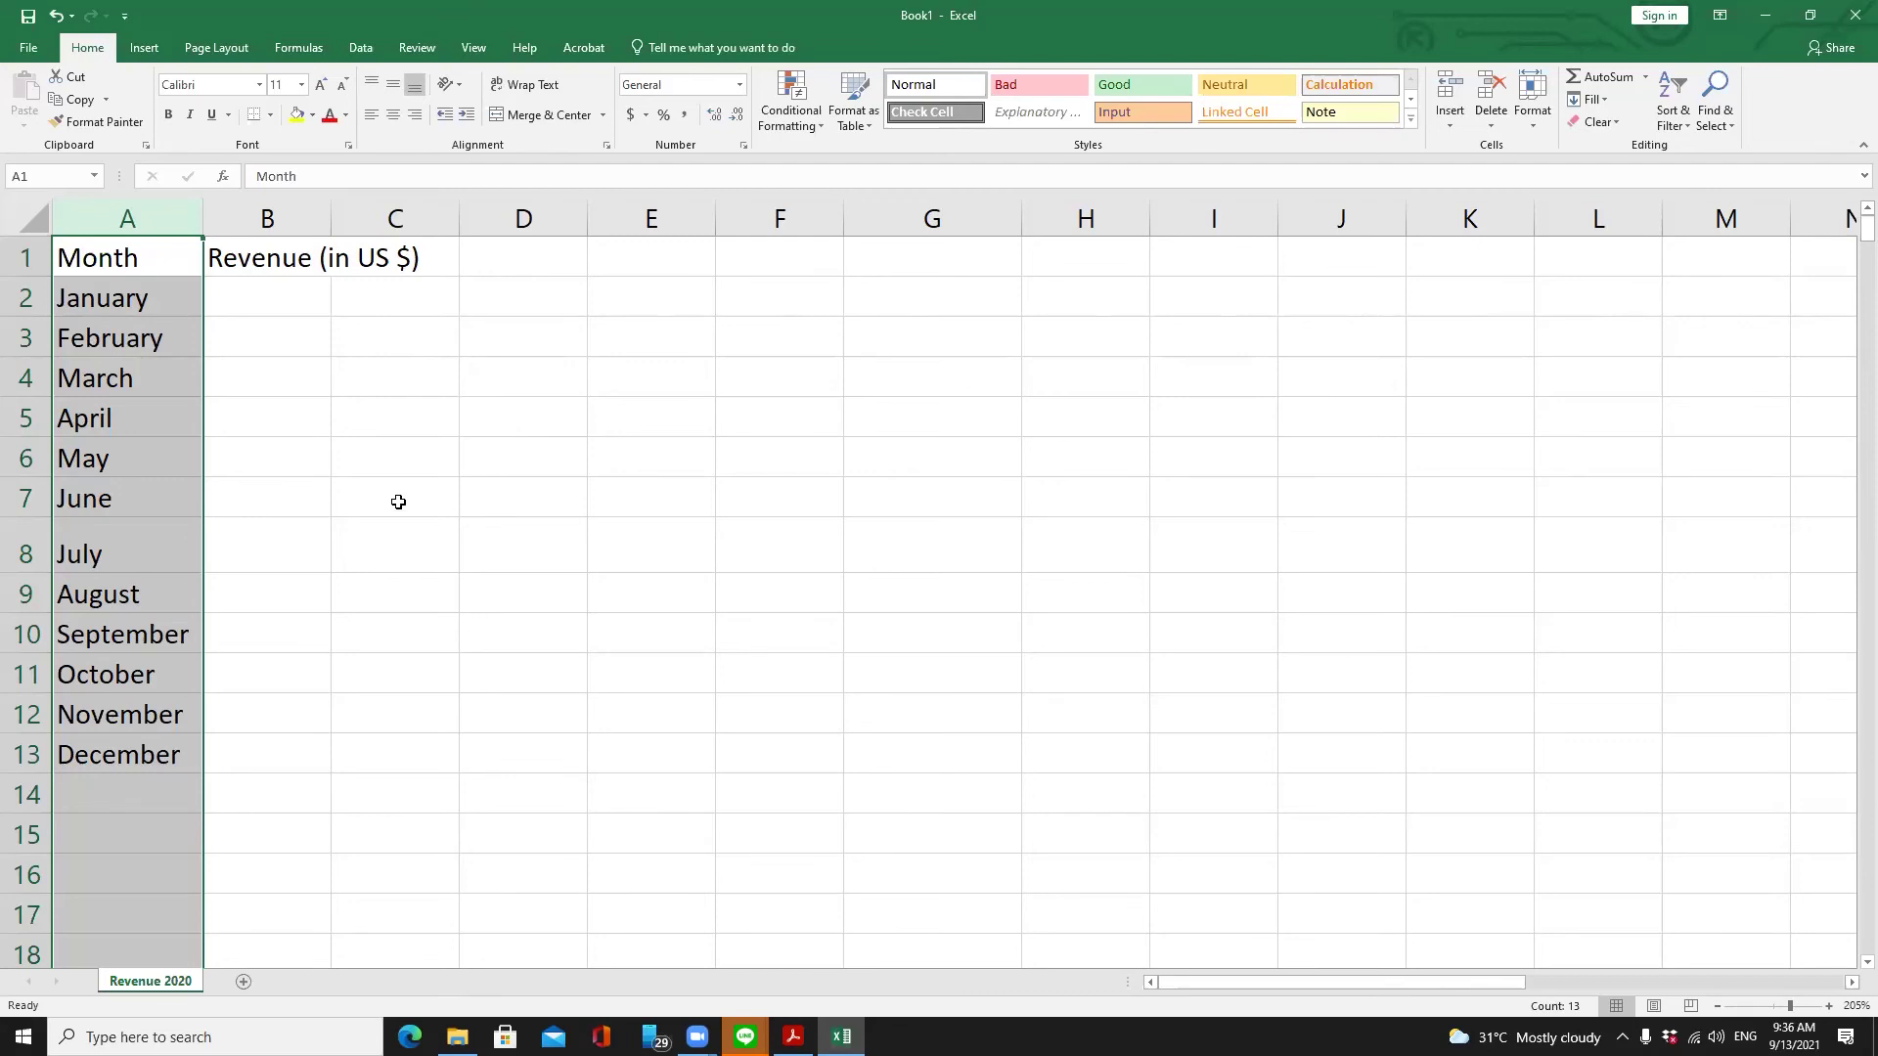
# Undo column A's width of 10, then give columns A and B a width of 20
pyautogui.moveTo(118, 210); pyautogui.dragTo(237, 219)
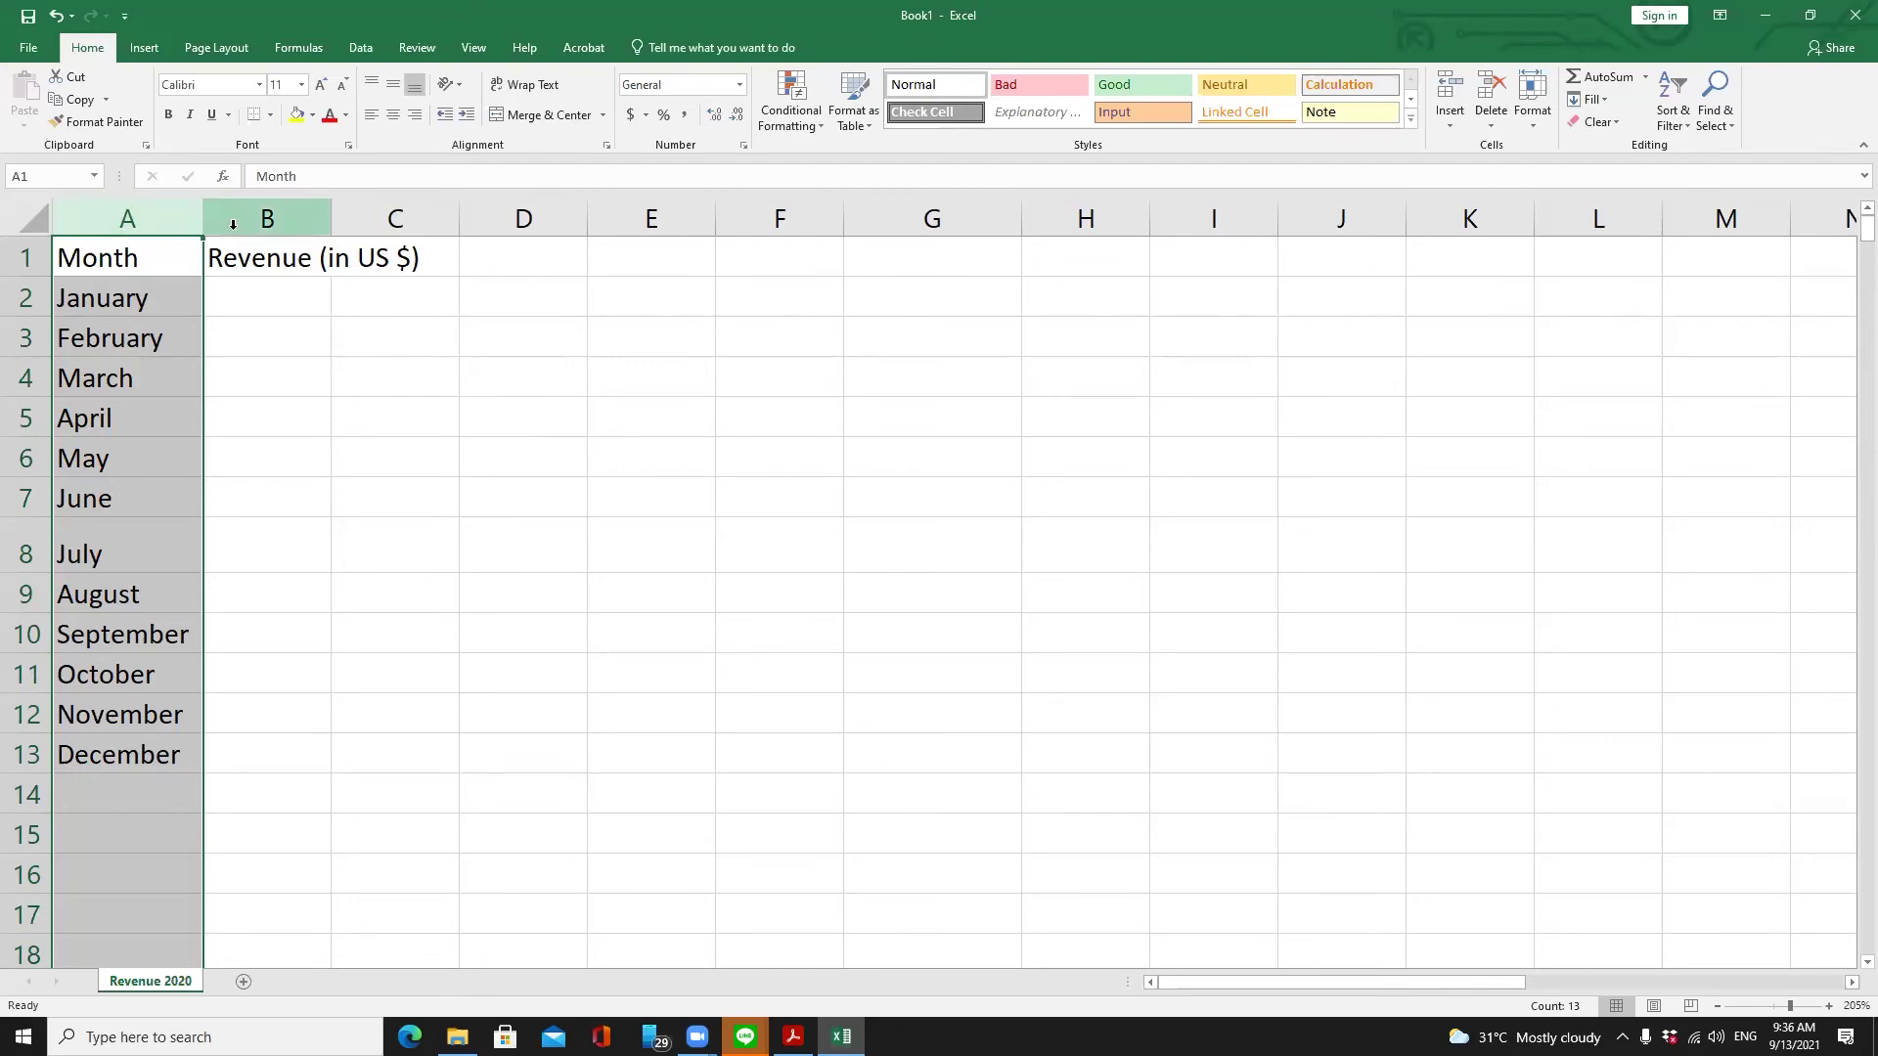
pyautogui.hotkey('ctrl', 'z')
pyautogui.click(250, 445)
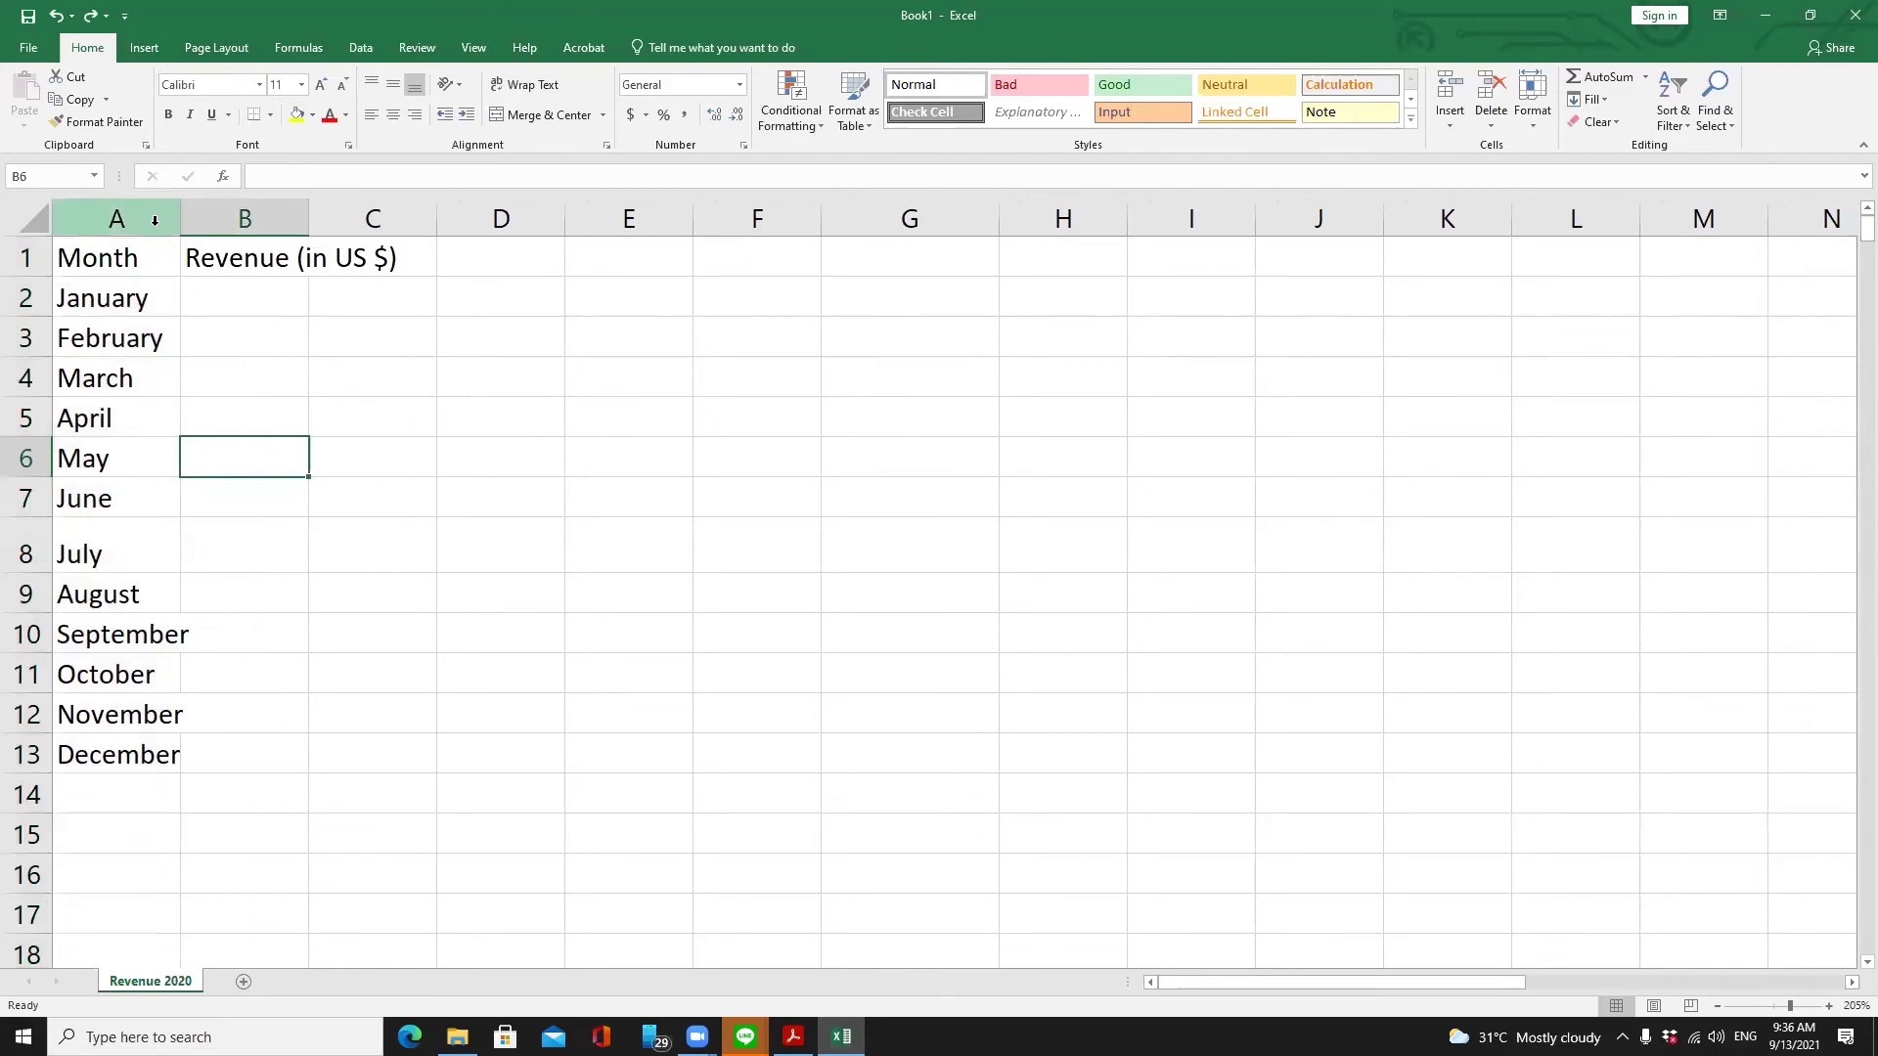
pyautogui.moveTo(154, 220); pyautogui.dragTo(219, 218)
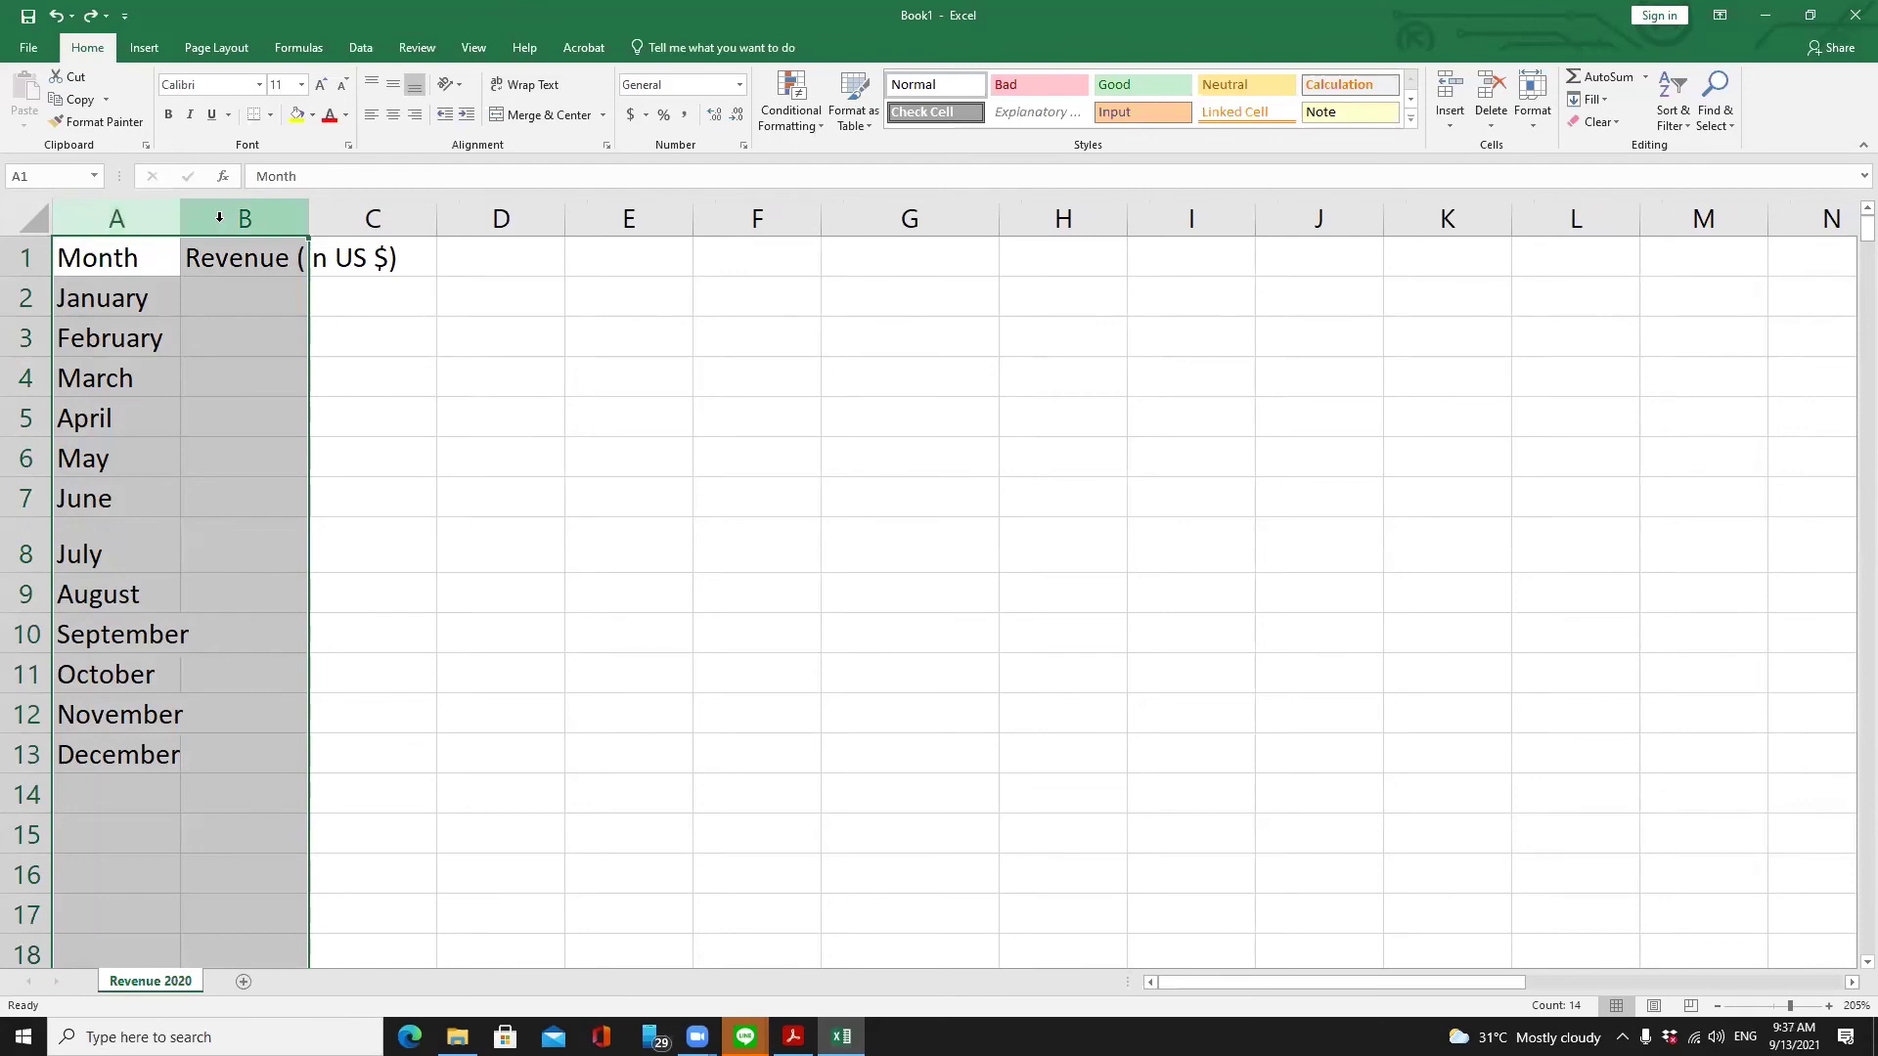
pyautogui.rightClick(219, 217)
pyautogui.click(274, 453)
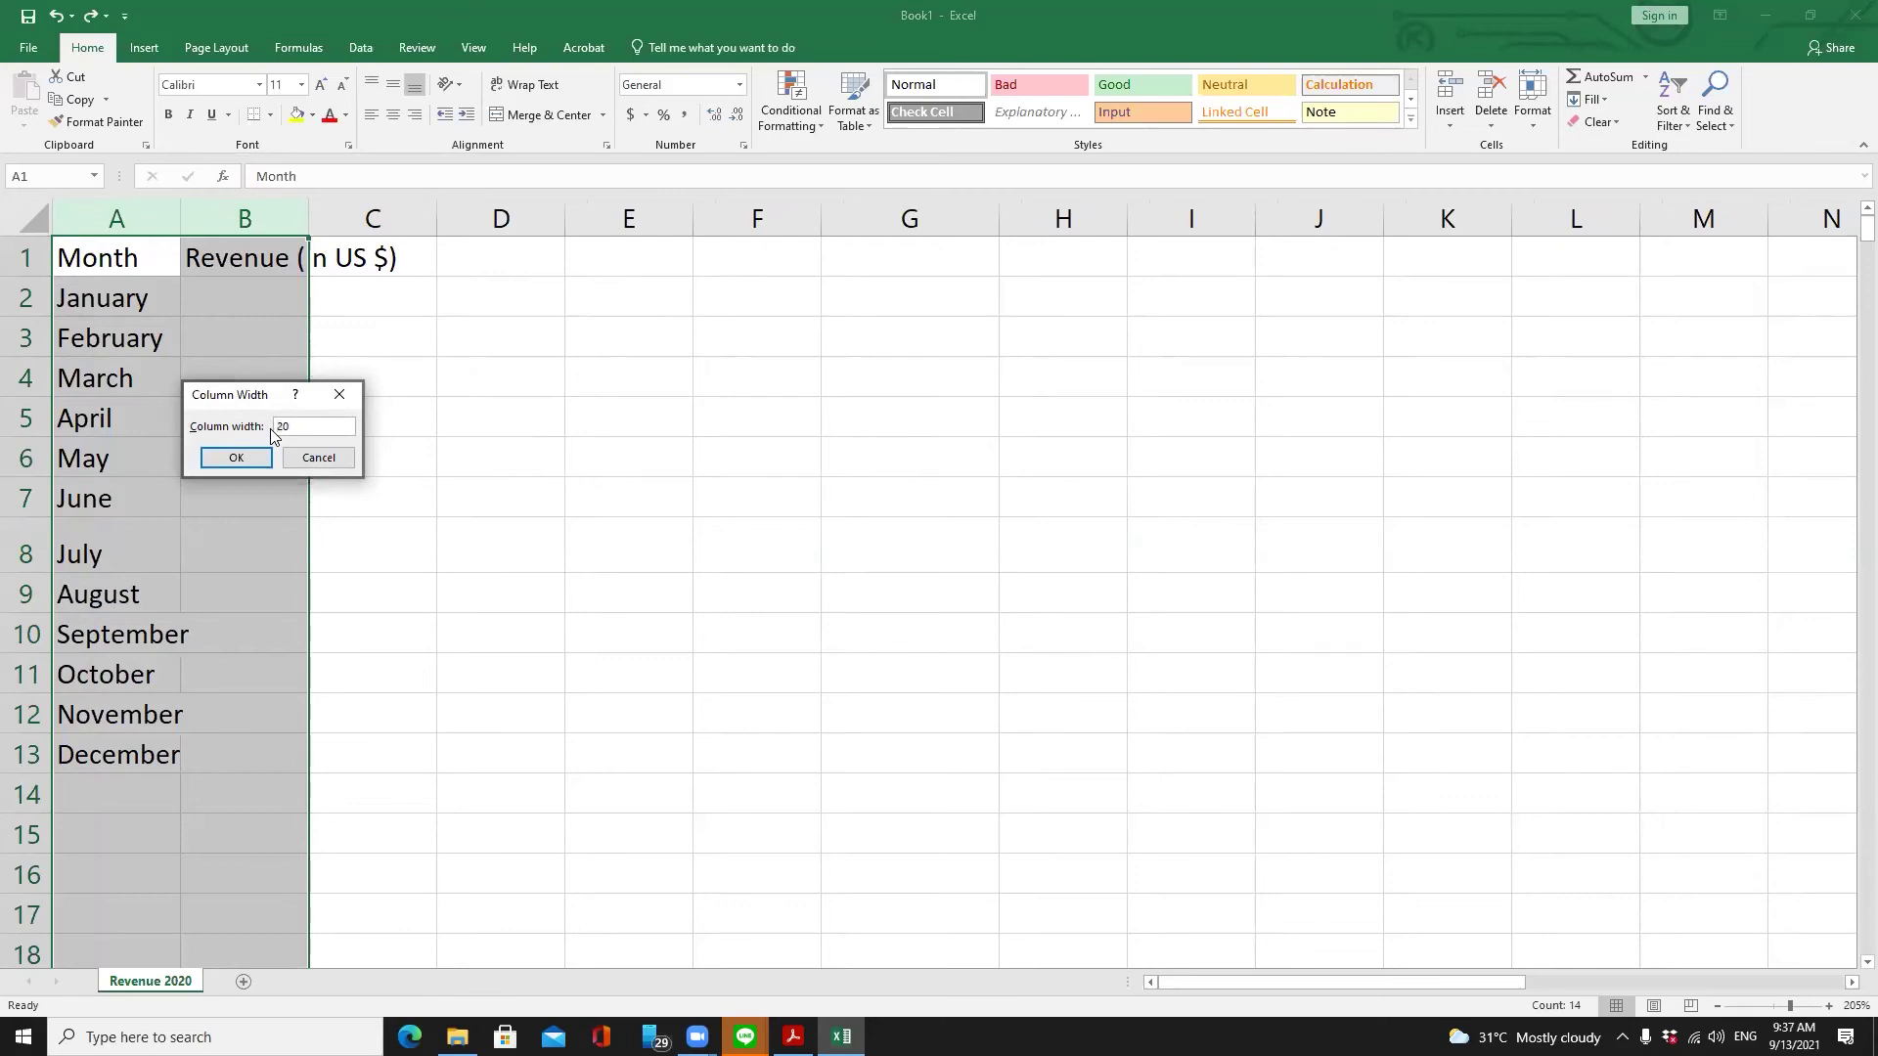
pyautogui.click(236, 457)
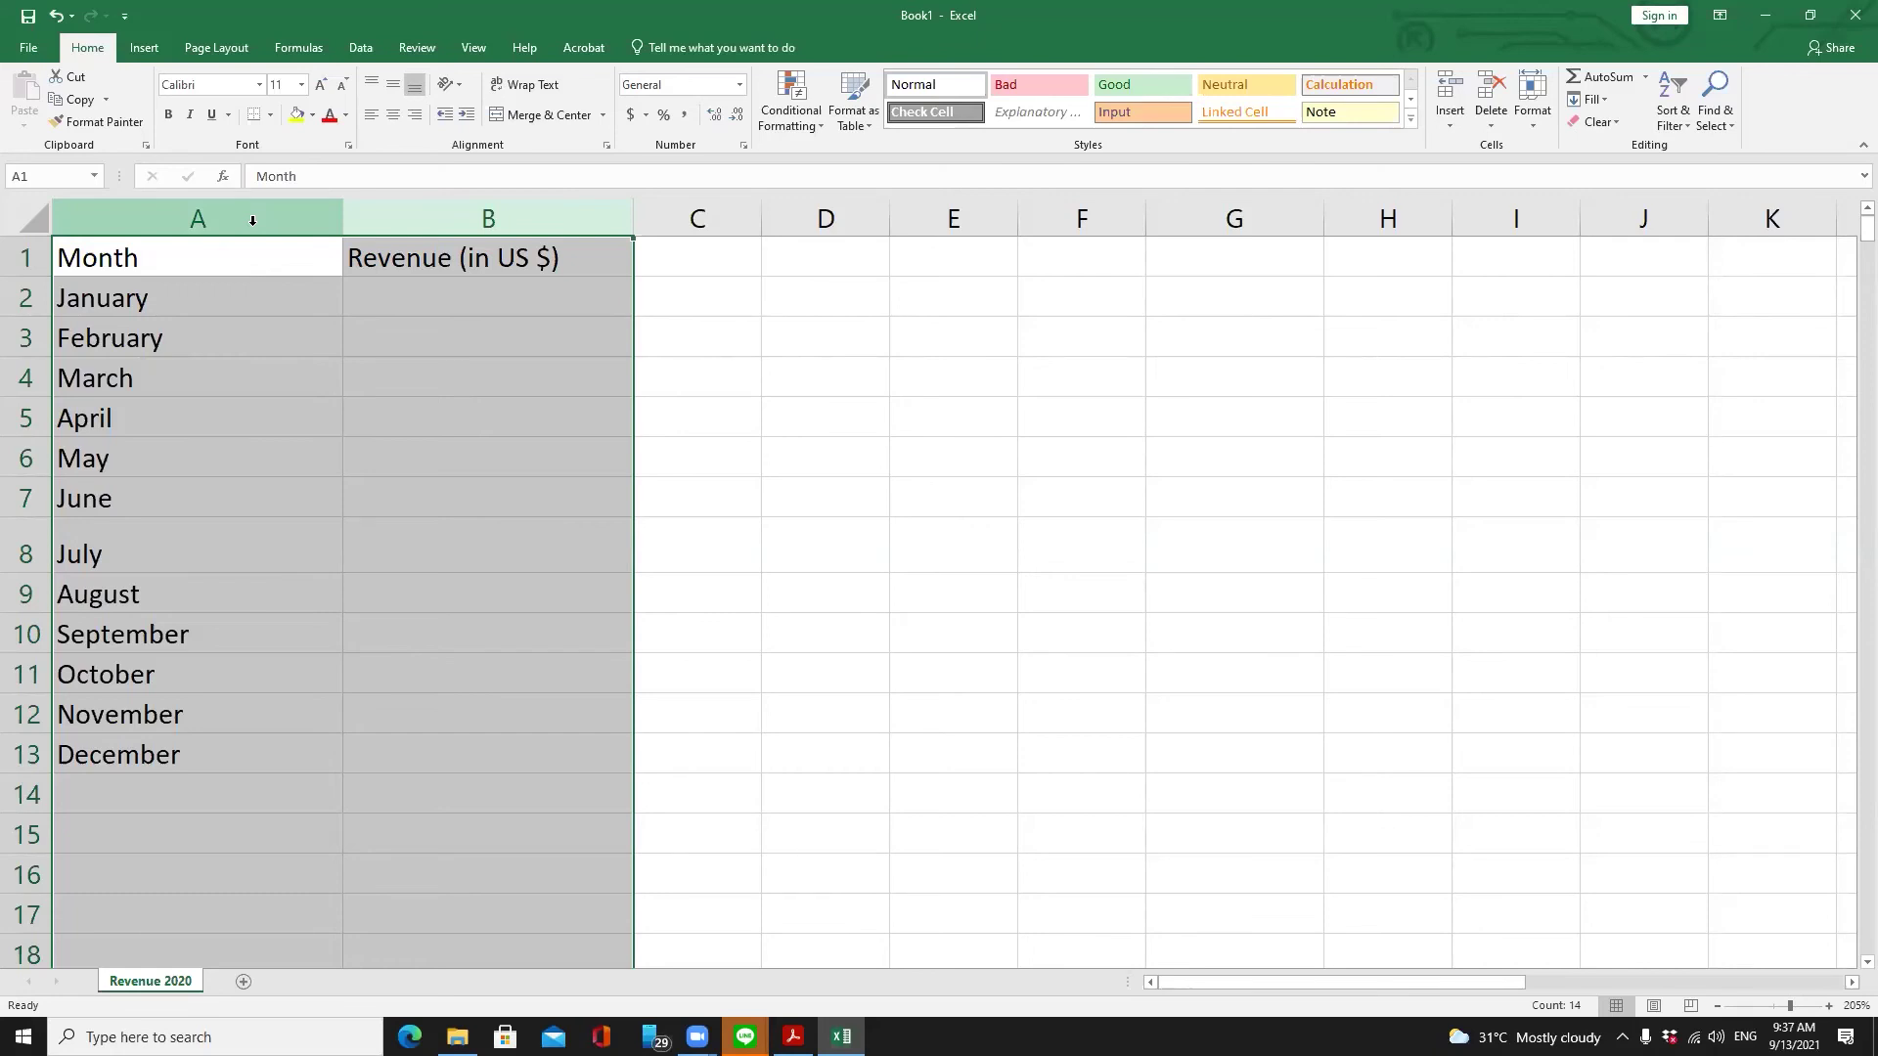
# Undo the width of 20, then autofit column A to the month names and column B to its header
pyautogui.hotkey('ctrl', 'z')
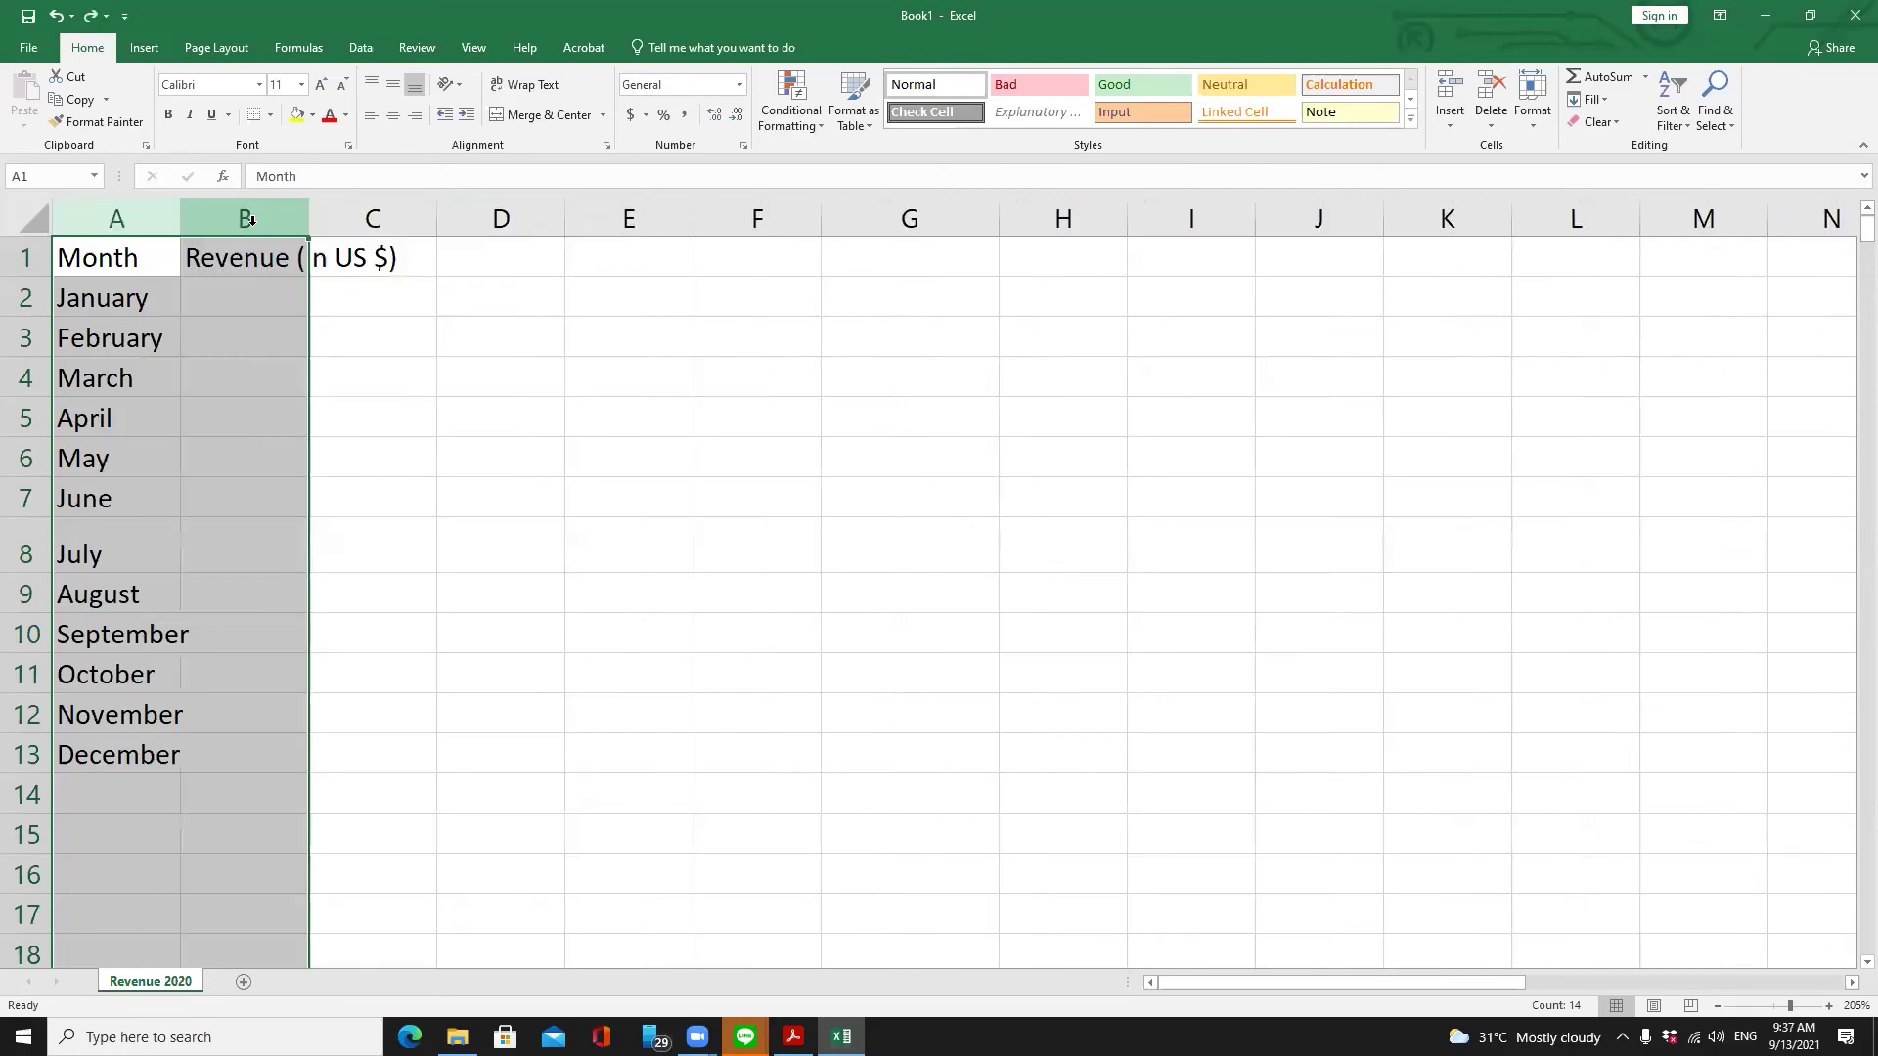
pyautogui.click(458, 479)
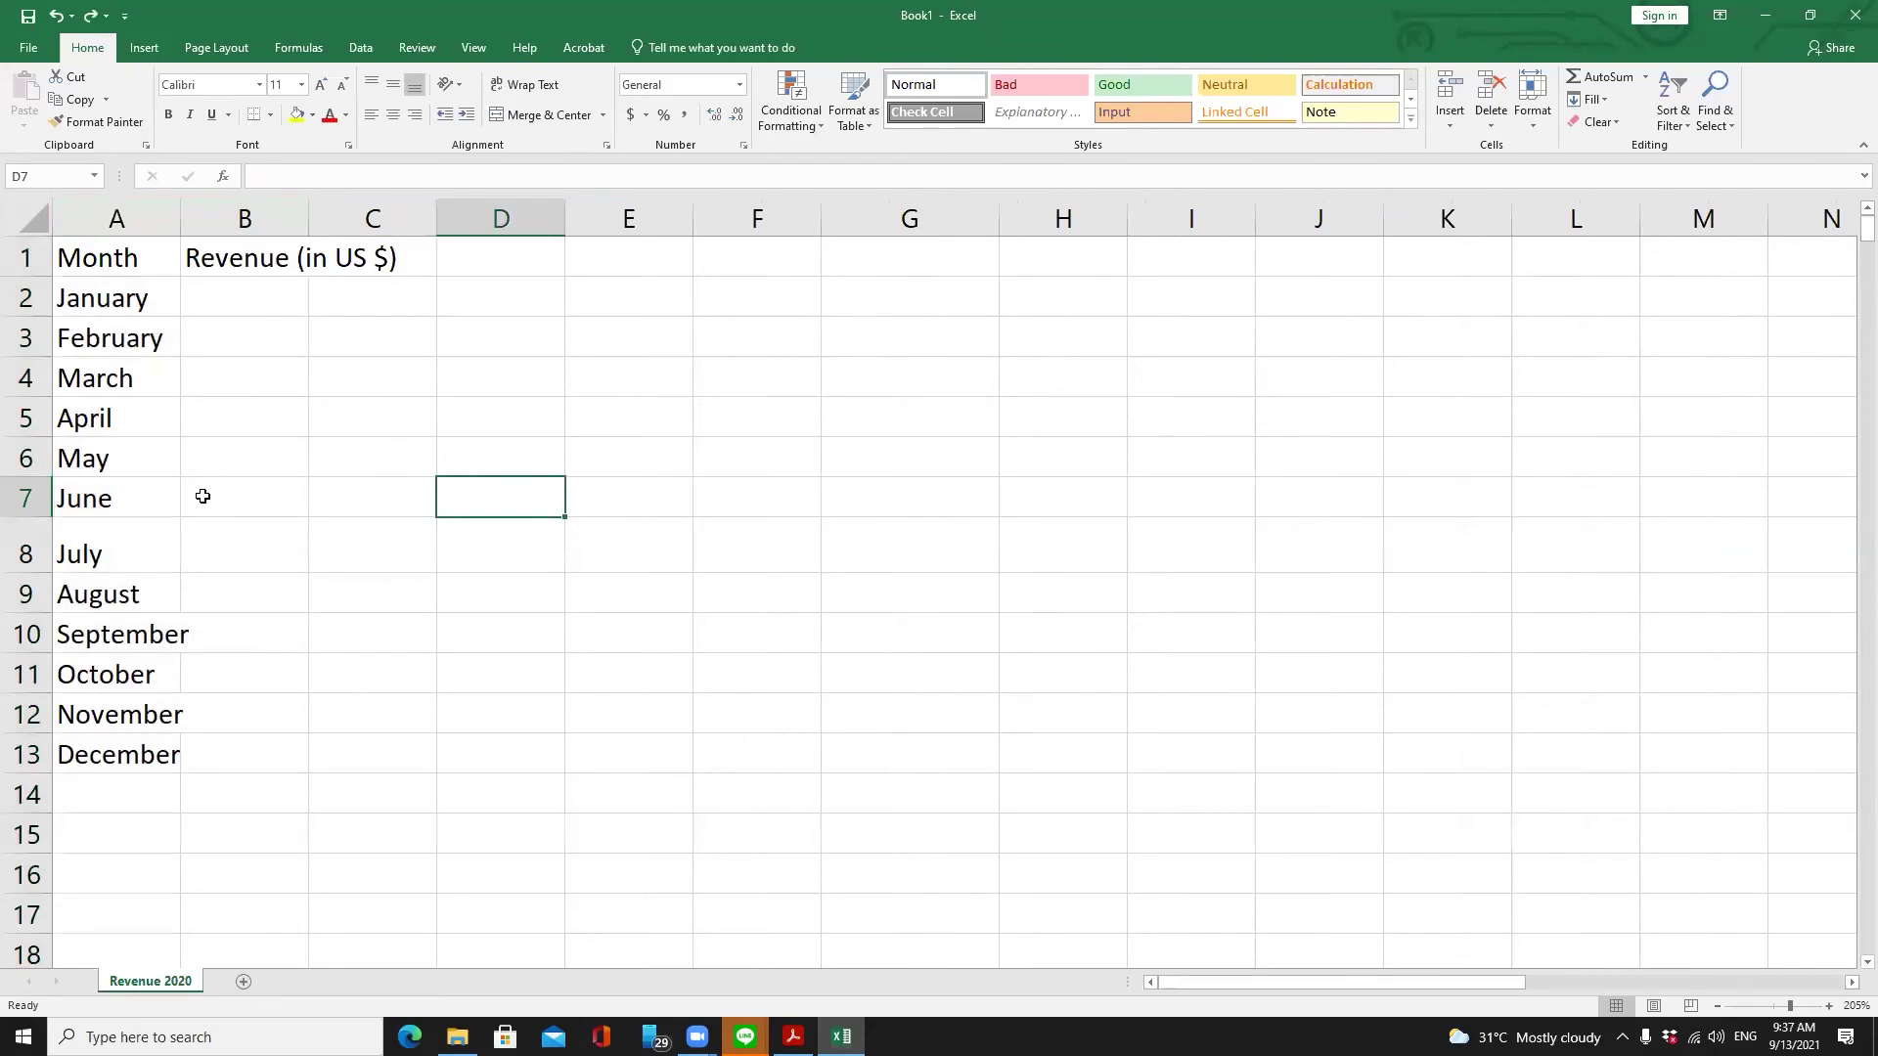
pyautogui.moveTo(180, 211); pyautogui.dragTo(156, 272)
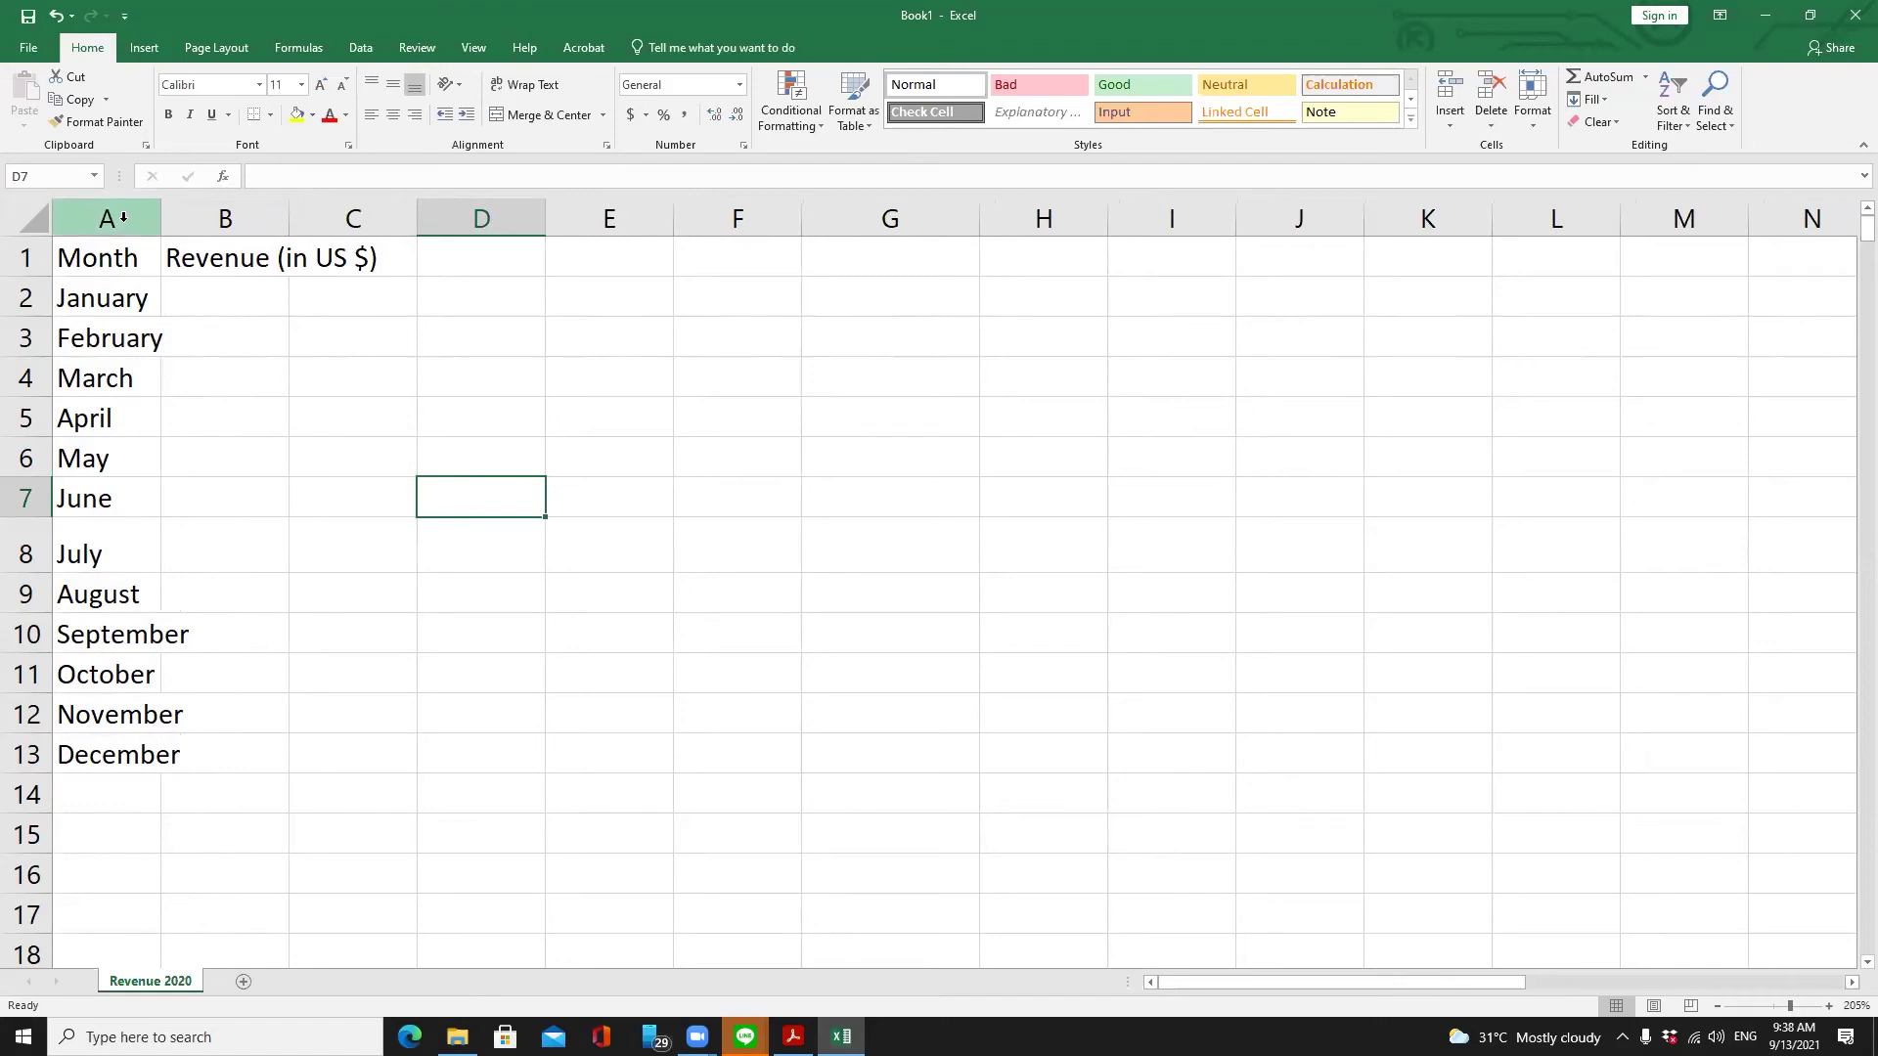
pyautogui.click(122, 218)
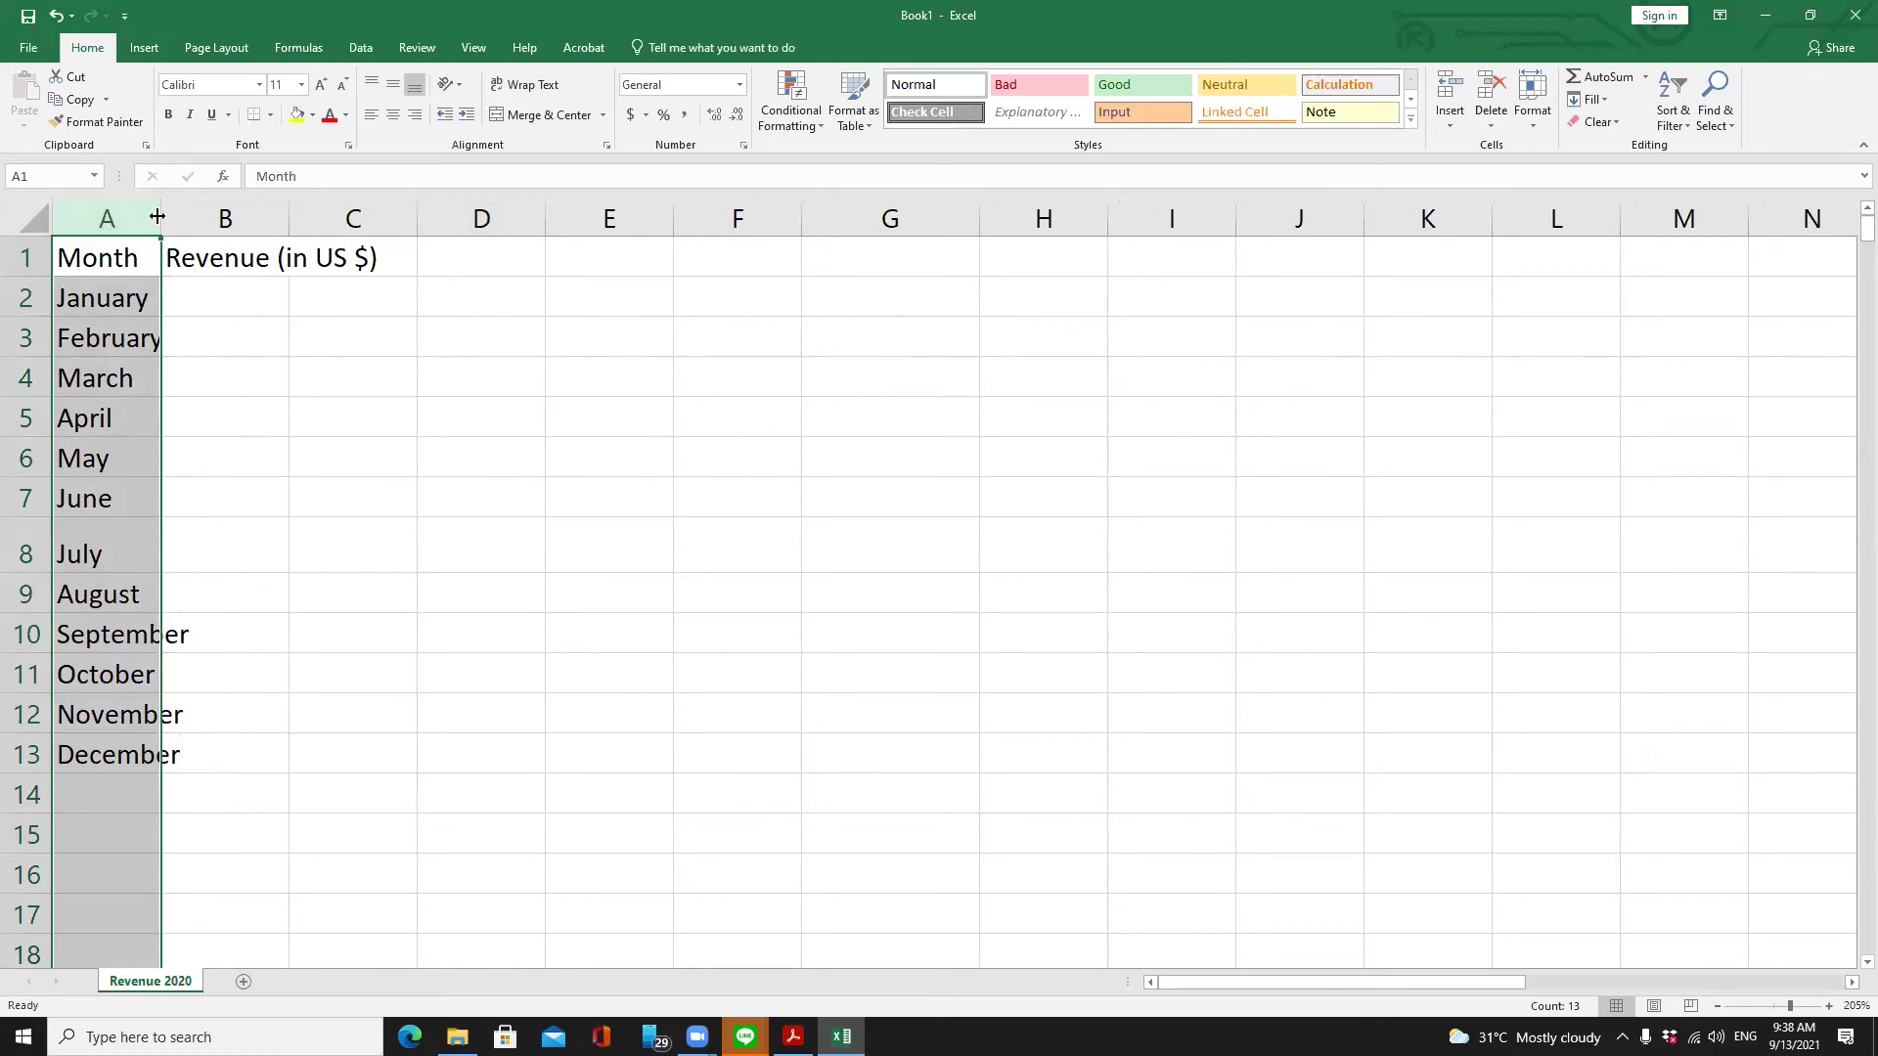
pyautogui.doubleClick(156, 216)
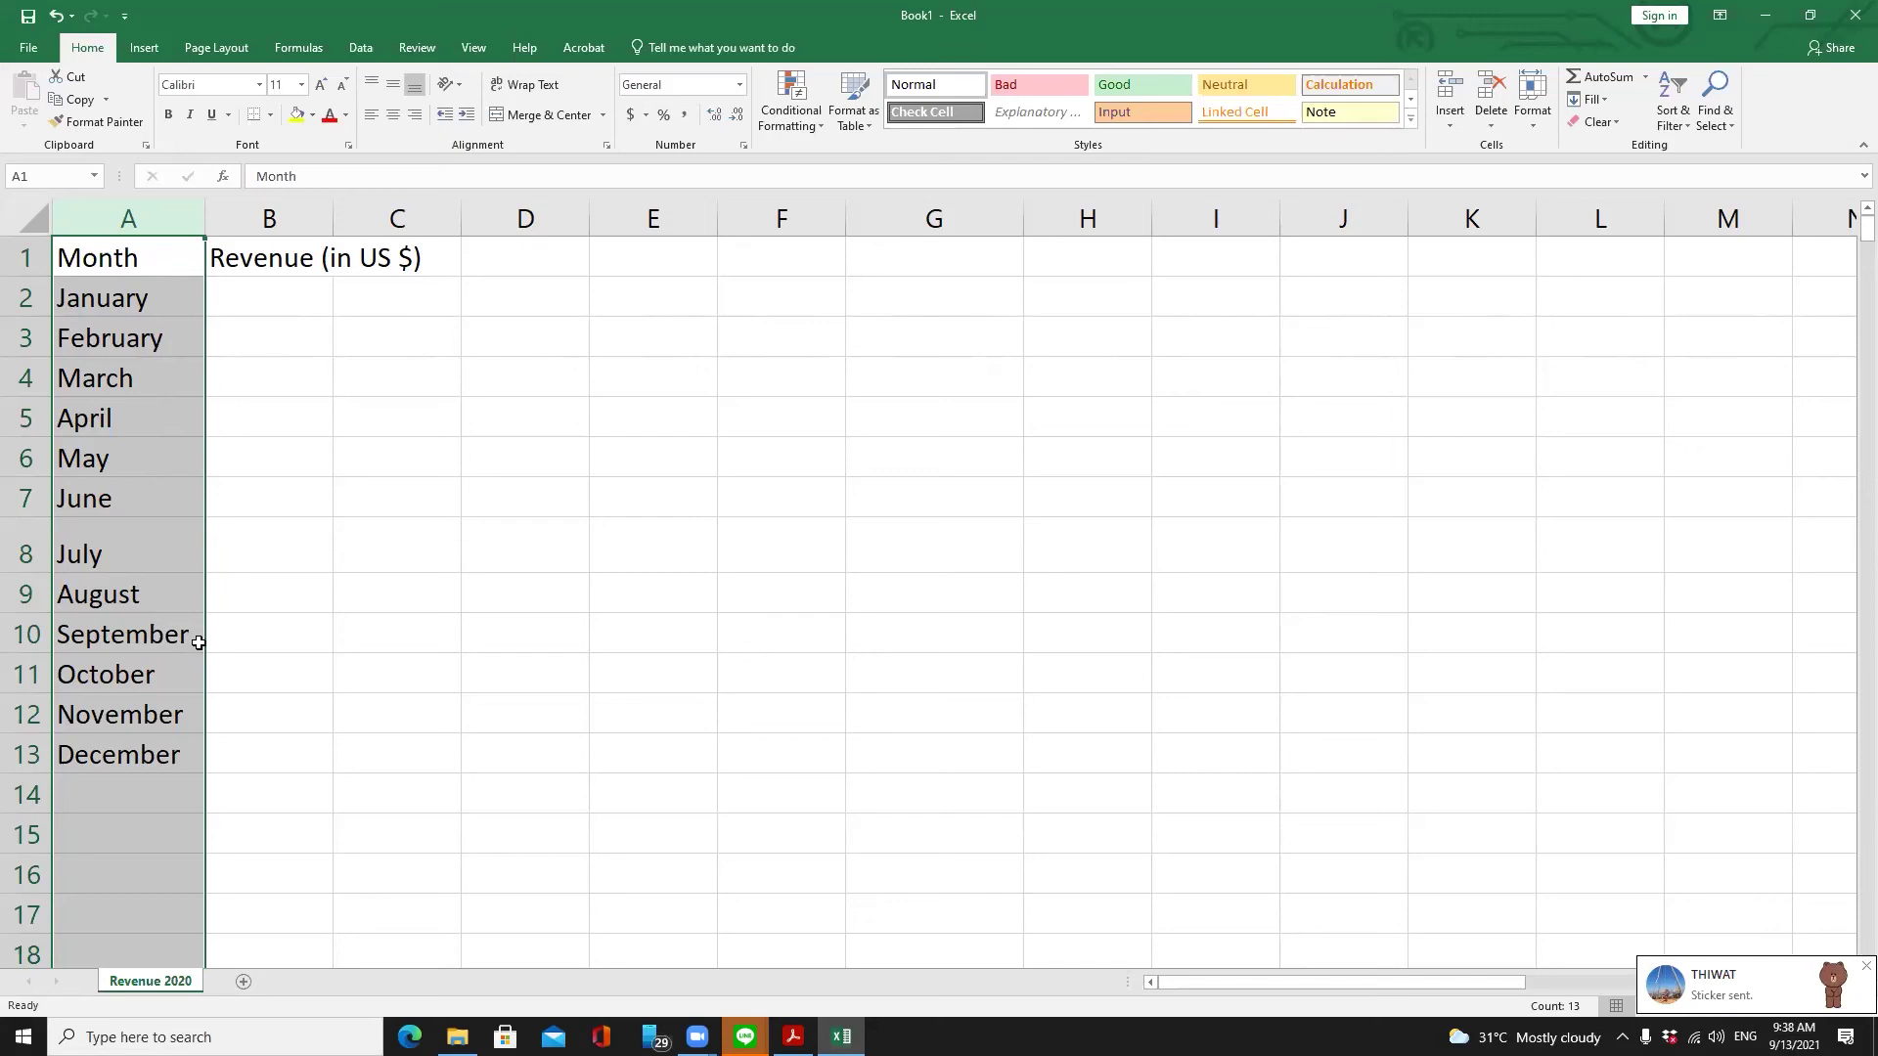
pyautogui.click(269, 219)
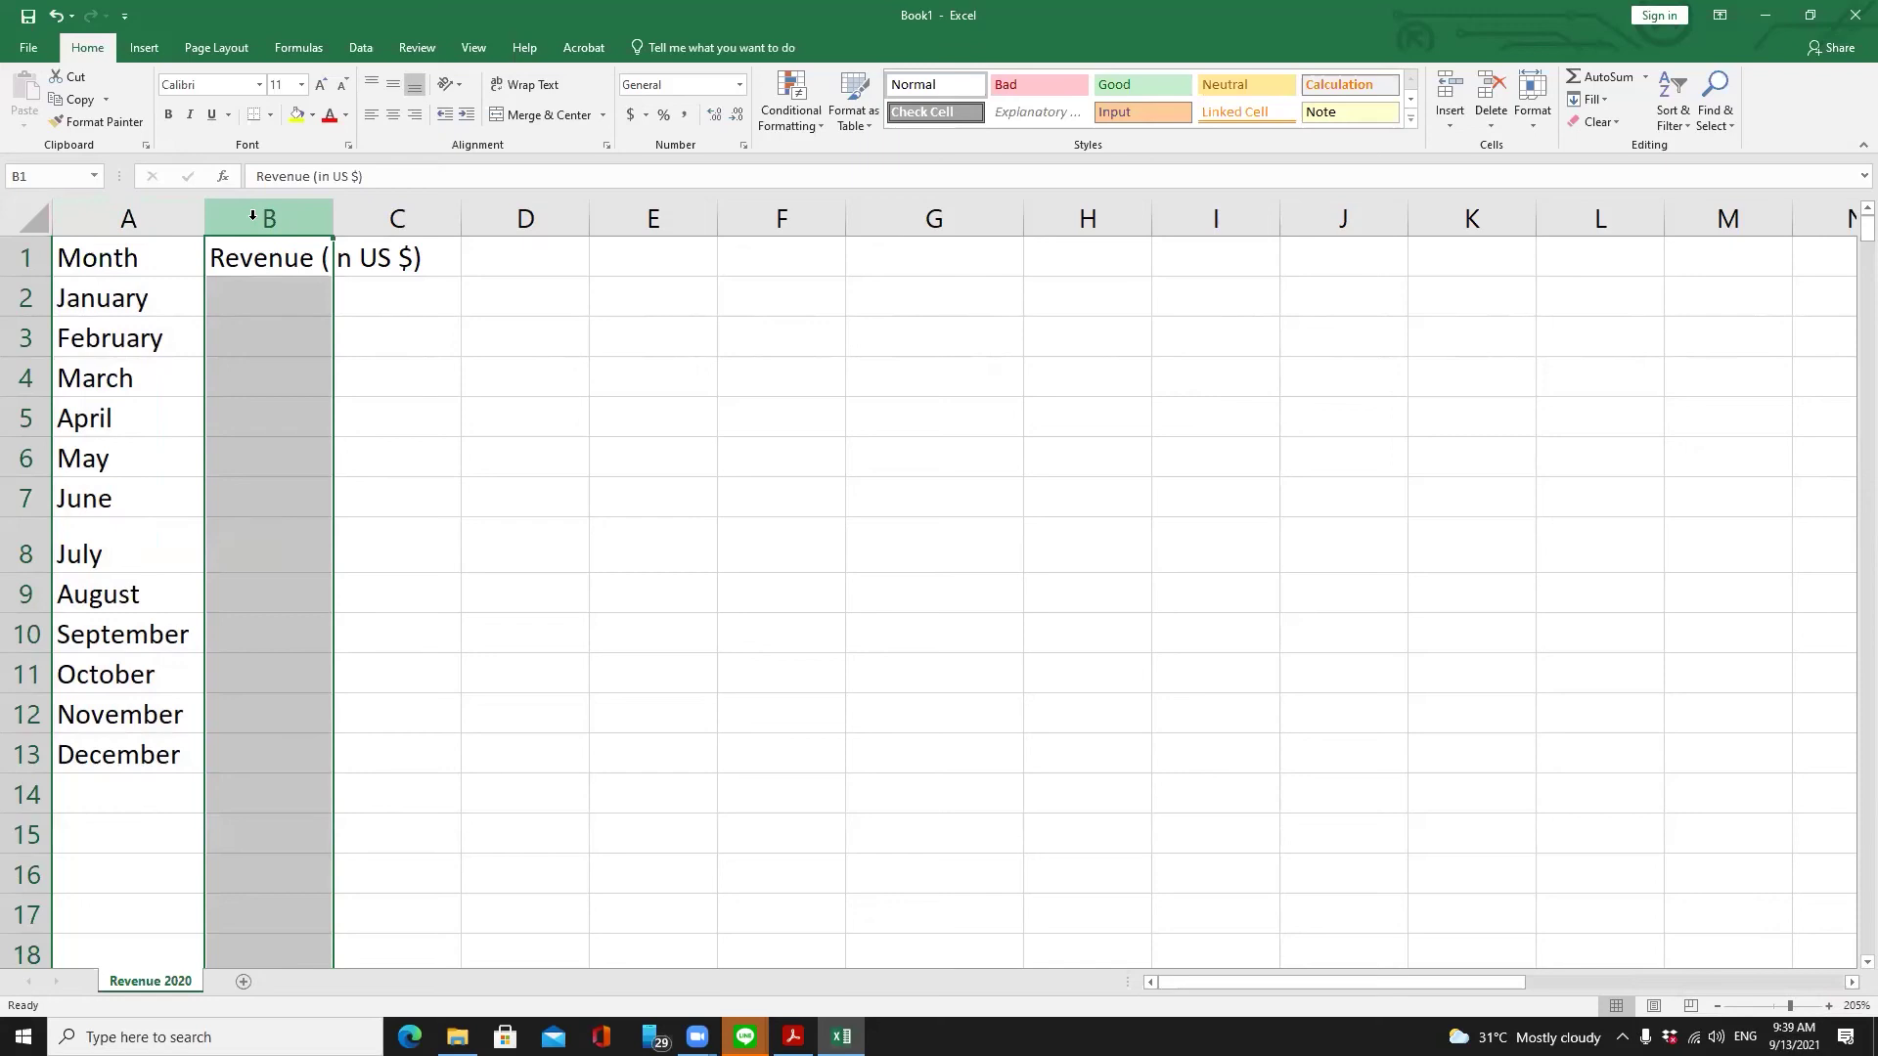
pyautogui.doubleClick(335, 217)
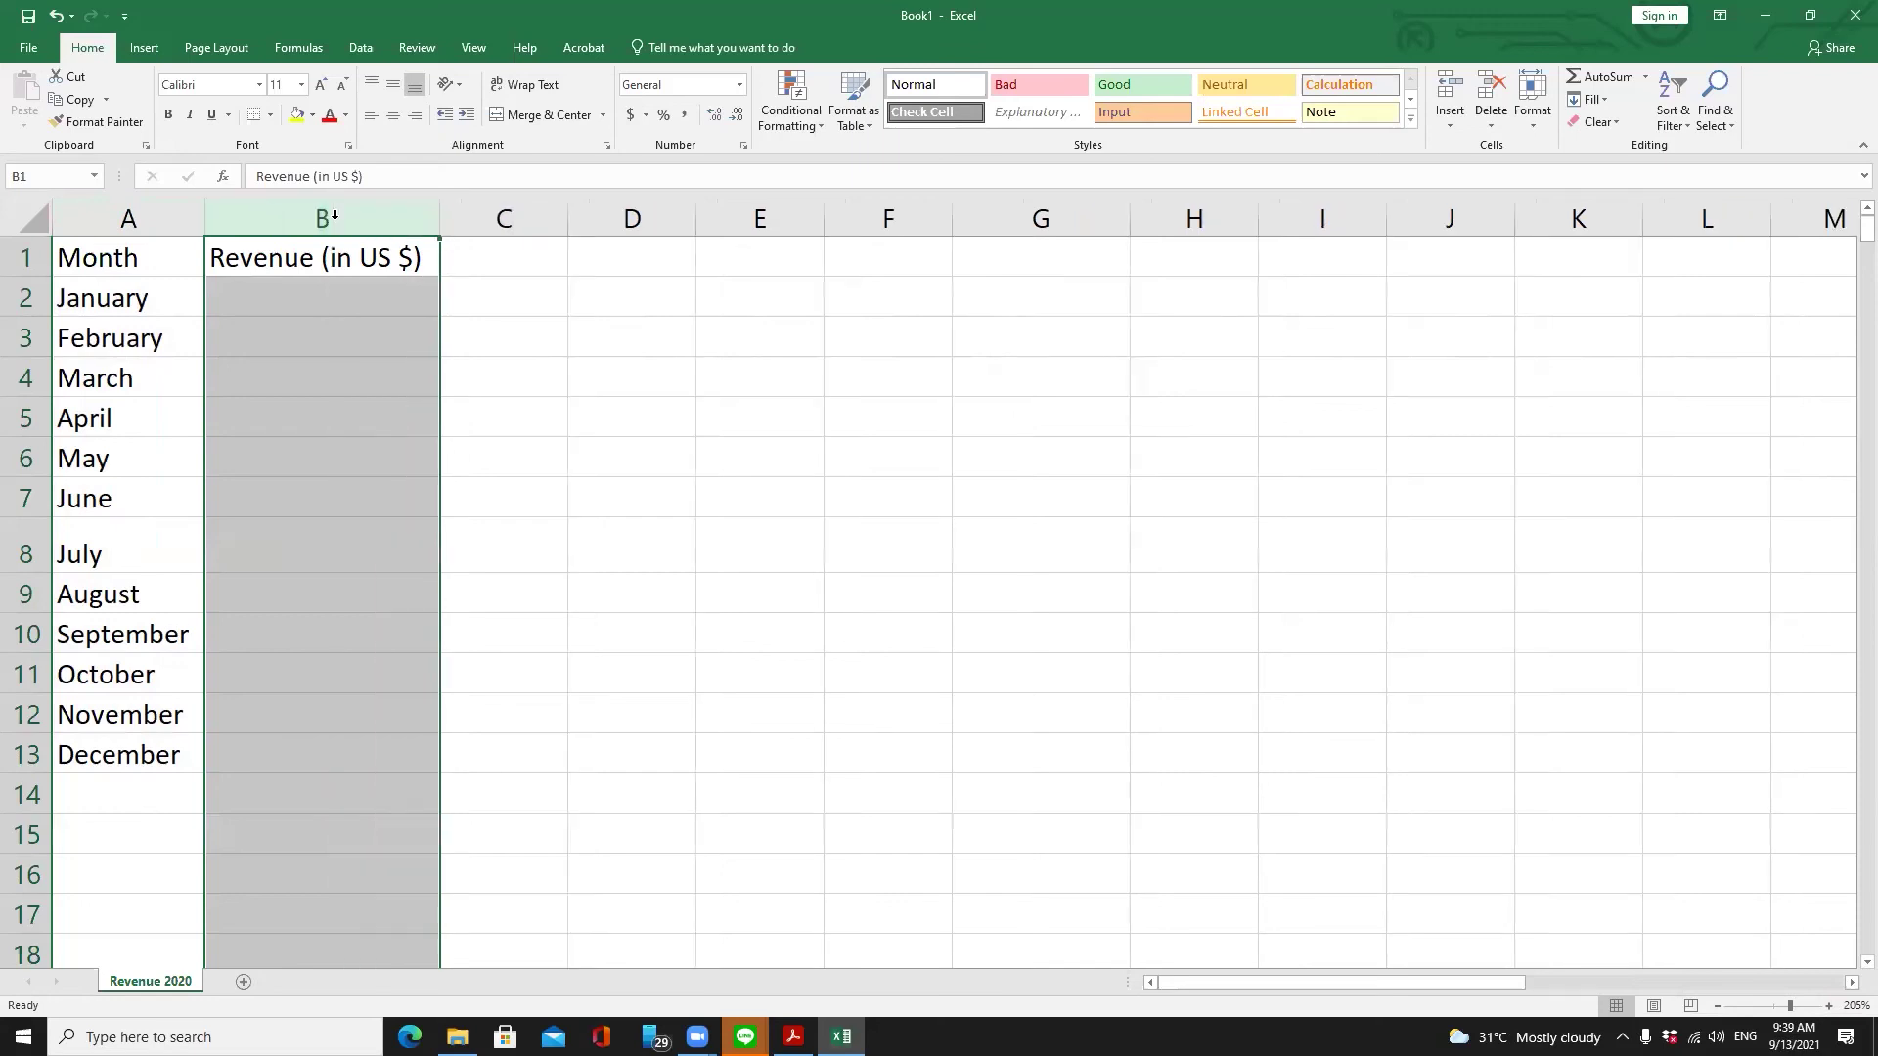
pyautogui.click(328, 568)
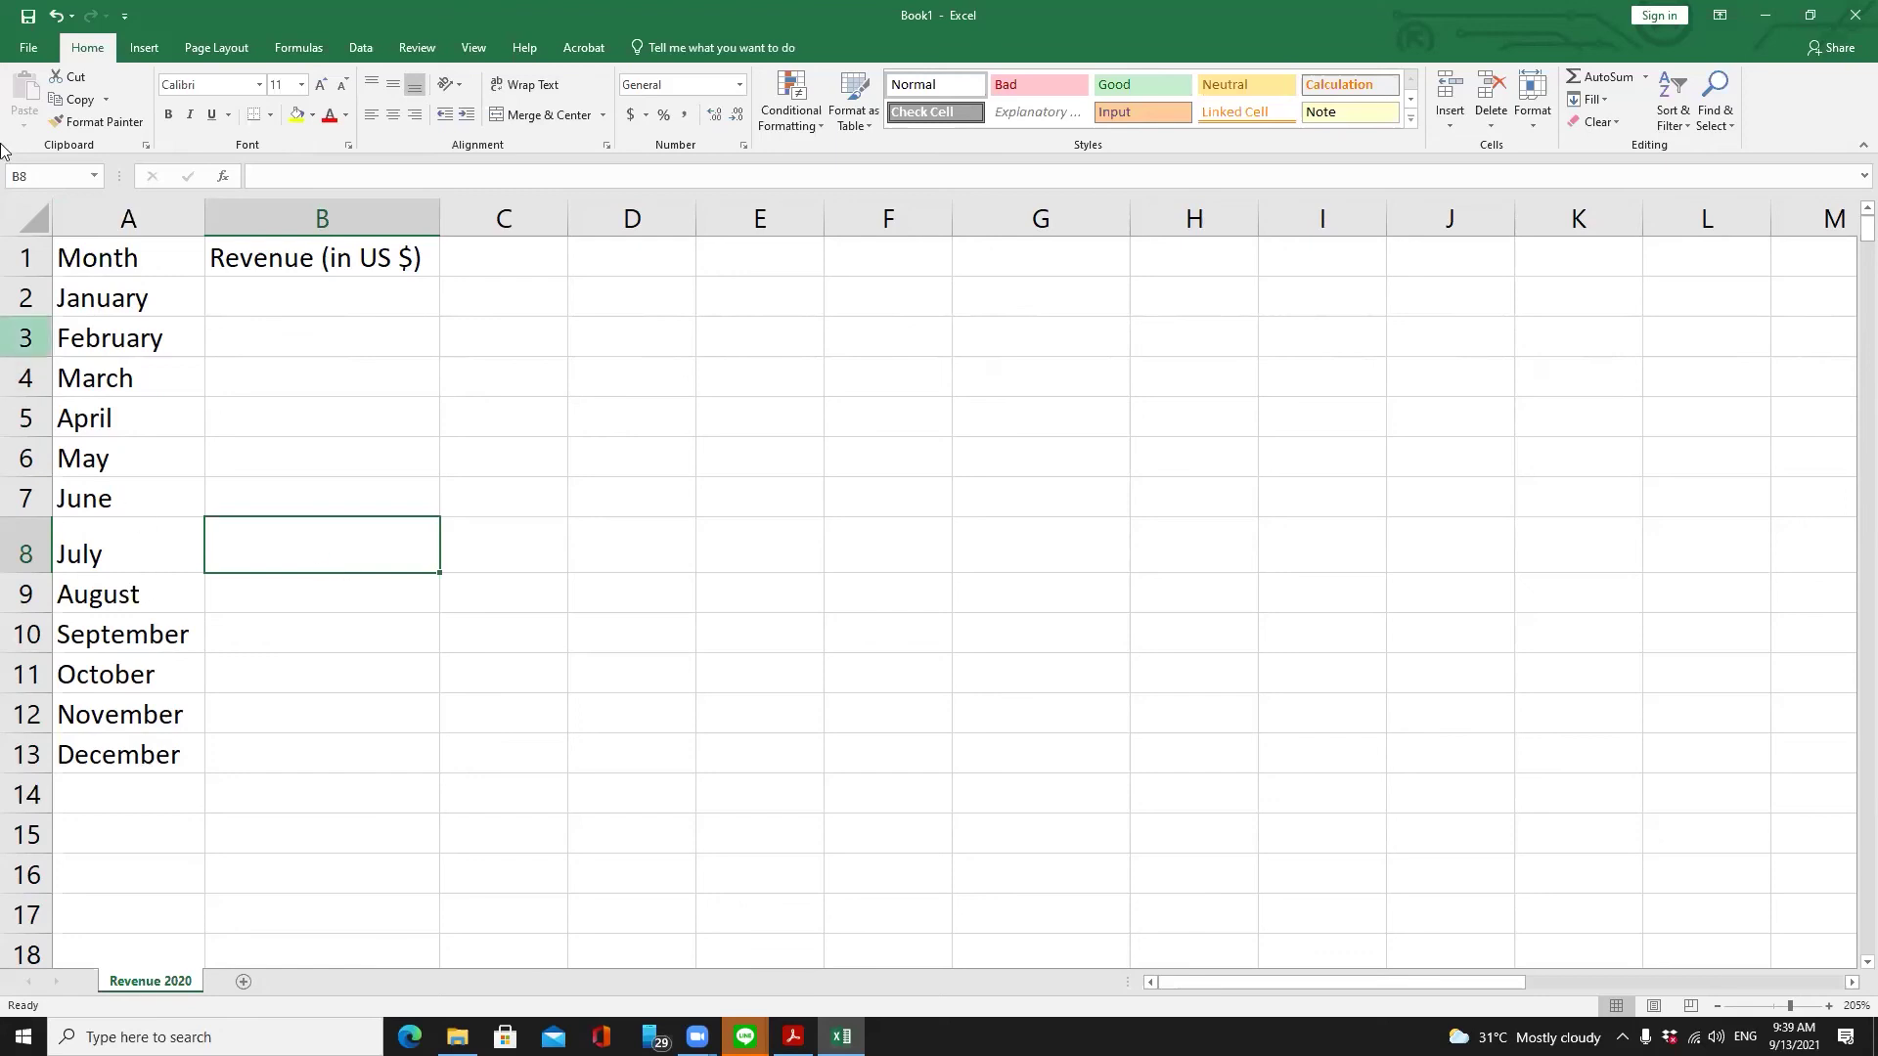
# Open the Save As browse dialog and show the Dropbox folder
pyautogui.click(35, 54)
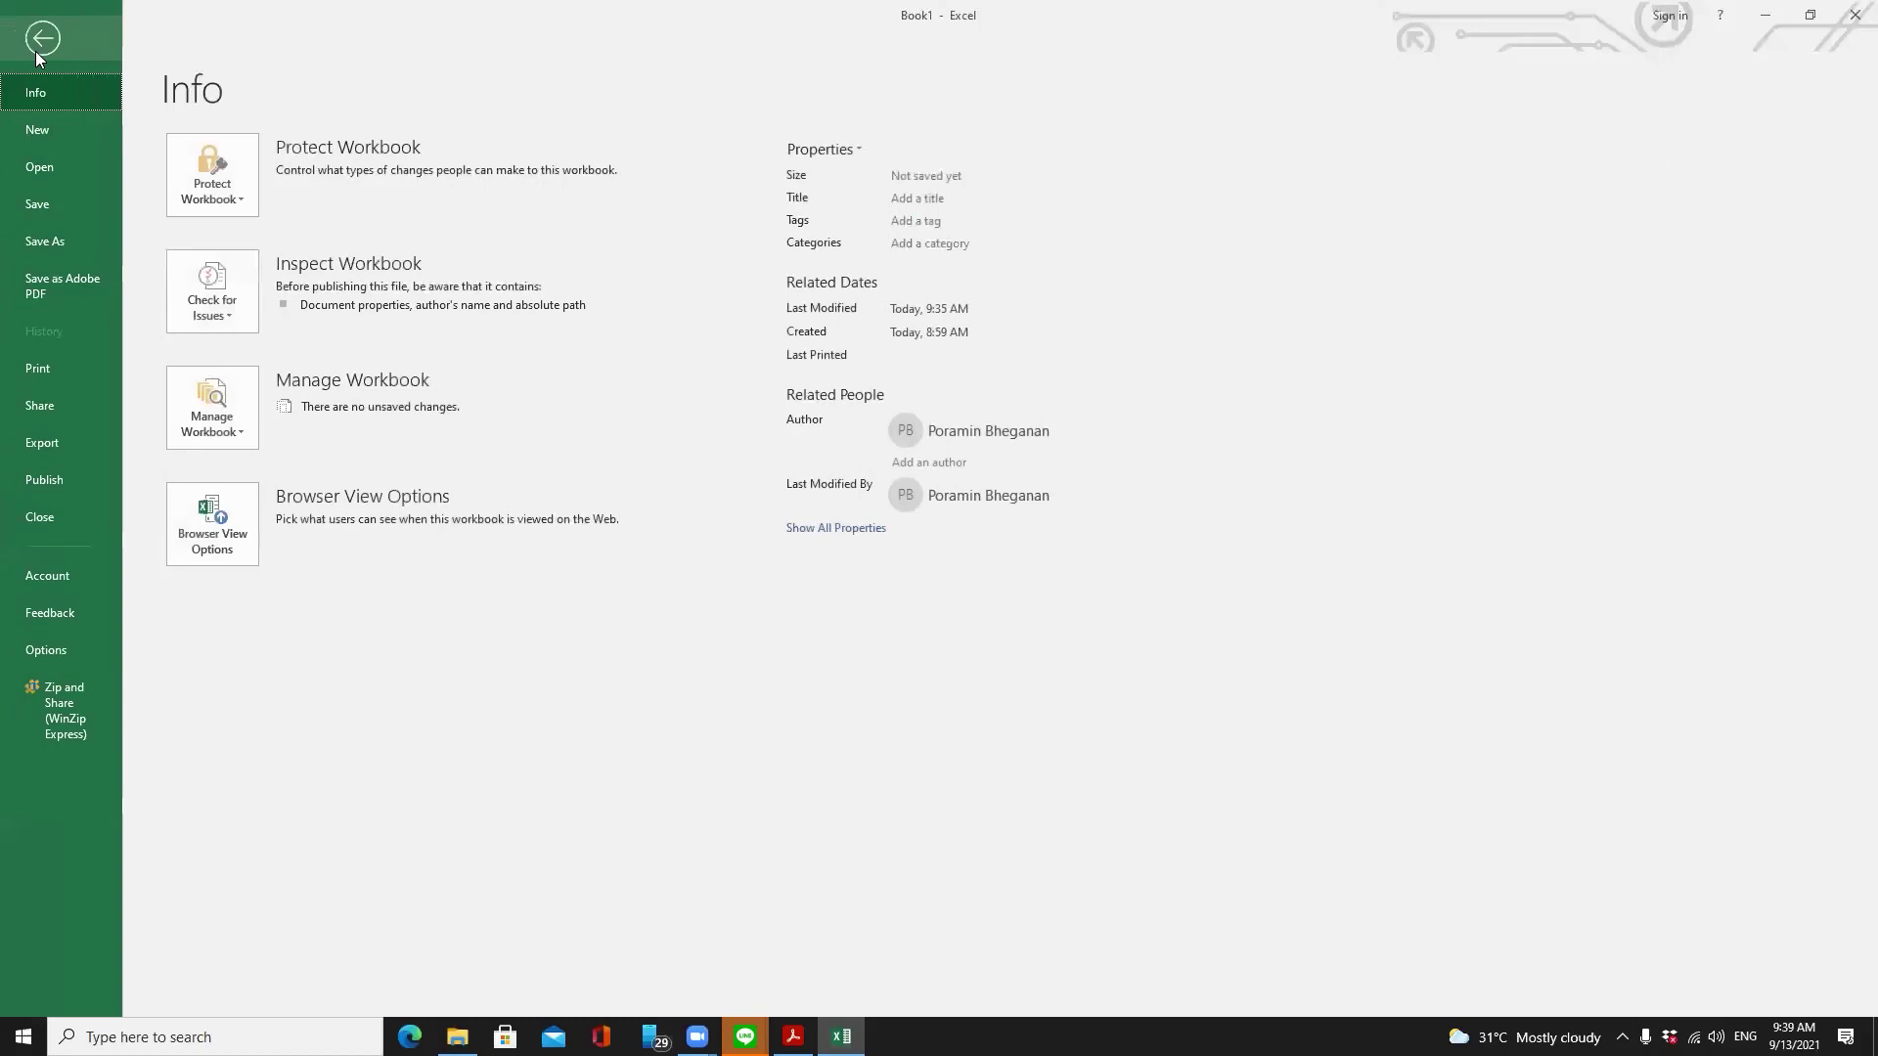
pyautogui.click(49, 206)
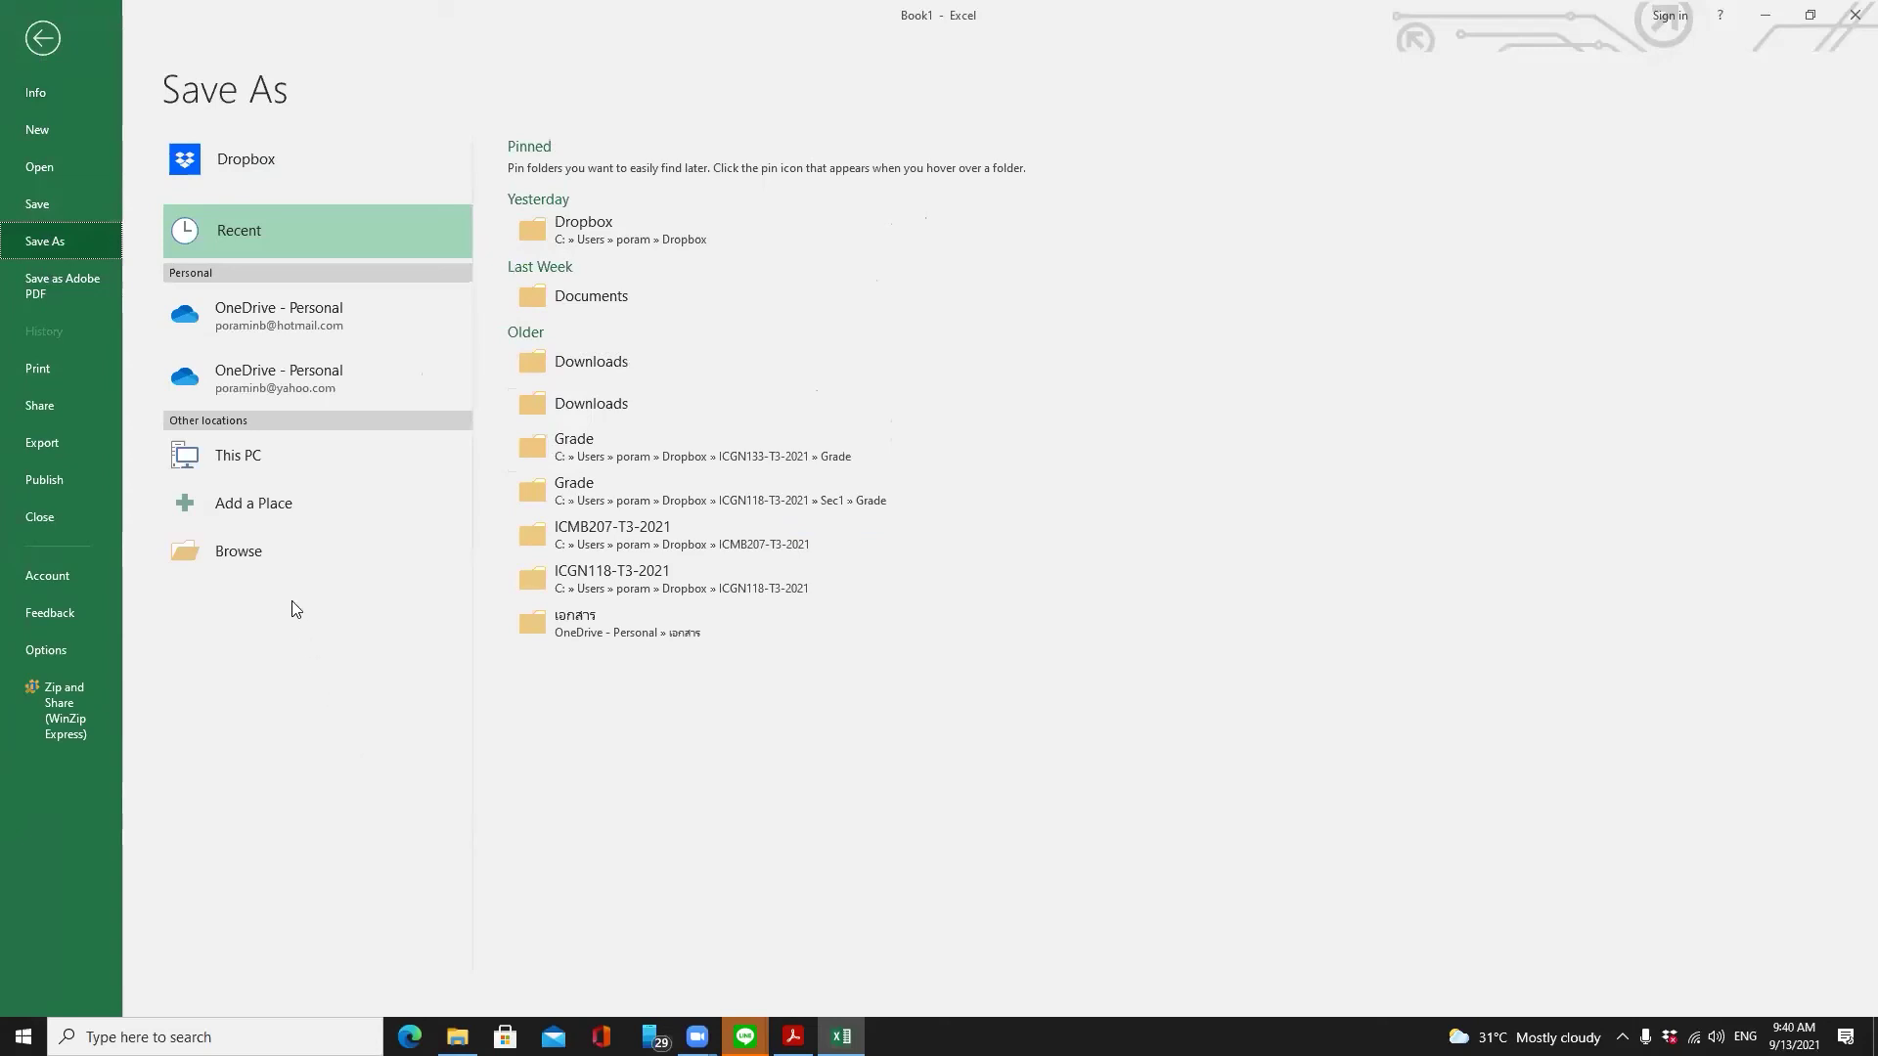
pyautogui.click(285, 563)
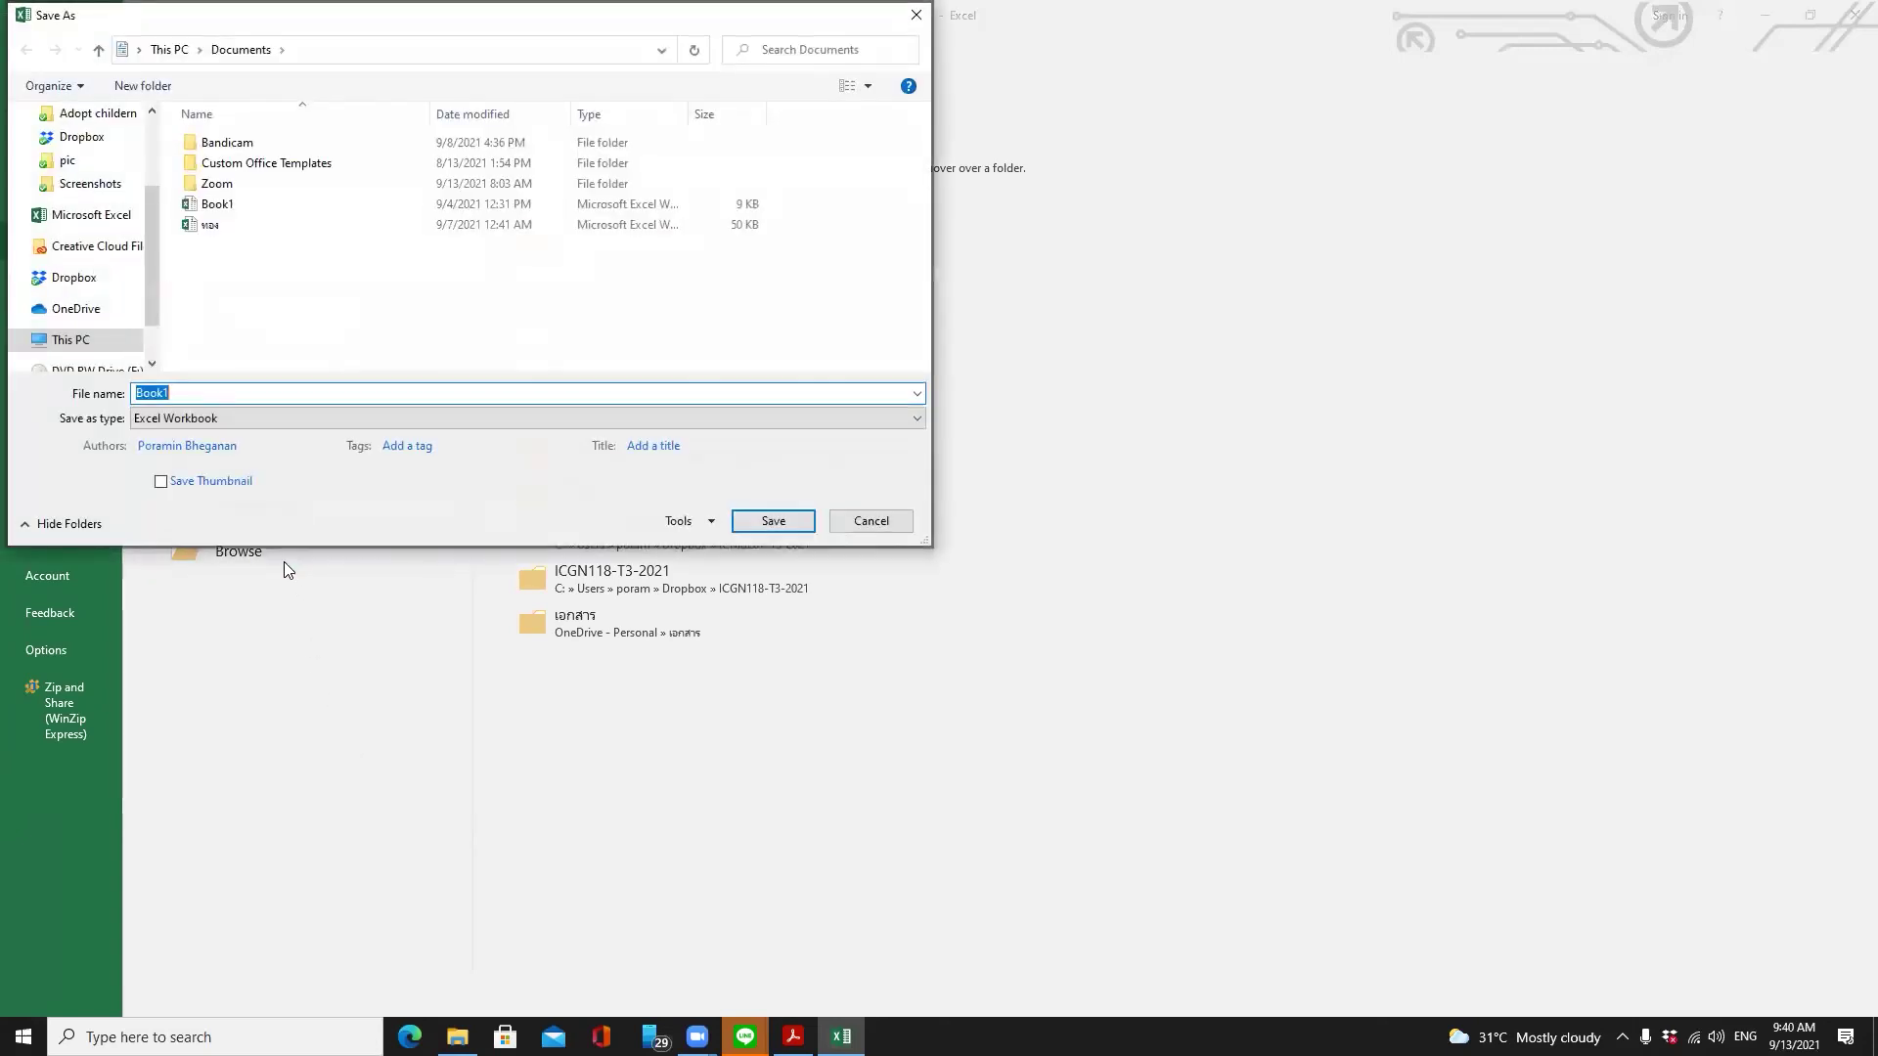
pyautogui.click(916, 16)
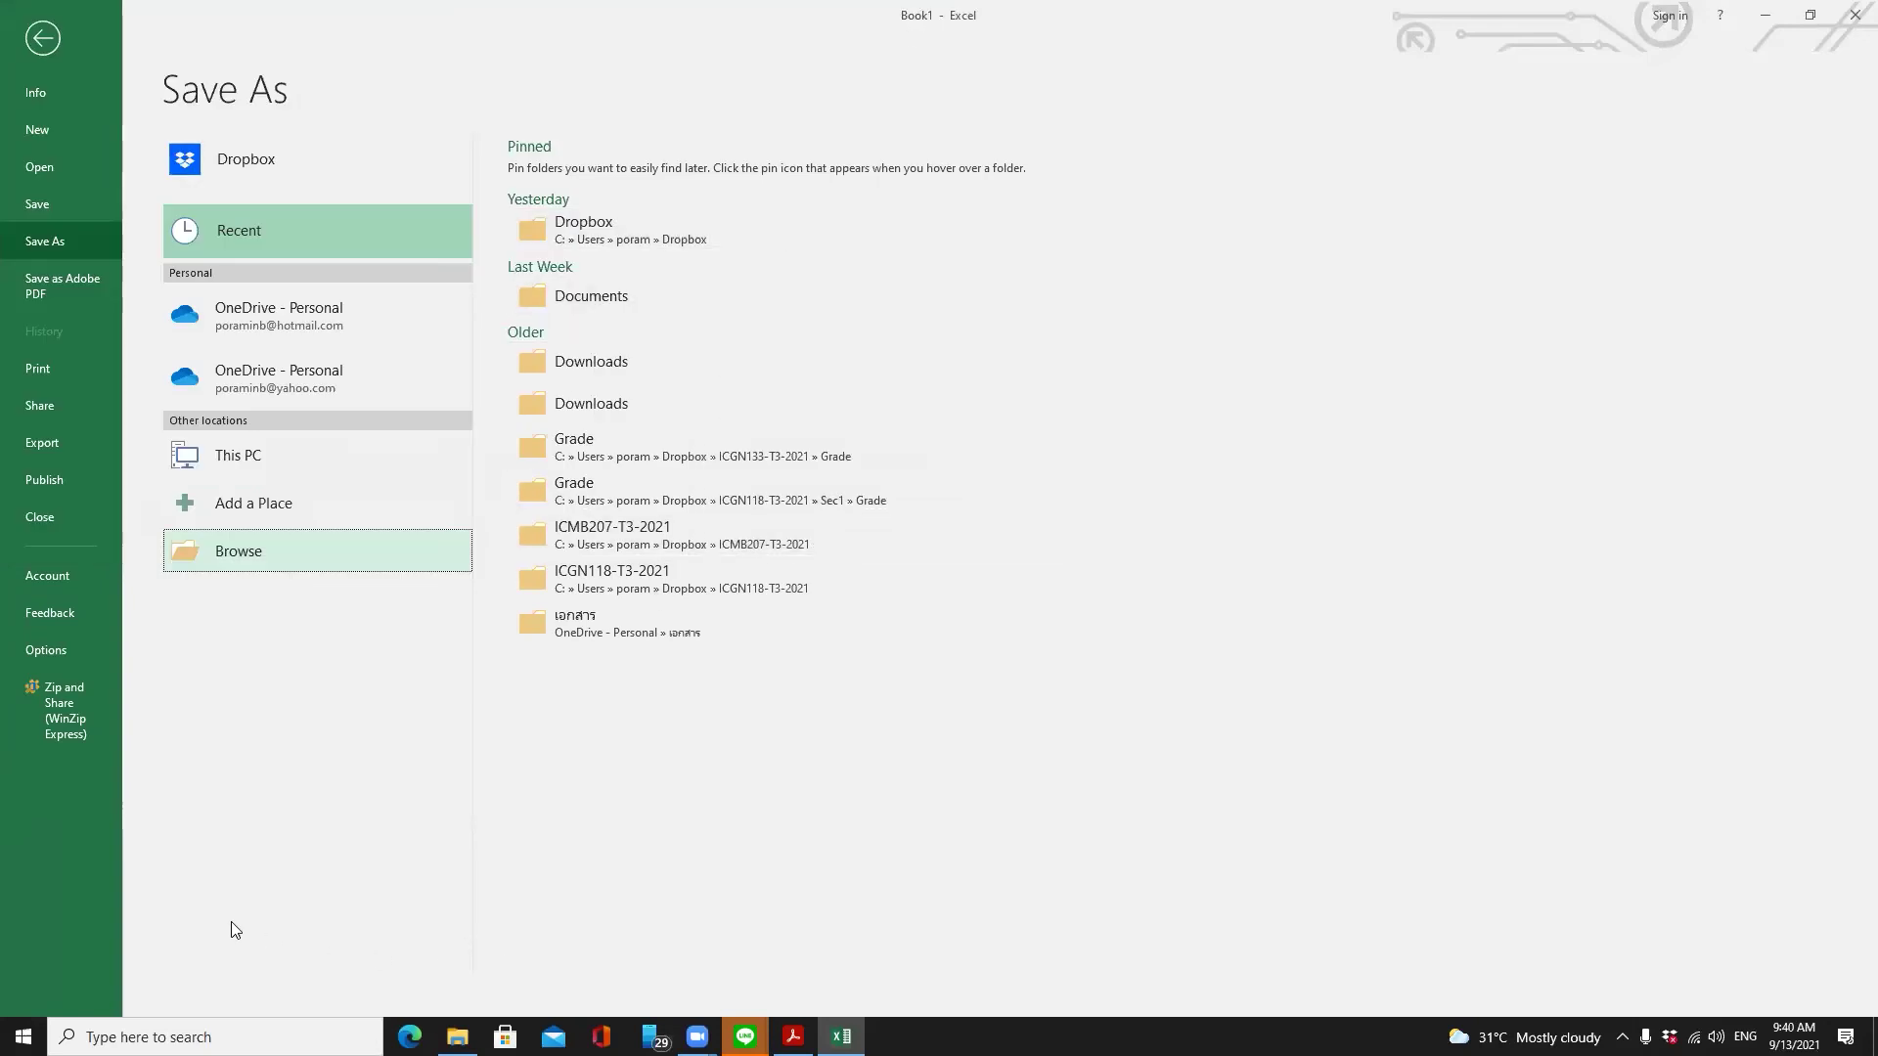
pyautogui.click(219, 556)
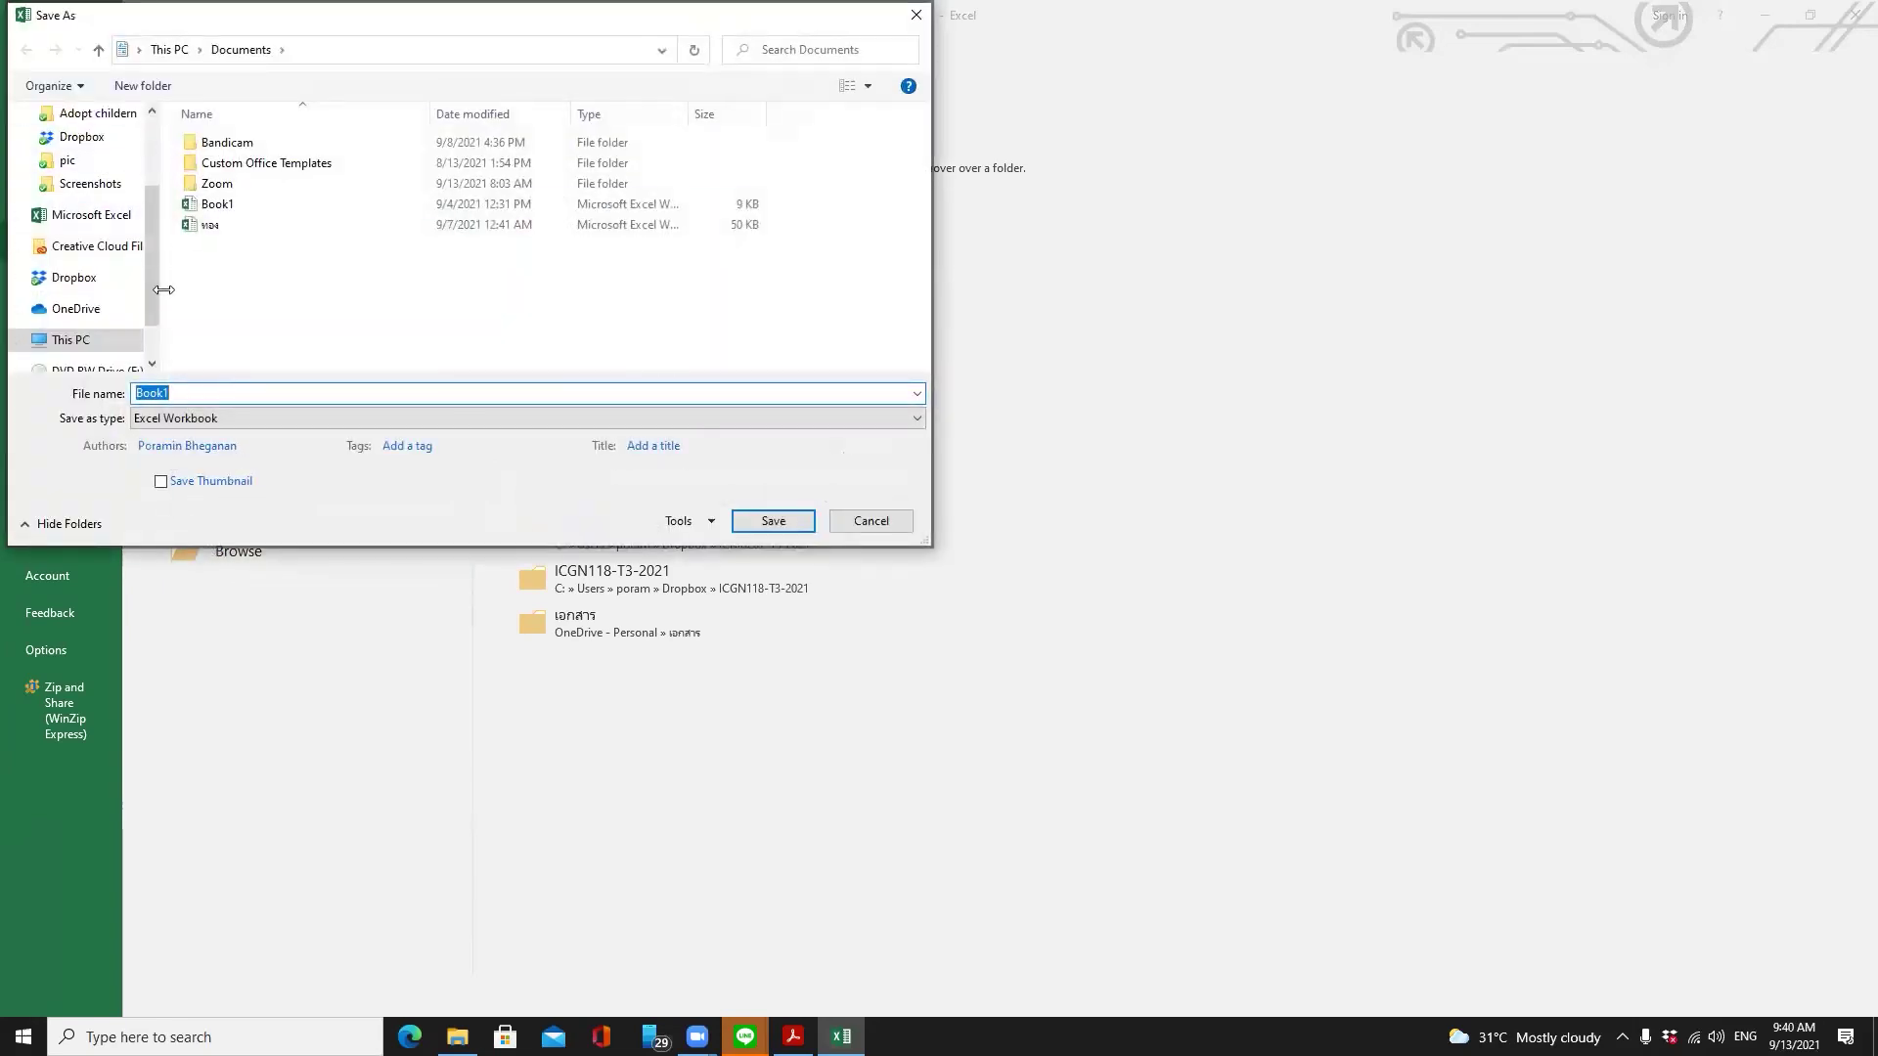
pyautogui.click(96, 284)
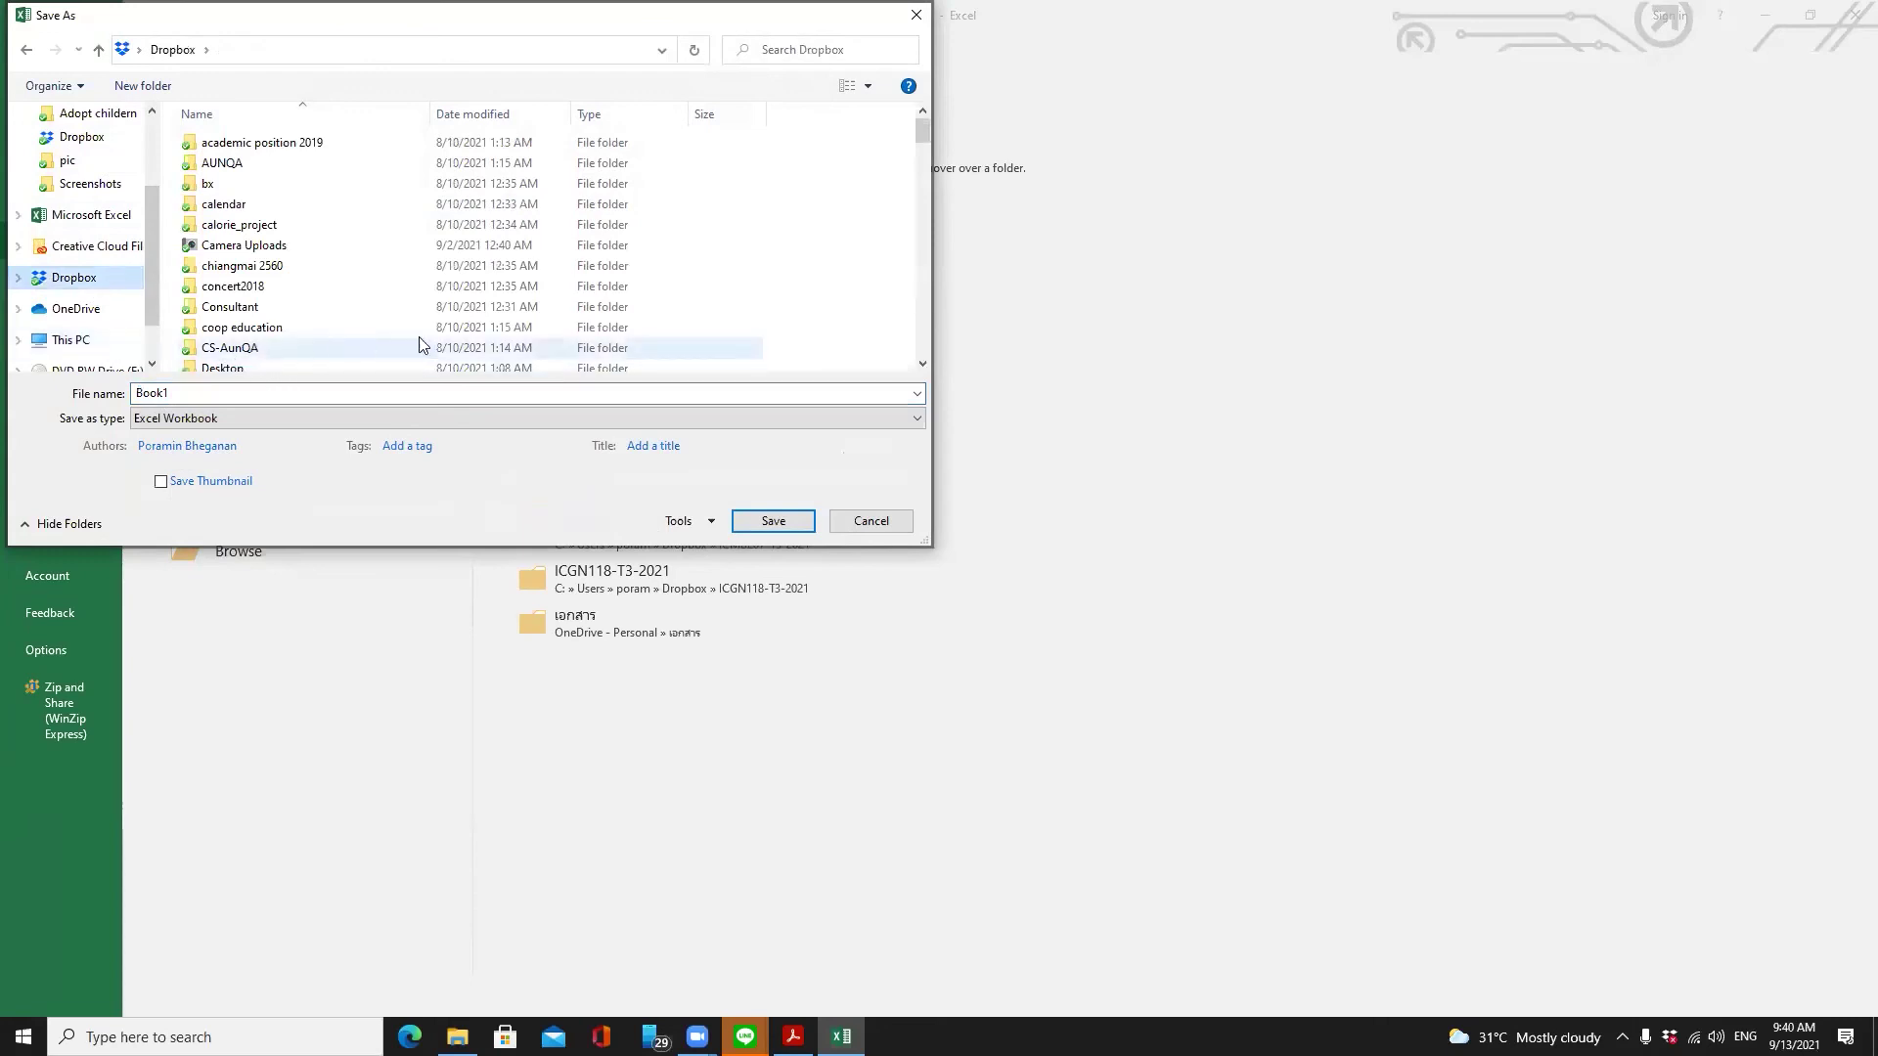
# Inside ICMB207-T1-2122, create a folder named Excelfile and open it
pyautogui.scroll(-10, 440, 342)
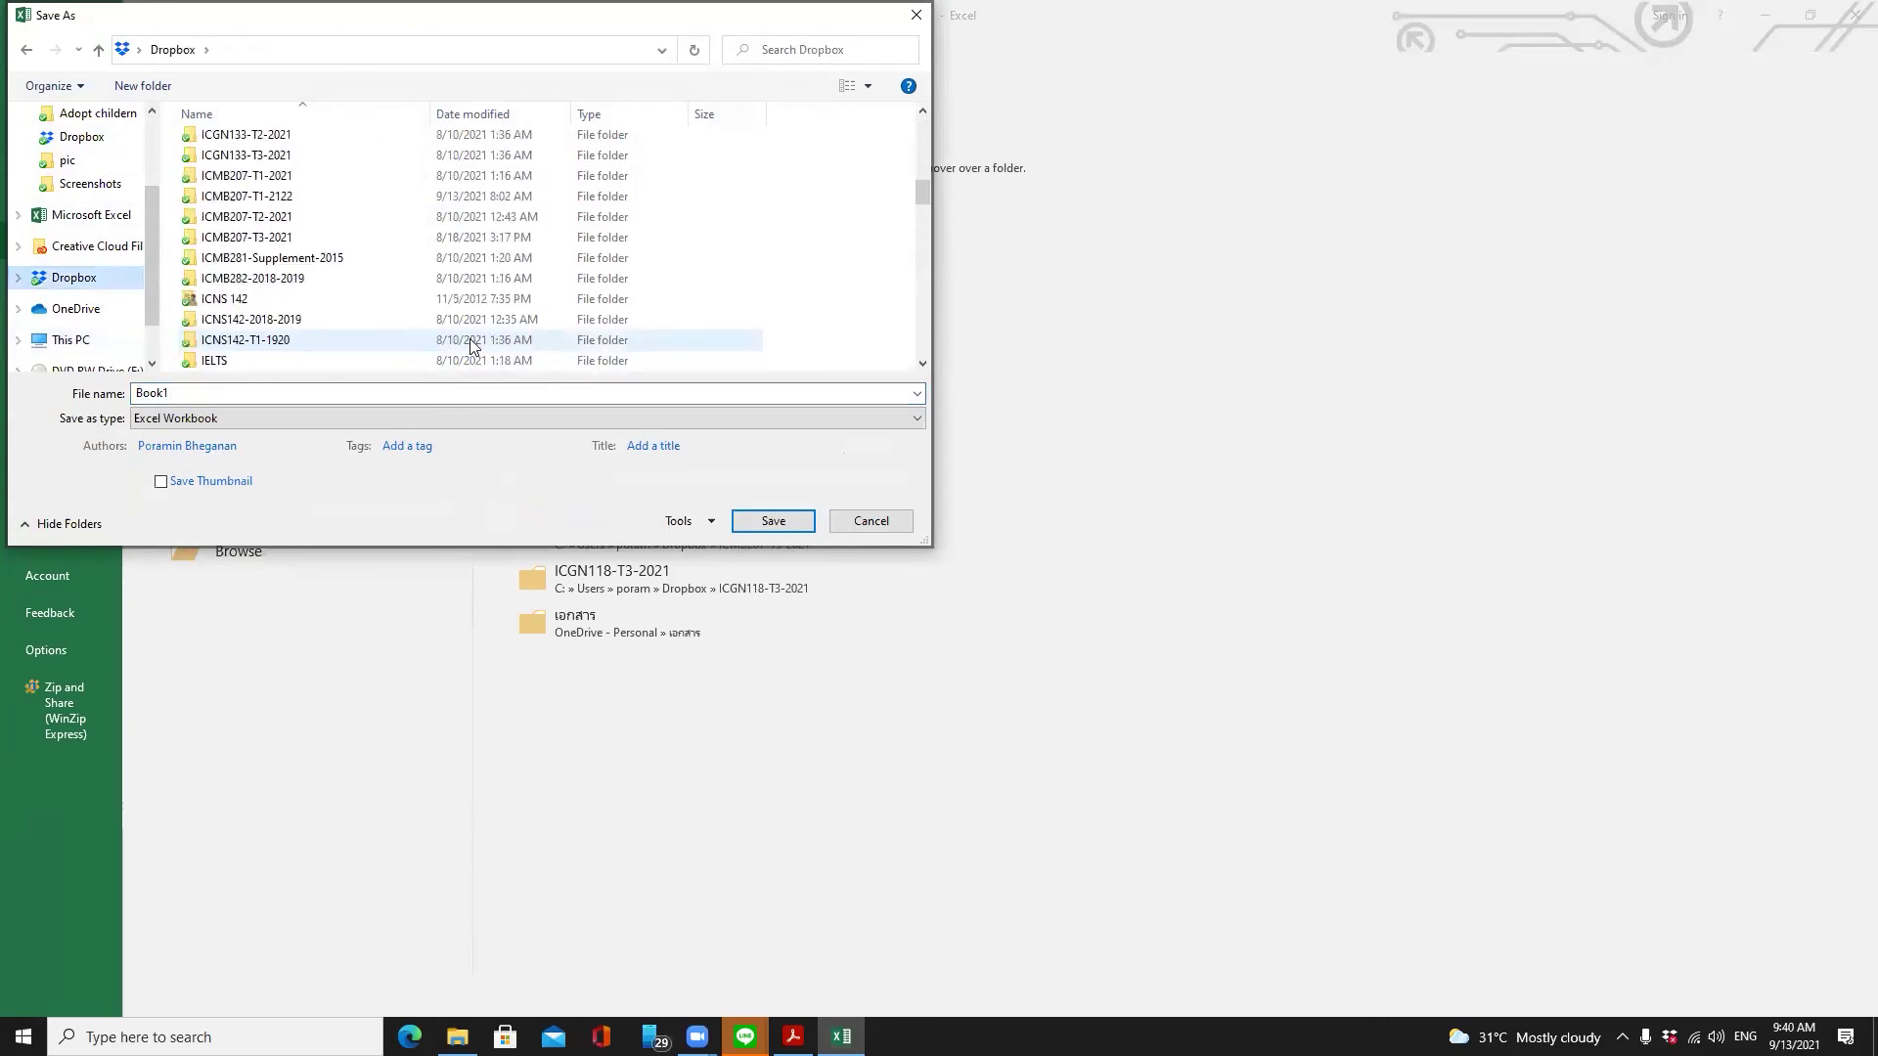
pyautogui.doubleClick(323, 204)
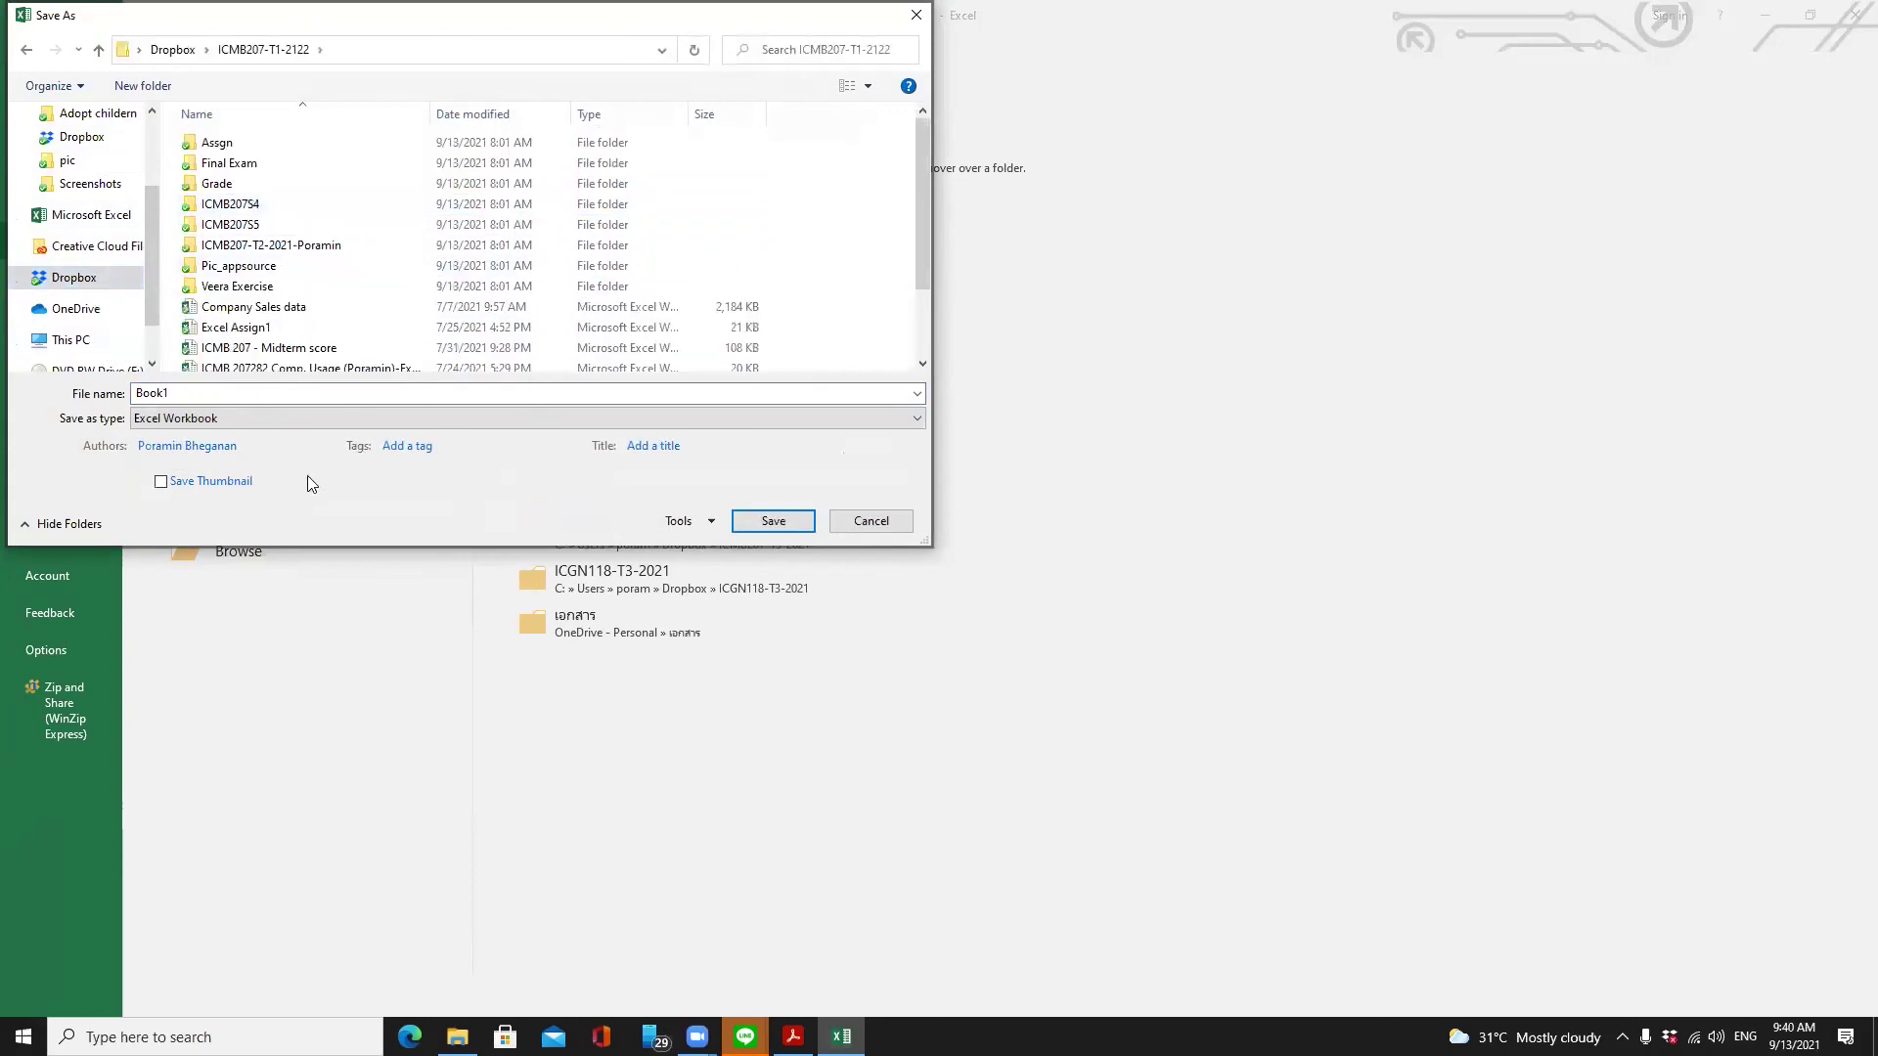
pyautogui.click(142, 86)
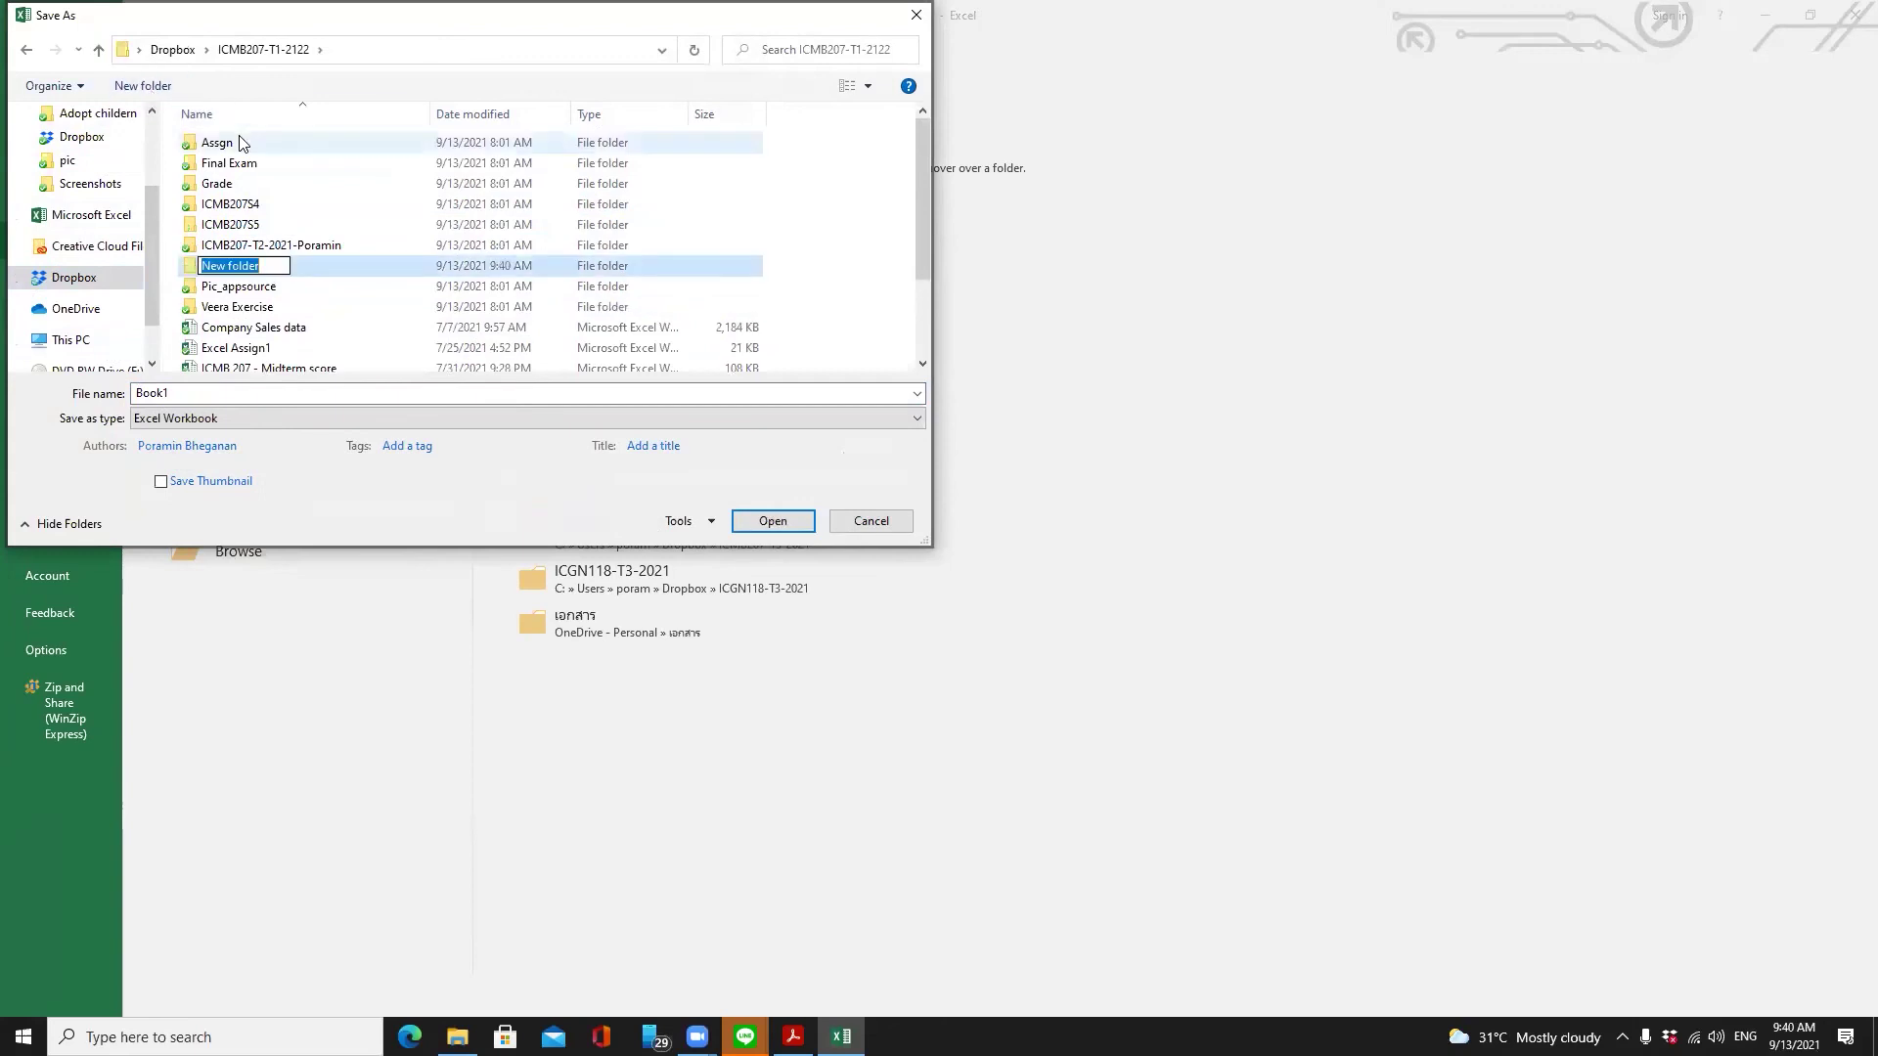
pyautogui.write('Excelfile')
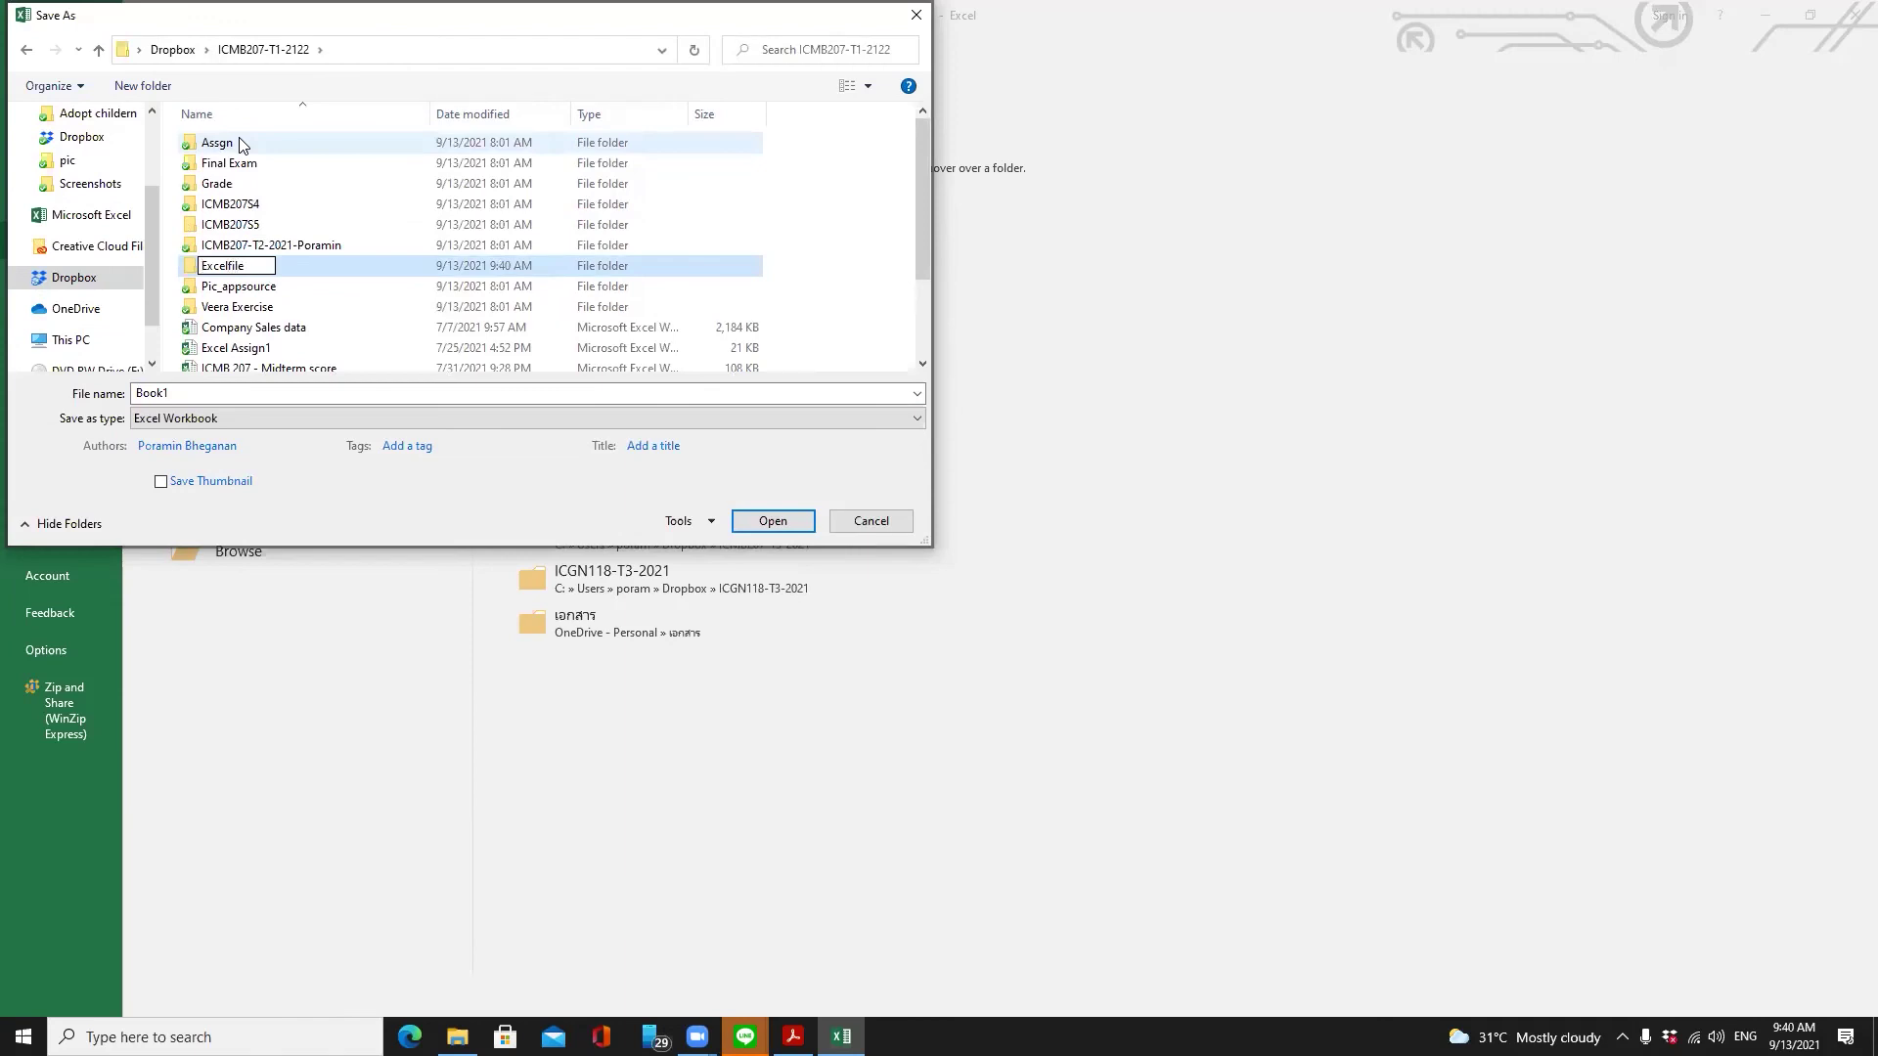
pyautogui.press('Return')
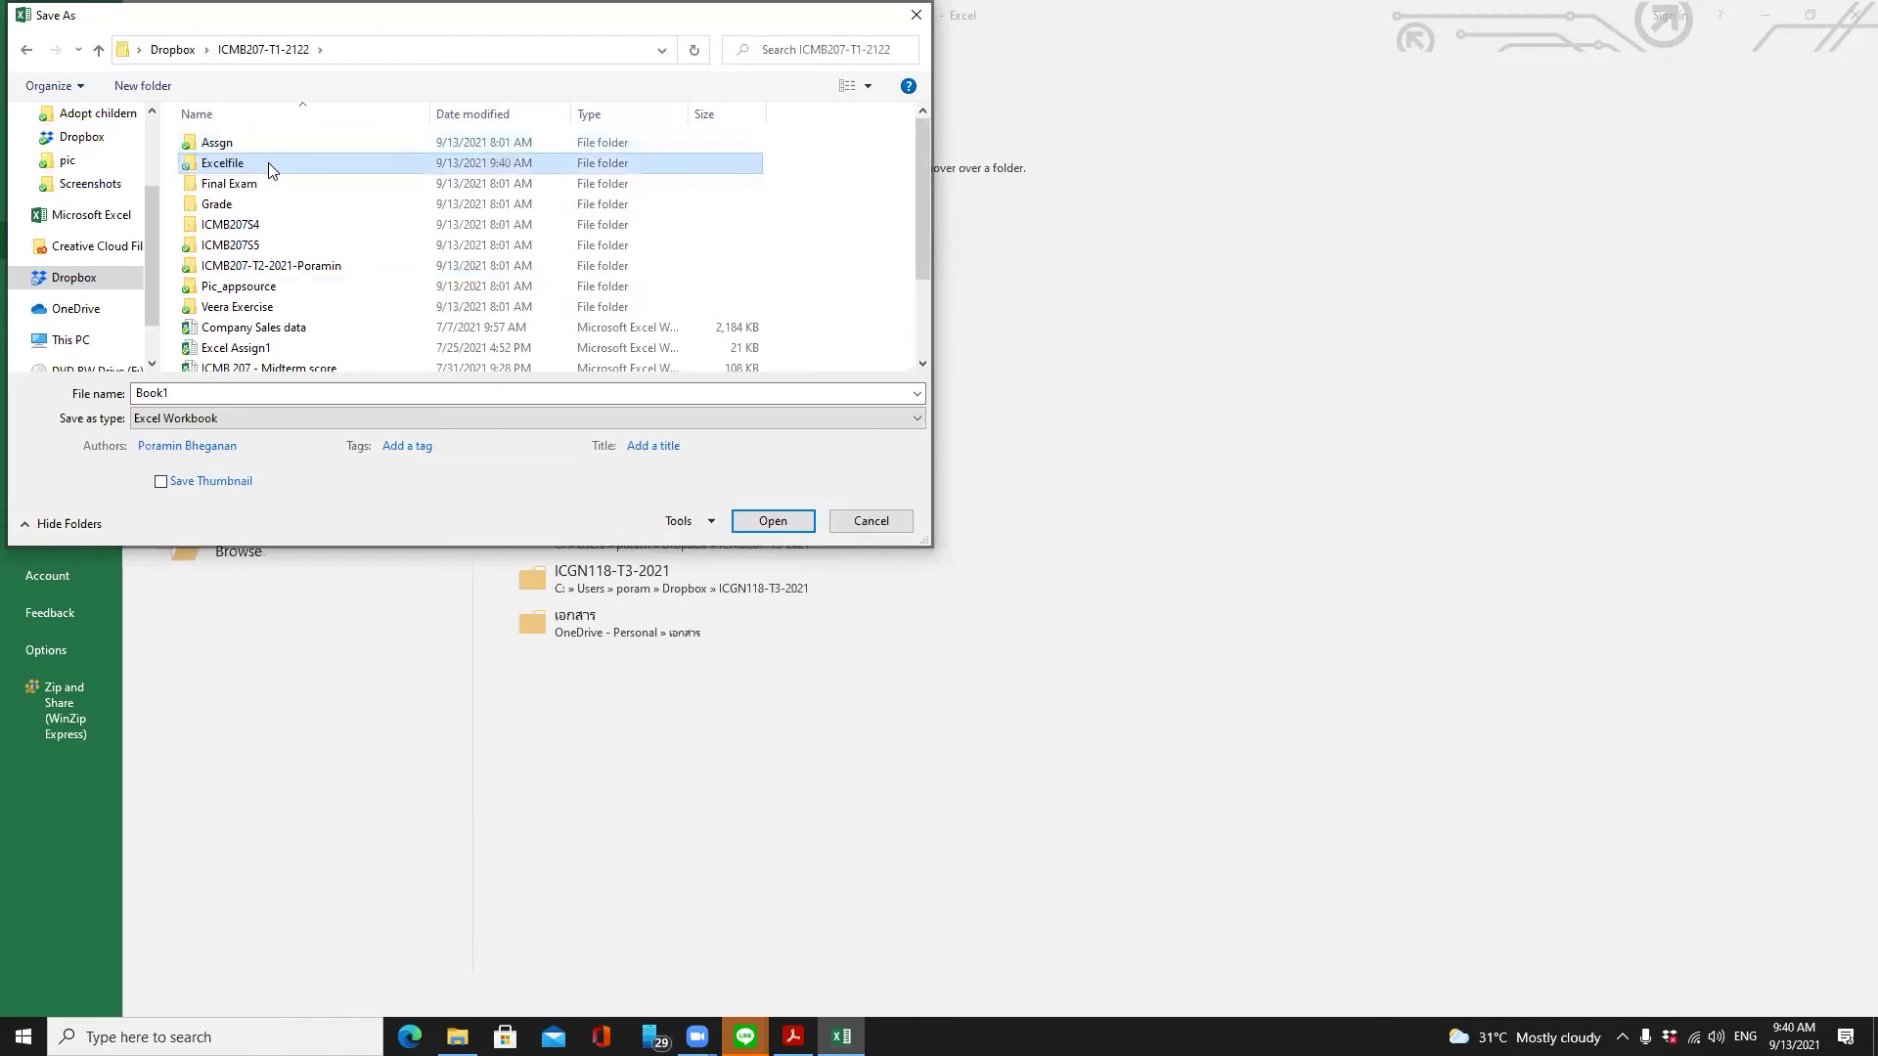
pyautogui.doubleClick(272, 171)
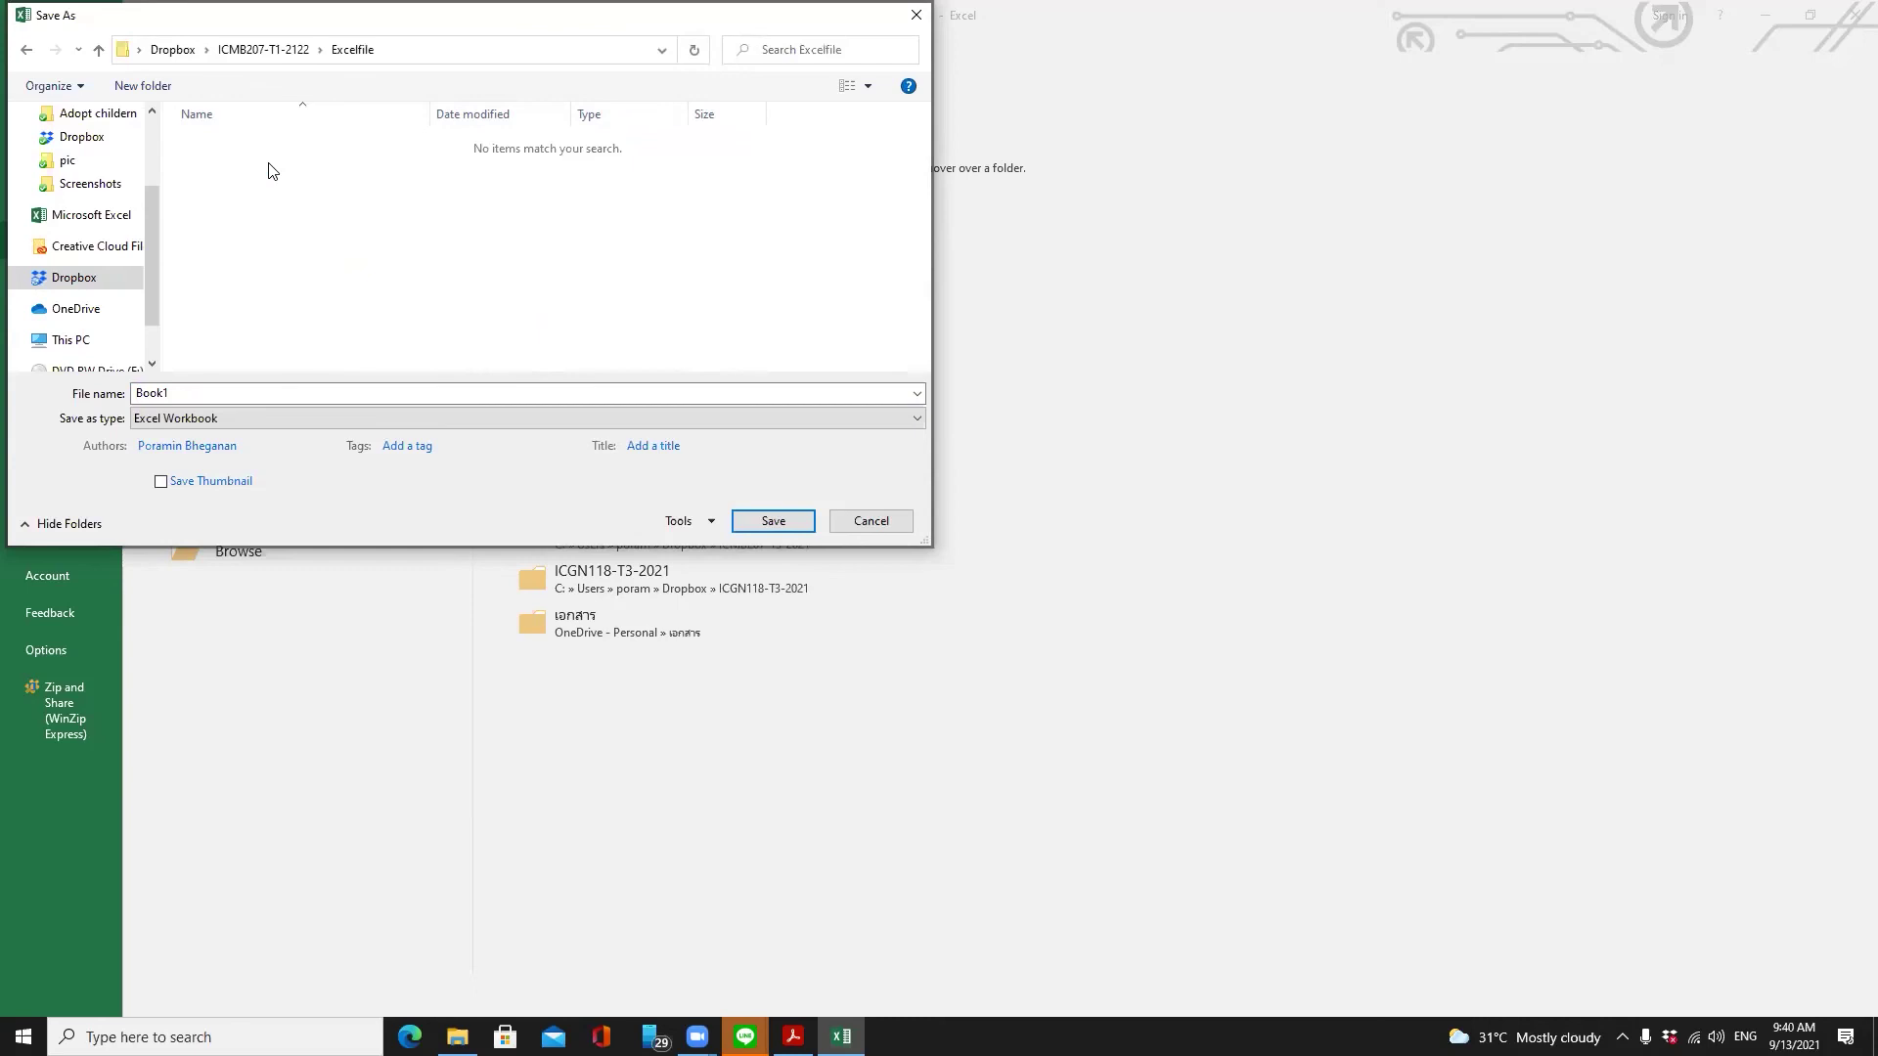
# Replace the file name Book1 with myfirstbook in the Save As dialog
pyautogui.doubleClick(299, 391)
pyautogui.write('m')
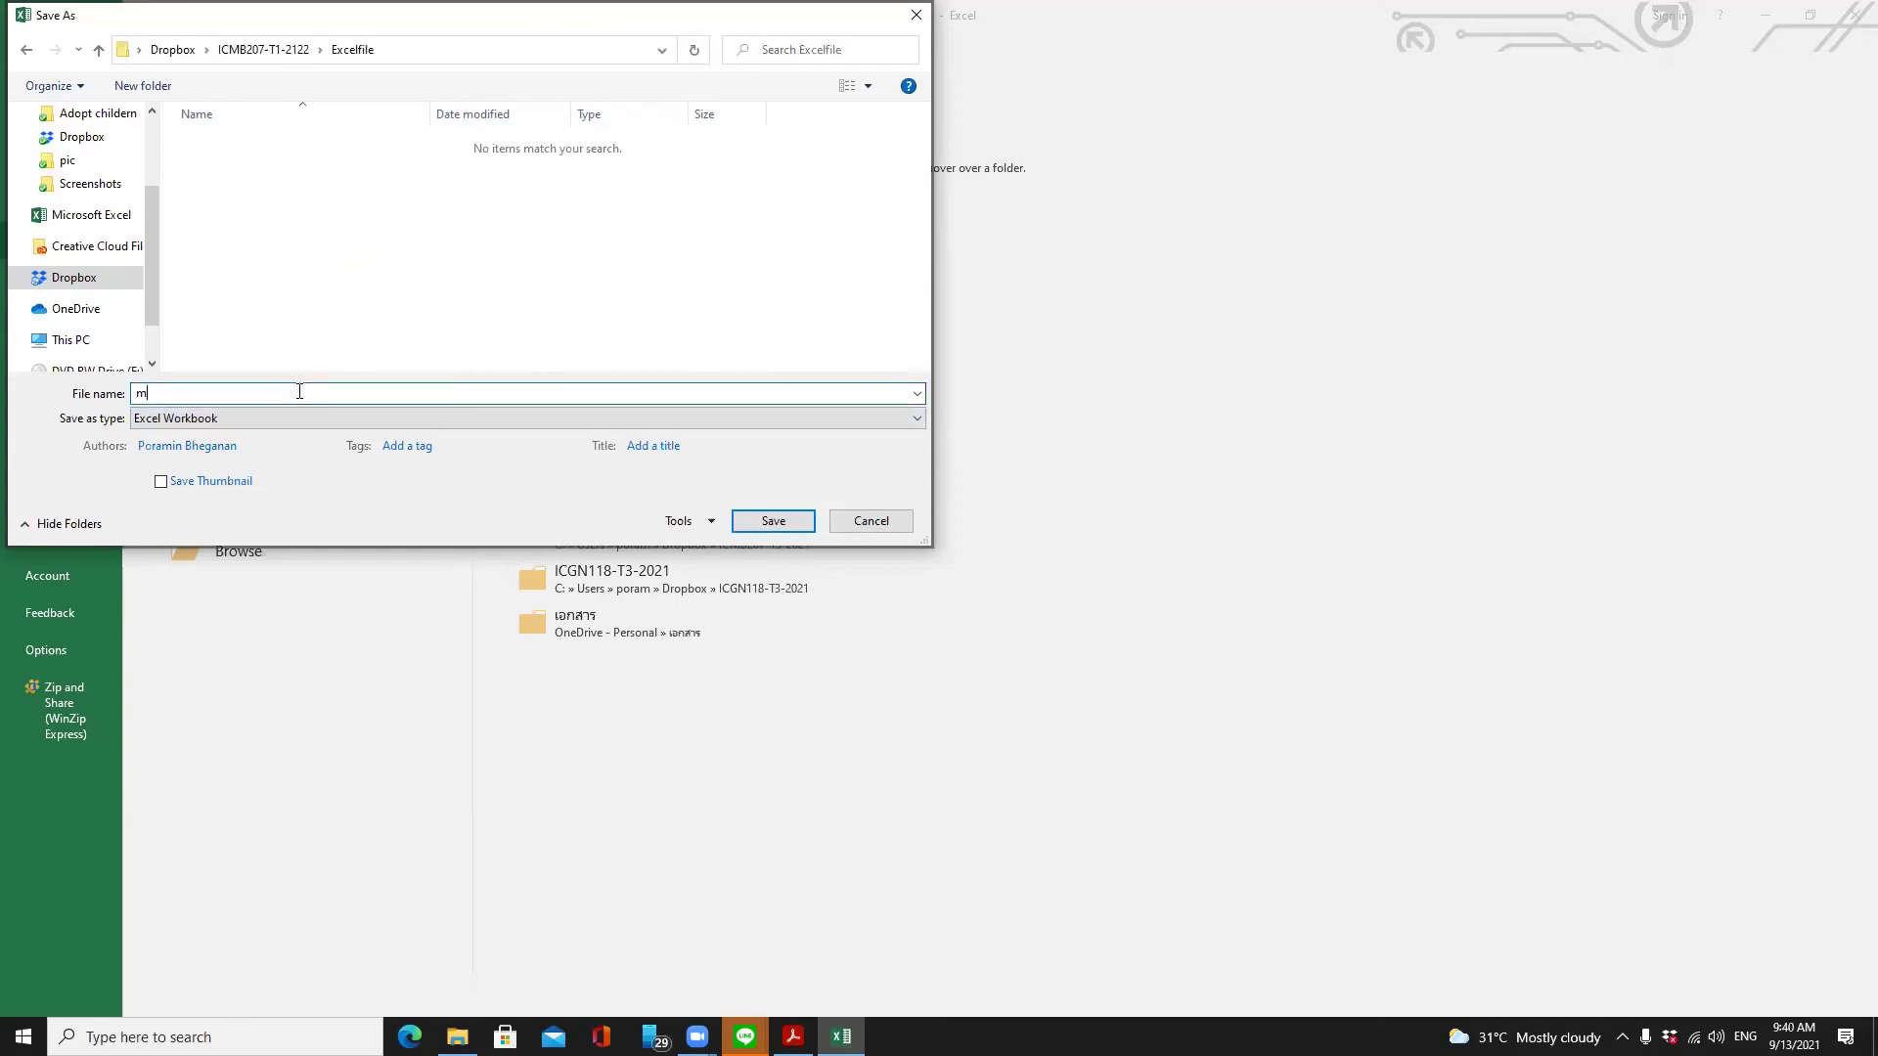
pyautogui.write('yfirstbook')
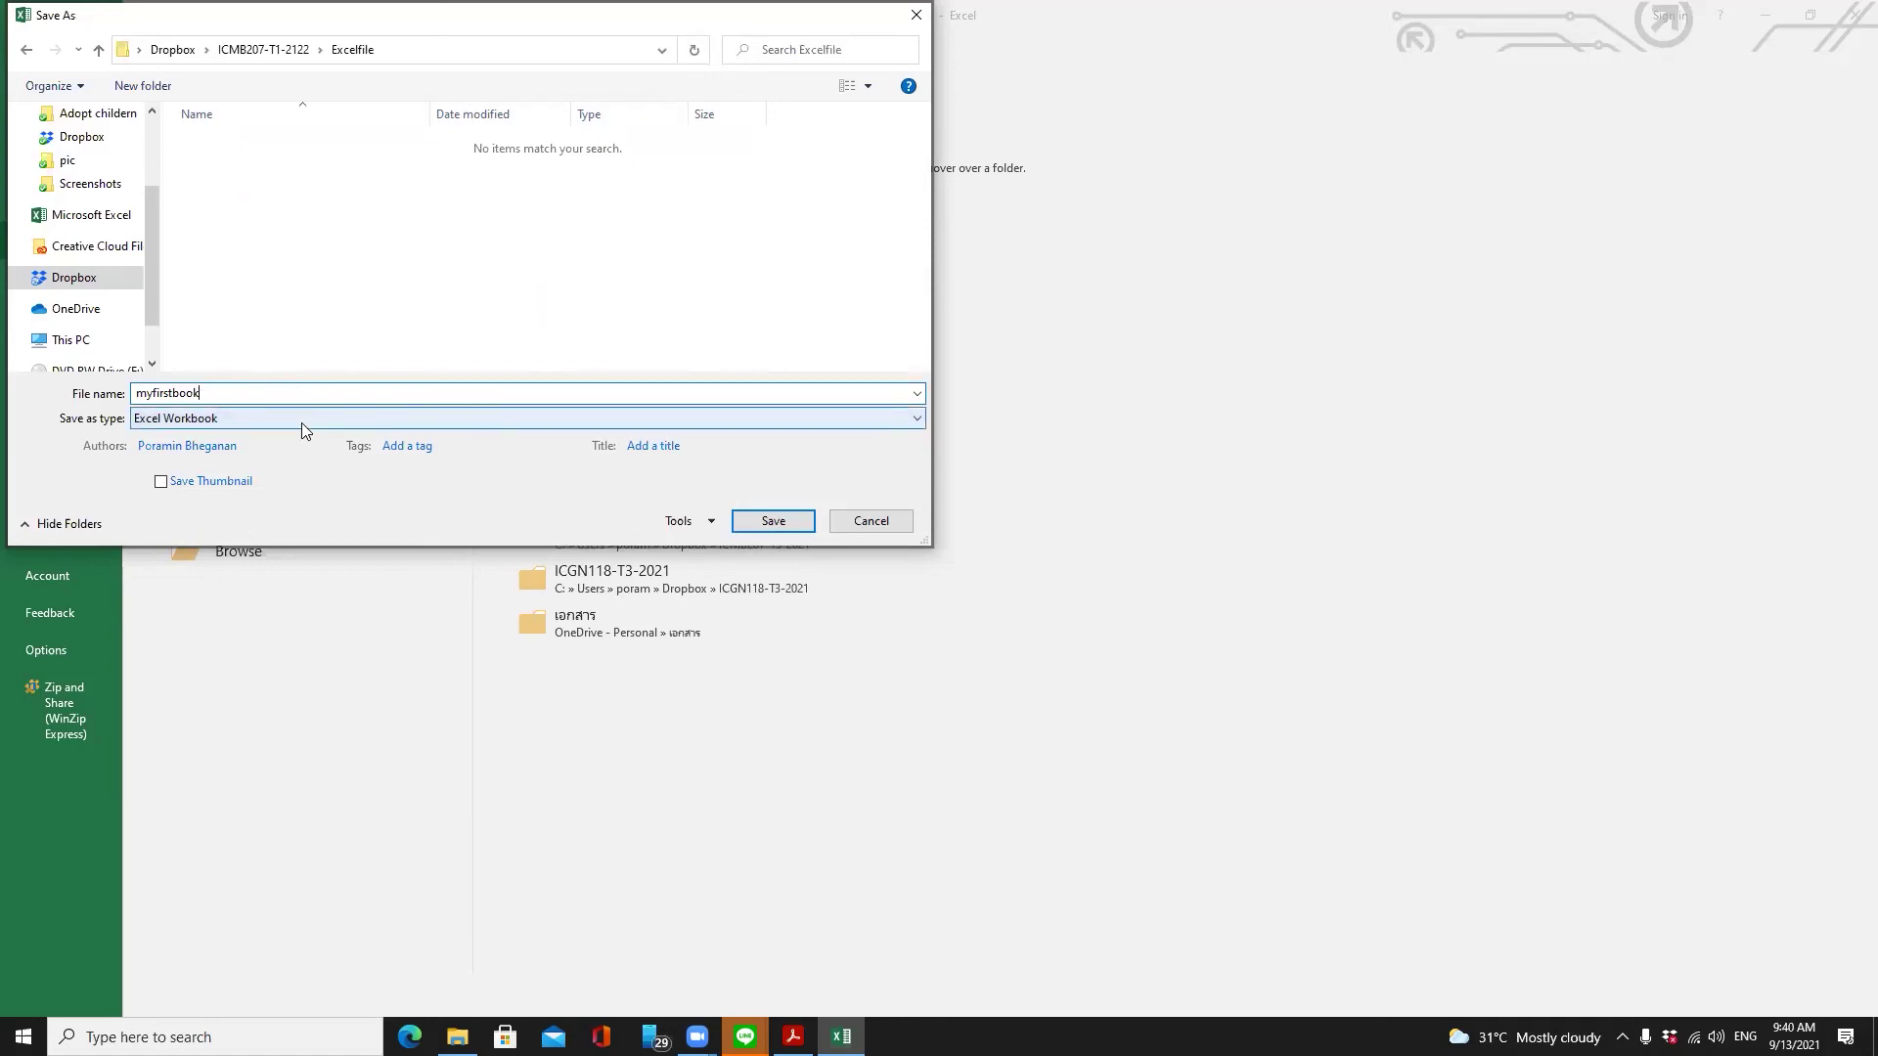
pyautogui.click(238, 421)
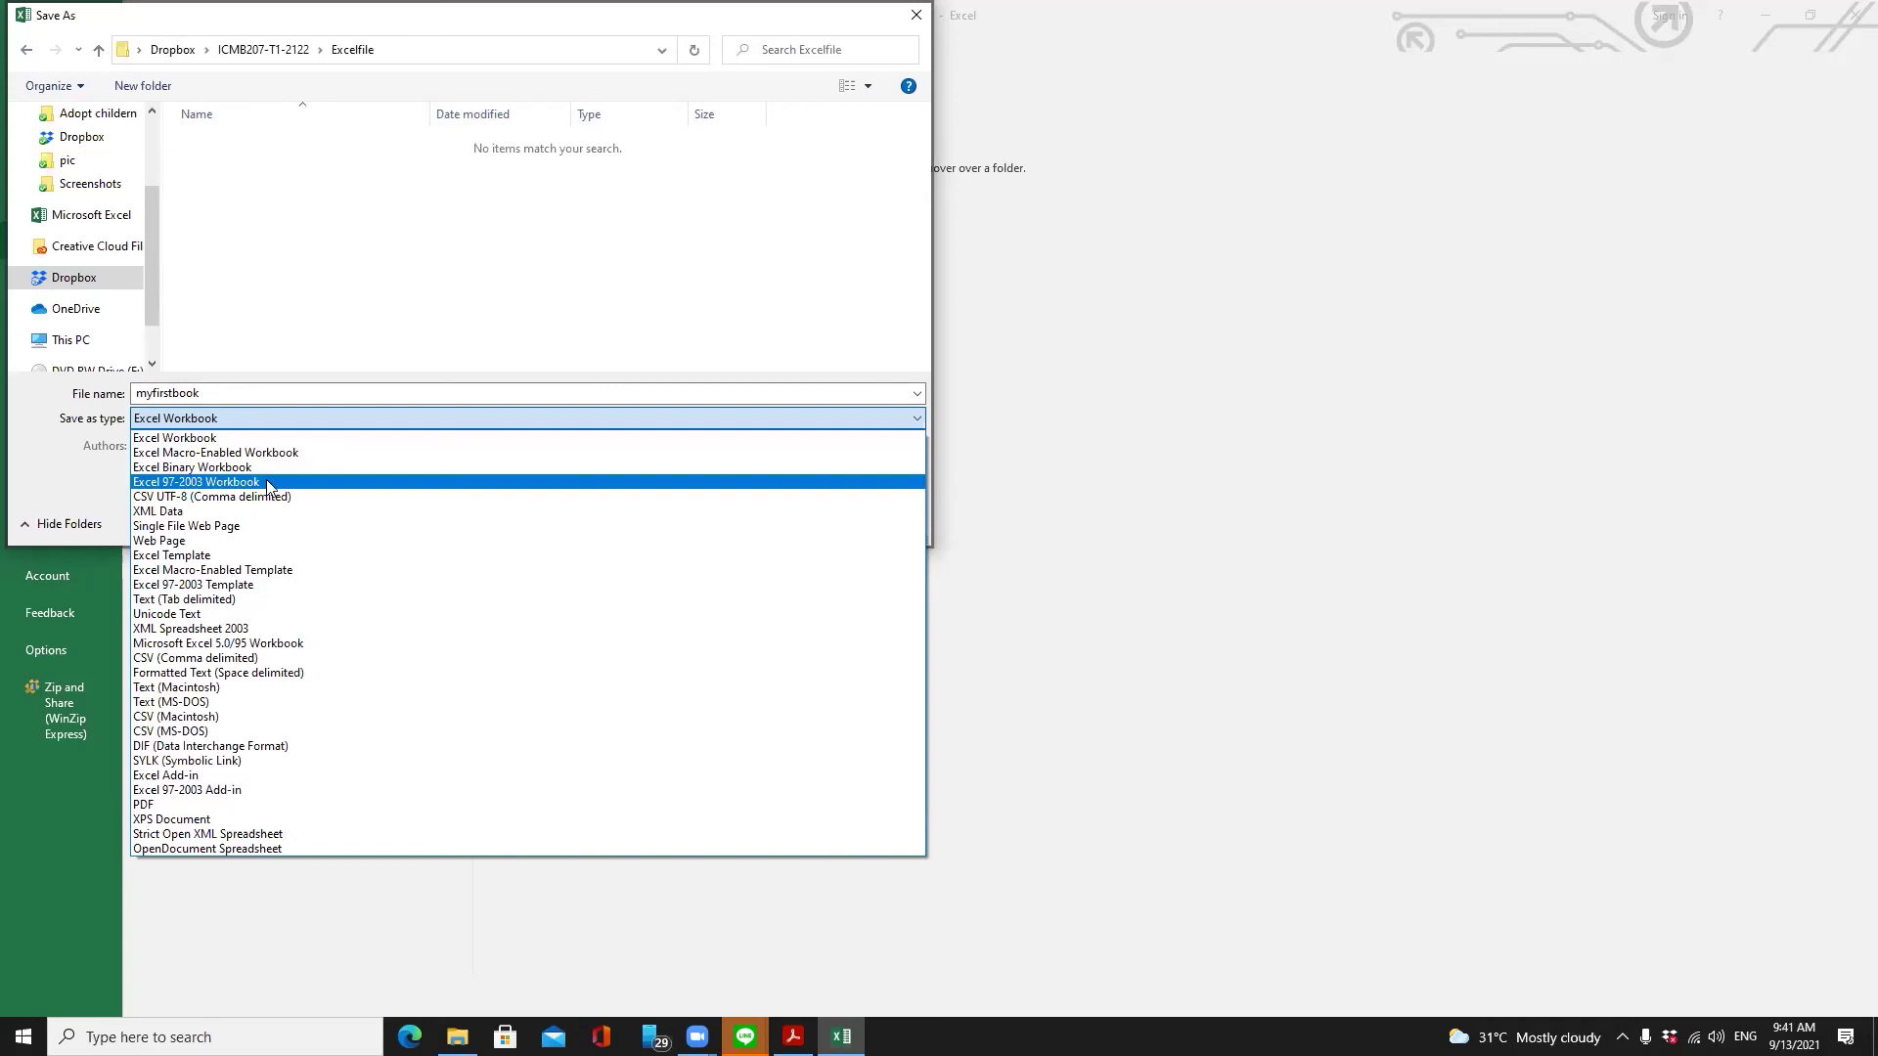
# Review the available save formats and keep Excel Workbook as the file type
pyautogui.click(37, 495)
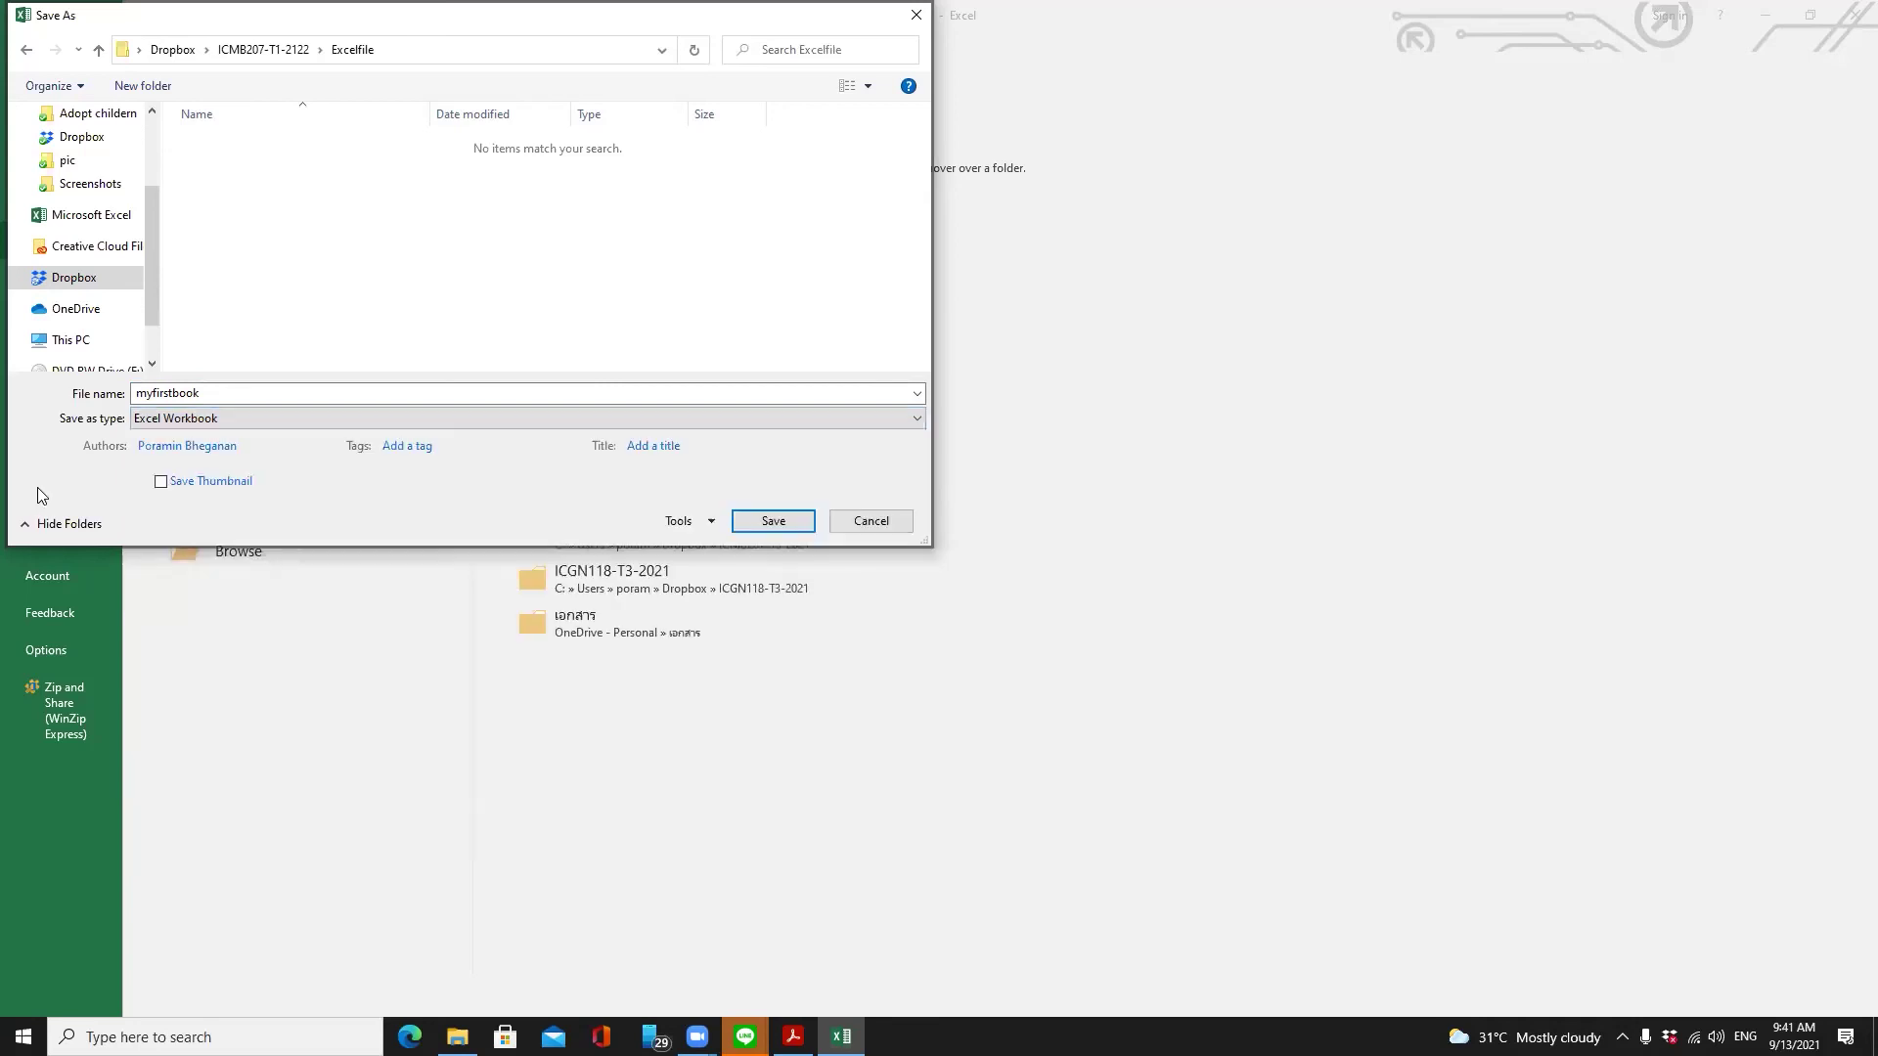
pyautogui.click(493, 418)
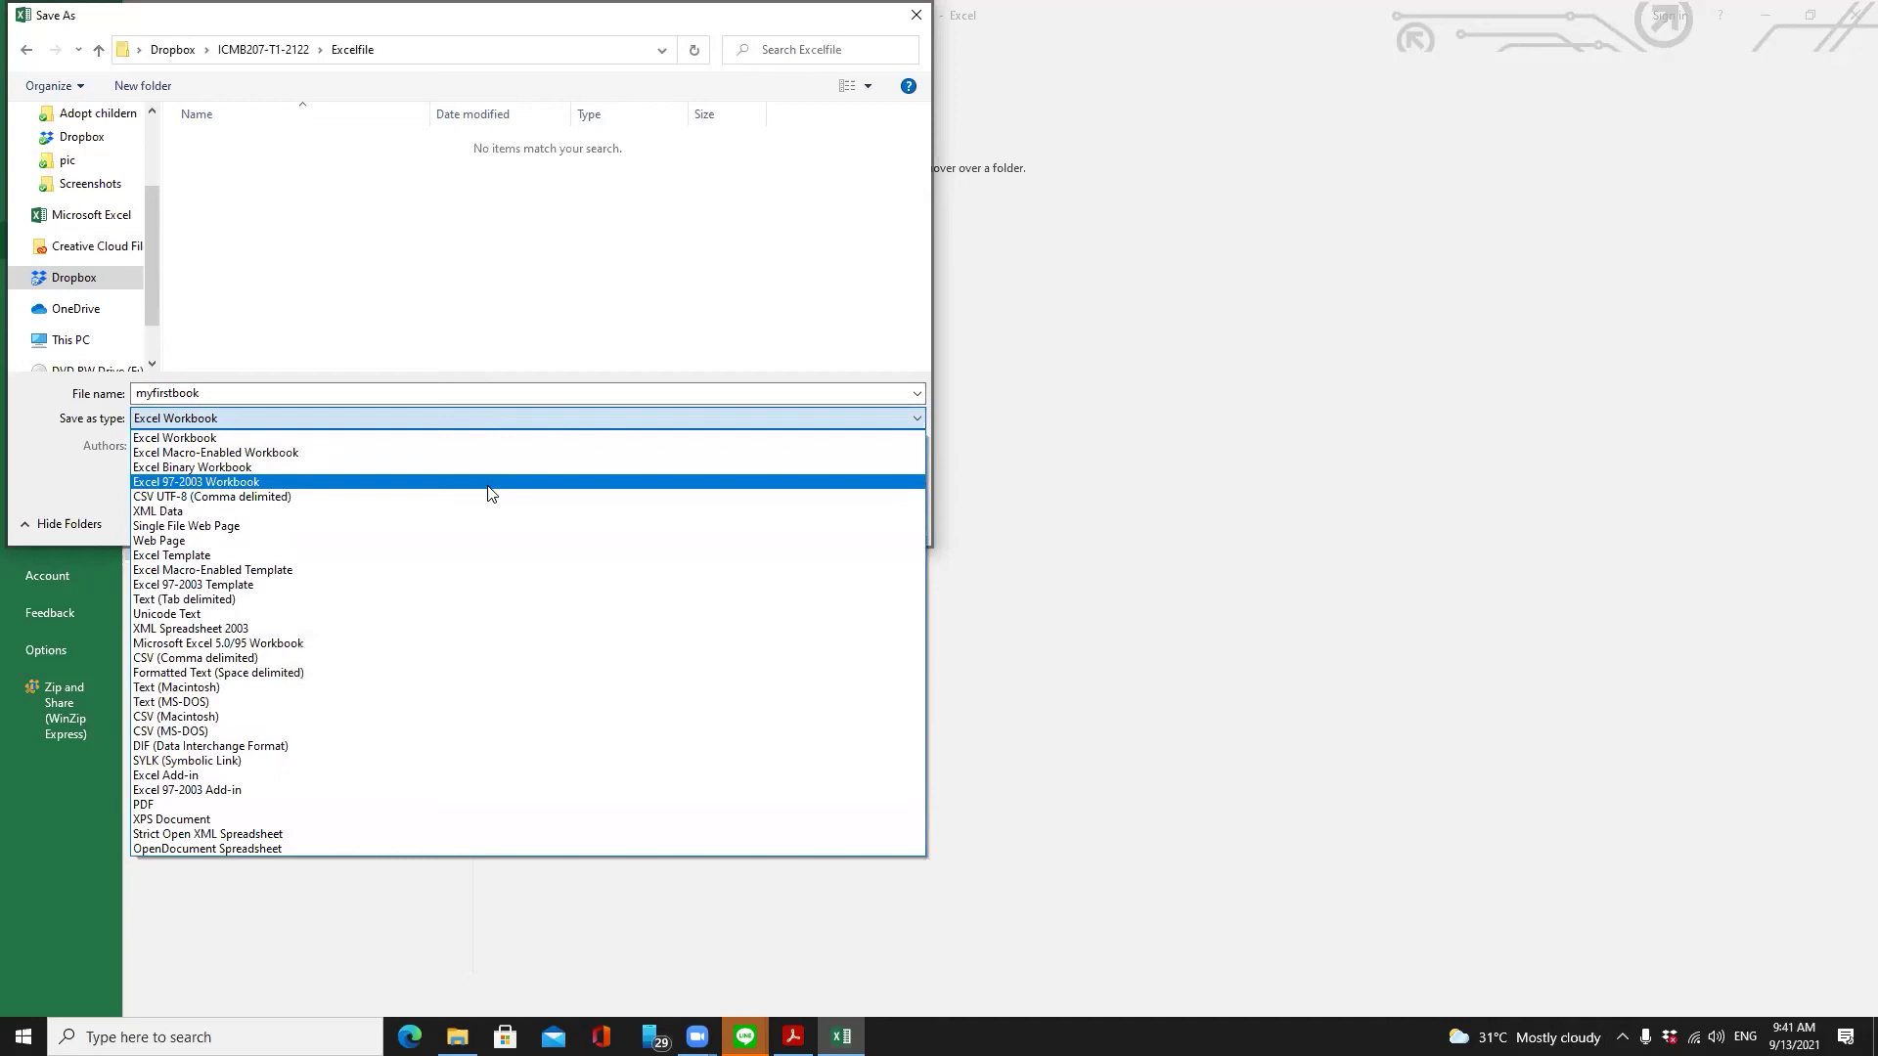
pyautogui.click(199, 438)
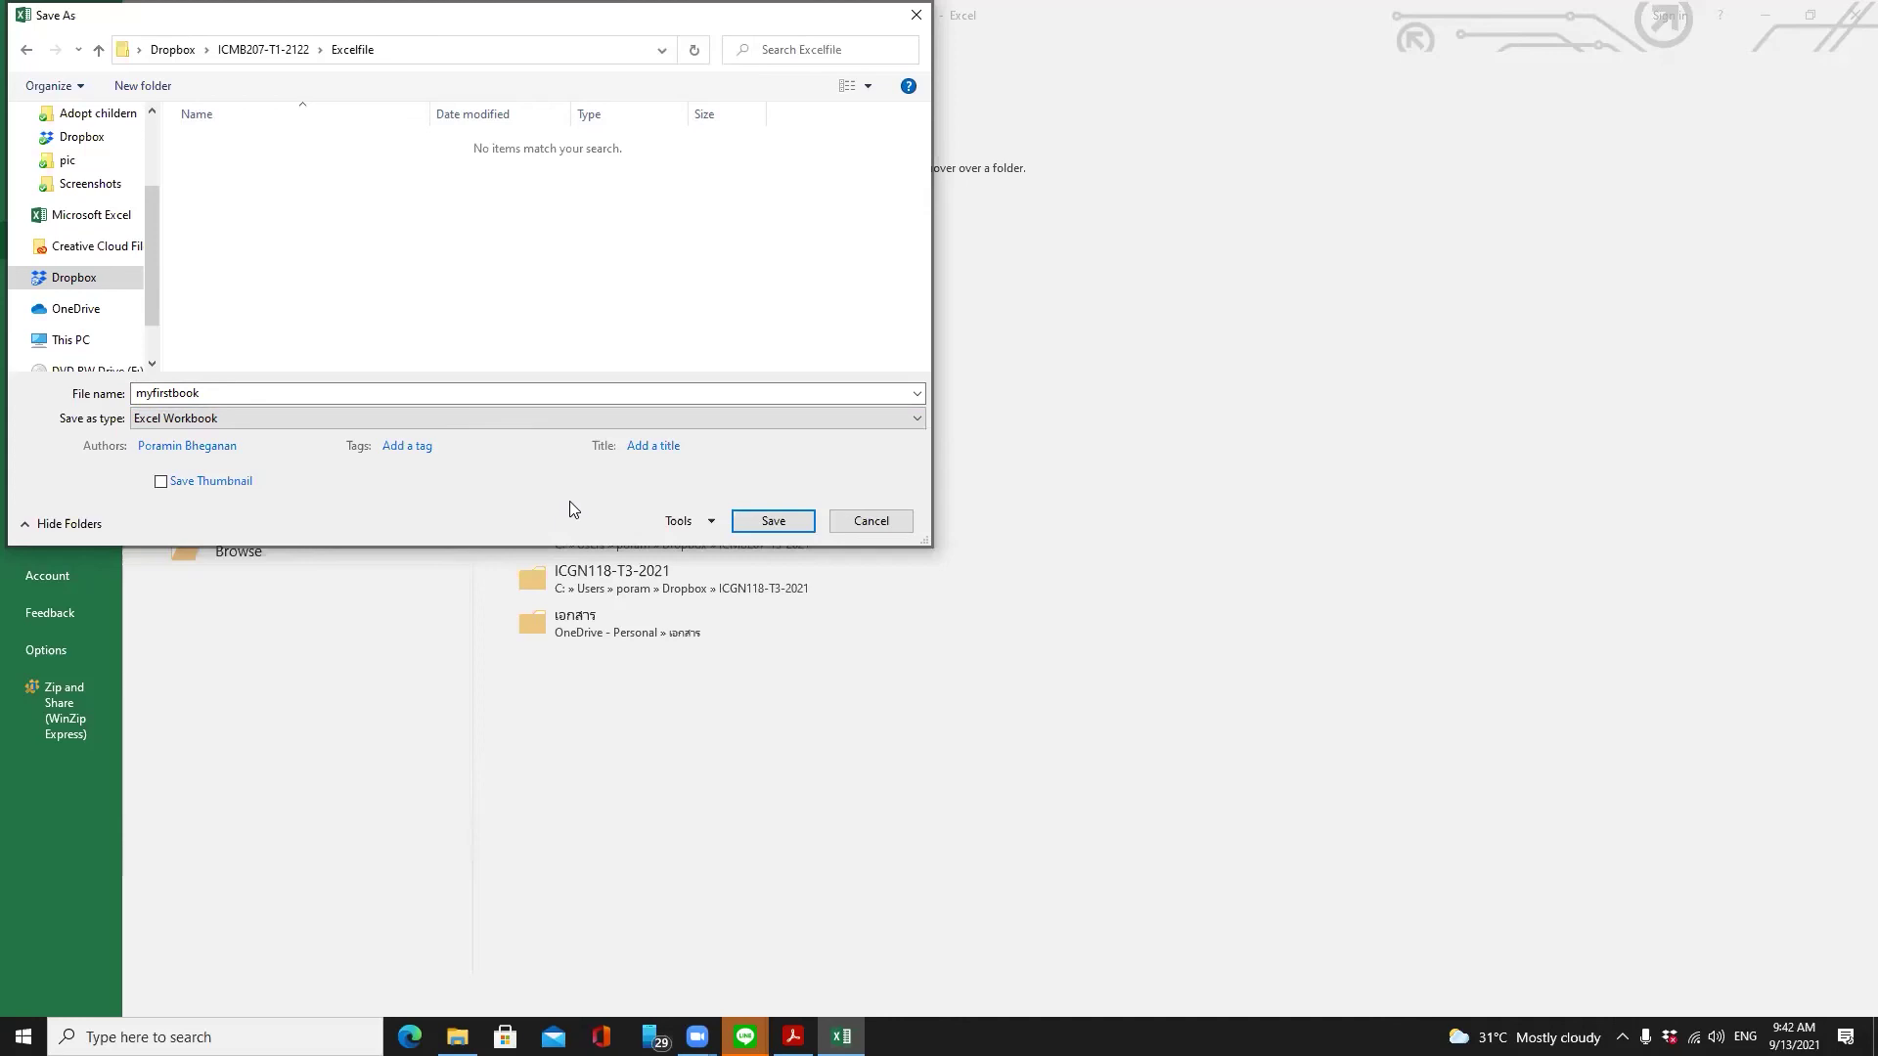
# Save the workbook as myfirstbook, then close Excel
pyautogui.click(772, 521)
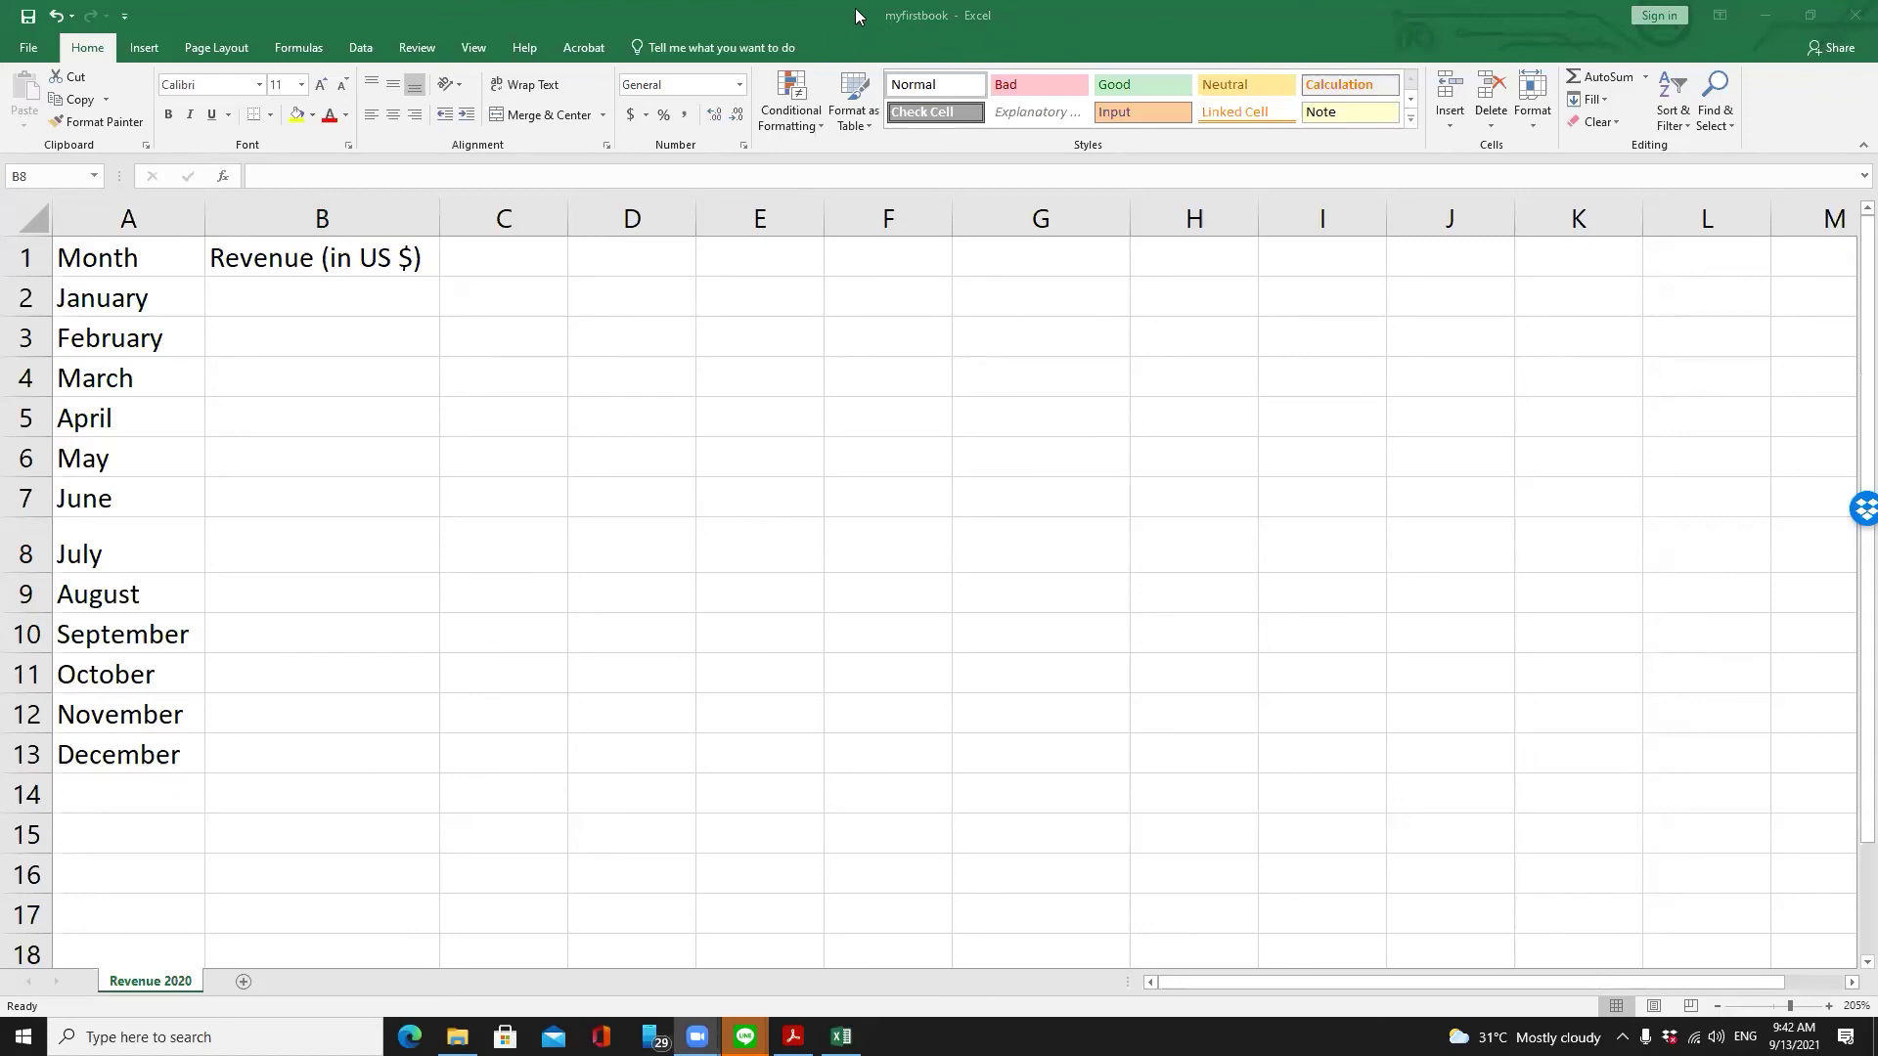
pyautogui.click(910, 21)
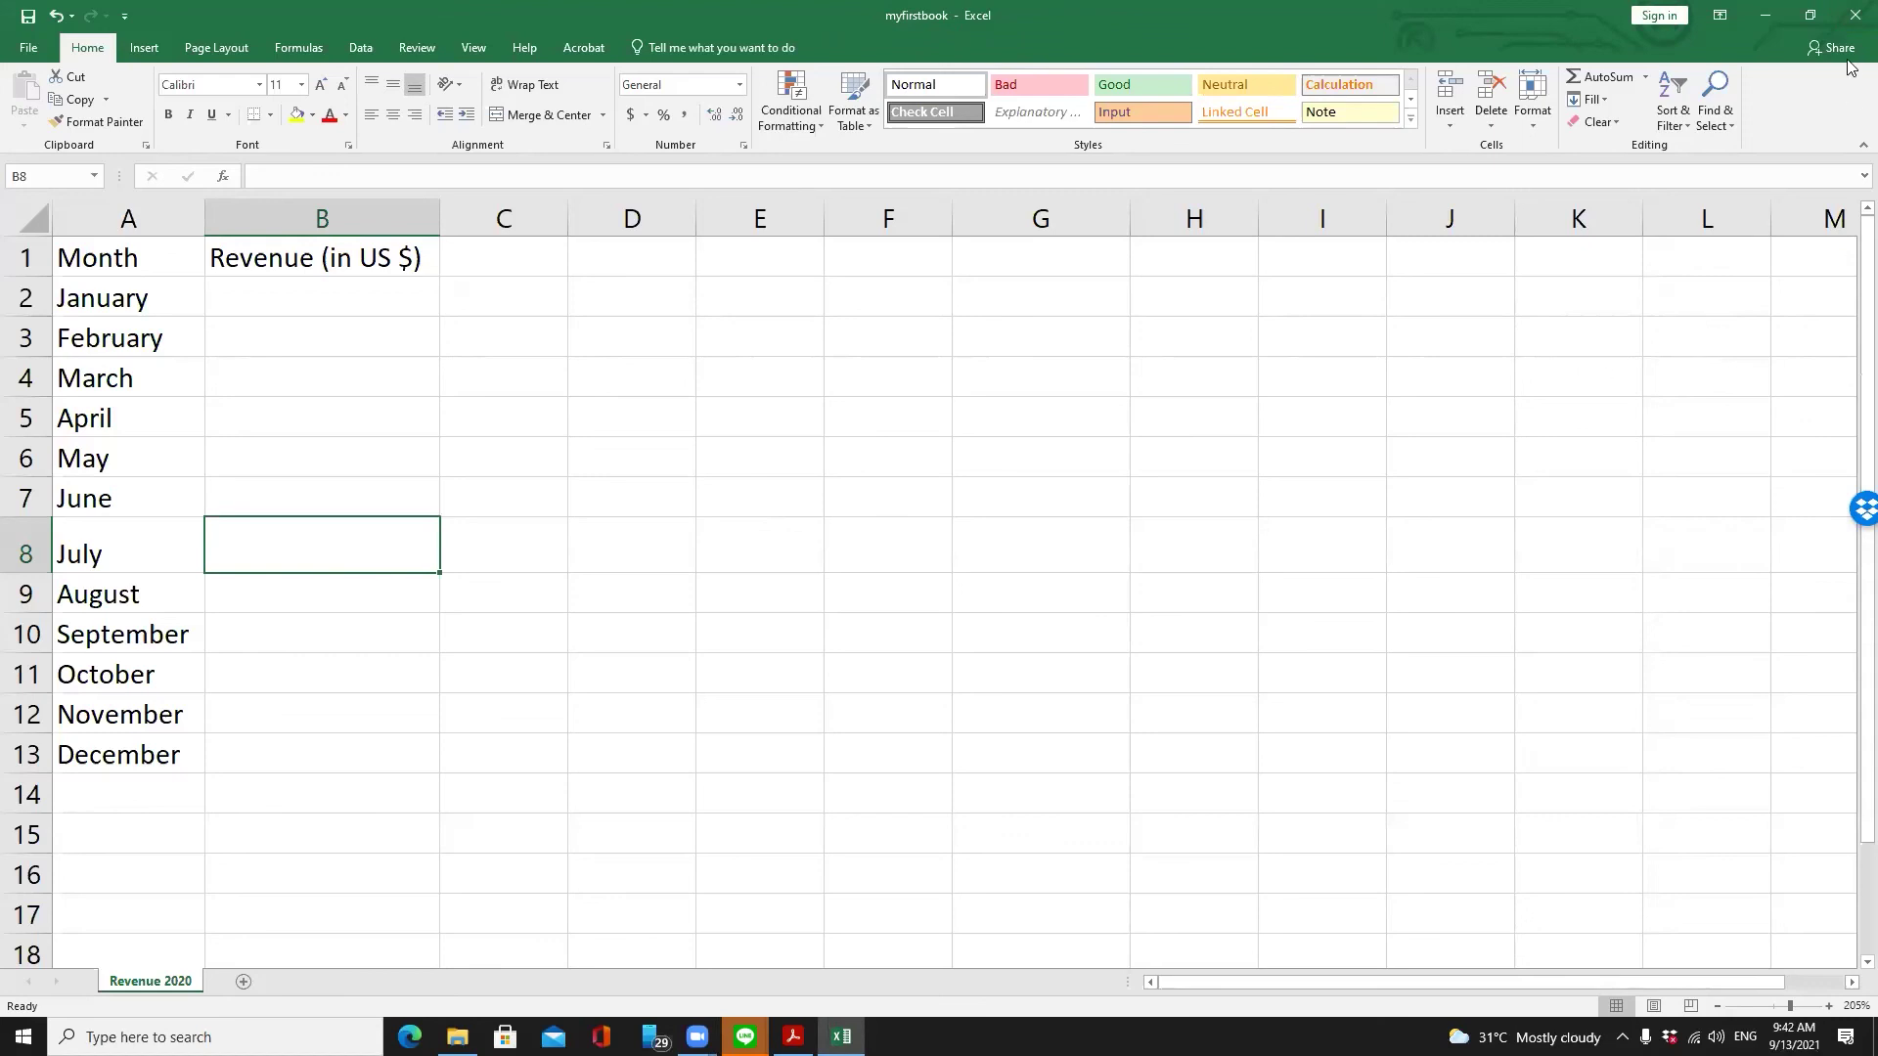
pyautogui.click(1852, 19)
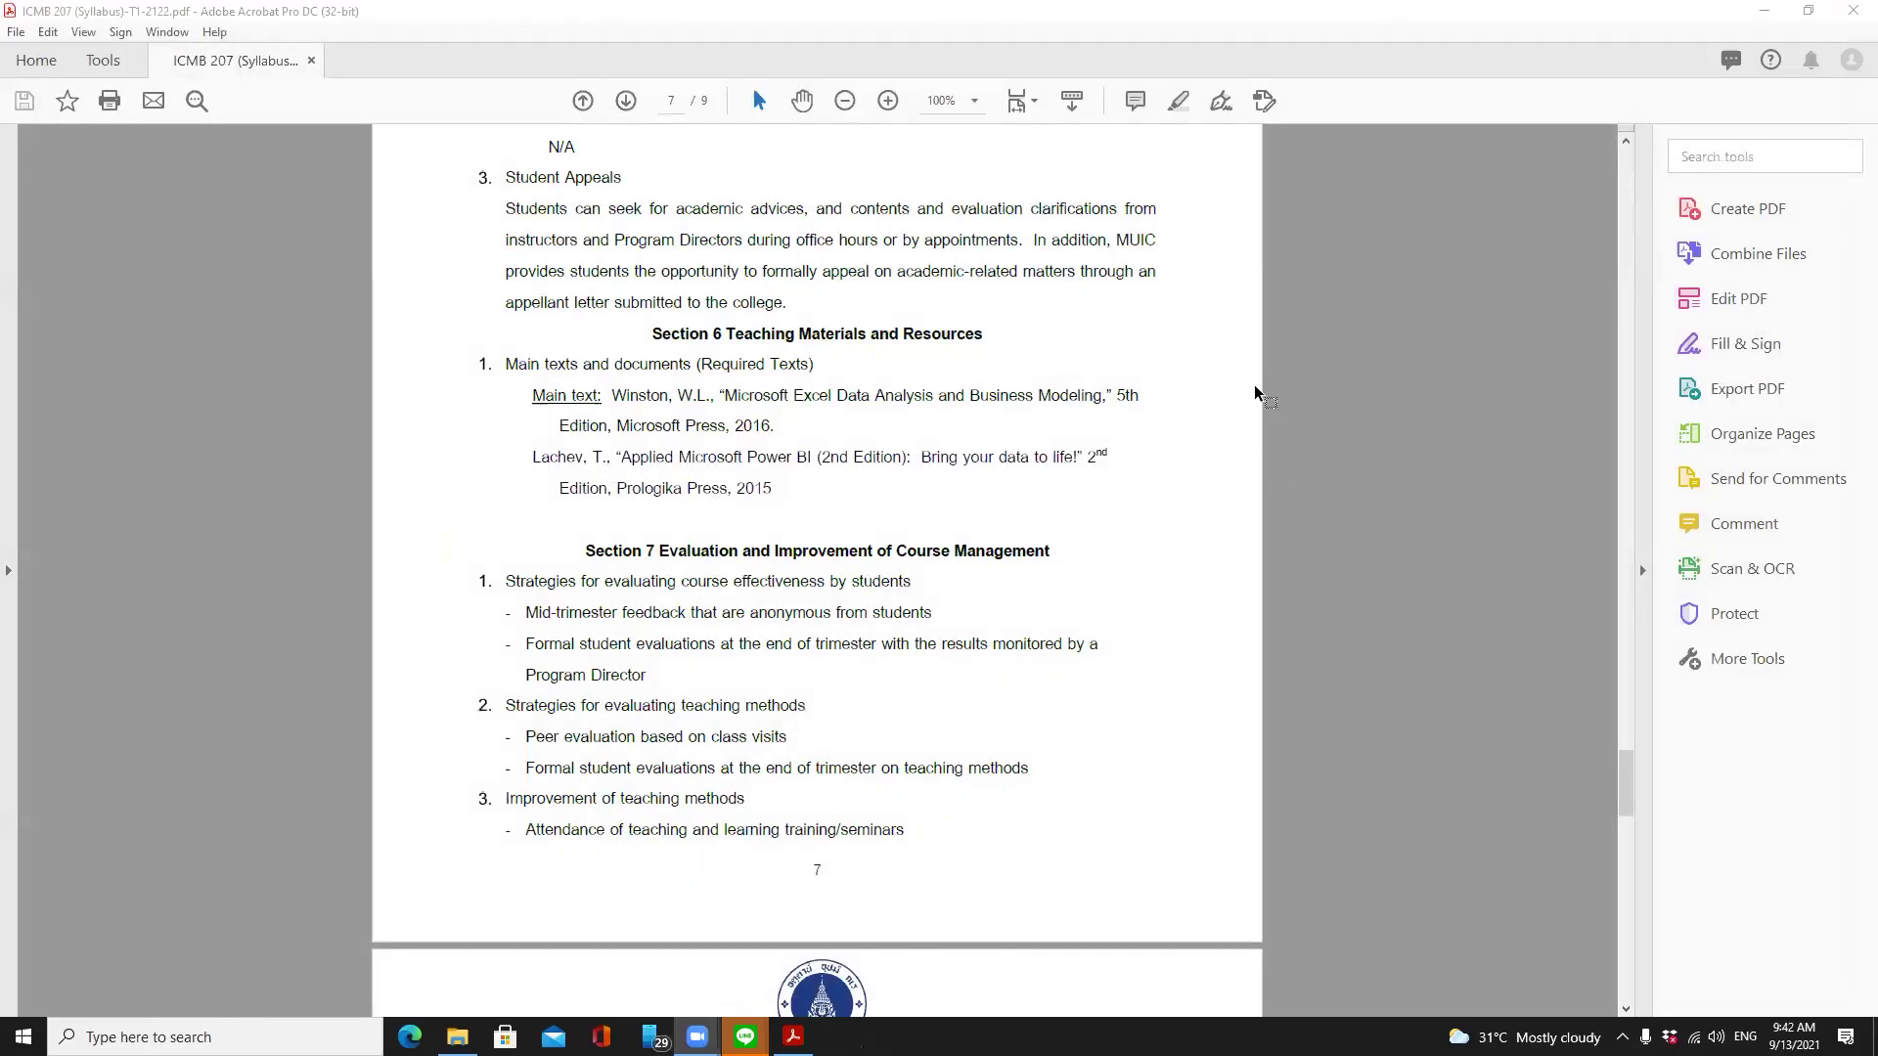